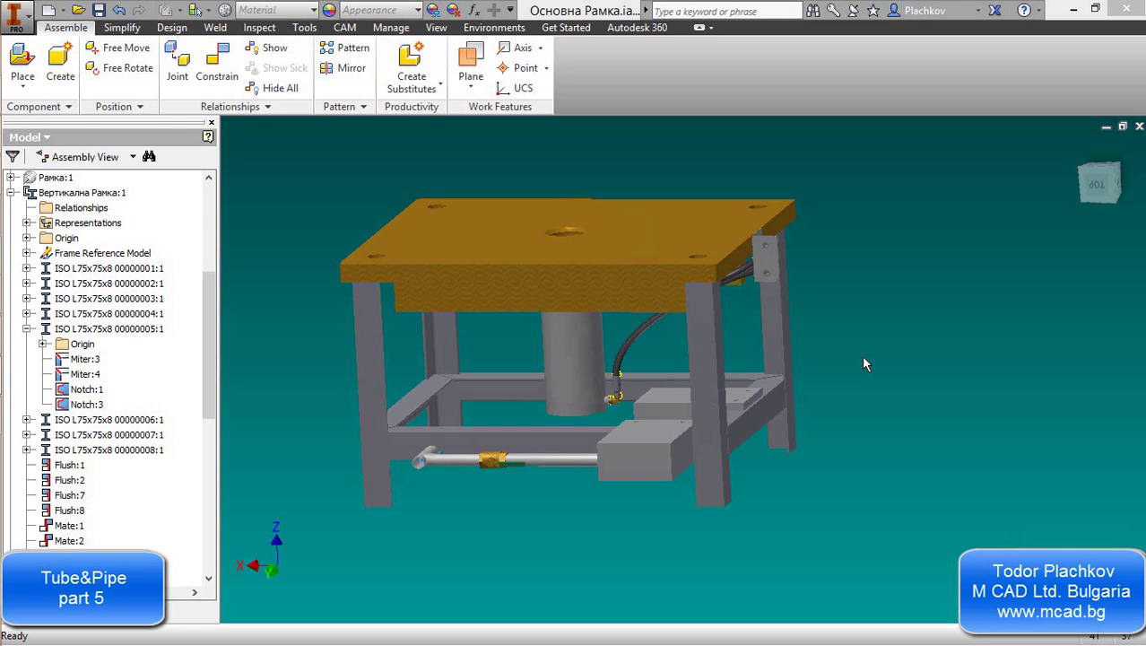
Orbit the assembly to view it from above and zoom onto the cylinder's brass elbow fitting
{"action": "key", "text": "F4"}
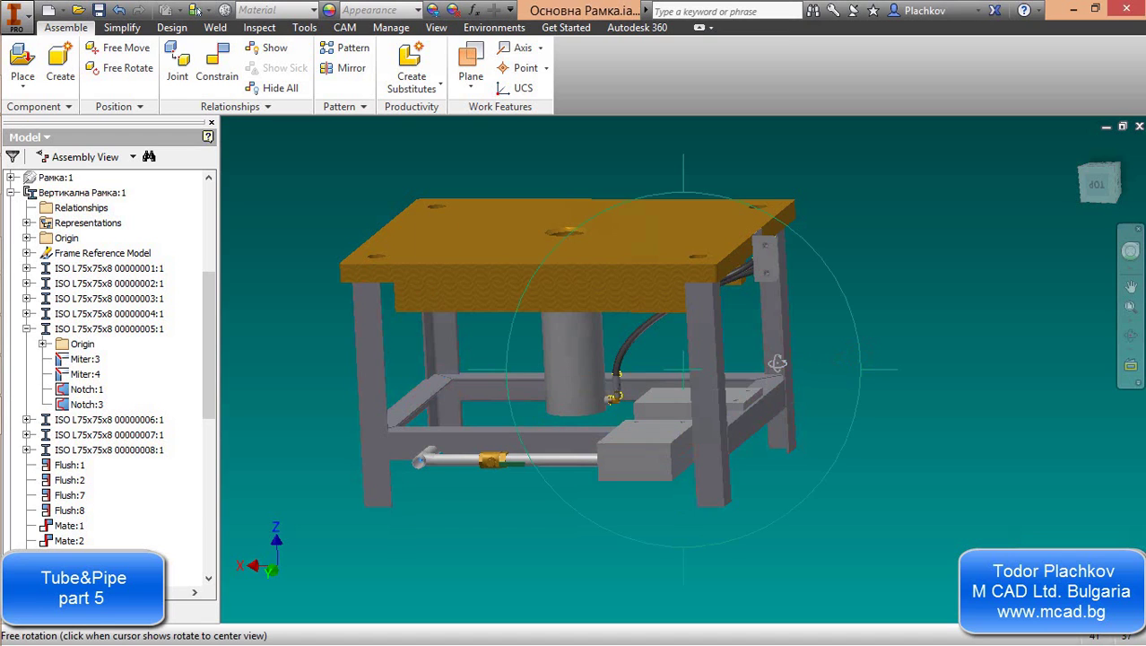
{"action": "mouse_move", "coordinate": [767, 364]}
{"action": "left_mouse_down"}
{"action": "mouse_move", "coordinate": [753, 344]}
{"action": "mouse_move", "coordinate": [772, 344]}
{"action": "left_mouse_up"}
{"action": "key", "text": "Escape"}
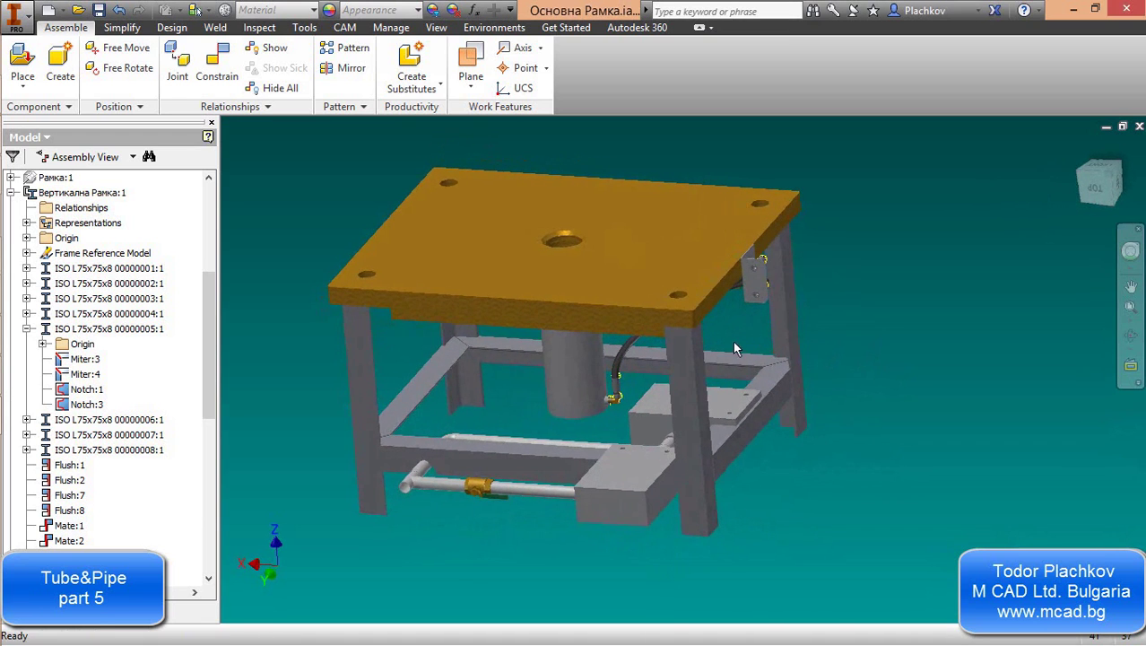
{"action": "scroll", "coordinate": [609, 405], "scroll_direction": "down", "scroll_amount": 6}
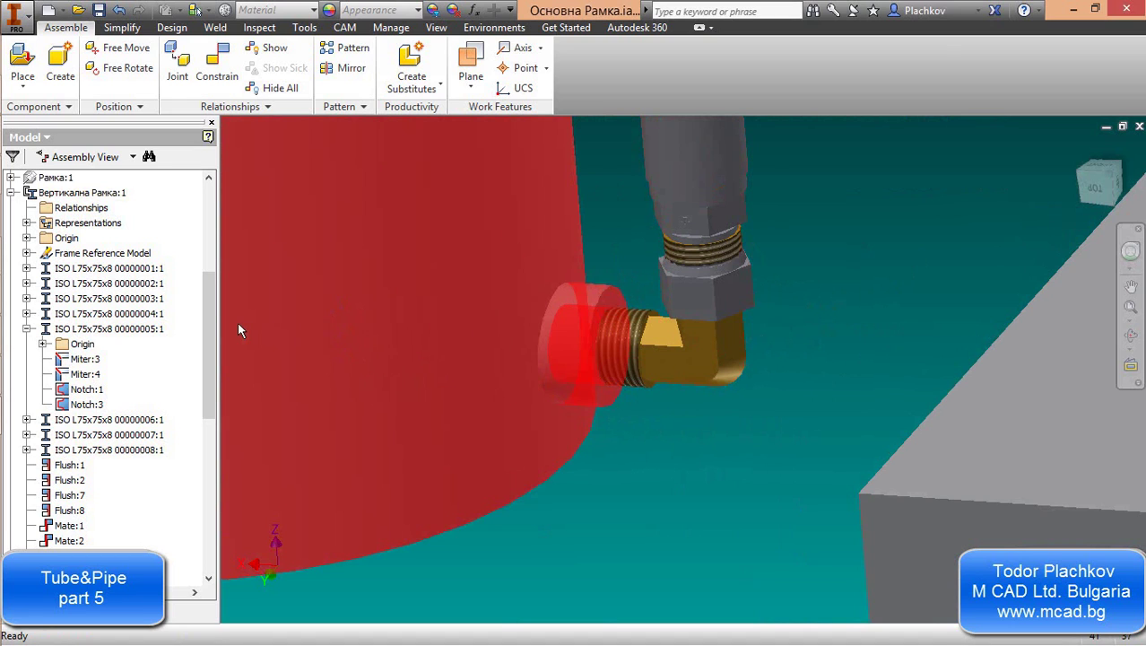
Activate the main frame tube and pipe subassembly for editing
{"action": "left_click_drag", "start_coordinate": [210, 292], "coordinate": [219, 375]}
{"action": "left_click", "coordinate": [84, 405]}
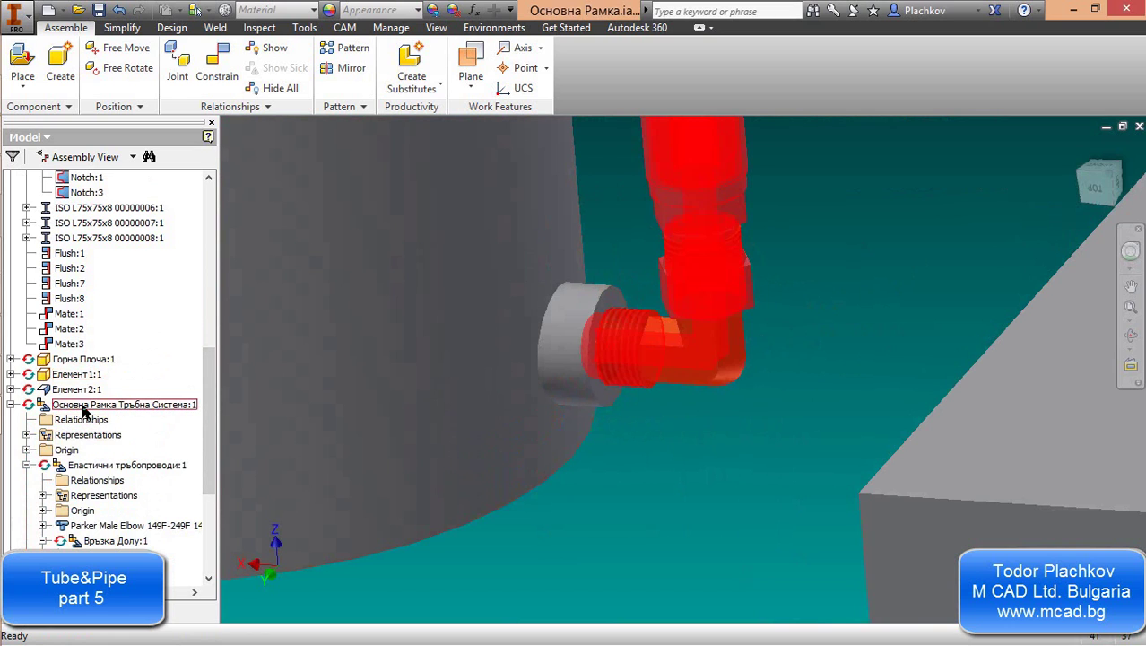
{"action": "double_click", "coordinate": [84, 405]}
{"action": "left_click", "coordinate": [58, 404]}
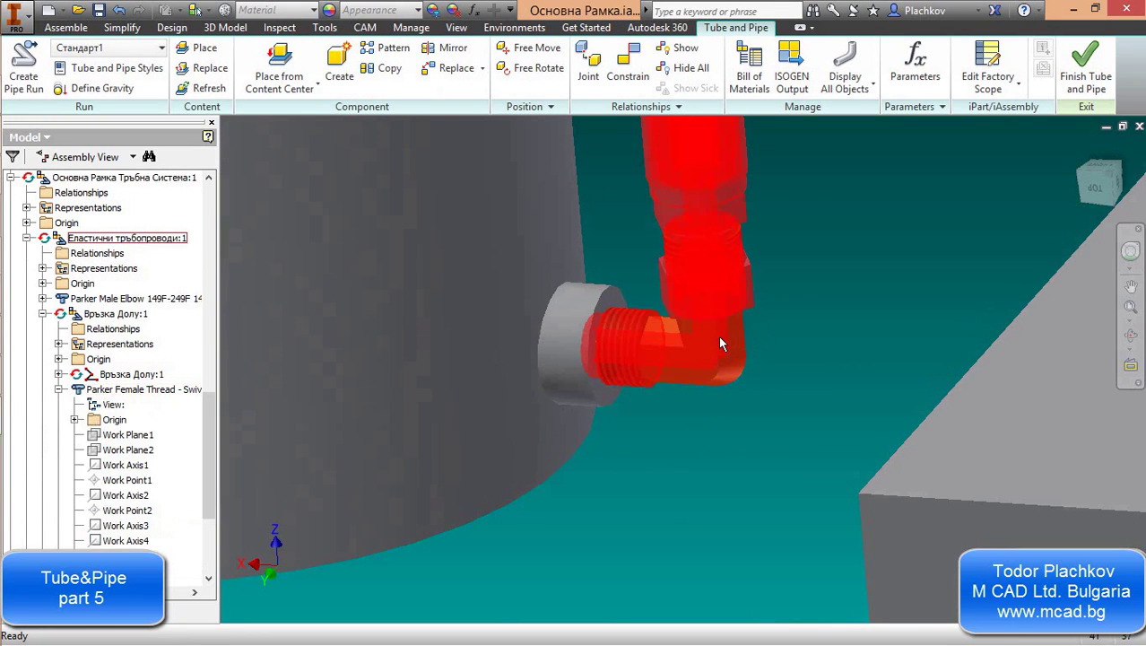
Activate the Еластични тръбопроводи hose run and open the hose's swivel fitting for editing
{"action": "left_click", "coordinate": [133, 238]}
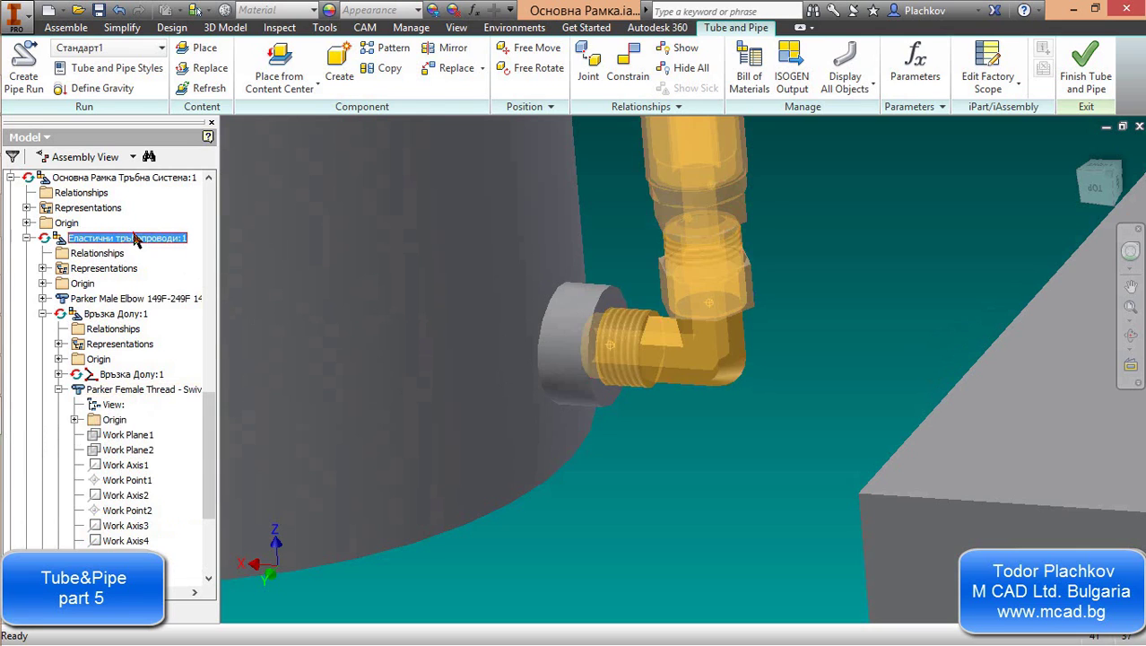
{"action": "double_click", "coordinate": [133, 238]}
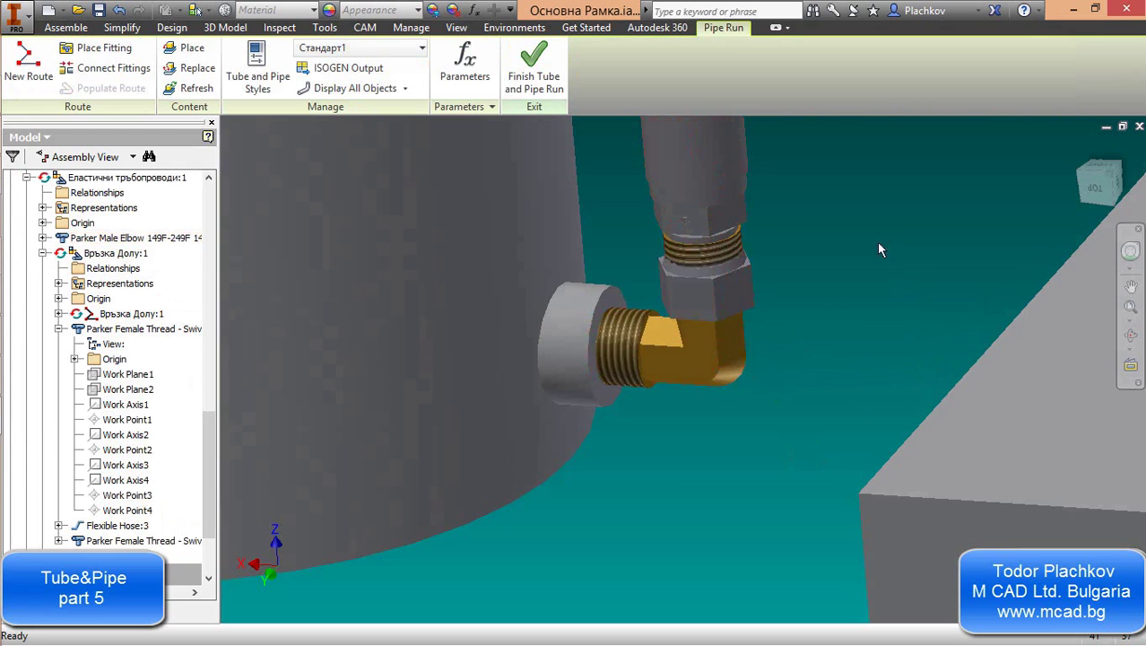
{"action": "middle_click_drag", "start_coordinate": [837, 289], "coordinate": [663, 282]}
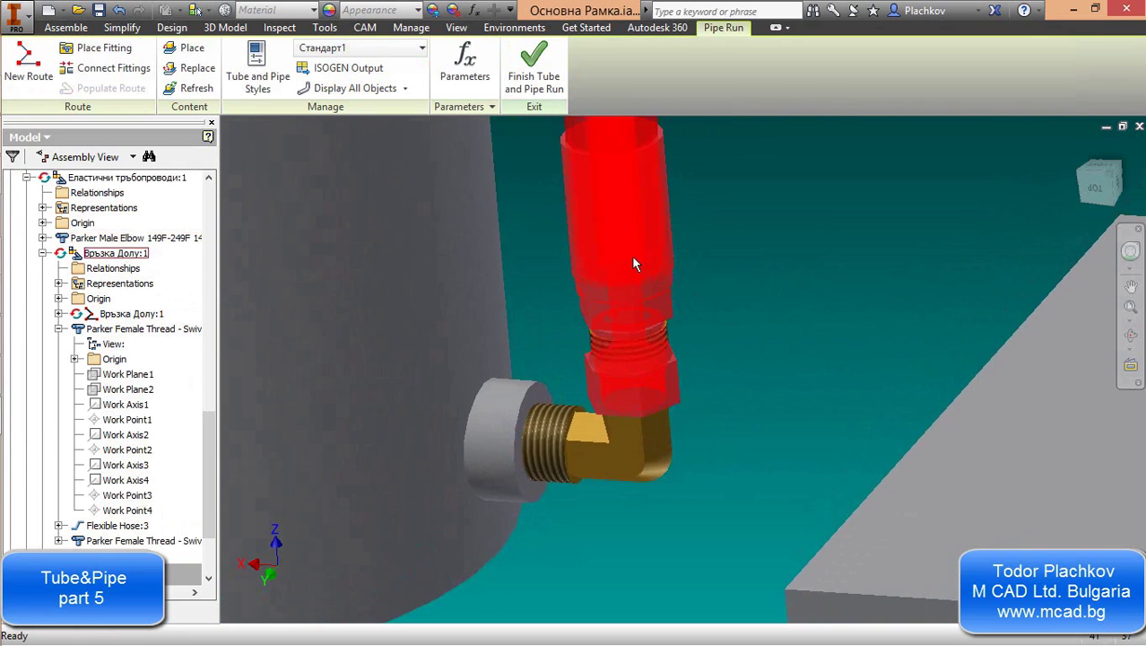
{"action": "double_click", "coordinate": [633, 258]}
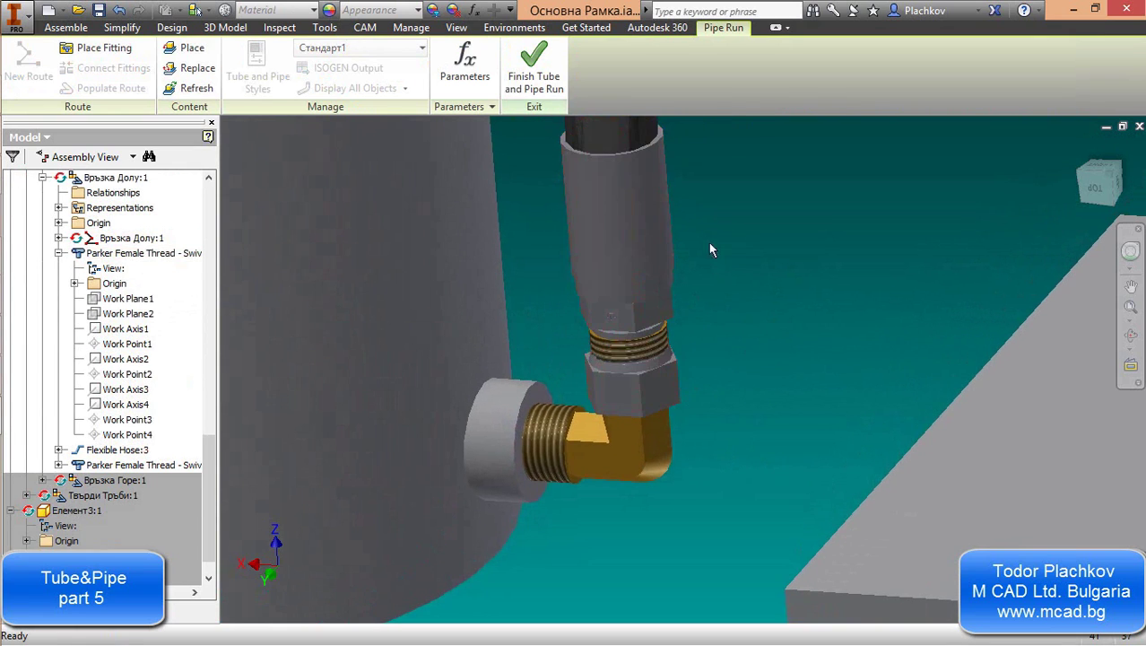
Set the fitting's Parker Male Elbow connection to Parker Female Thread engagement
{"action": "right_click", "coordinate": [634, 245]}
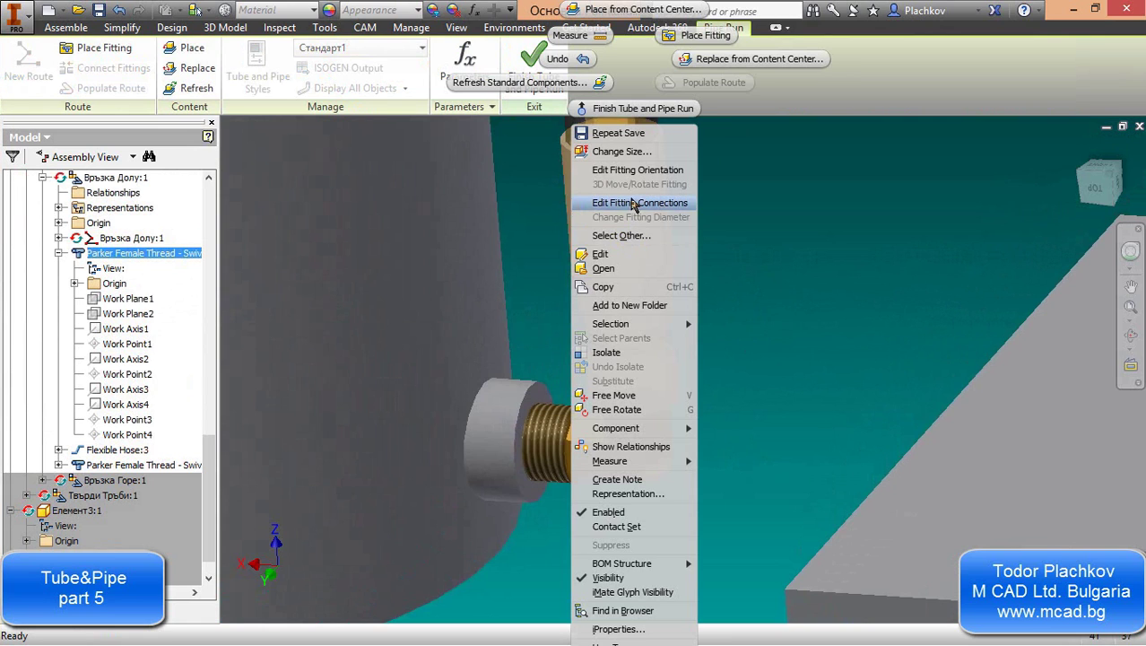
{"action": "left_click", "coordinate": [653, 208]}
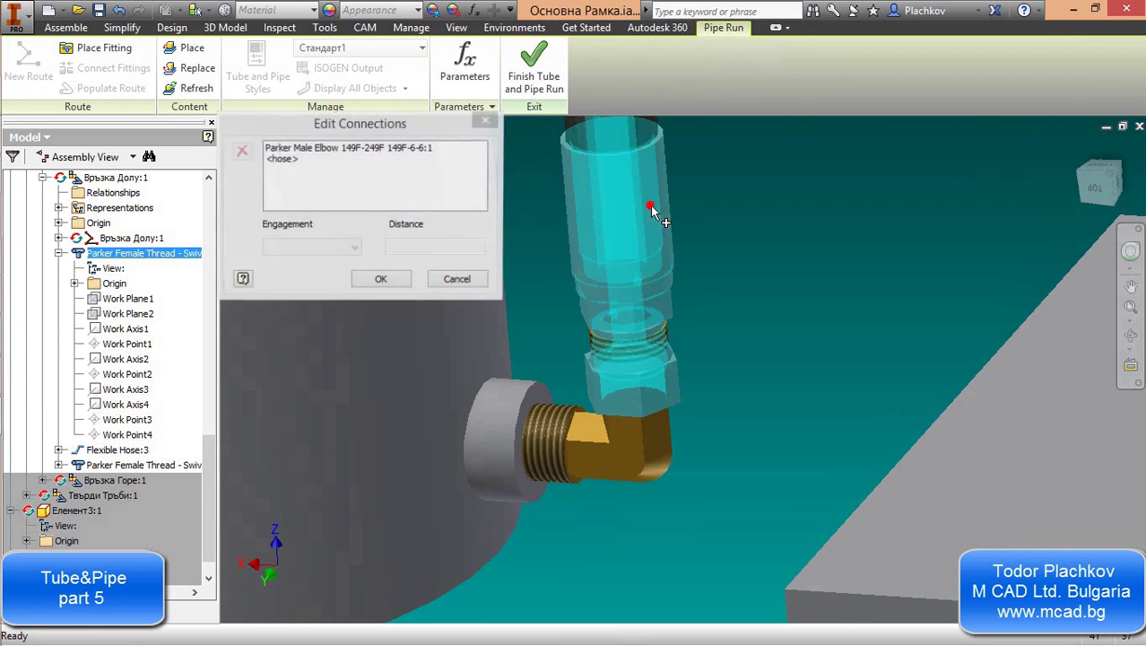
{"action": "left_click", "coordinate": [335, 149]}
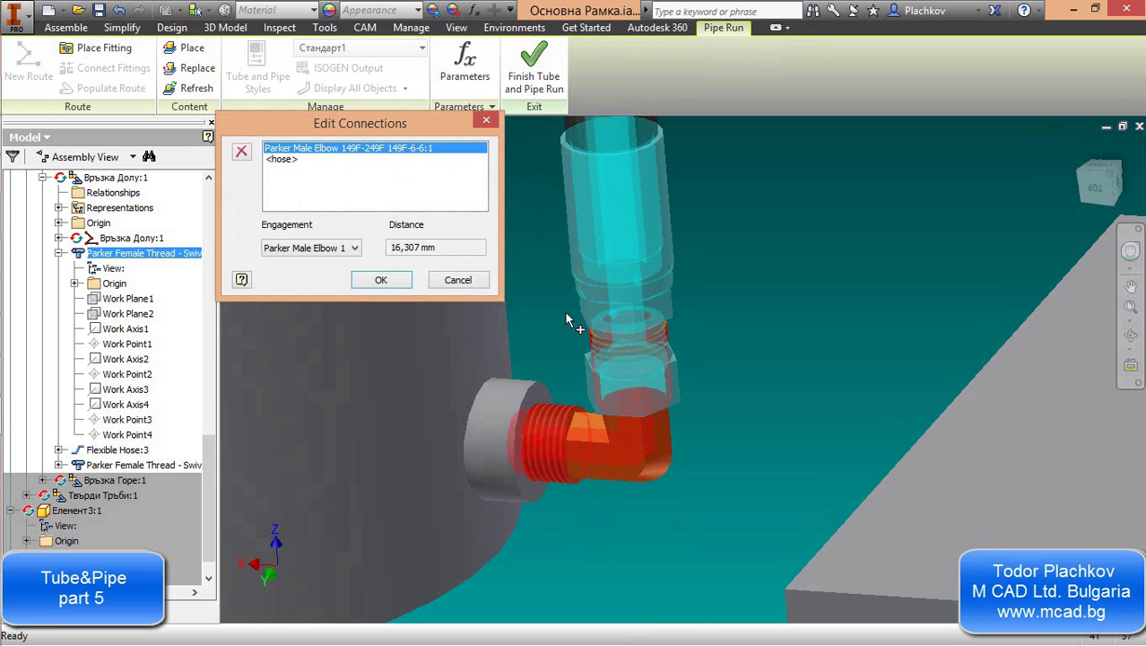
{"action": "left_click", "coordinate": [356, 248]}
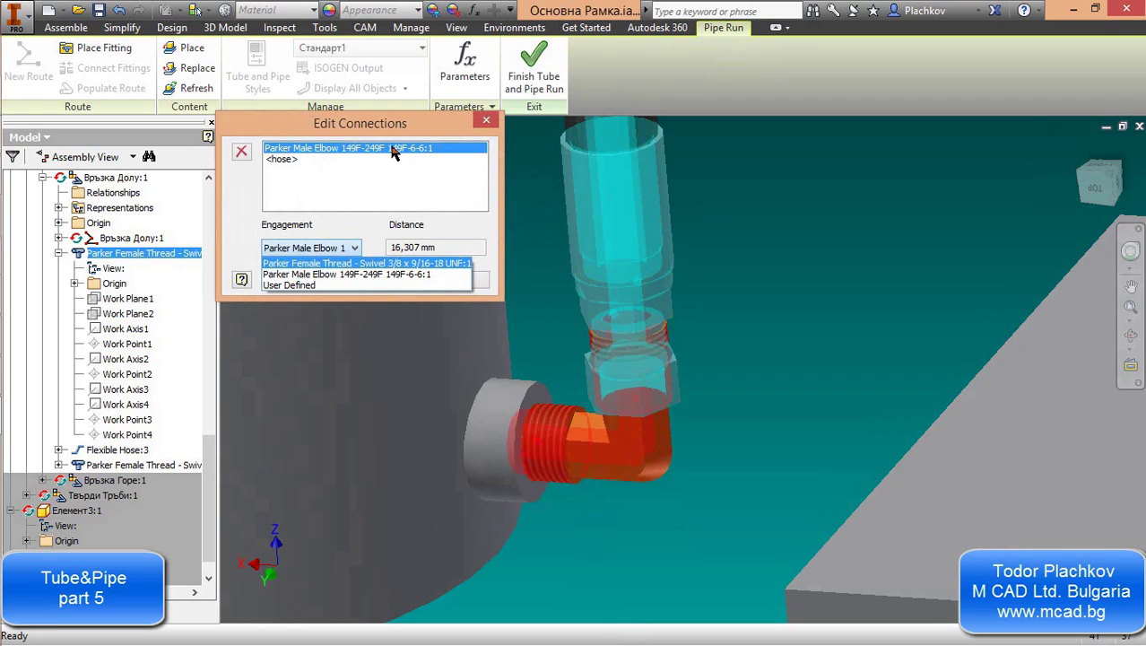
{"action": "left_click", "coordinate": [341, 264]}
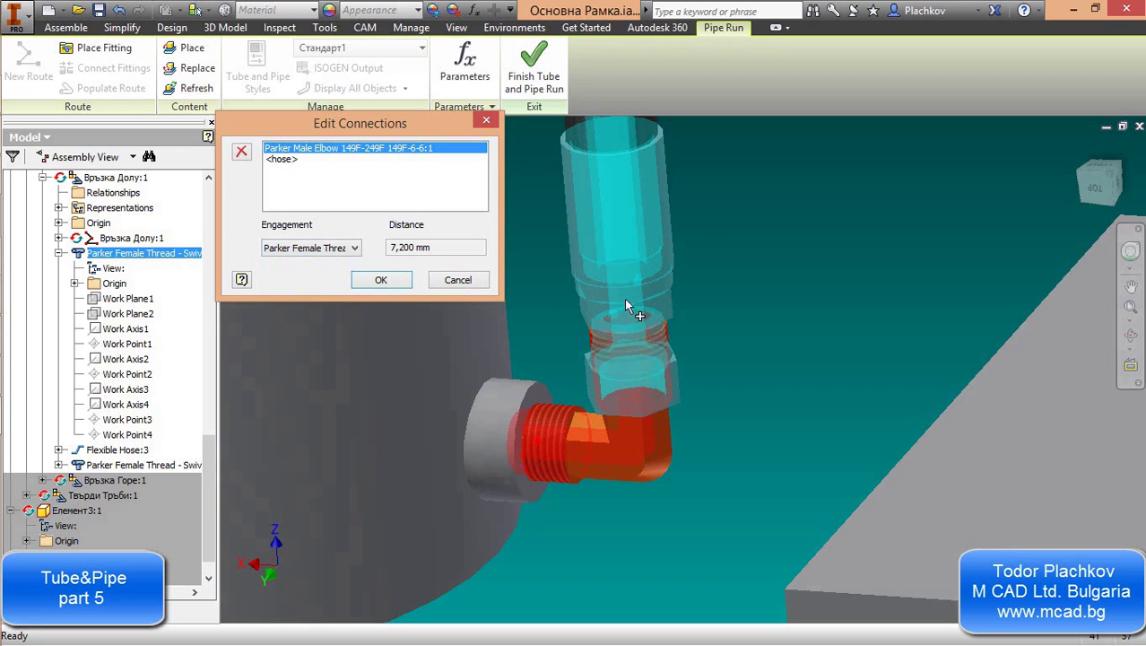
{"action": "left_click", "coordinate": [377, 282]}
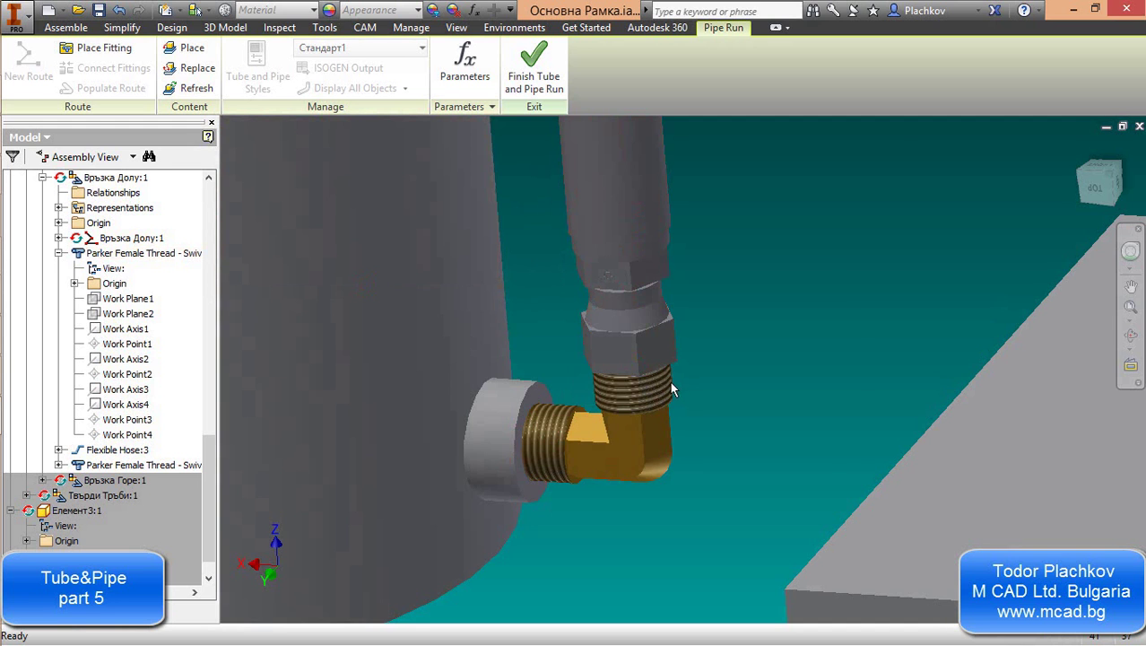
{"action": "key", "text": "F4"}
{"action": "mouse_move", "coordinate": [682, 395]}
{"action": "left_mouse_down"}
{"action": "mouse_move", "coordinate": [671, 384]}
{"action": "mouse_move", "coordinate": [686, 430]}
{"action": "mouse_move", "coordinate": [670, 415]}
{"action": "mouse_move", "coordinate": [678, 304]}
{"action": "mouse_move", "coordinate": [669, 376]}
{"action": "mouse_move", "coordinate": [664, 272]}
{"action": "mouse_move", "coordinate": [670, 383]}
{"action": "left_mouse_up"}
Finish the pipe run, then finish Tube and Pipe to reach the welded frame assembly
{"action": "key", "text": "F5"}
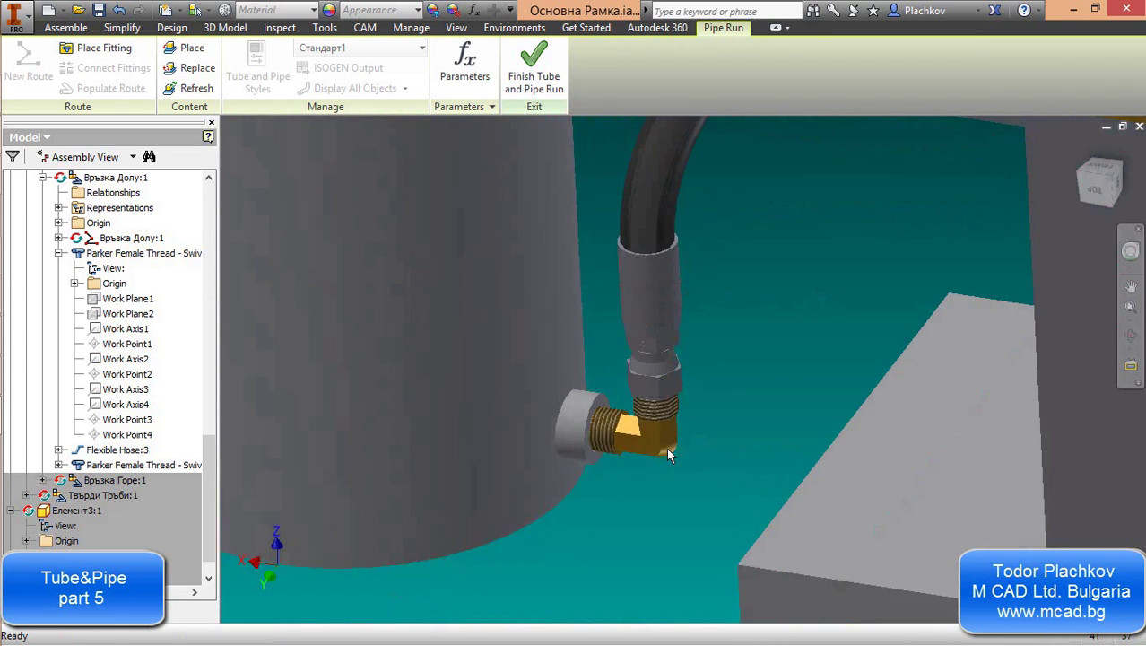
{"action": "key", "text": "F5"}
{"action": "key", "text": "F2"}
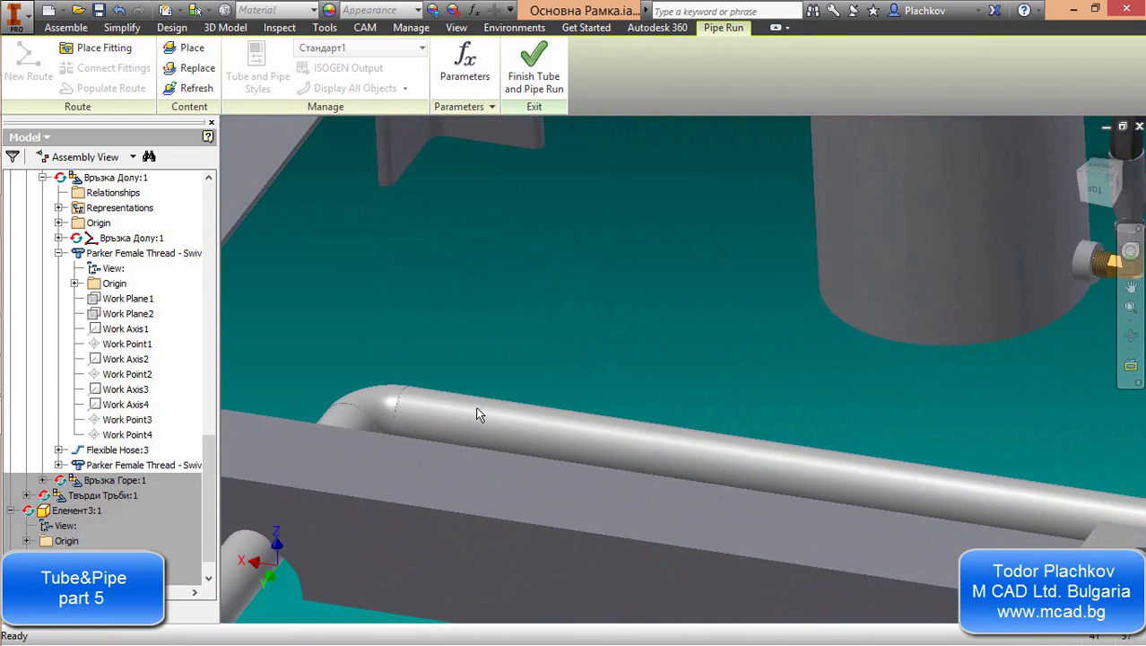
{"action": "left_click_drag", "start_coordinate": [476, 409], "coordinate": [687, 259]}
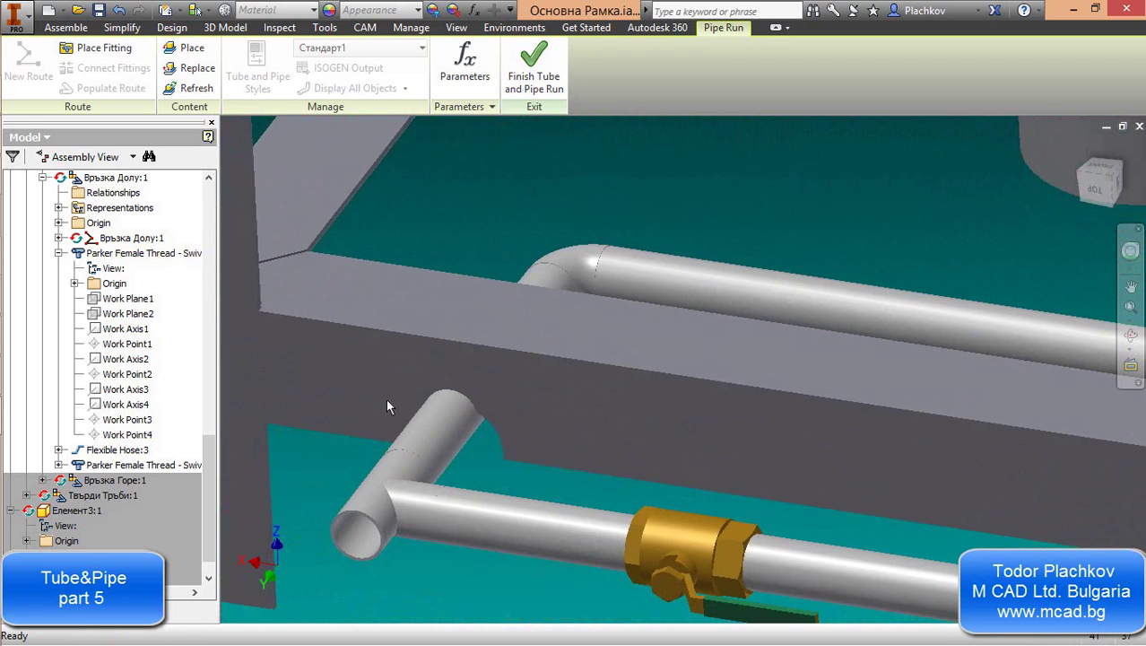
{"action": "left_click", "coordinate": [528, 79]}
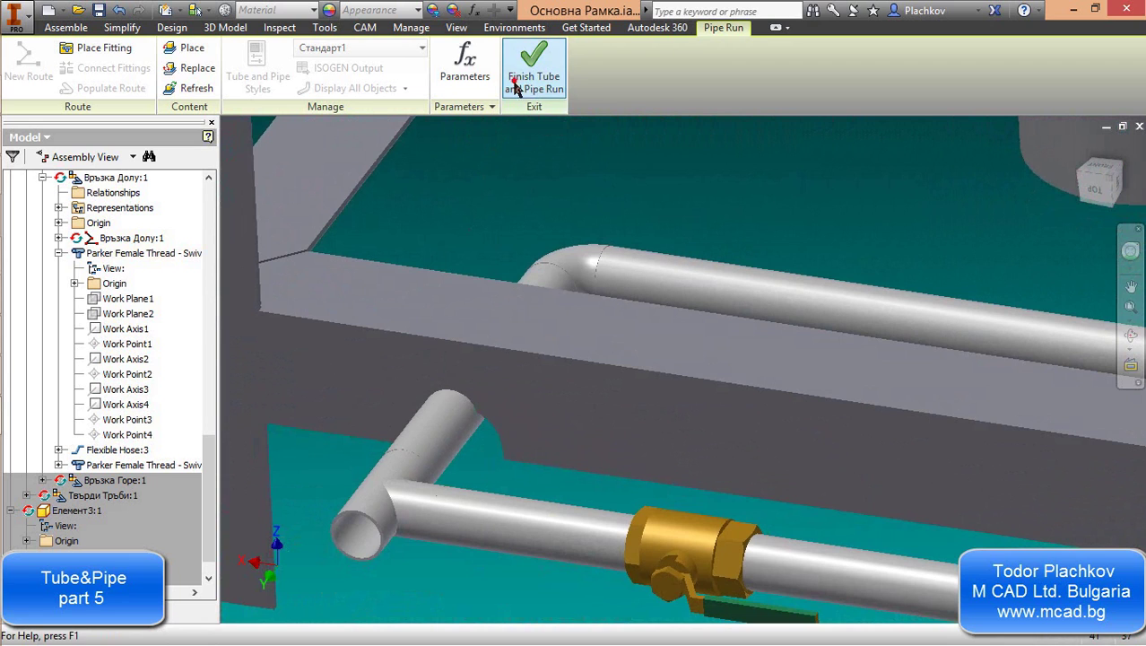
{"action": "left_click", "coordinate": [535, 79]}
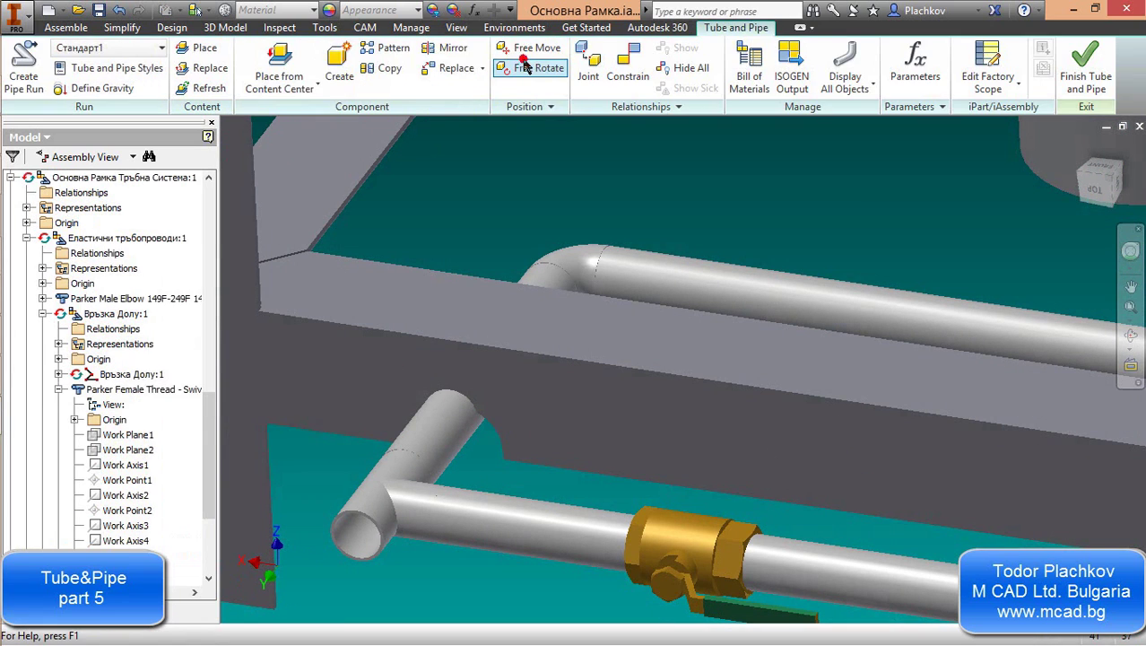
{"action": "left_click", "coordinate": [1099, 52]}
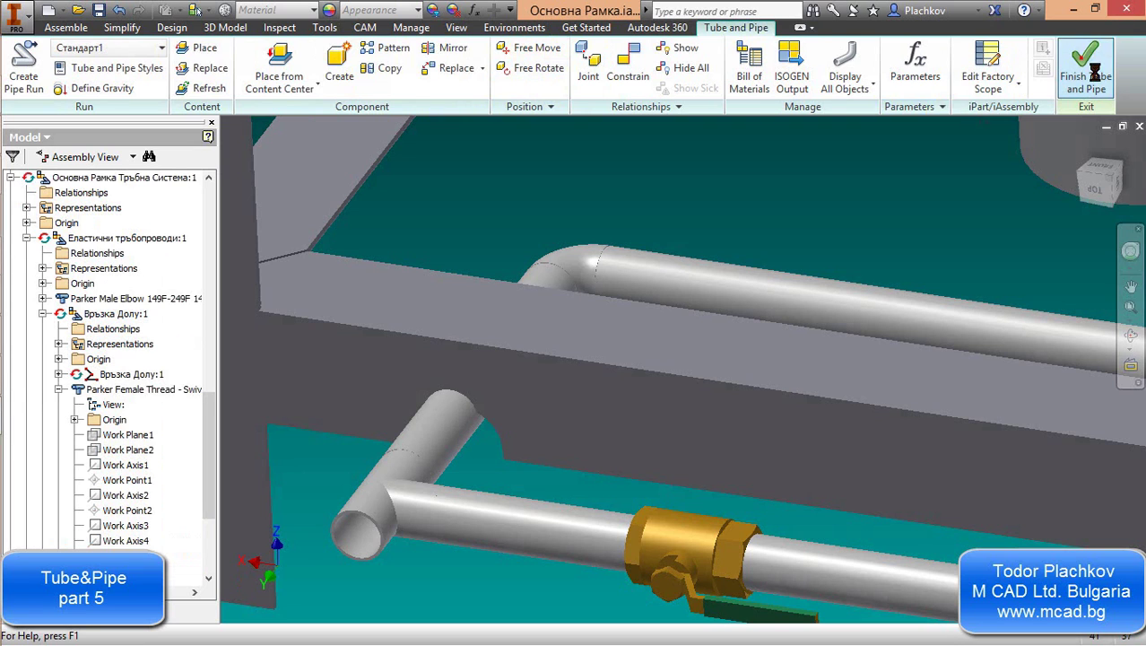
Edit member ISO L75x75x8 00000005:1 in place, in top view with shaded-with-edges style
{"action": "double_click", "coordinate": [516, 348]}
{"action": "double_click", "coordinate": [516, 348]}
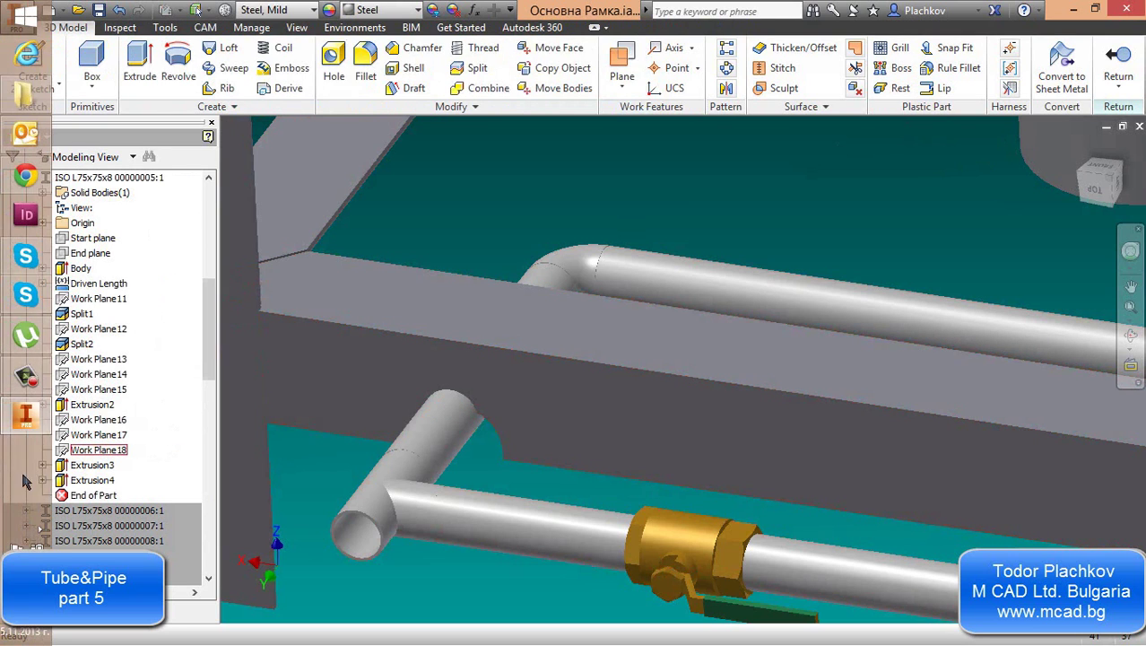
{"action": "left_click", "coordinate": [1109, 190]}
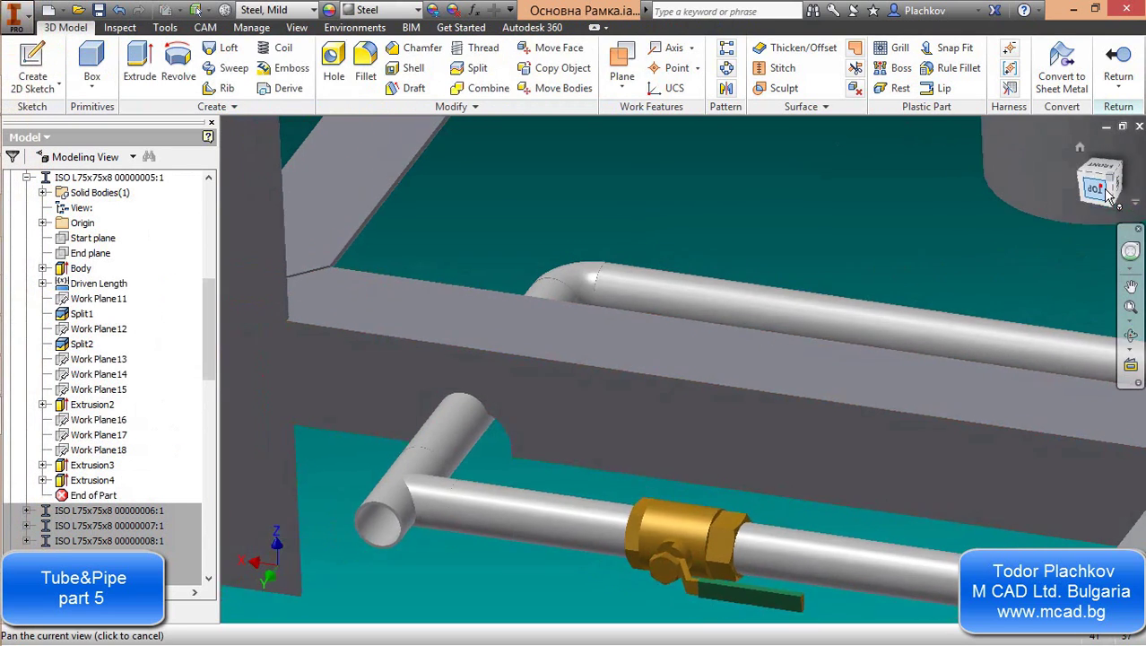
{"action": "scroll", "coordinate": [559, 447], "scroll_direction": "up", "scroll_amount": 5}
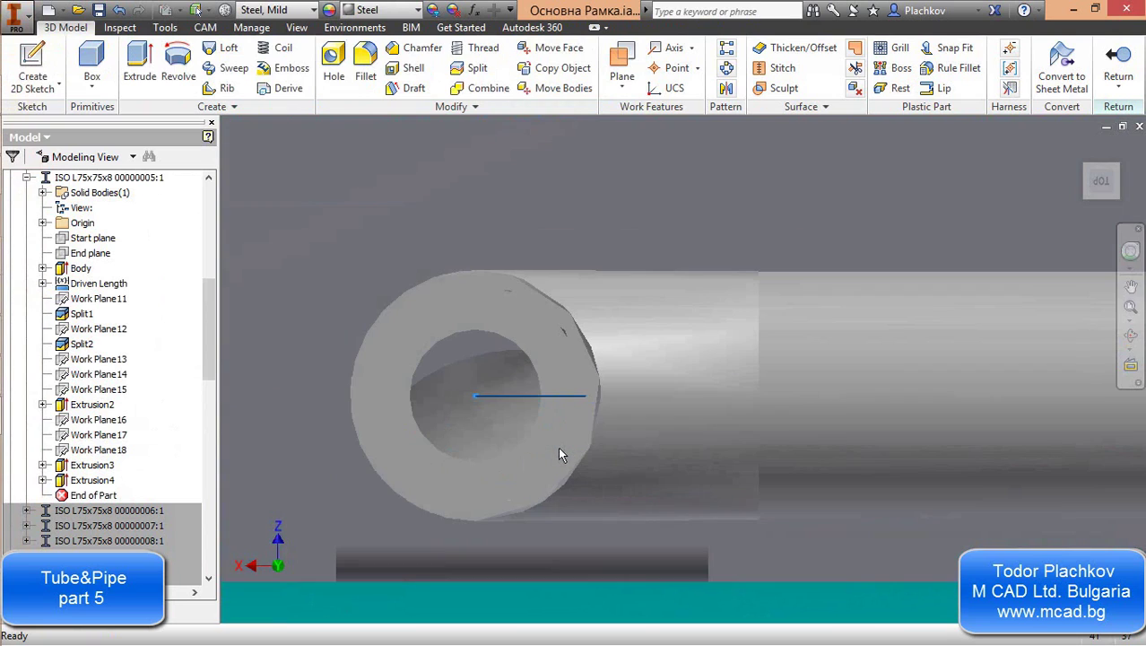
{"action": "scroll", "coordinate": [601, 400], "scroll_direction": "down", "scroll_amount": 2}
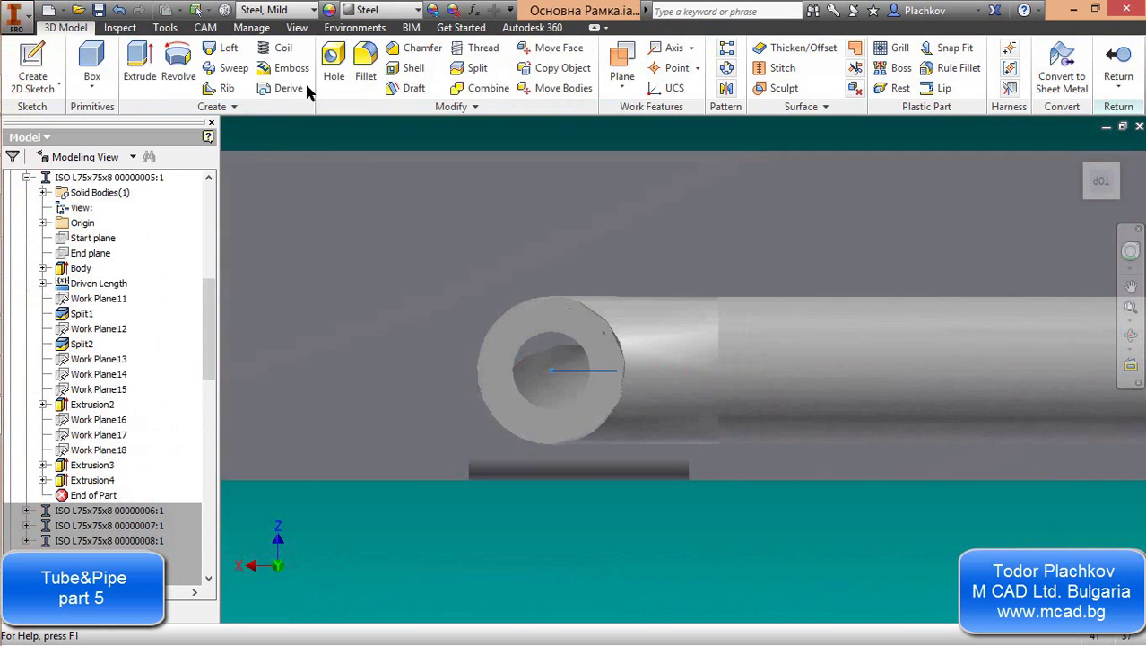
{"action": "left_click", "coordinate": [298, 28]}
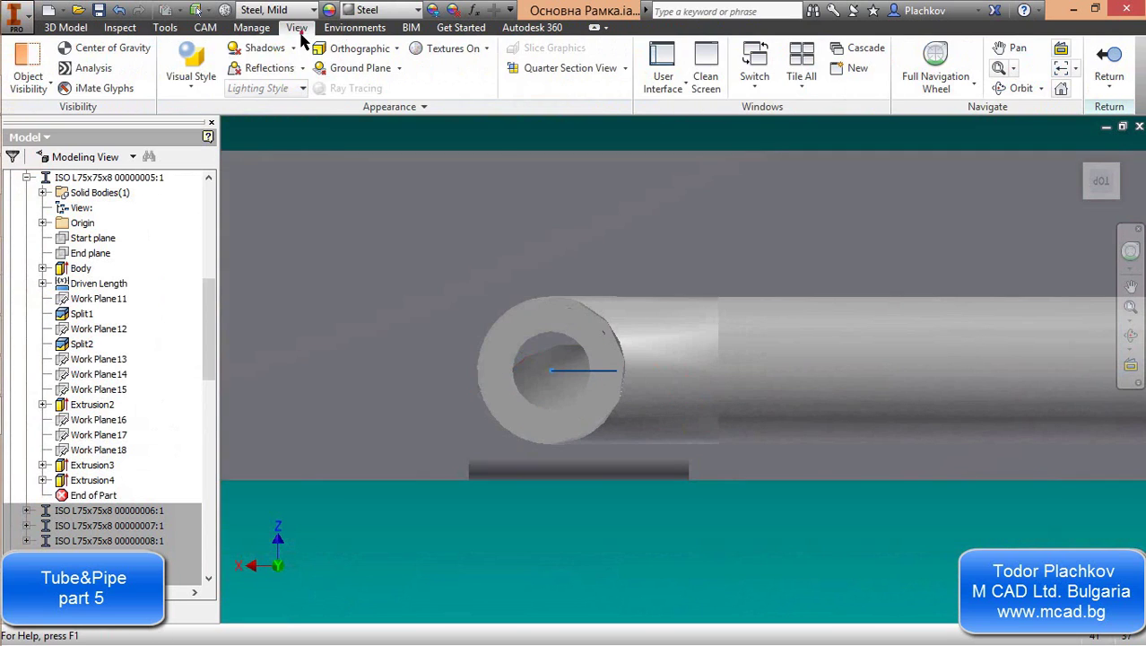
{"action": "left_click", "coordinate": [190, 78]}
{"action": "left_click", "coordinate": [223, 185]}
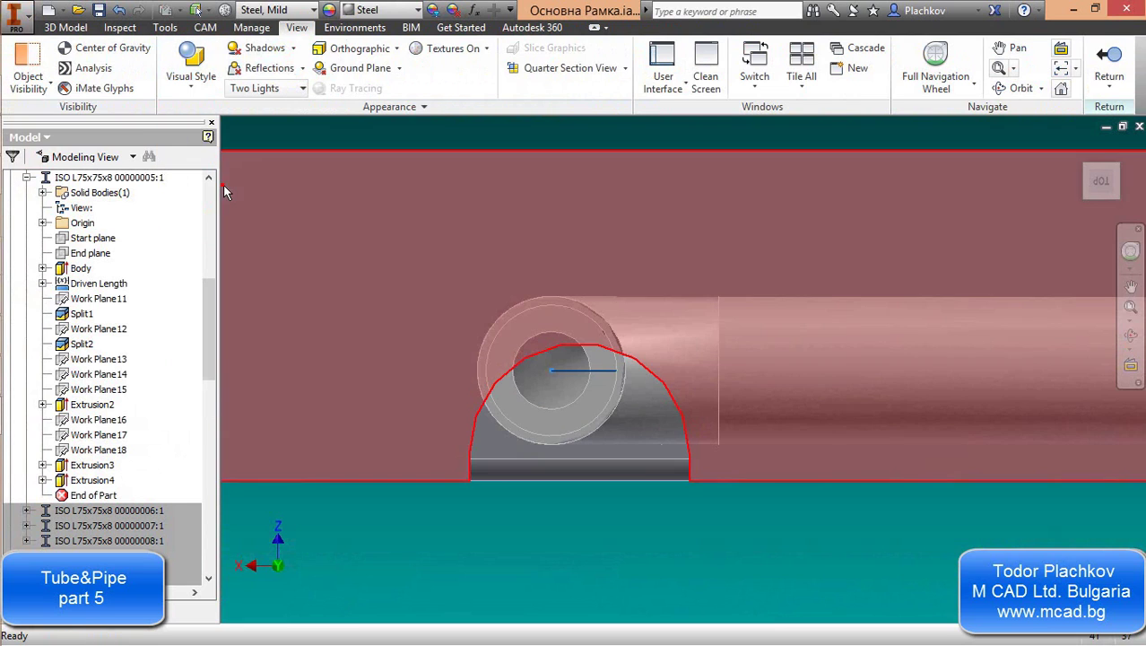
{"action": "middle_click_drag", "start_coordinate": [554, 568], "coordinate": [529, 538]}
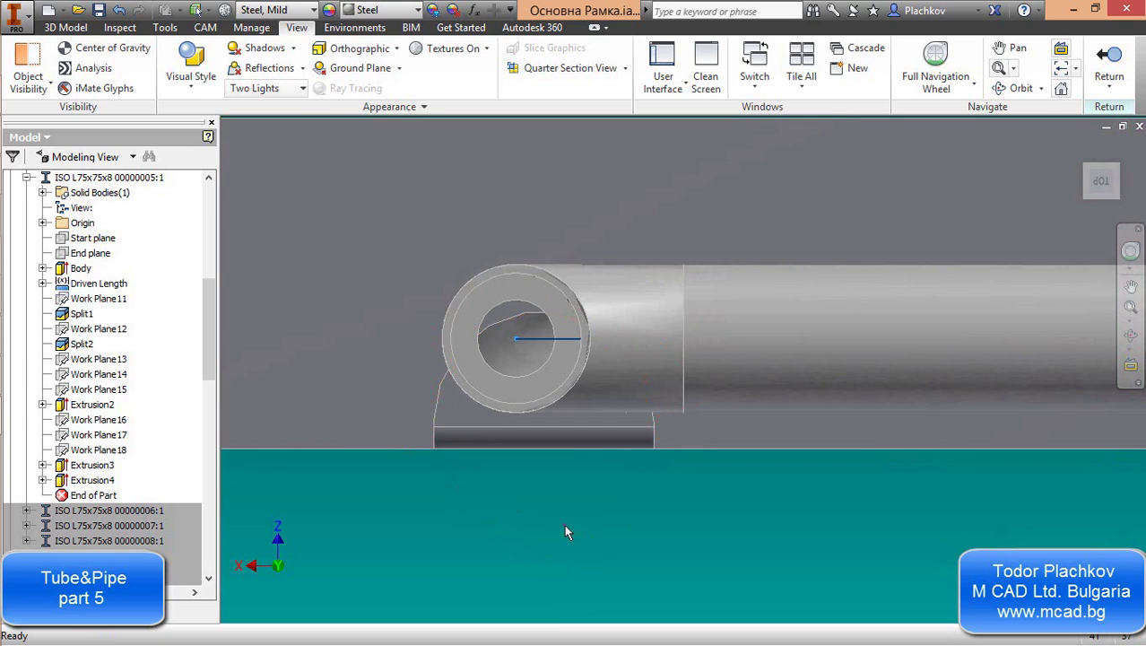
Enlarge the 6,2 height dimension in Extrusion4's Sketch7 and finish the sketch
{"action": "left_click", "coordinate": [43, 480]}
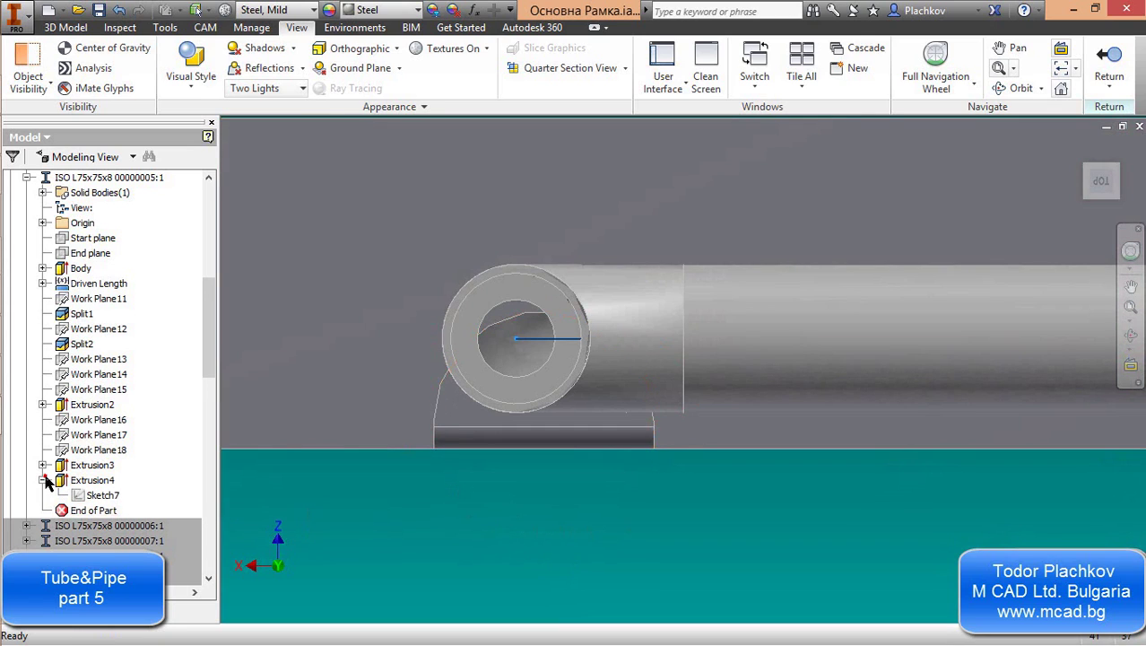
{"action": "double_click", "coordinate": [91, 500]}
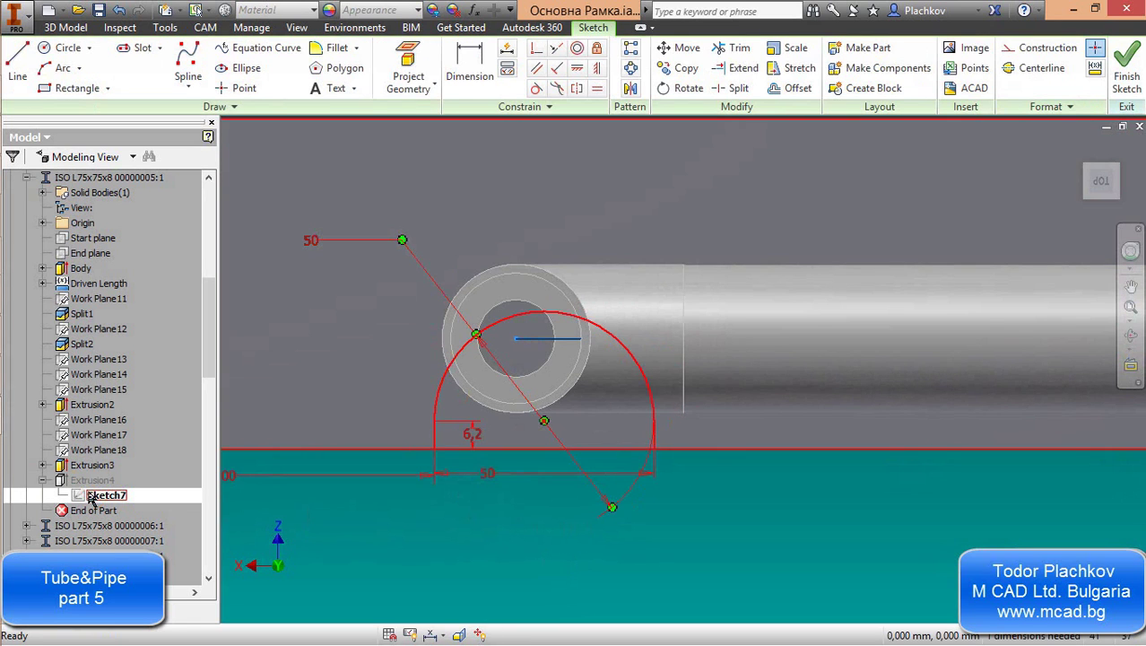
{"action": "double_click", "coordinate": [470, 432]}
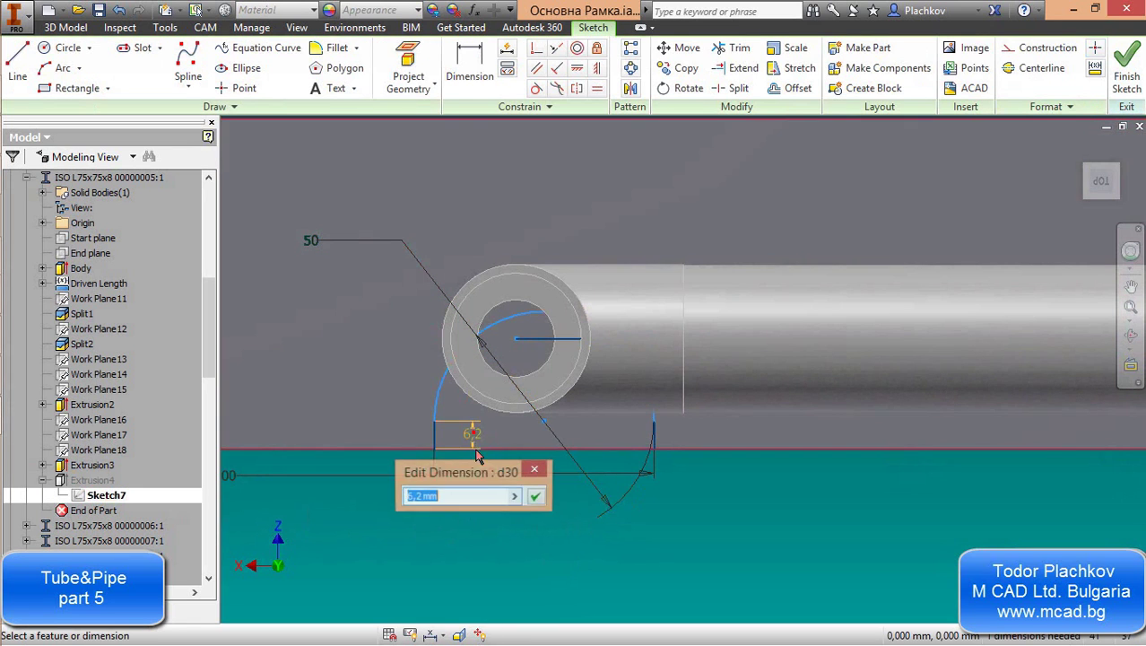
{"action": "type", "text": "2"}
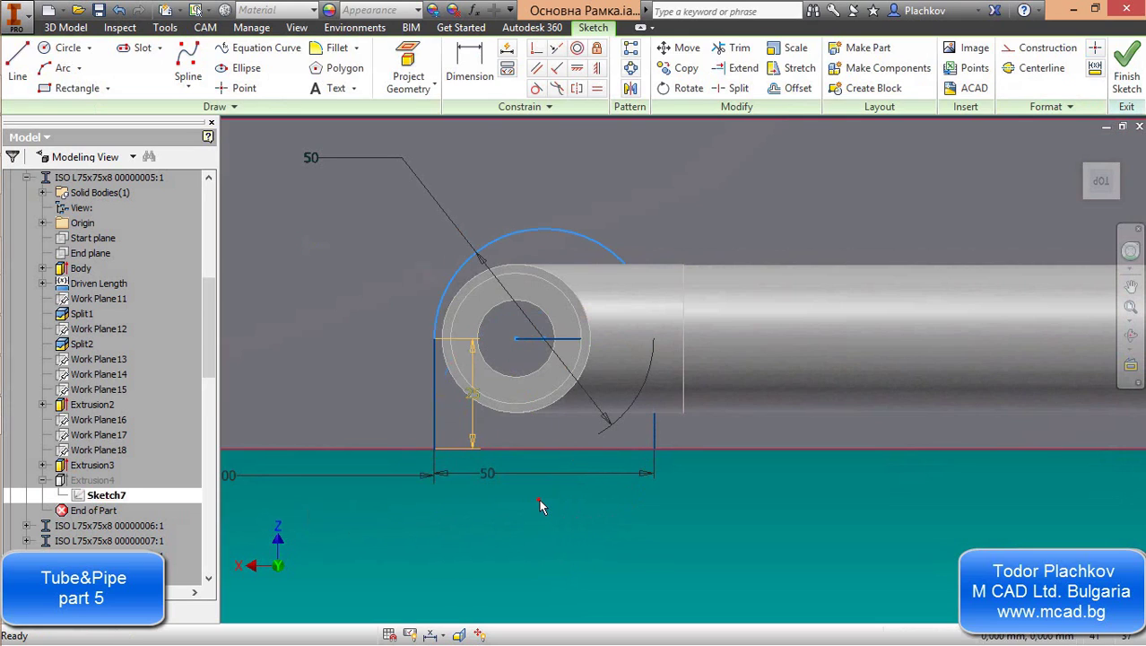
{"action": "left_click", "coordinate": [537, 497]}
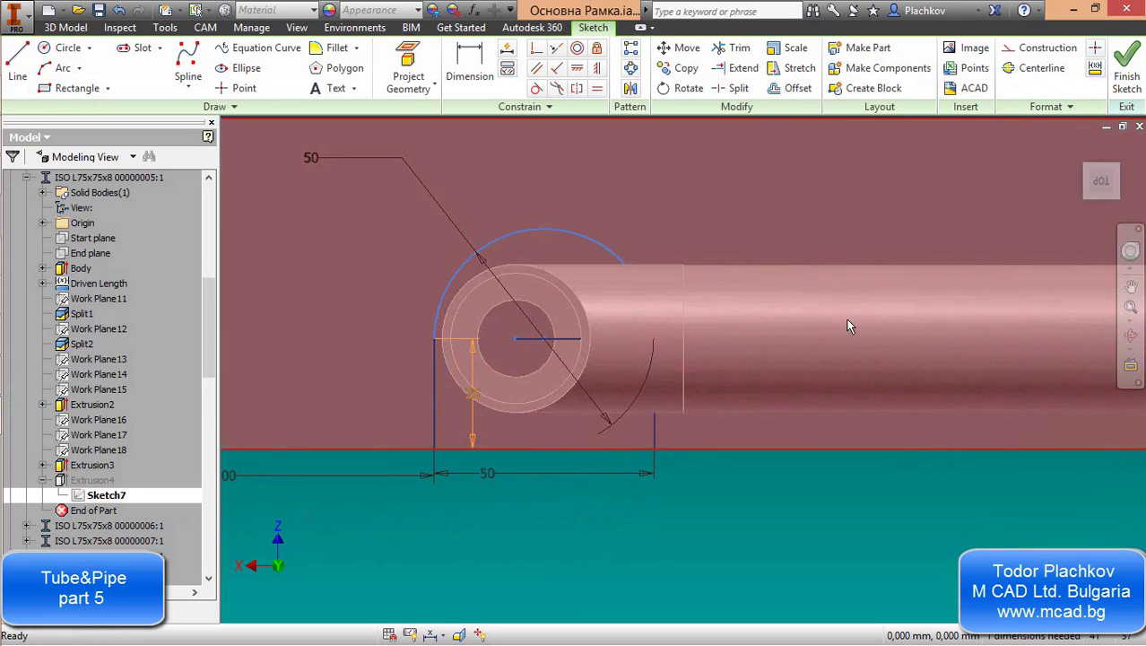
{"action": "left_click", "coordinate": [1130, 62]}
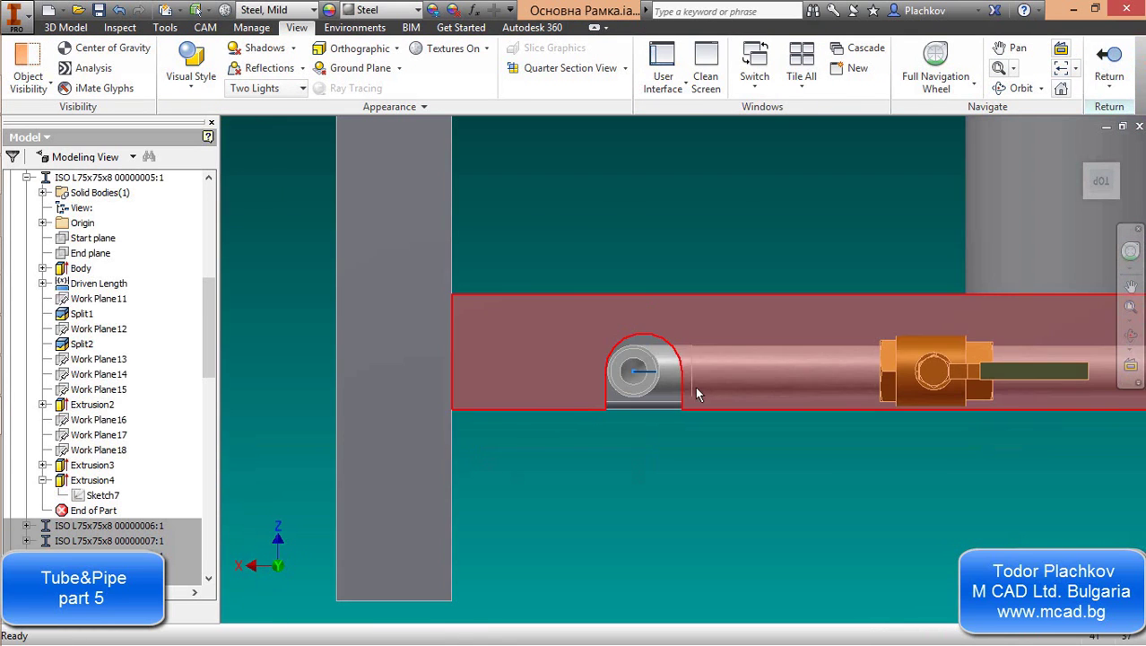
Orbit to an angled 3D view and zoom out to show the whole frame
{"action": "key", "text": "F4"}
{"action": "left_click_drag", "start_coordinate": [704, 394], "coordinate": [648, 476]}
{"action": "key", "text": "Escape"}
{"action": "scroll", "coordinate": [648, 444], "scroll_direction": "down", "scroll_amount": 5}
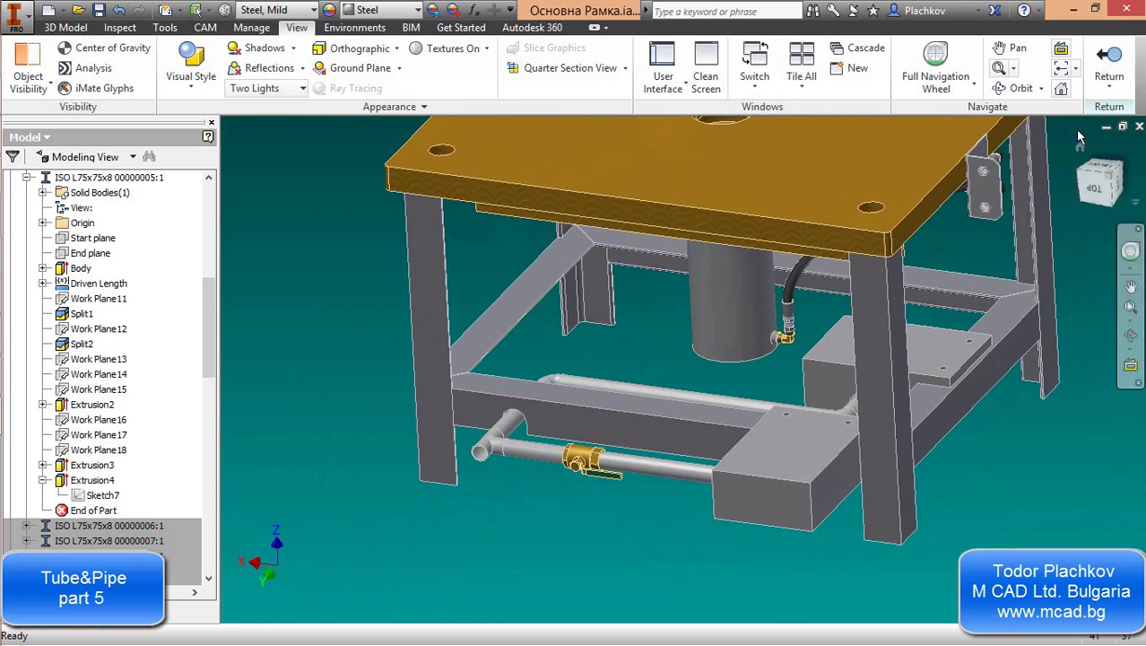
Return to Top from the frame member, then activate the Основна Рамка Тръбна Система pipe run
{"action": "left_click", "coordinate": [1110, 67]}
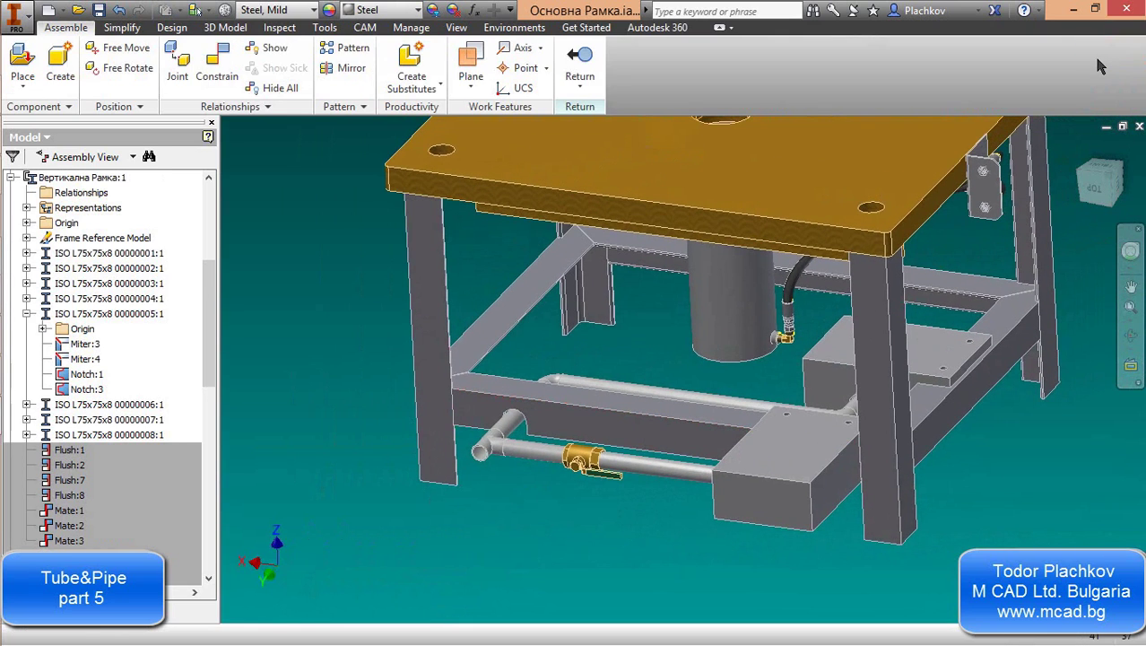
{"action": "left_click", "coordinate": [580, 86]}
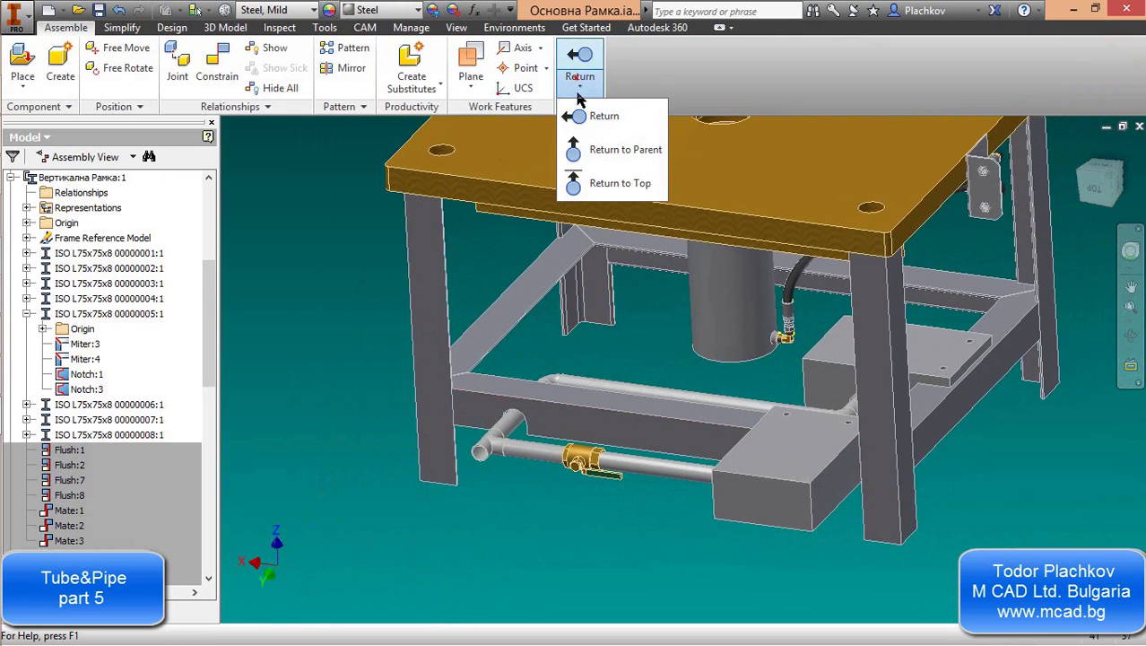
{"action": "left_click", "coordinate": [614, 182]}
{"action": "middle_click_drag", "start_coordinate": [471, 317], "coordinate": [386, 336]}
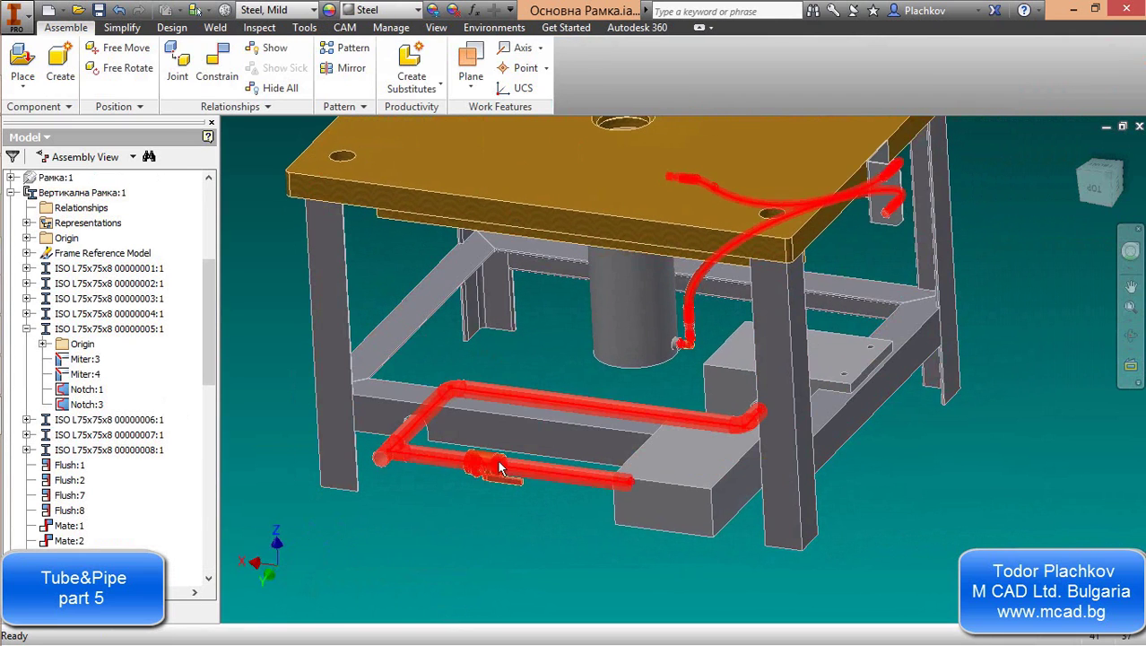
{"action": "double_click", "coordinate": [476, 395]}
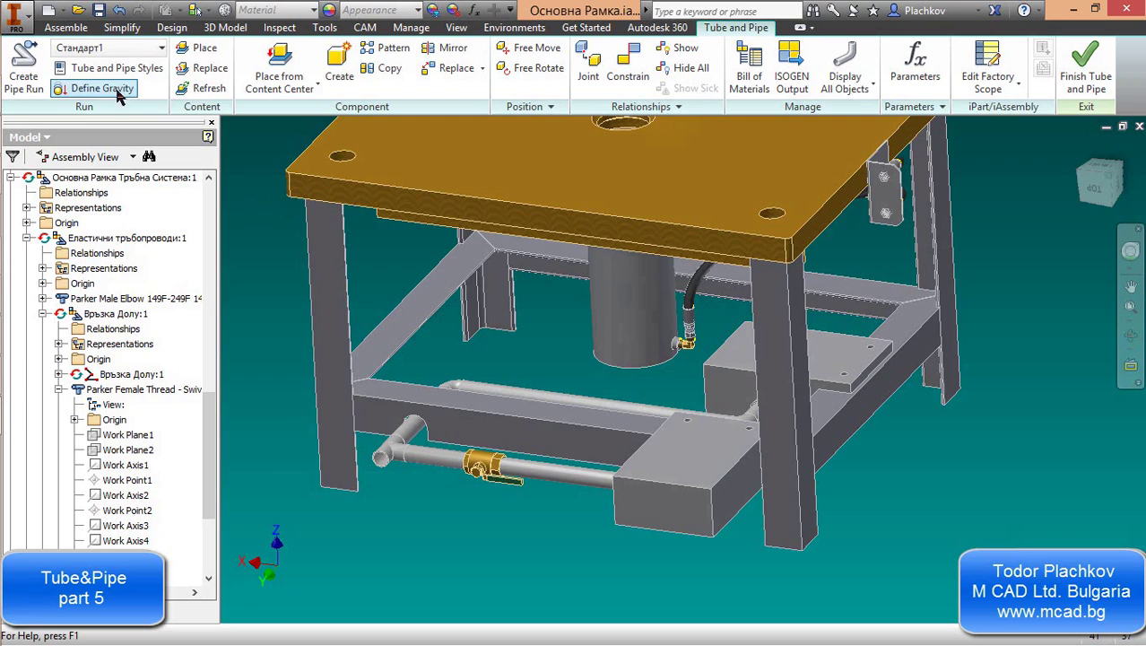
{"action": "left_click", "coordinate": [88, 72]}
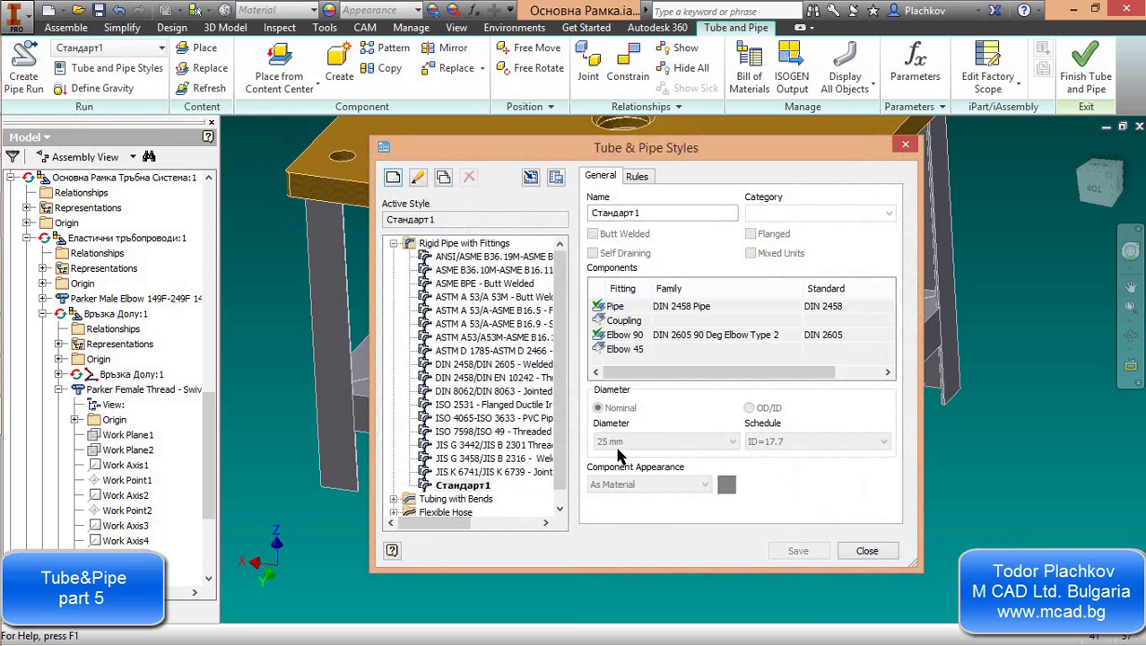
{"action": "scroll", "coordinate": [525, 483], "scroll_direction": "down", "scroll_amount": 1}
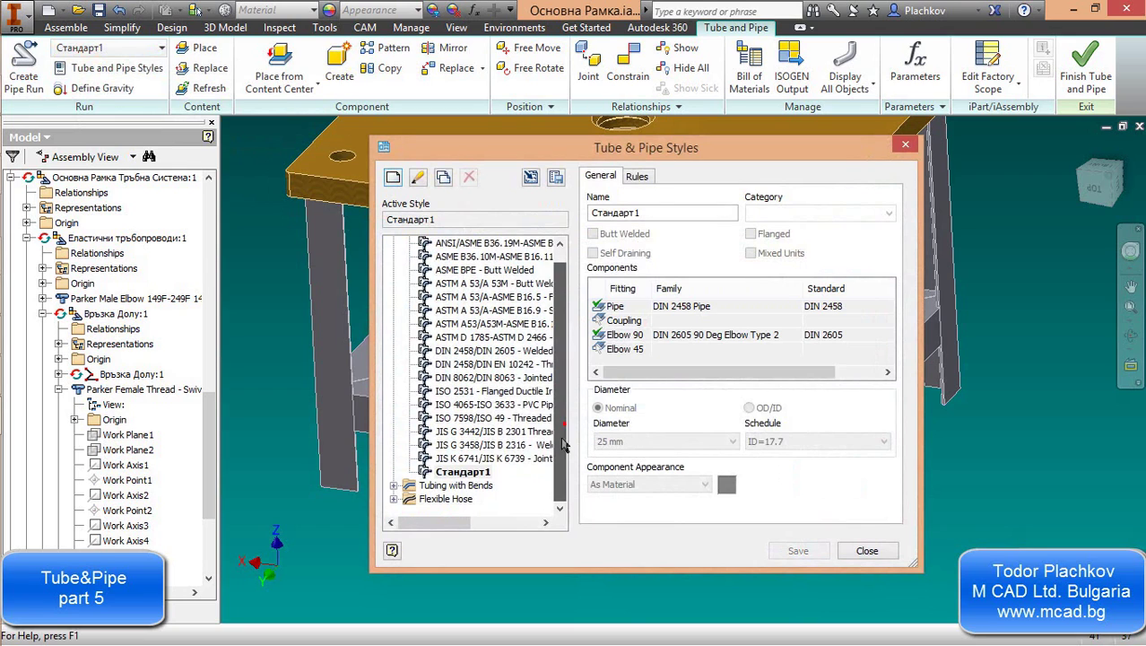
{"action": "left_click", "coordinate": [395, 499]}
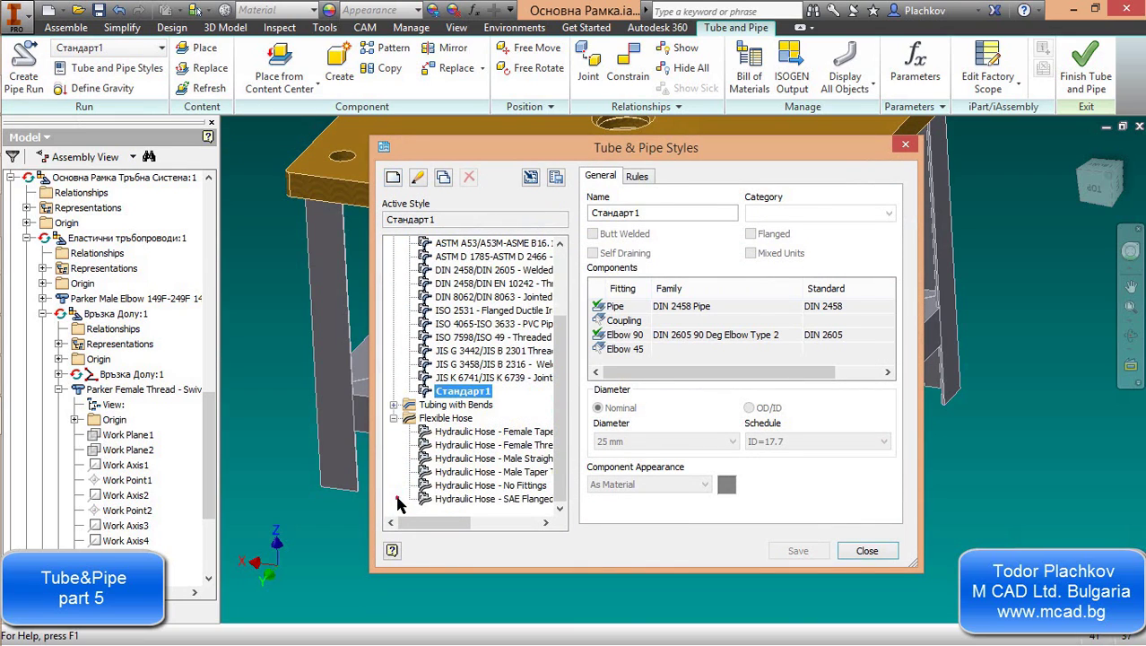
{"action": "left_click", "coordinate": [459, 448]}
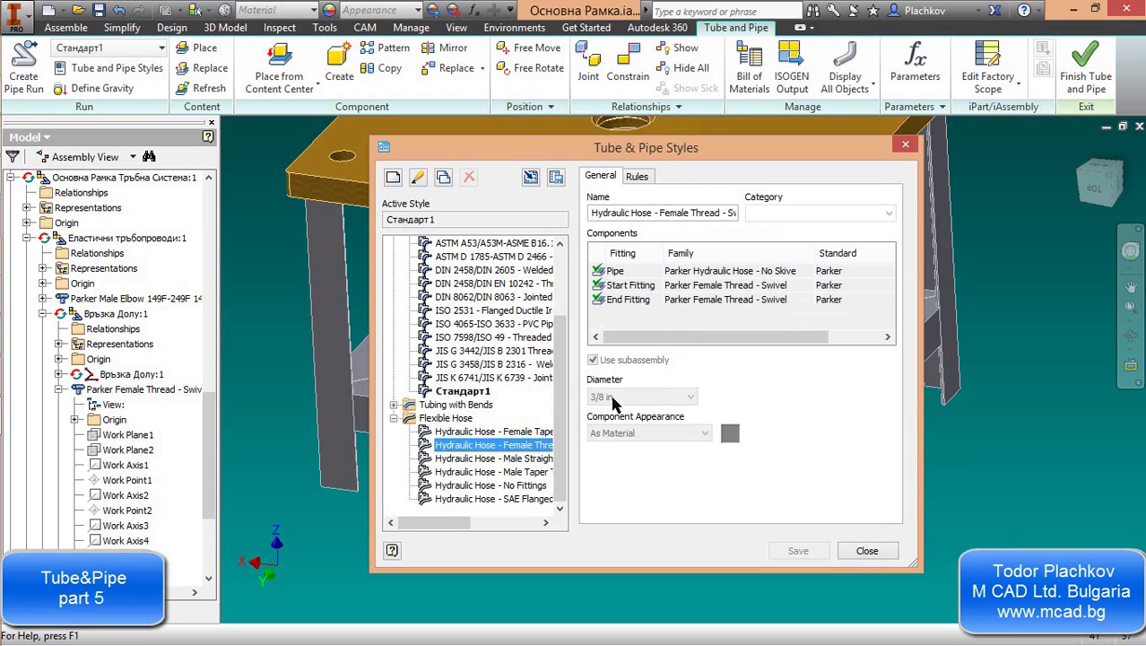
{"action": "left_click", "coordinate": [861, 550]}
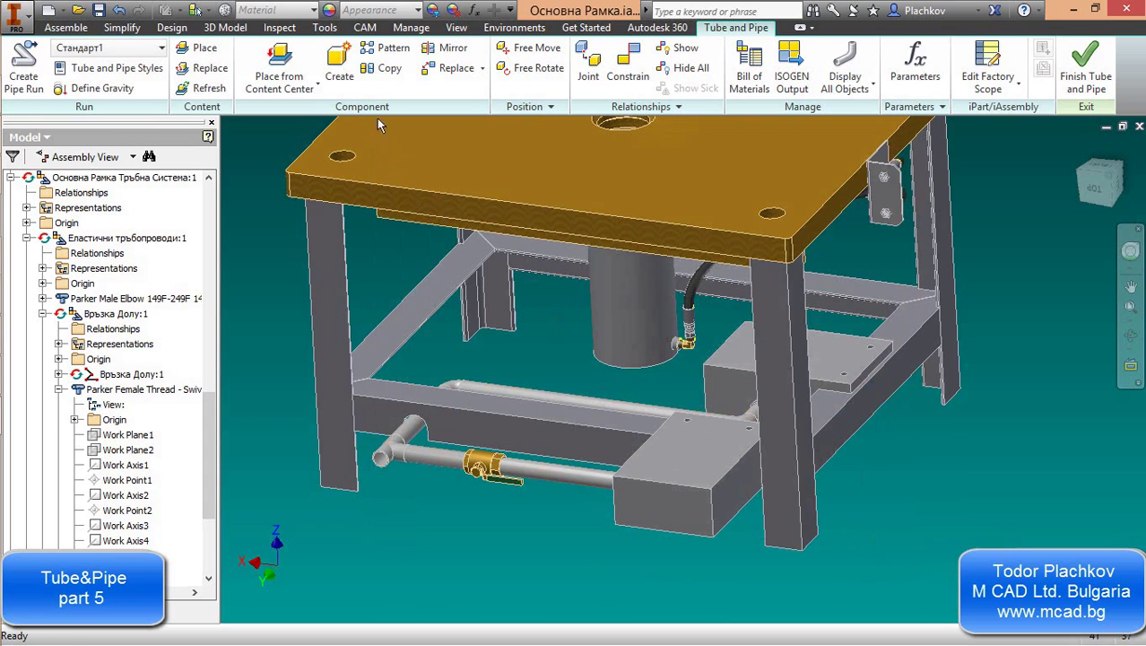
{"action": "left_click", "coordinate": [410, 27]}
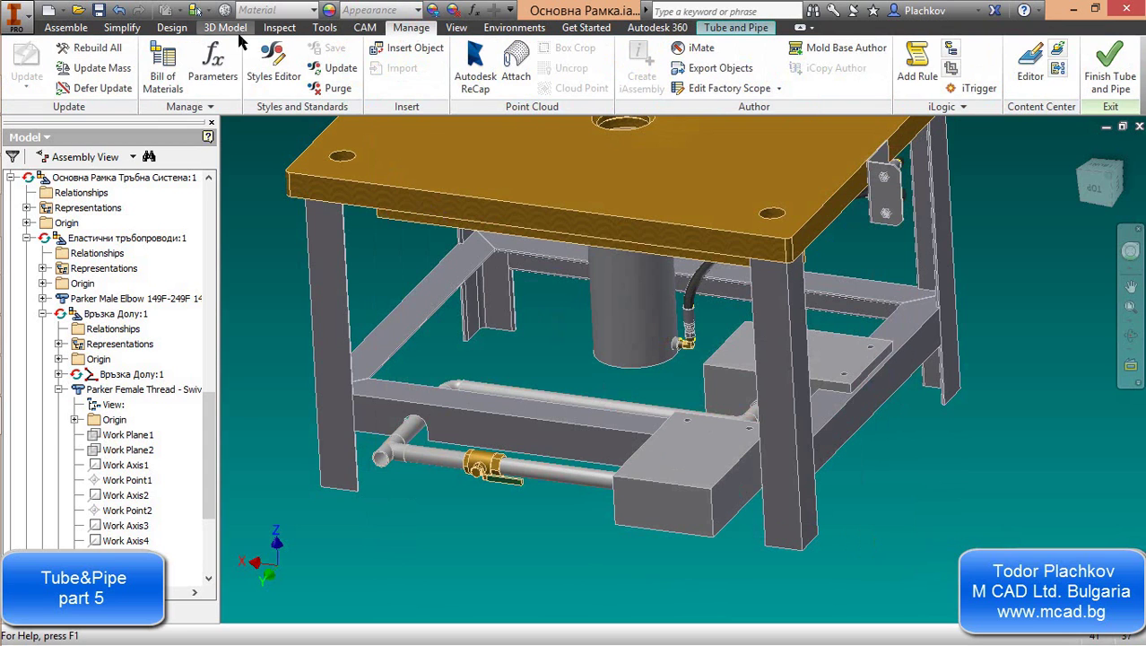
{"action": "left_click", "coordinate": [164, 56]}
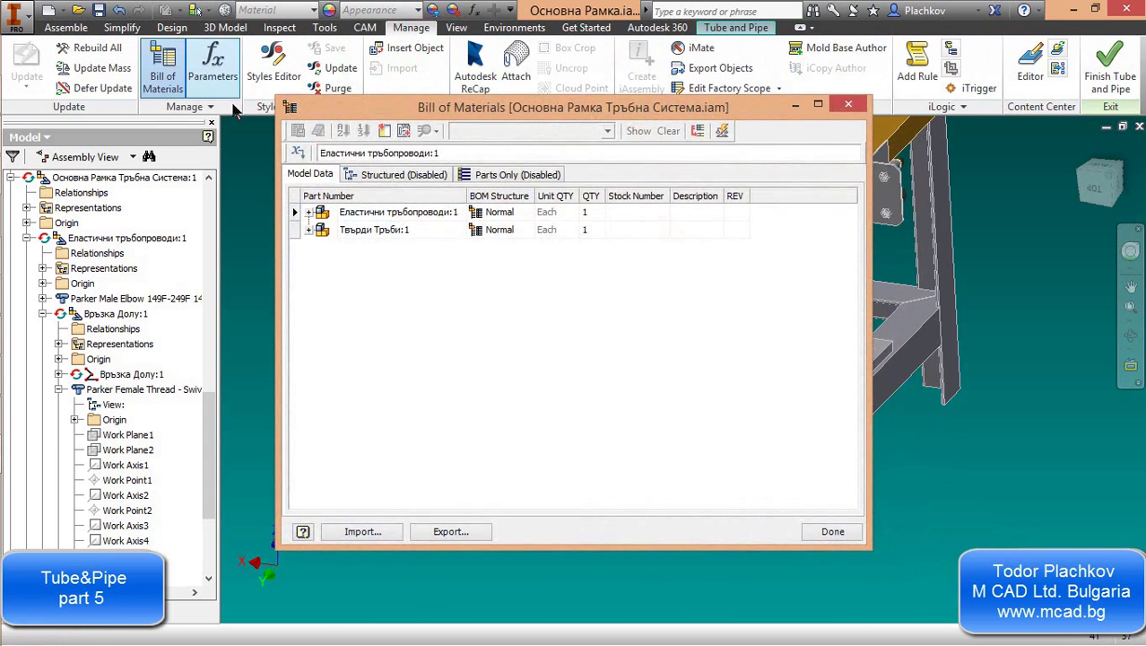
{"action": "left_click", "coordinate": [309, 230]}
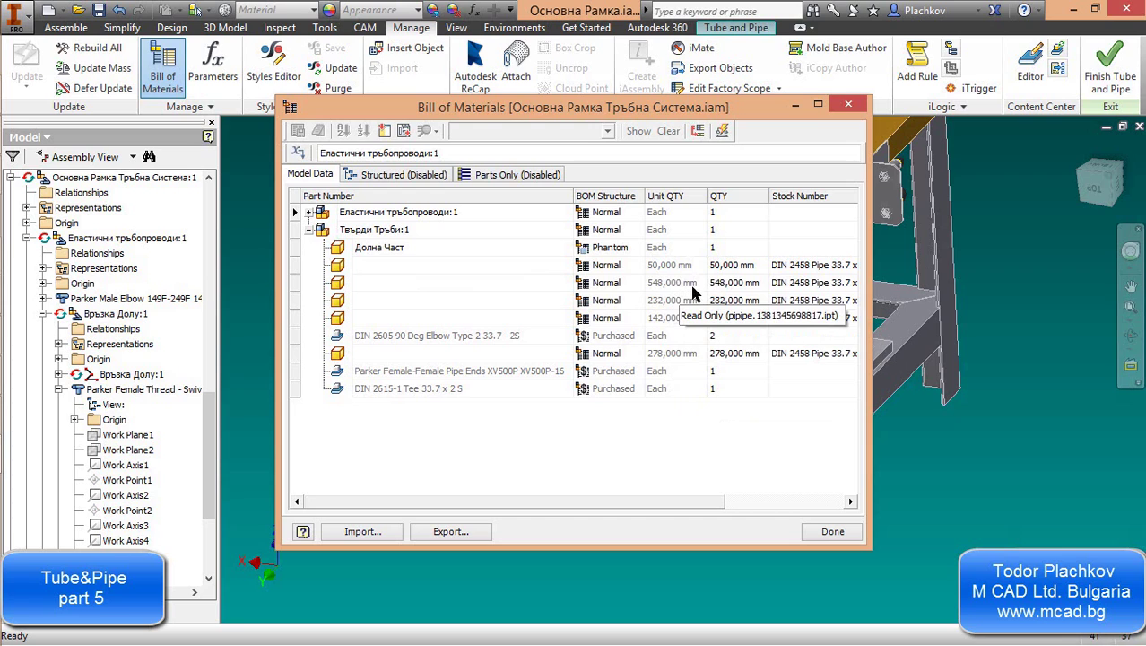
{"action": "left_click", "coordinate": [309, 213]}
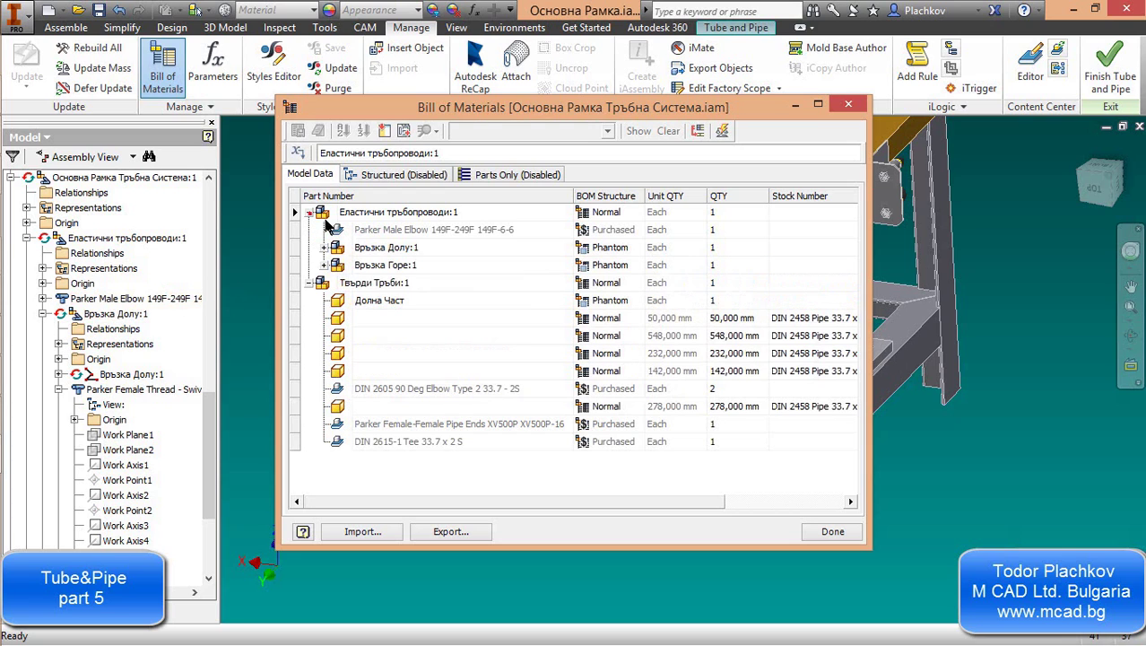
{"action": "left_click", "coordinate": [325, 249]}
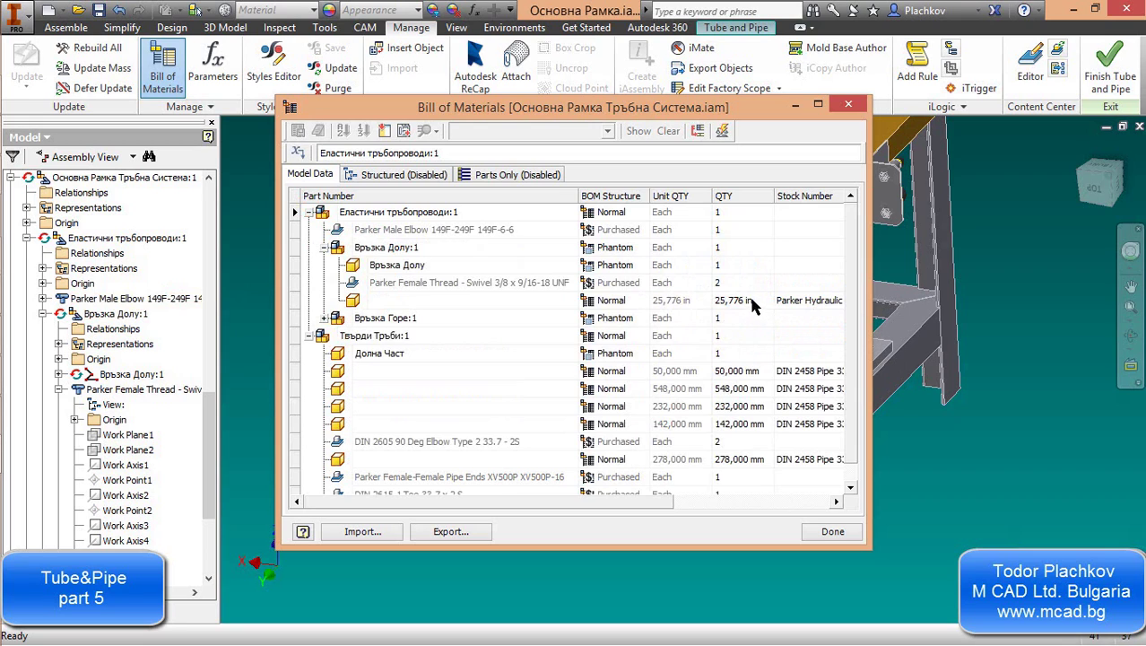
{"action": "right_click", "coordinate": [736, 202]}
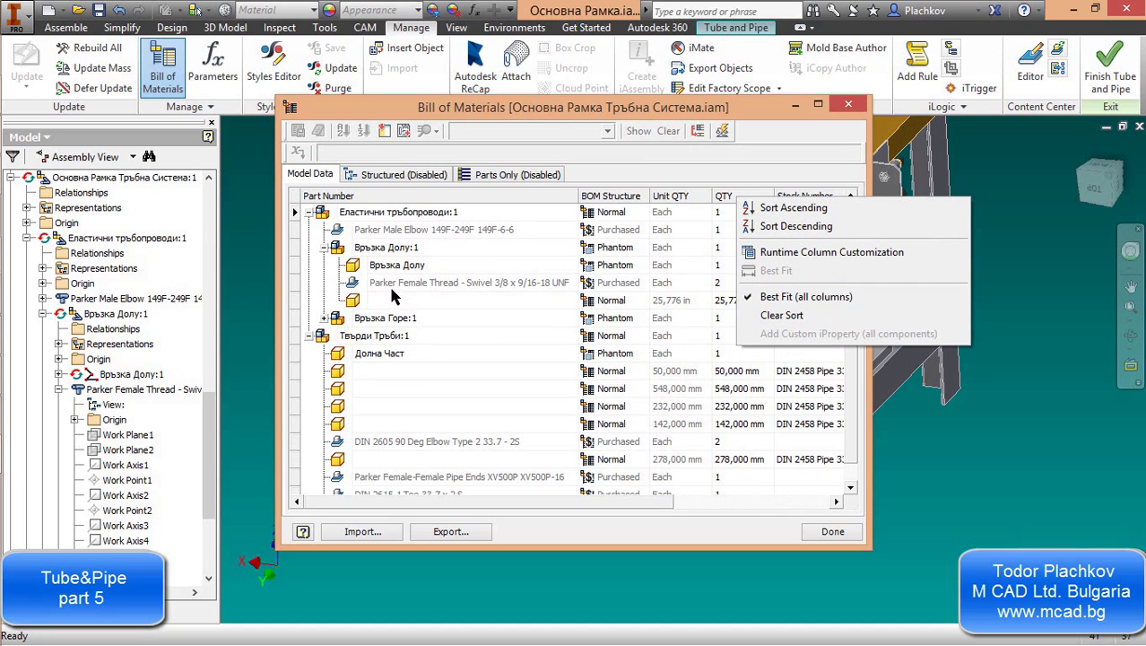
{"action": "left_click", "coordinate": [324, 318]}
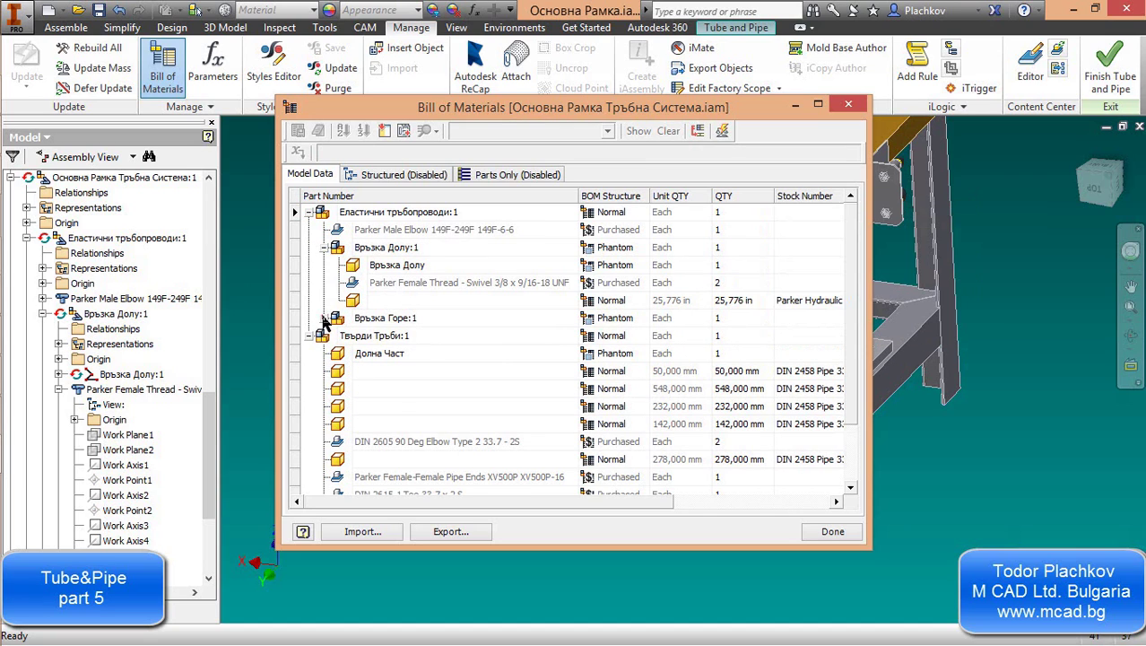
{"action": "left_click", "coordinate": [324, 318]}
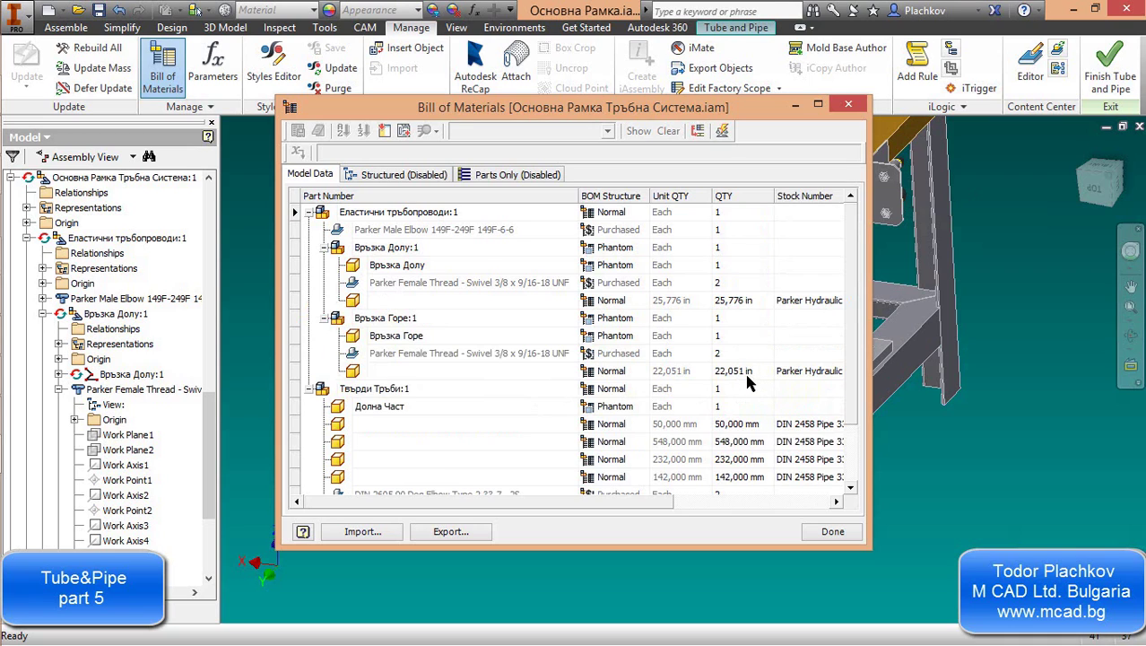
{"action": "left_click", "coordinate": [838, 108]}
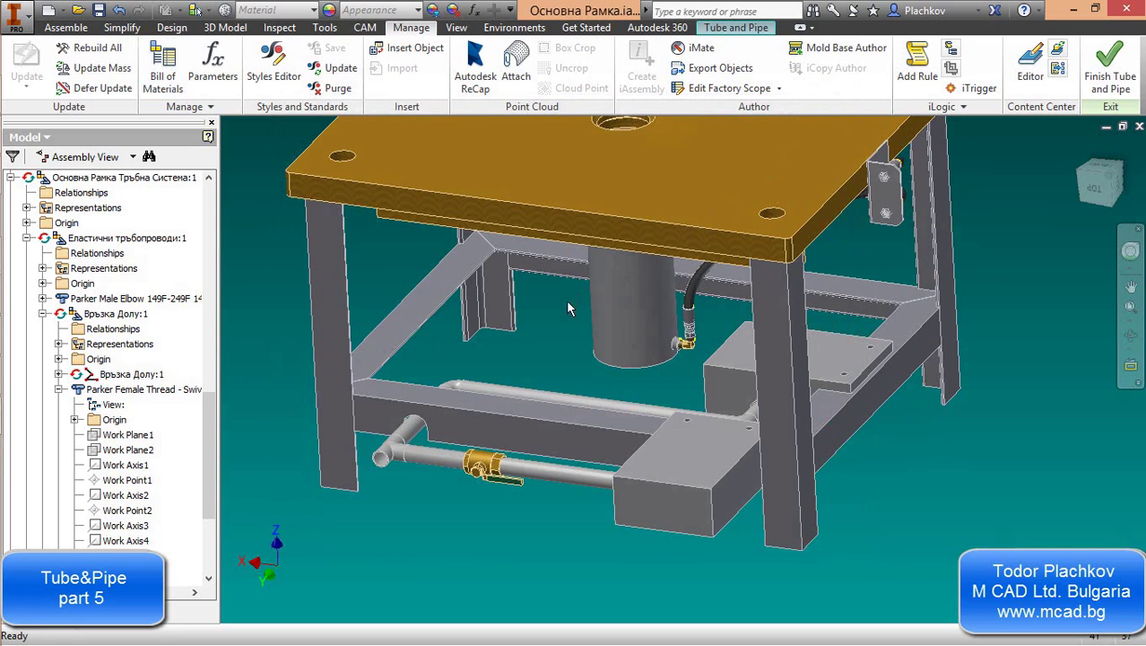
Finish editing the tube and pipe run
{"action": "scroll", "coordinate": [568, 309], "scroll_direction": "up", "scroll_amount": 5}
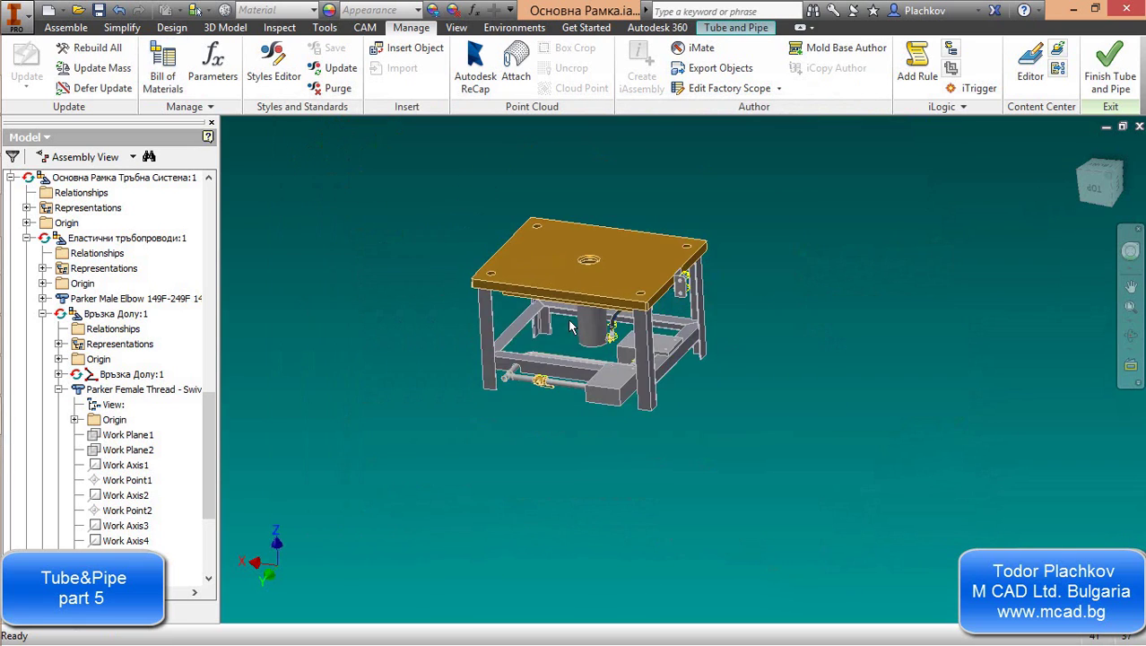
{"action": "scroll", "coordinate": [569, 325], "scroll_direction": "down", "scroll_amount": 3}
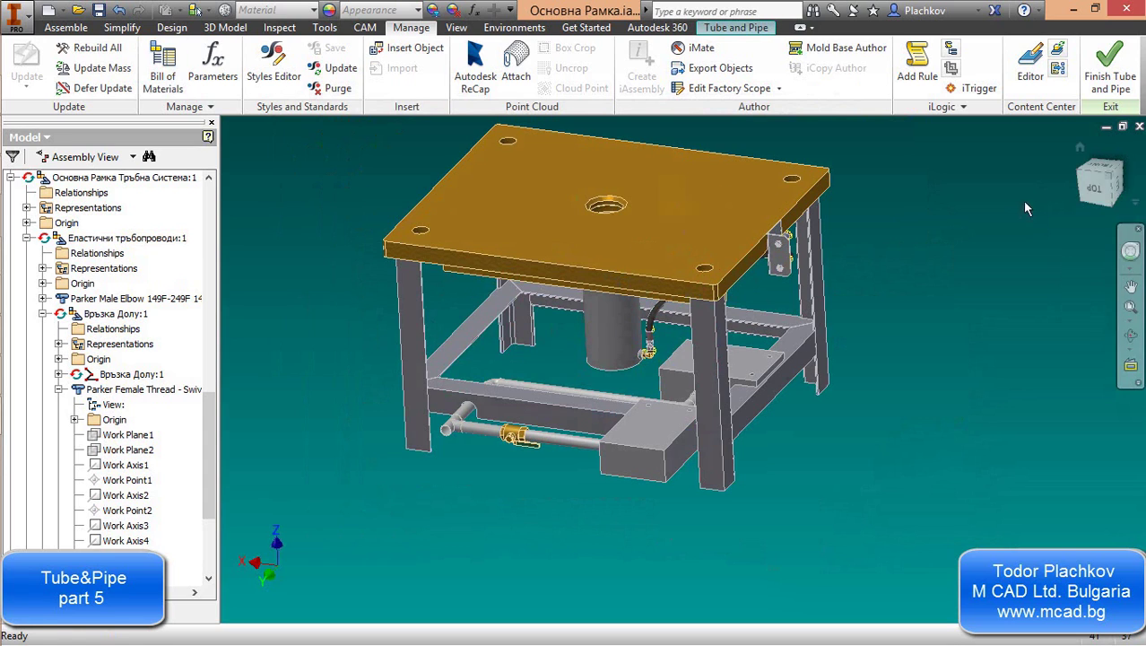
{"action": "left_click", "coordinate": [1100, 80]}
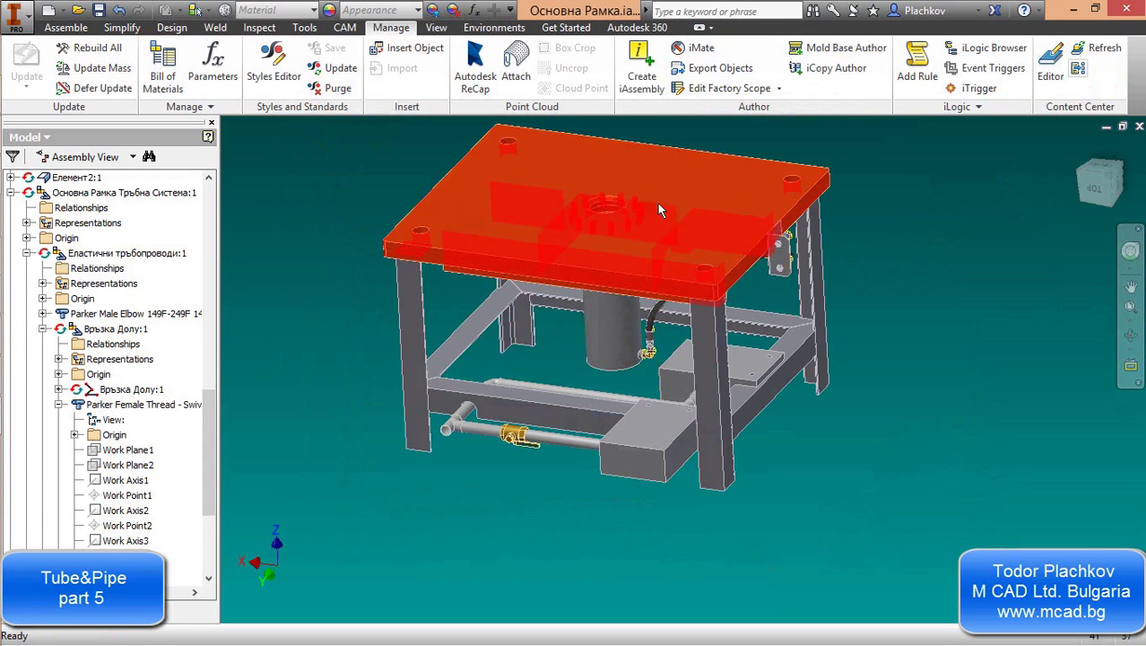
Save Основна Рамка.iam with its dependents and show the New document types list
{"action": "left_click", "coordinate": [99, 12]}
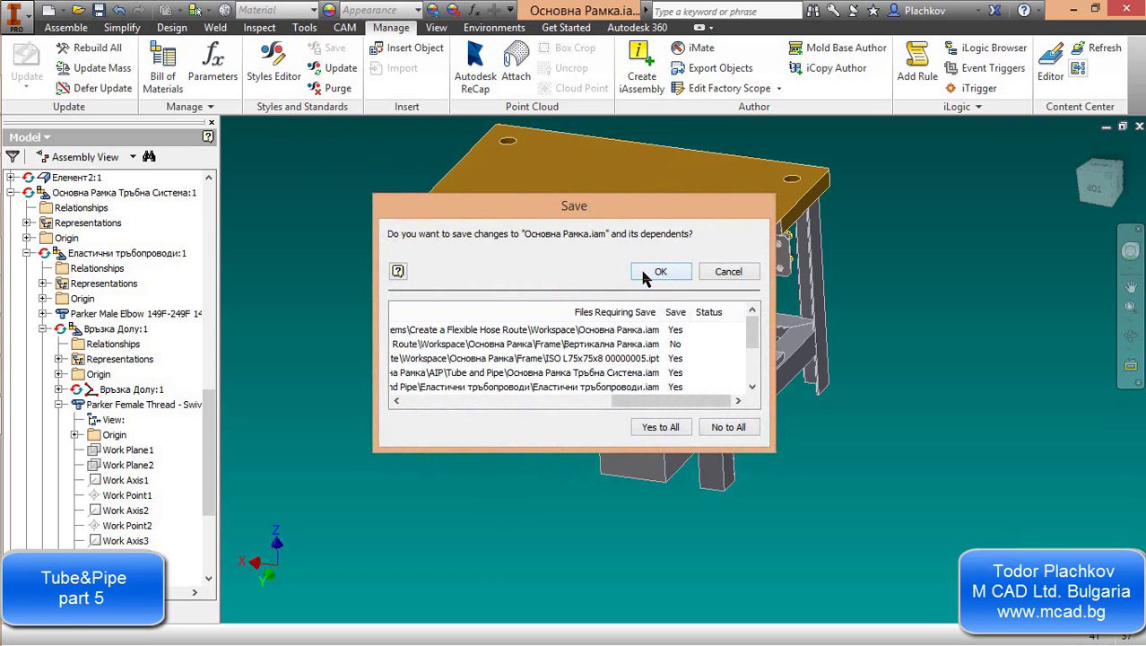
{"action": "left_click", "coordinate": [646, 273]}
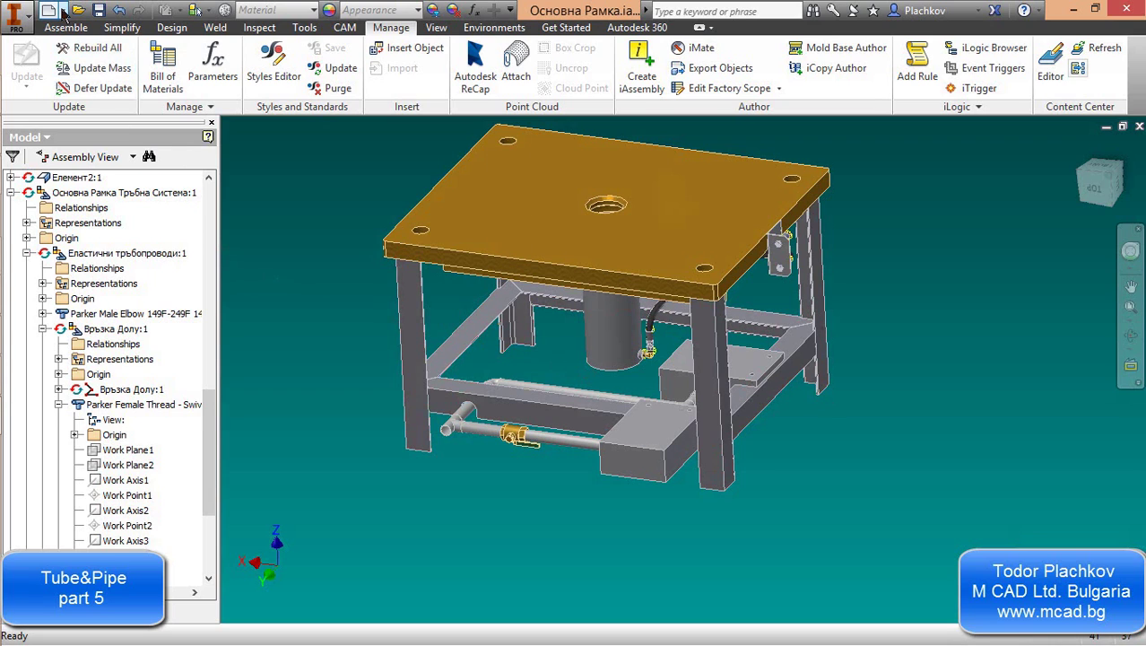
{"action": "left_click", "coordinate": [62, 11]}
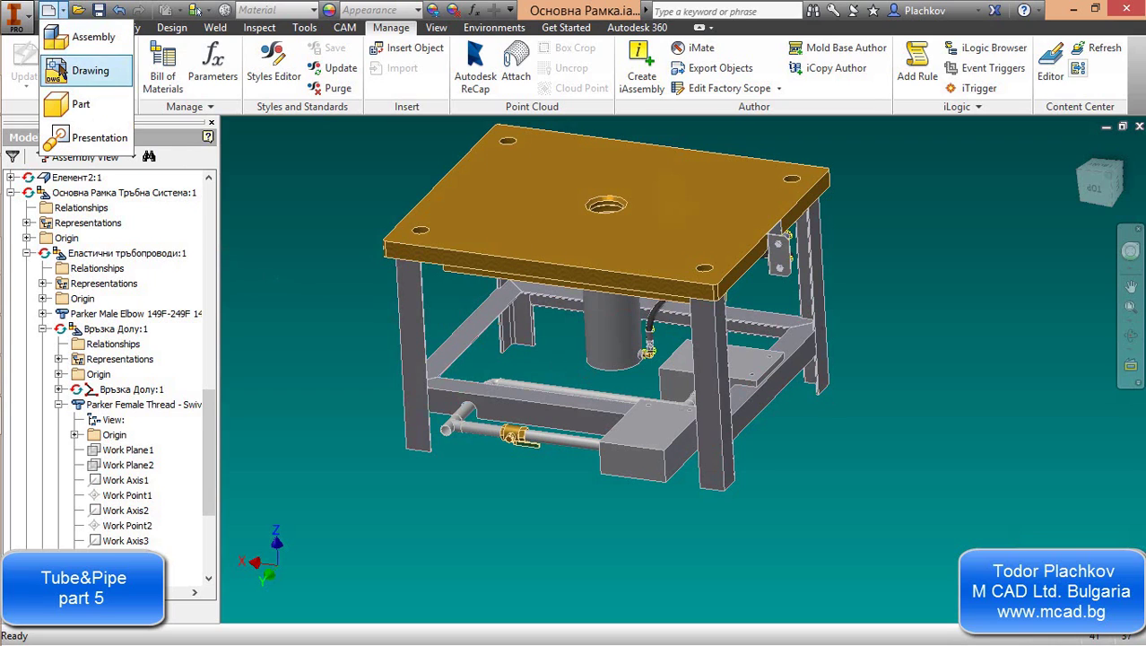
Create a new drawing and start a base view of the frame at 1:20 scale
{"action": "left_click", "coordinate": [90, 70]}
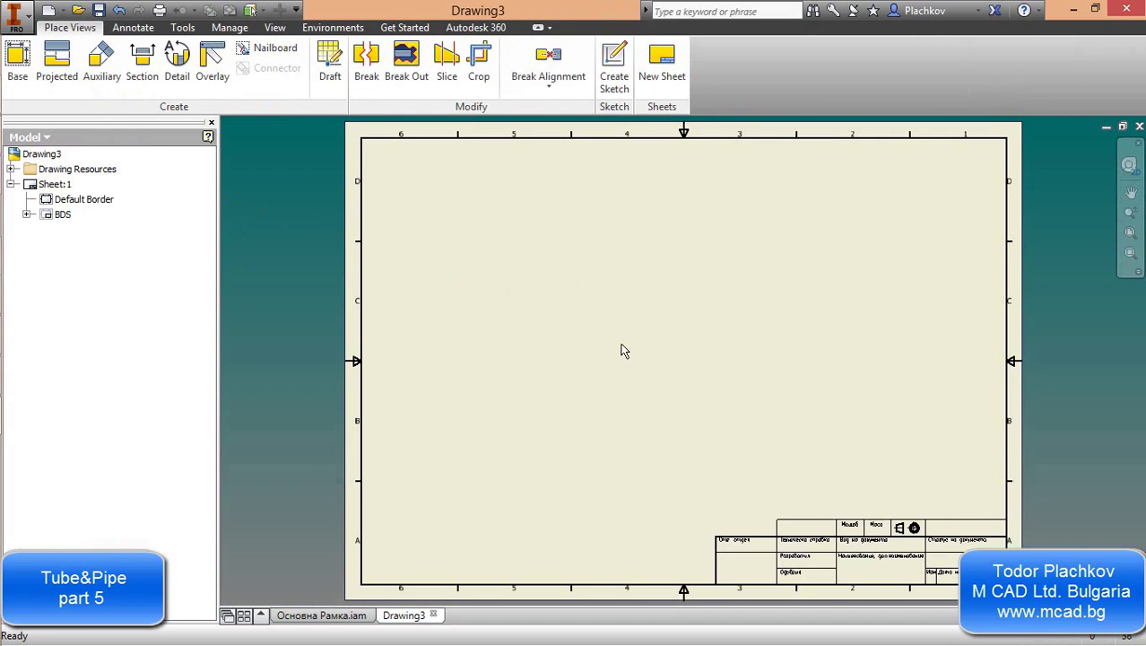
{"action": "right_click", "coordinate": [579, 328]}
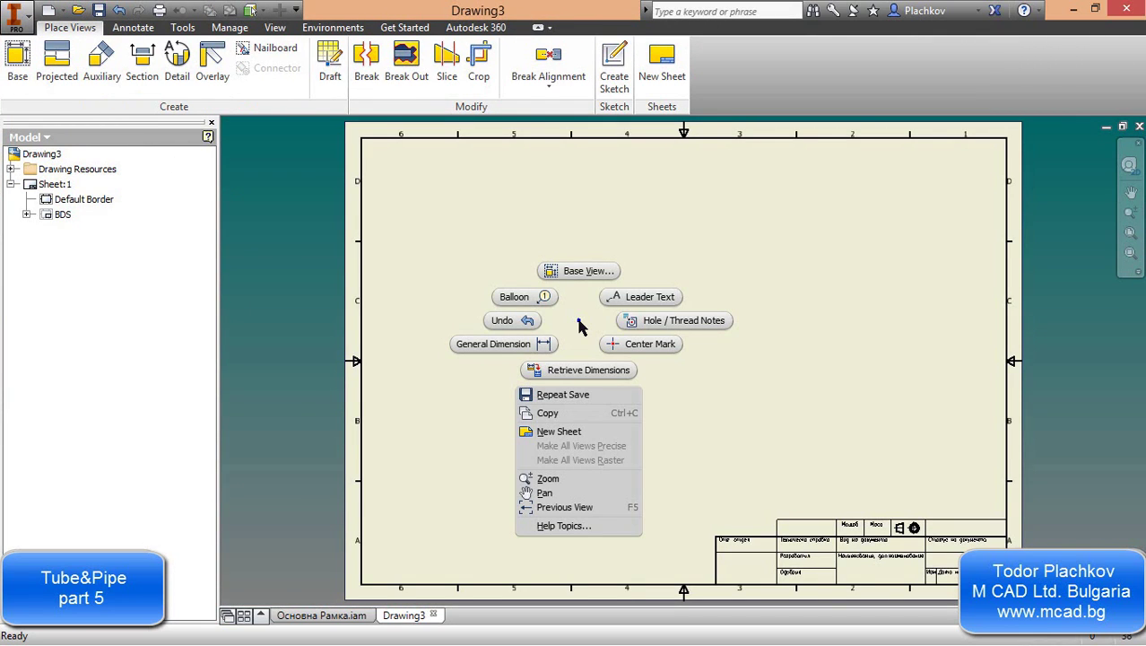
{"action": "left_click", "coordinate": [578, 275]}
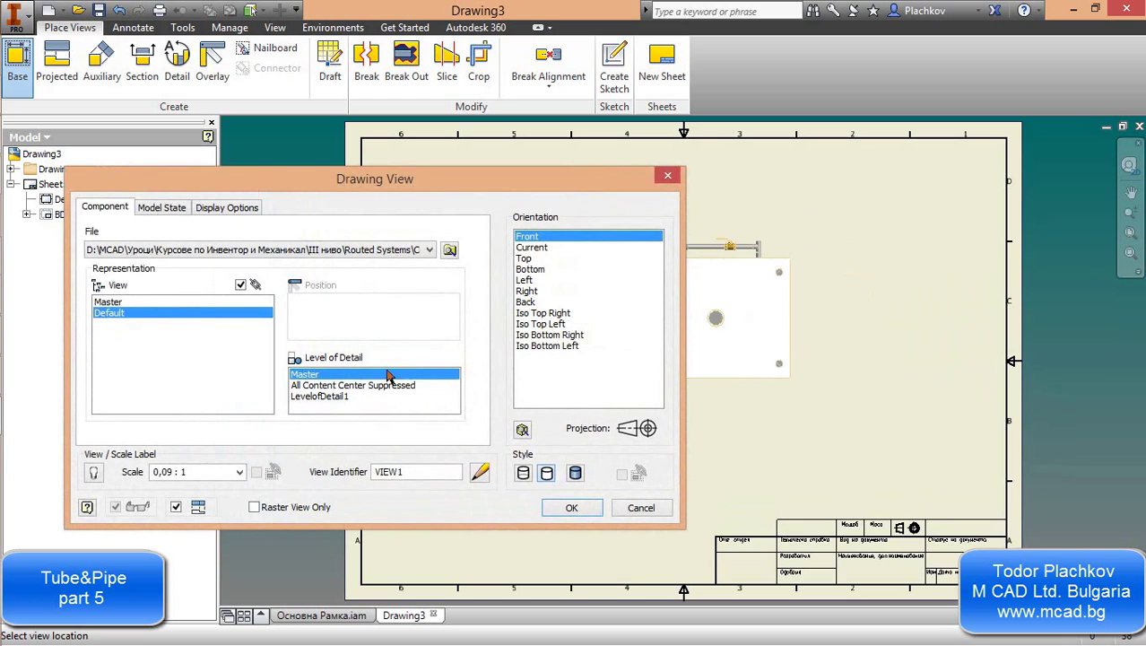
{"action": "left_click", "coordinate": [165, 481]}
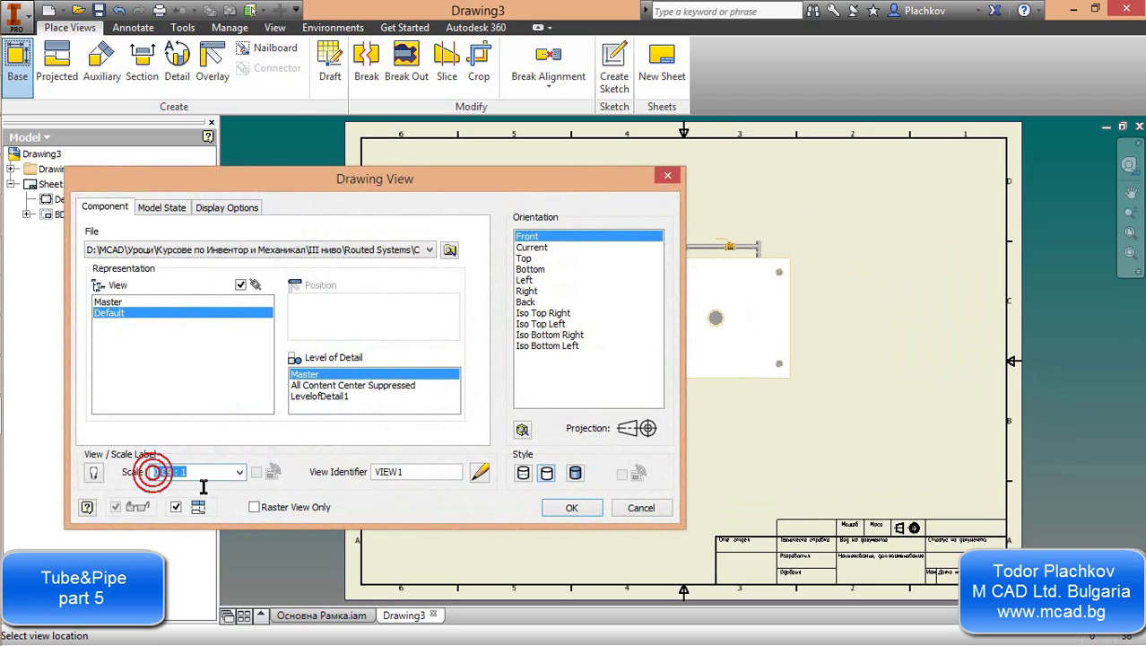
{"action": "left_click", "coordinate": [202, 481]}
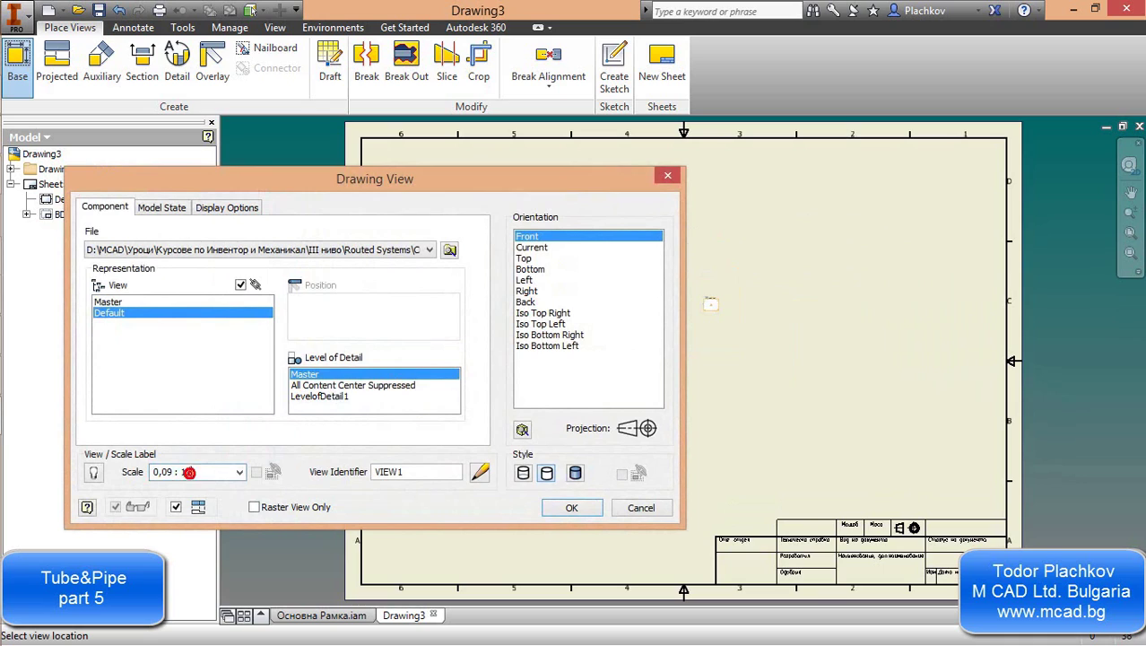
{"action": "type", "text": "0"}
{"action": "left_click_drag", "start_coordinate": [168, 472], "coordinate": [148, 472]}
{"action": "type", "text": "1"}
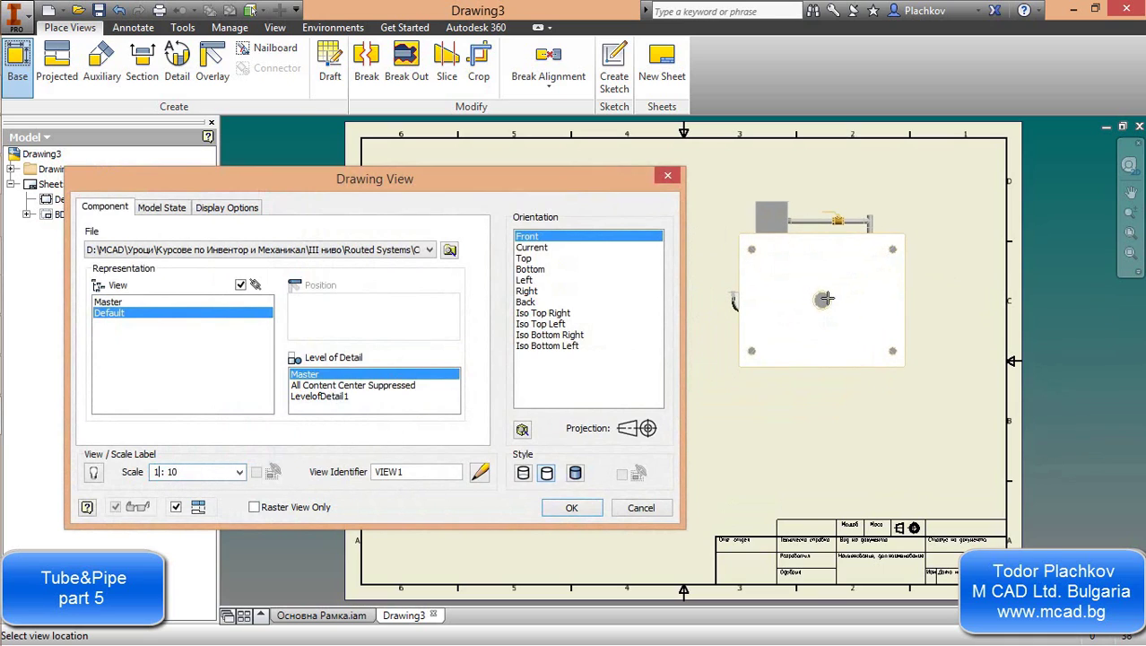
{"action": "type", "text": " : "}
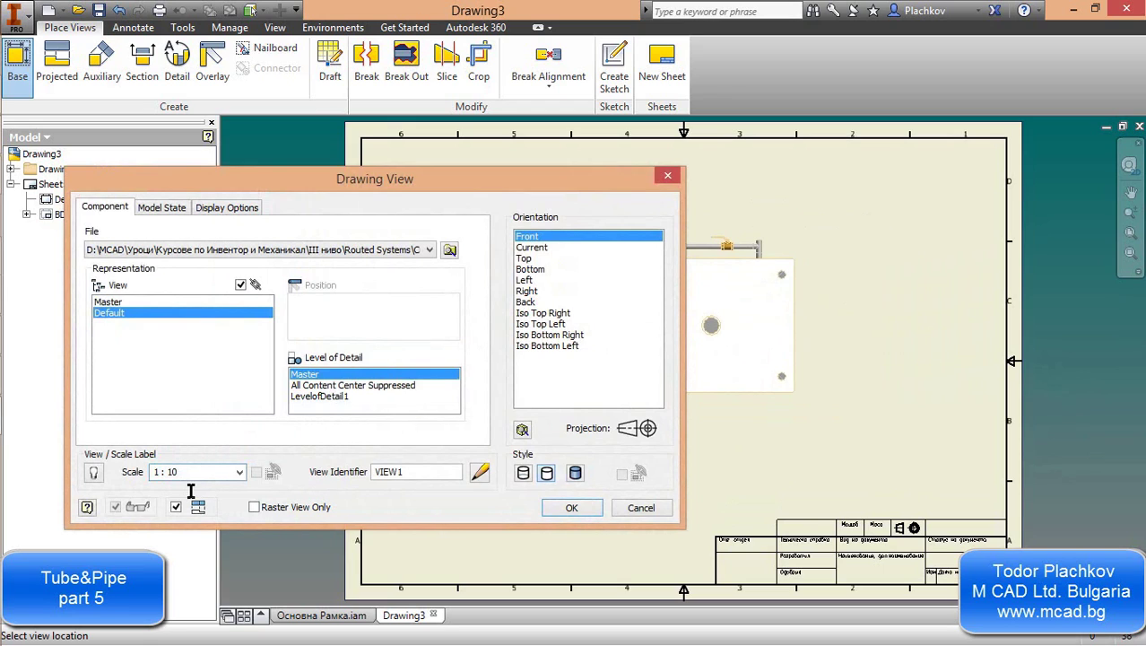
{"action": "type", "text": "2"}
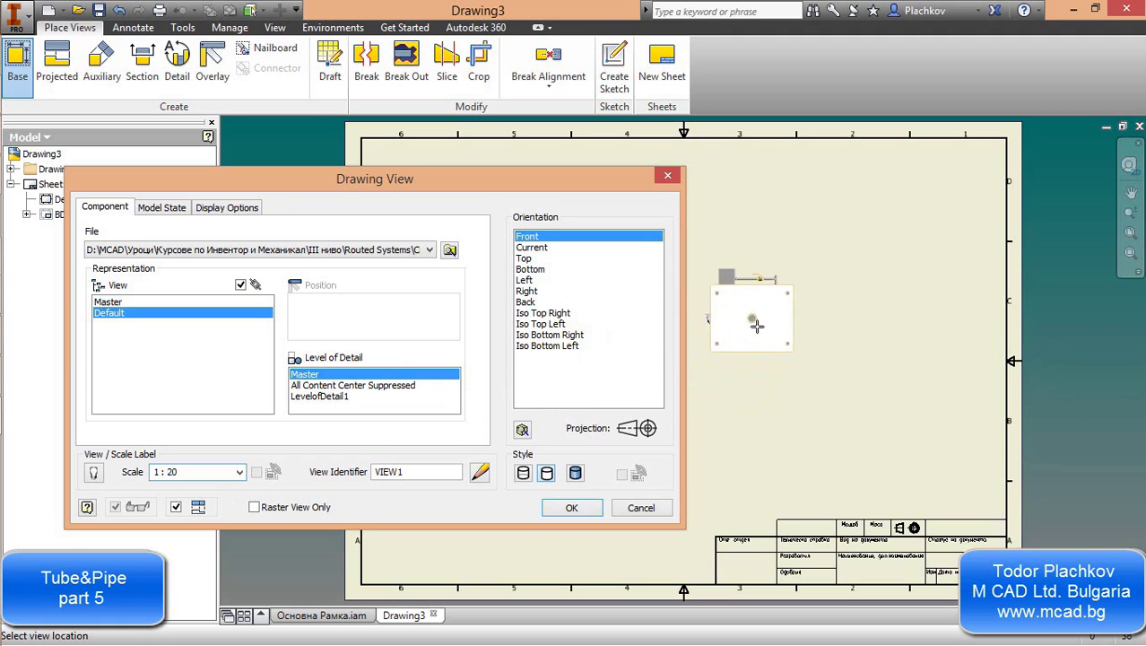
Give the base view a custom straight front orientation
{"action": "left_click", "coordinate": [522, 430]}
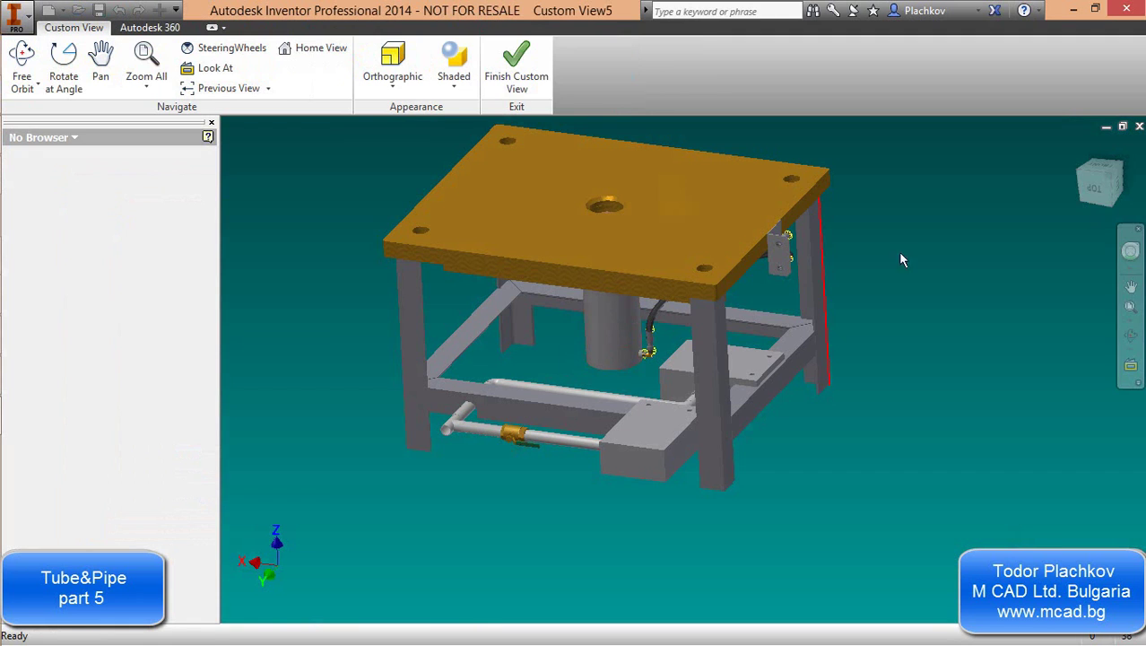
{"action": "left_click", "coordinate": [1102, 201]}
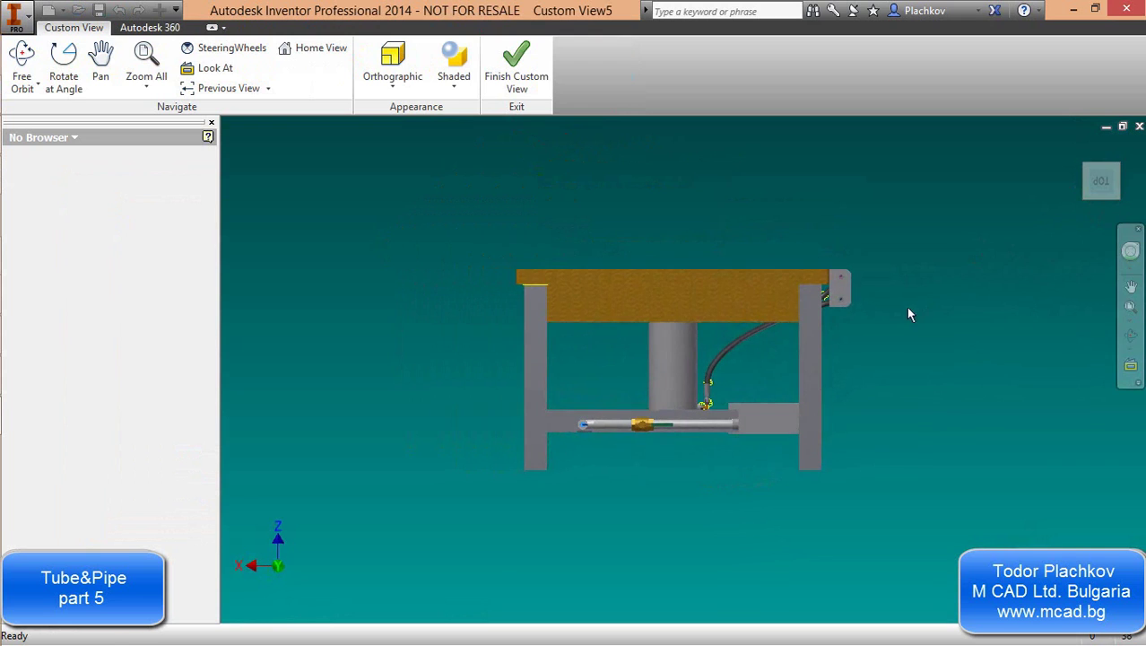
{"action": "left_click", "coordinate": [532, 93]}
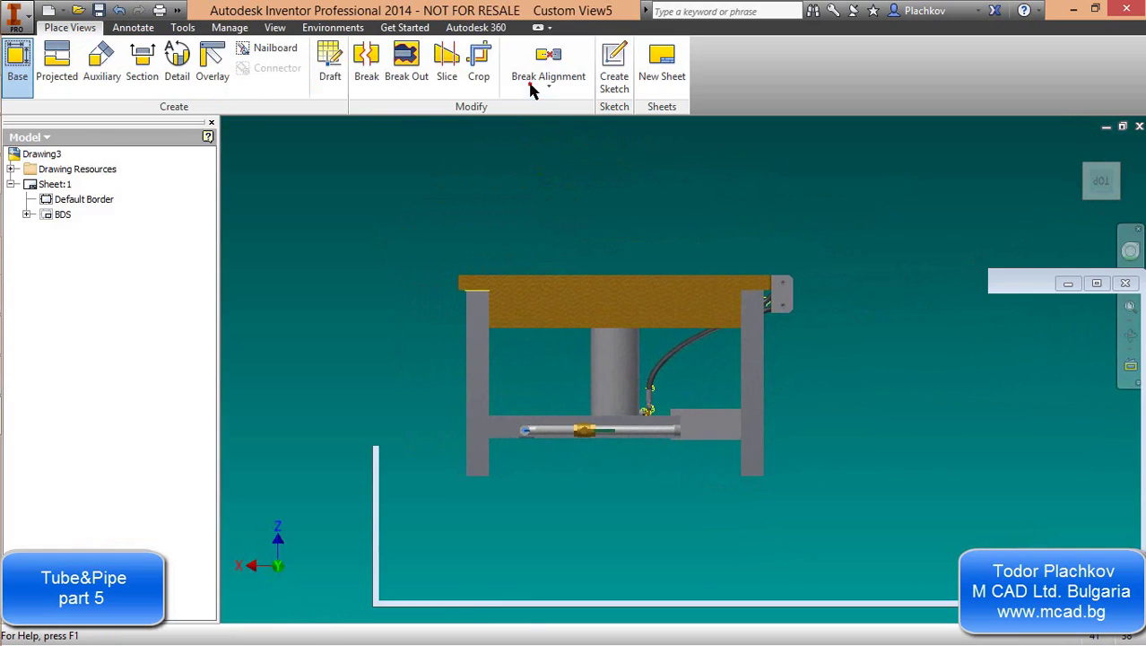
{"action": "mouse_move", "coordinate": [507, 183]}
{"action": "left_mouse_down"}
{"action": "mouse_move", "coordinate": [461, 350]}
{"action": "mouse_move", "coordinate": [468, 545]}
{"action": "mouse_move", "coordinate": [464, 532]}
{"action": "left_mouse_up"}
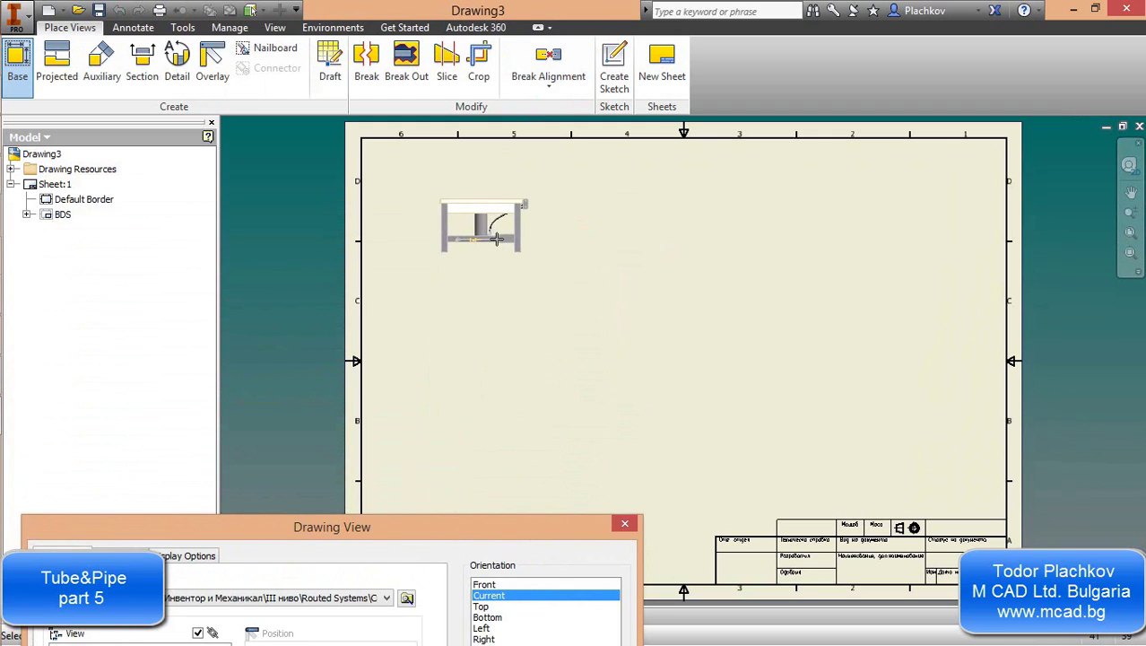
Place the front view top-left and add top, side and isometric projected views around it
{"action": "left_click", "coordinate": [496, 239]}
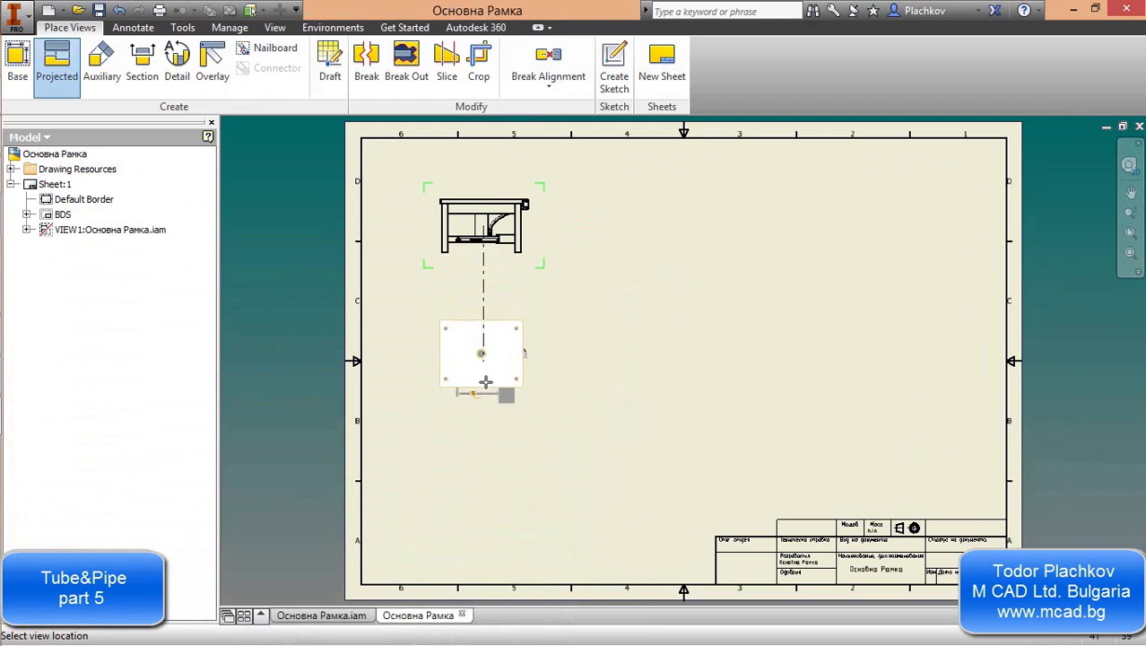
{"action": "left_click", "coordinate": [486, 388]}
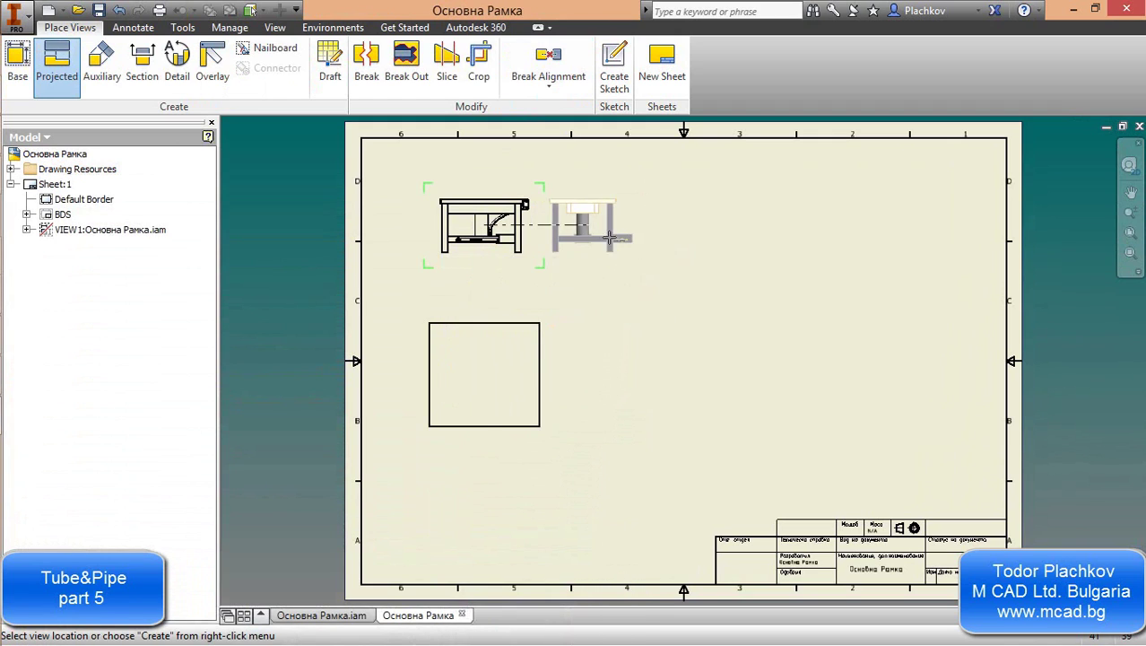
{"action": "left_click", "coordinate": [675, 233]}
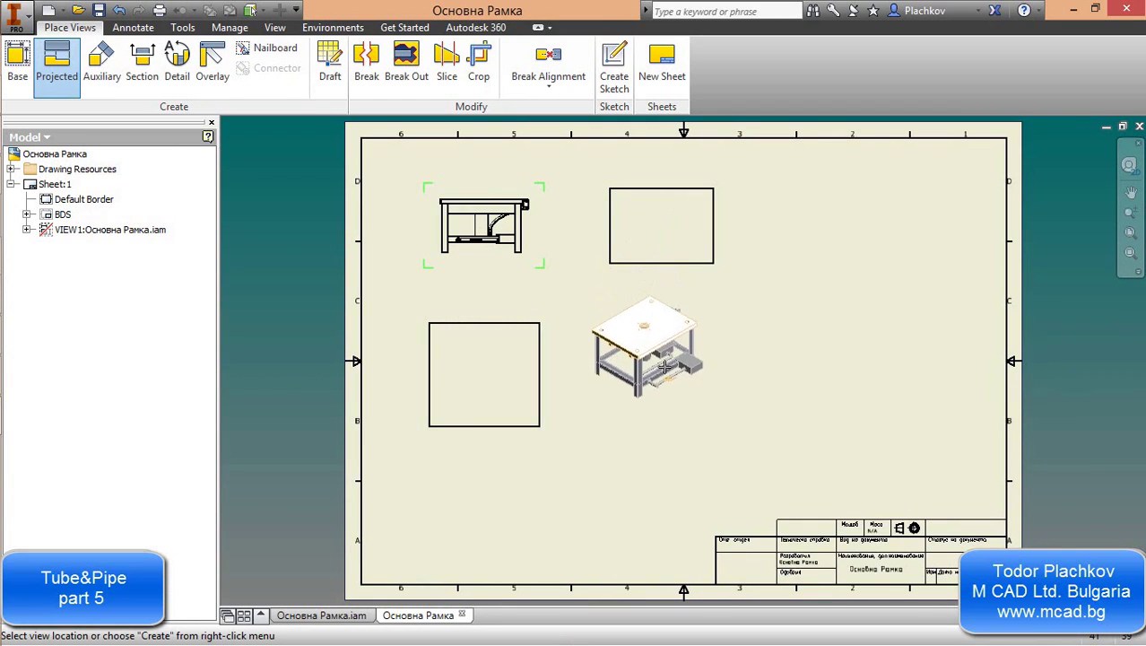
{"action": "left_click", "coordinate": [664, 375]}
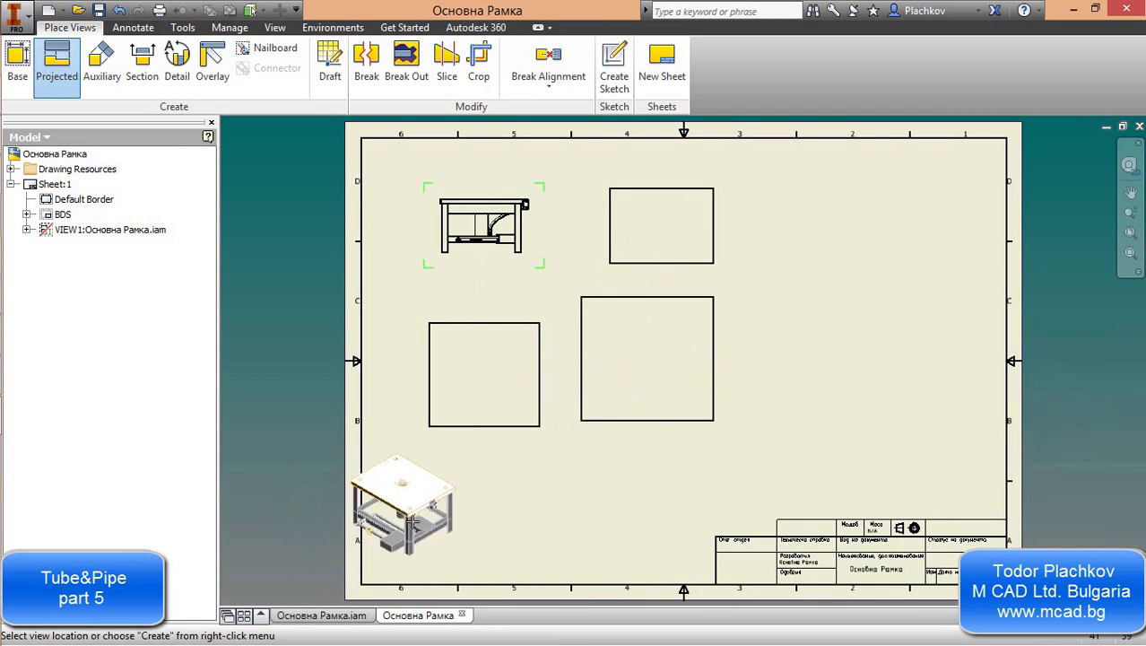
{"action": "right_click", "coordinate": [574, 345]}
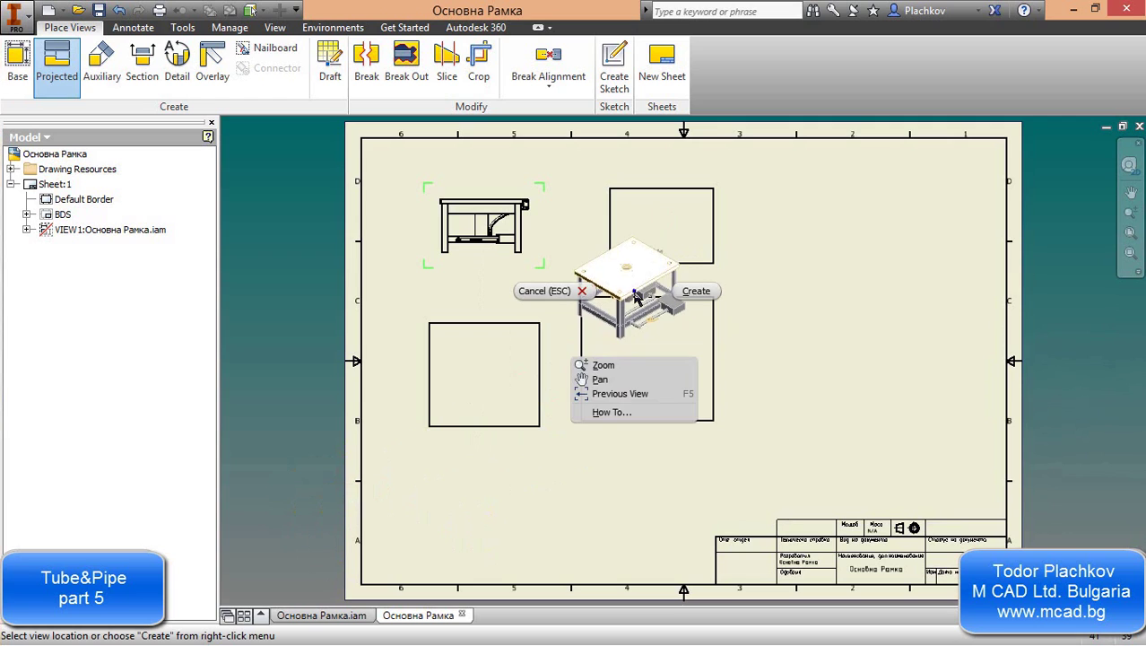
{"action": "left_click", "coordinate": [686, 289]}
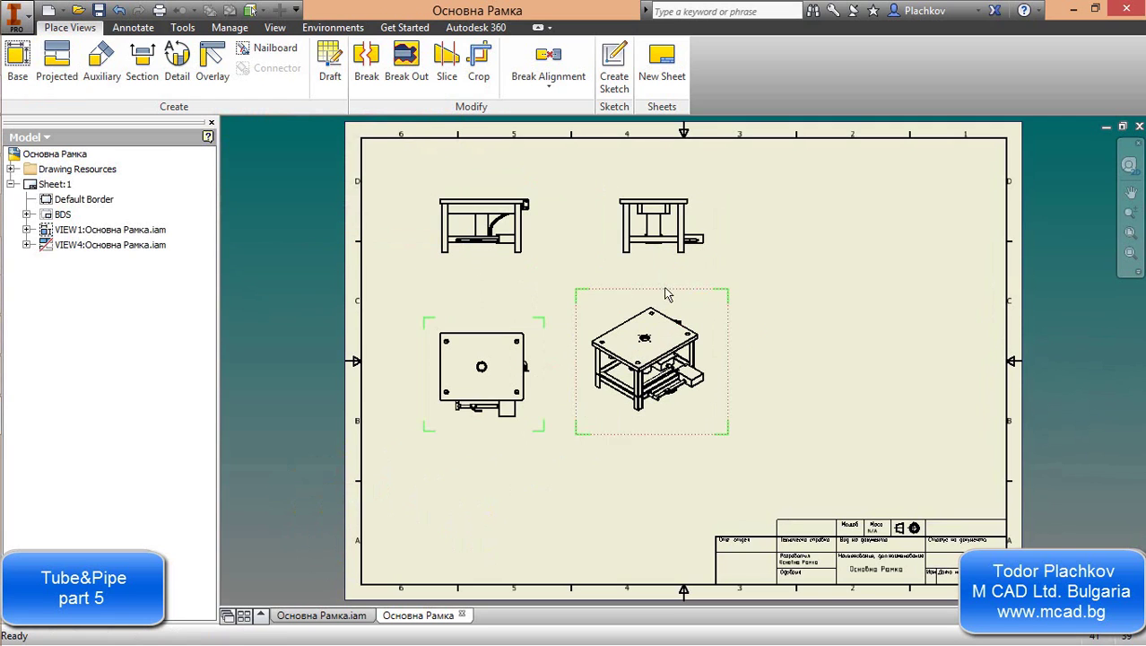
{"action": "scroll", "coordinate": [553, 359], "scroll_direction": "up", "scroll_amount": 5}
{"action": "scroll", "coordinate": [553, 359], "scroll_direction": "down", "scroll_amount": 3}
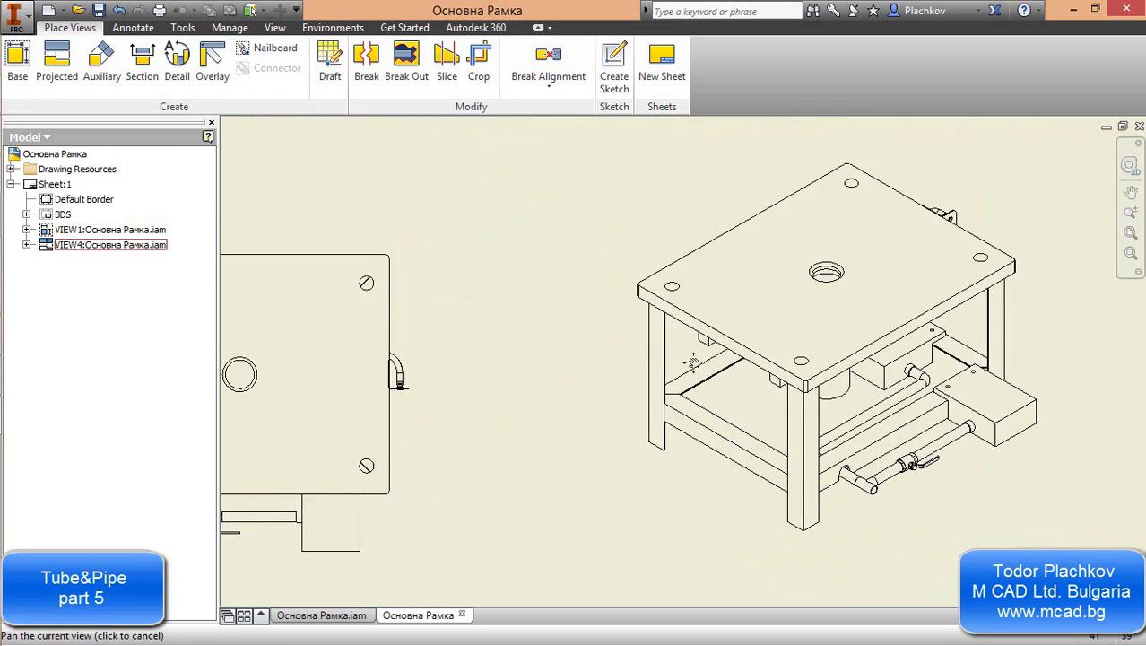
{"action": "scroll", "coordinate": [589, 346], "scroll_direction": "down", "scroll_amount": 2}
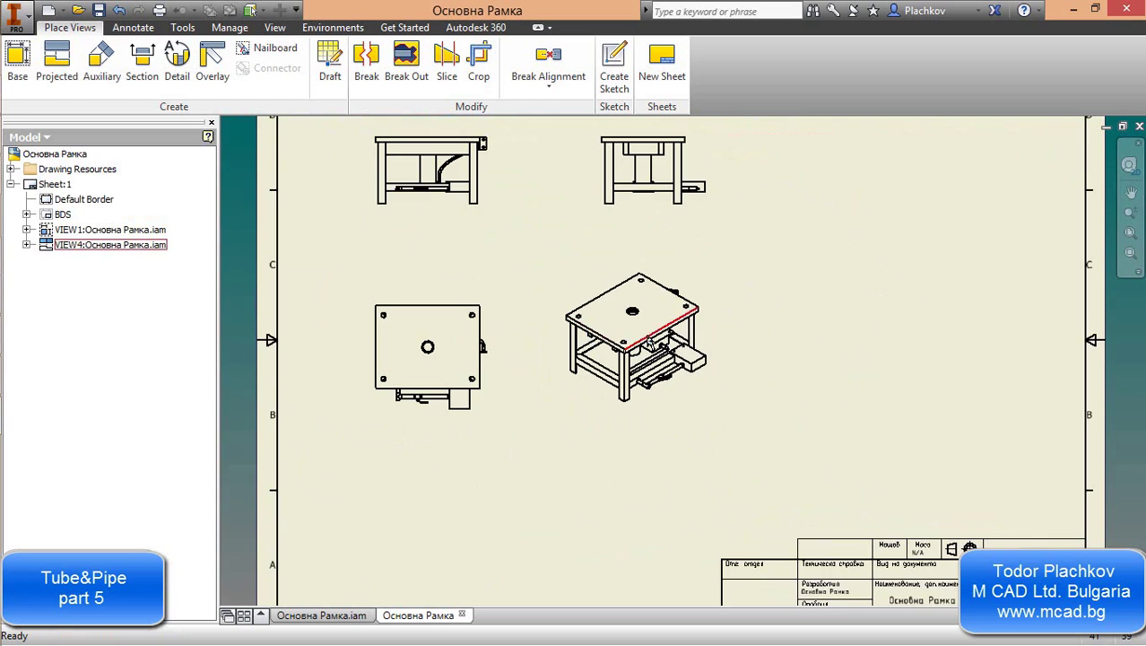
Switch the isometric drawing view's style to Shaded
{"action": "left_click", "coordinate": [625, 269]}
{"action": "double_click", "coordinate": [625, 270]}
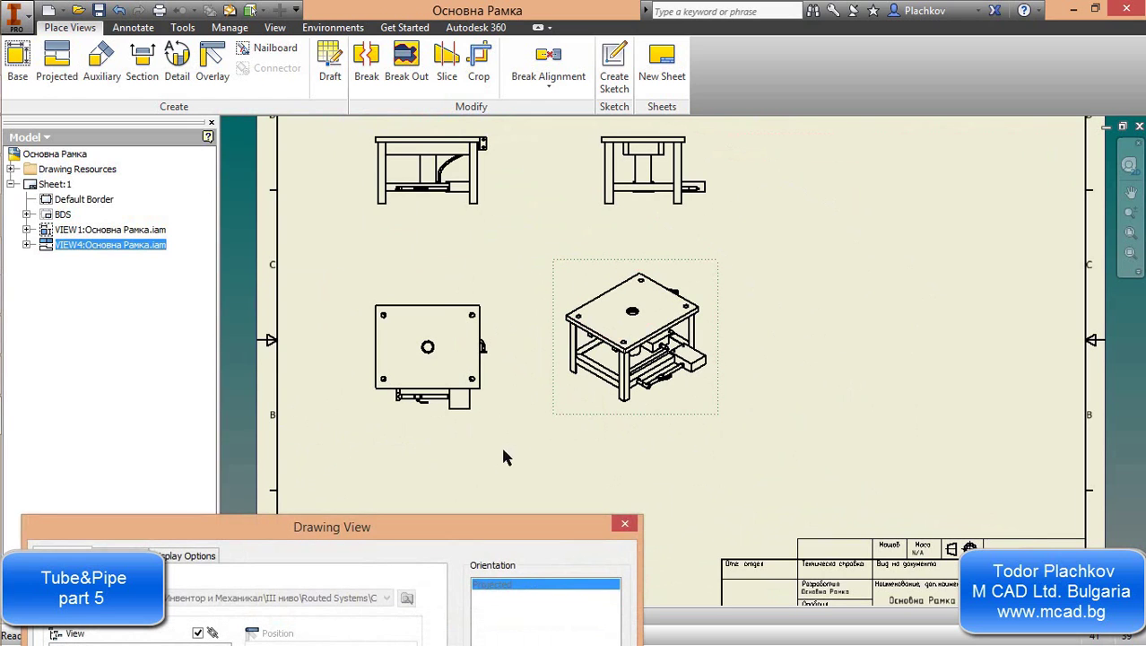
{"action": "mouse_move", "coordinate": [464, 536]}
{"action": "left_mouse_down"}
{"action": "mouse_move", "coordinate": [510, 242]}
{"action": "mouse_move", "coordinate": [538, 148]}
{"action": "left_mouse_up"}
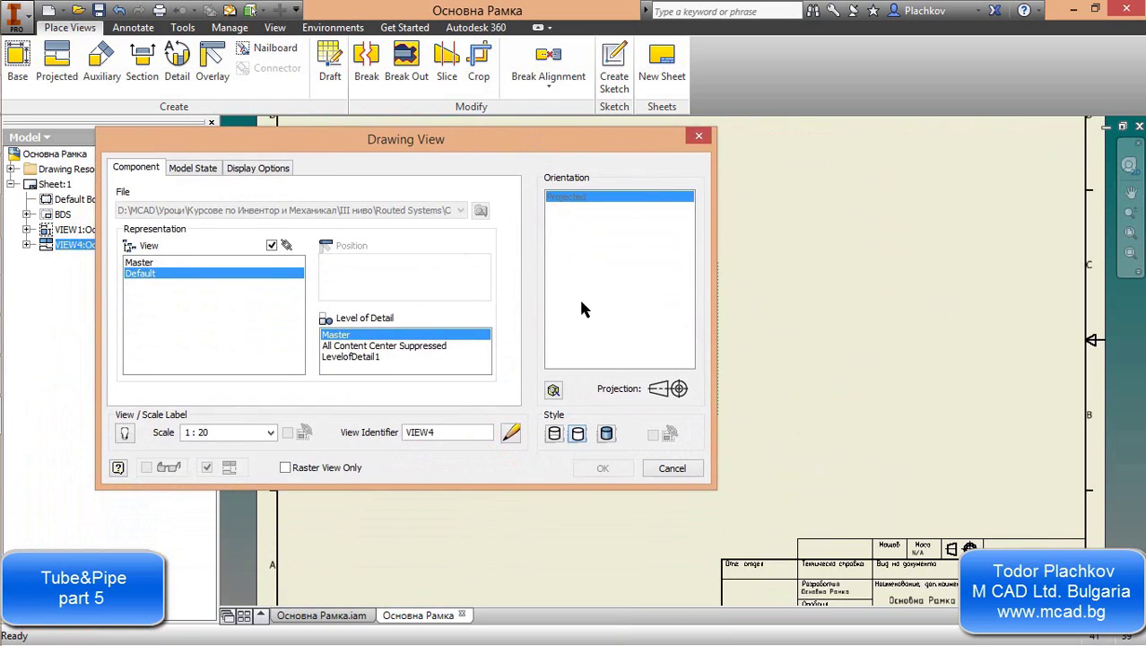
{"action": "left_click", "coordinate": [607, 433]}
{"action": "left_click", "coordinate": [603, 469]}
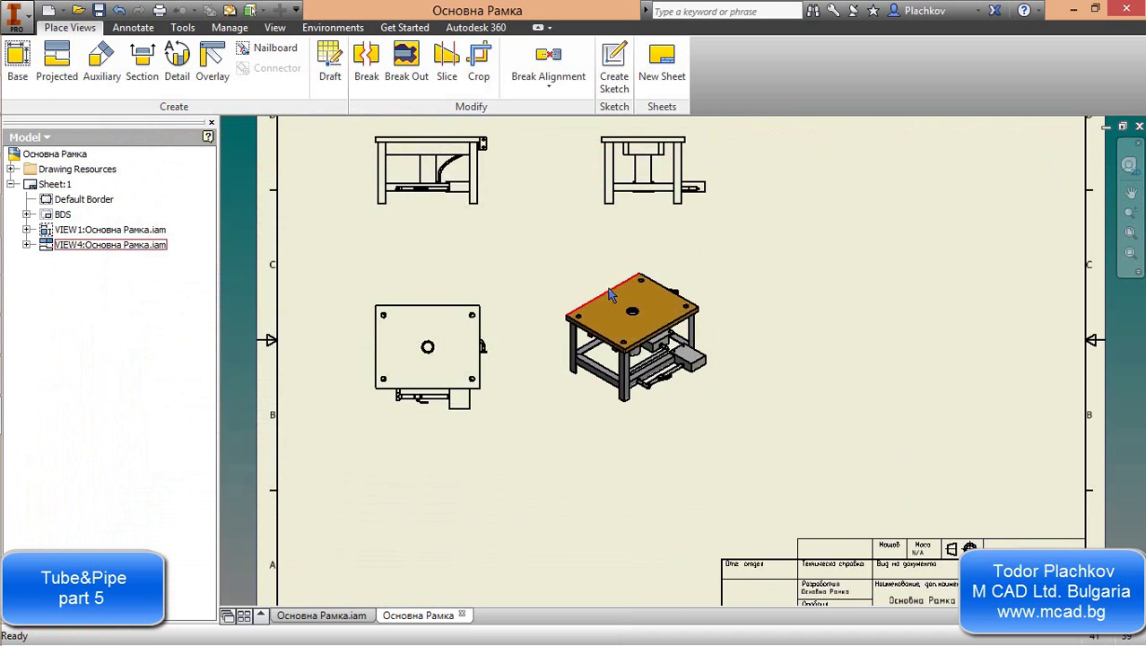
{"action": "middle_click_drag", "start_coordinate": [604, 309], "coordinate": [602, 354]}
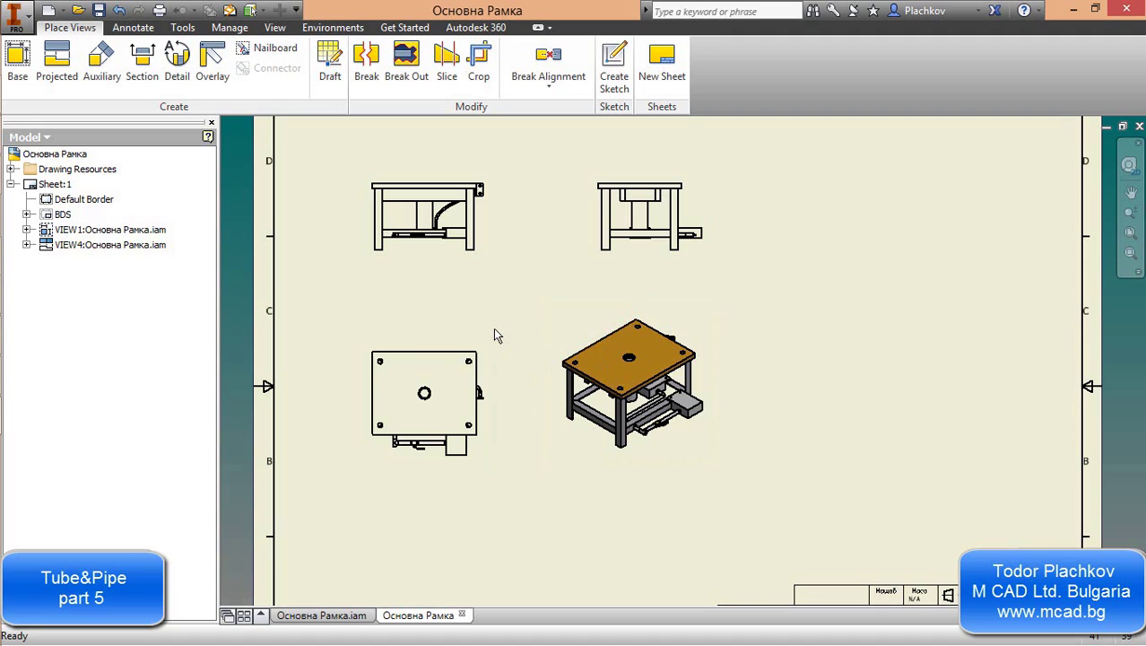
{"action": "scroll", "coordinate": [633, 186], "scroll_direction": "up", "scroll_amount": 5}
{"action": "scroll", "coordinate": [628, 231], "scroll_direction": "down", "scroll_amount": 5}
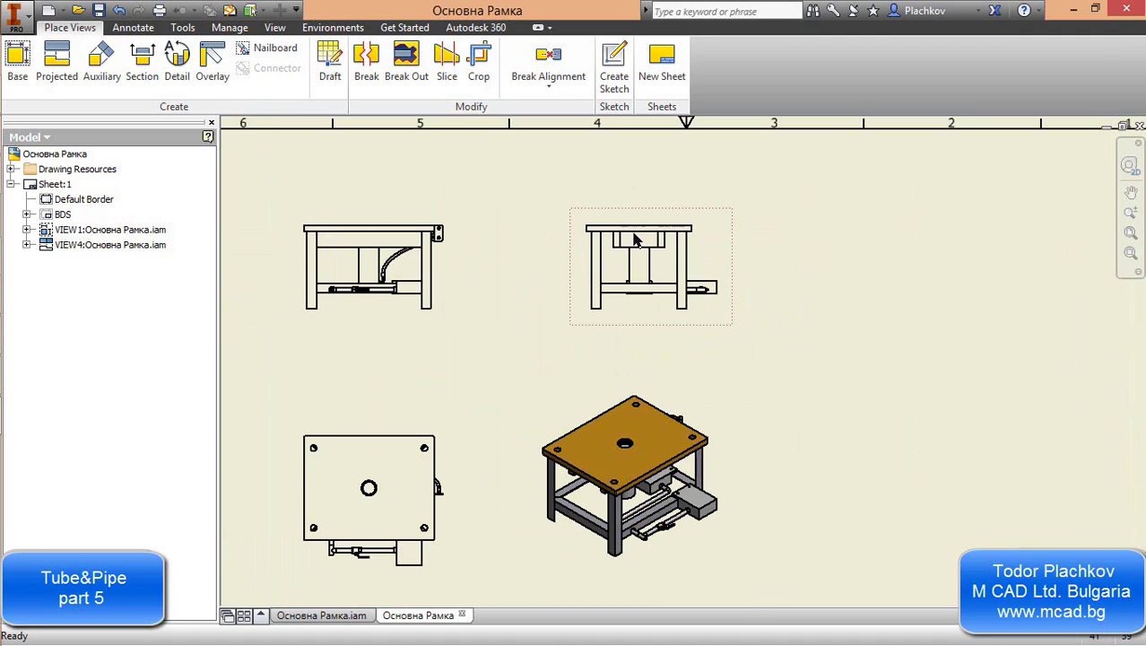
{"action": "middle_click_drag", "start_coordinate": [639, 431], "coordinate": [613, 402]}
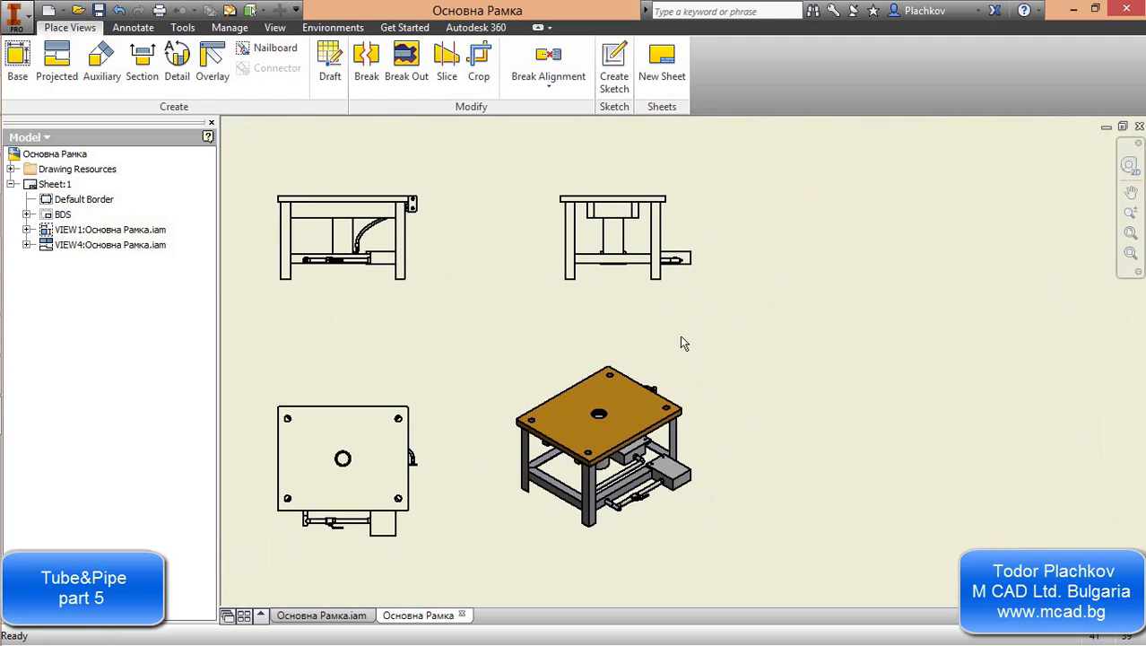
{"action": "scroll", "coordinate": [327, 466], "scroll_direction": "up", "scroll_amount": 5}
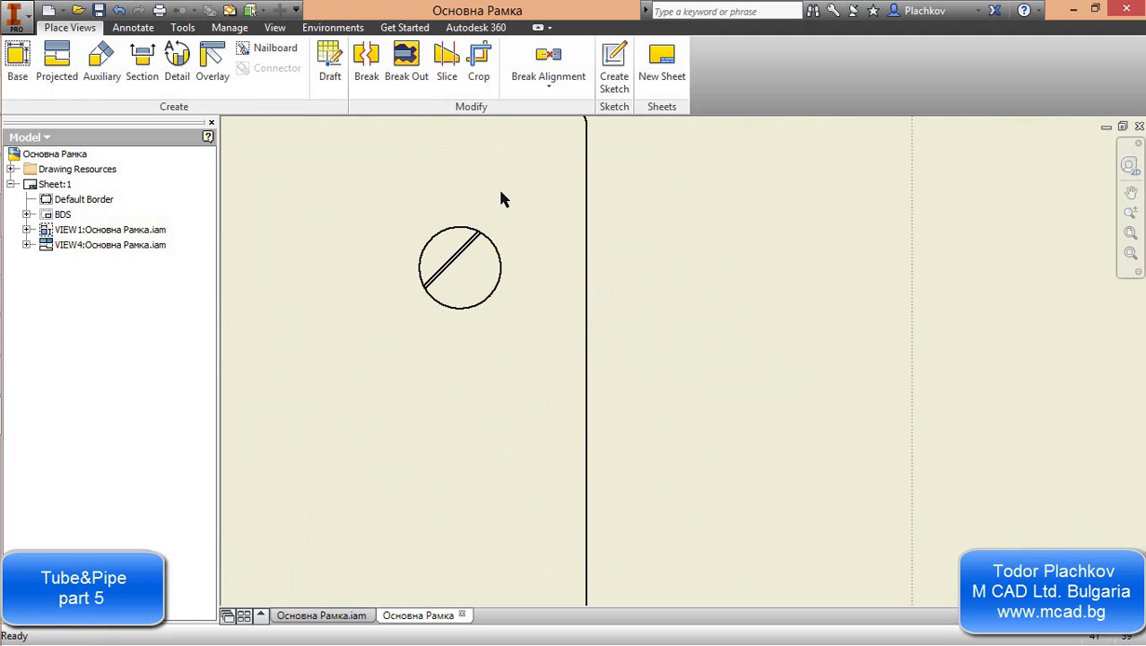
{"action": "right_click", "coordinate": [719, 219]}
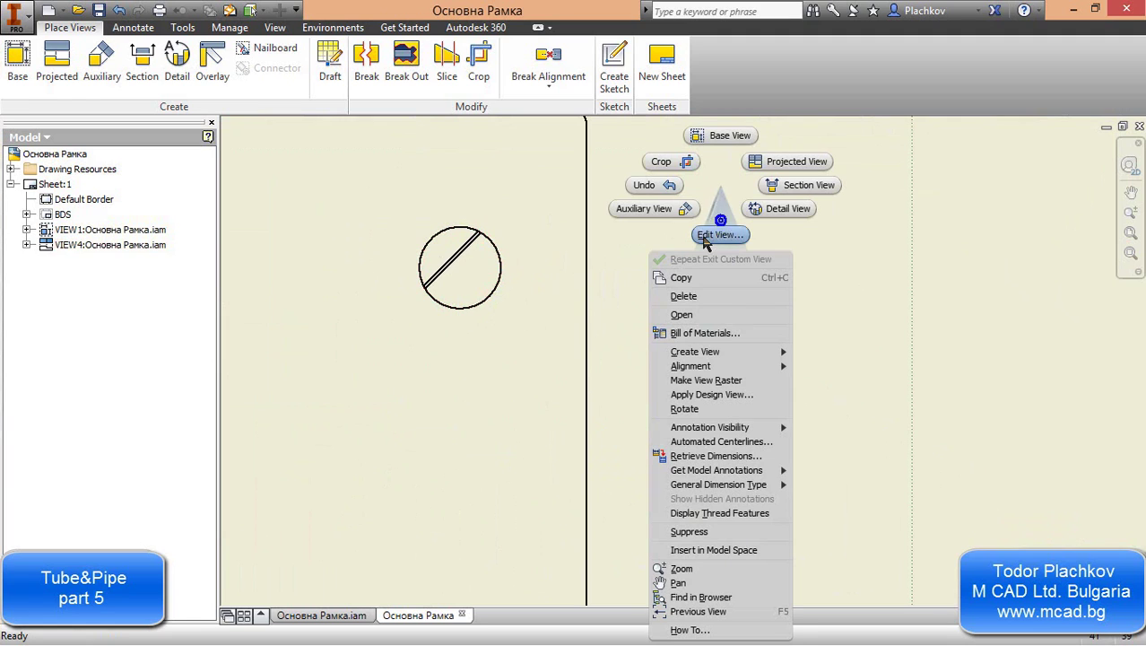
{"action": "left_click", "coordinate": [684, 314]}
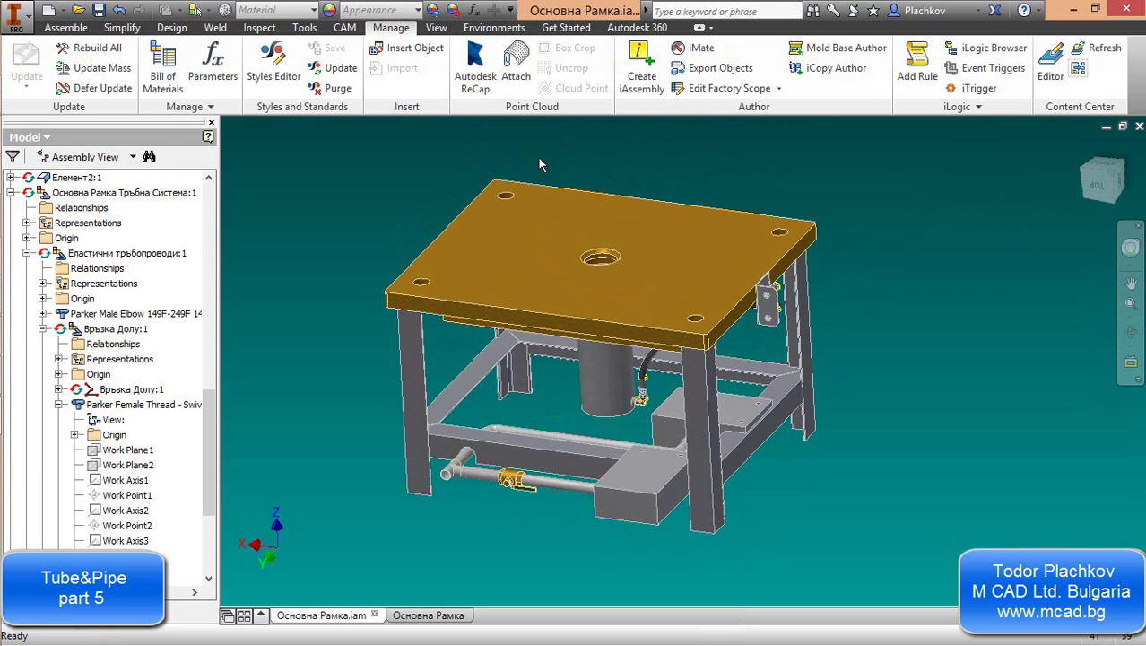
Open the top plate for in-place editing and inspect the corner-hole pattern without changes
{"action": "double_click", "coordinate": [517, 249]}
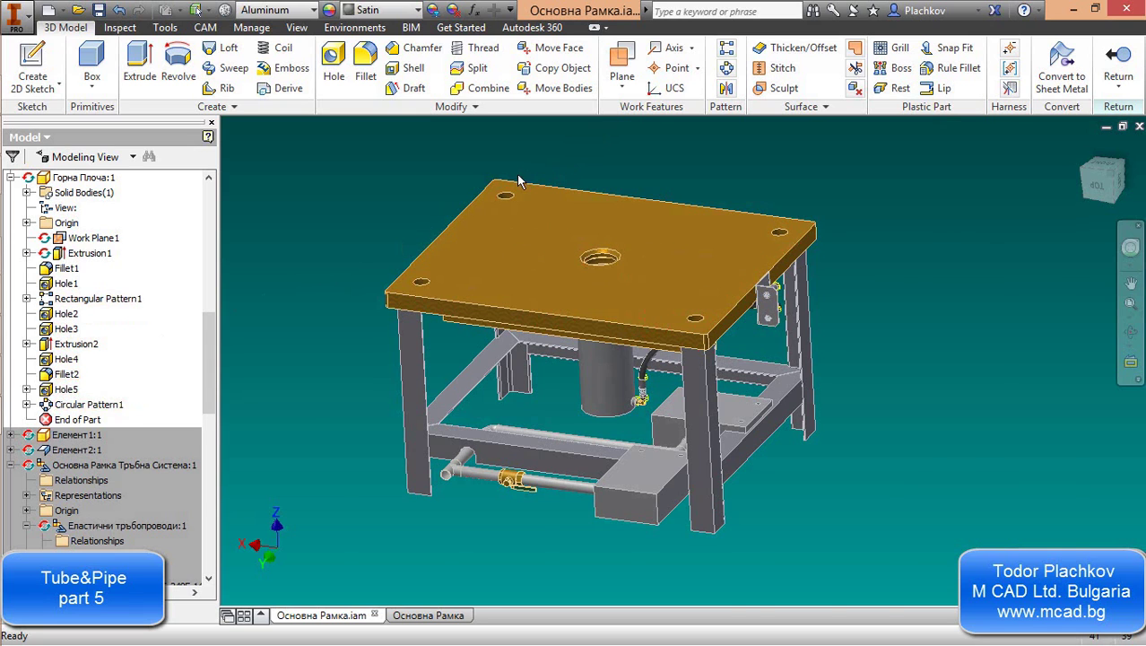
{"action": "scroll", "coordinate": [520, 184], "scroll_direction": "up", "scroll_amount": 4}
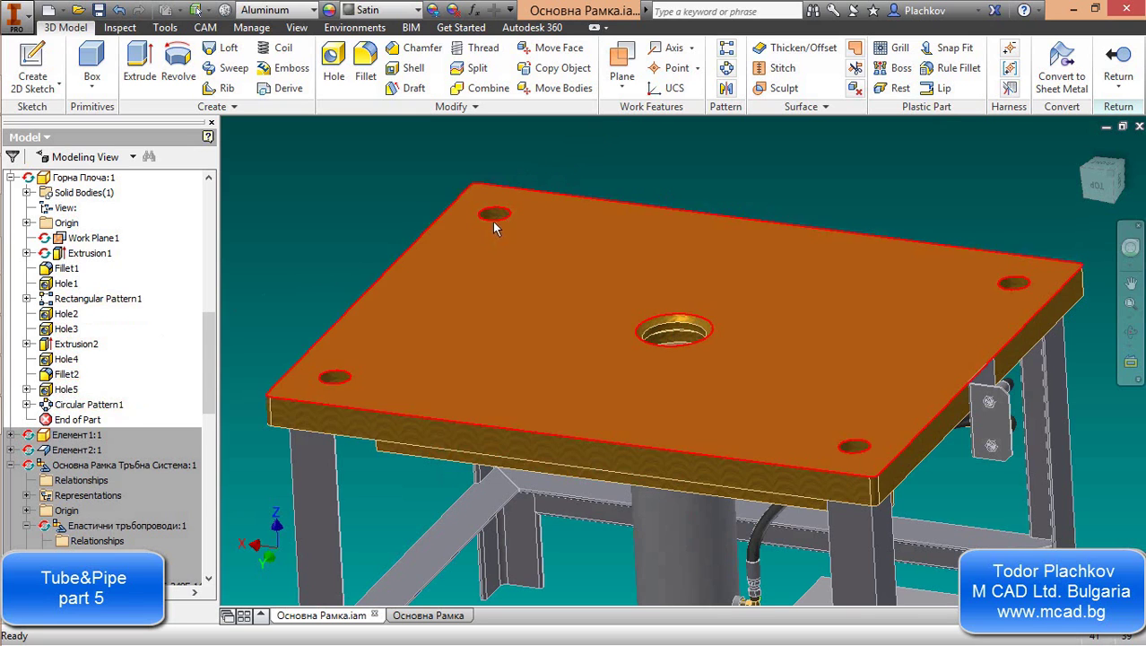
{"action": "left_click", "coordinate": [496, 217]}
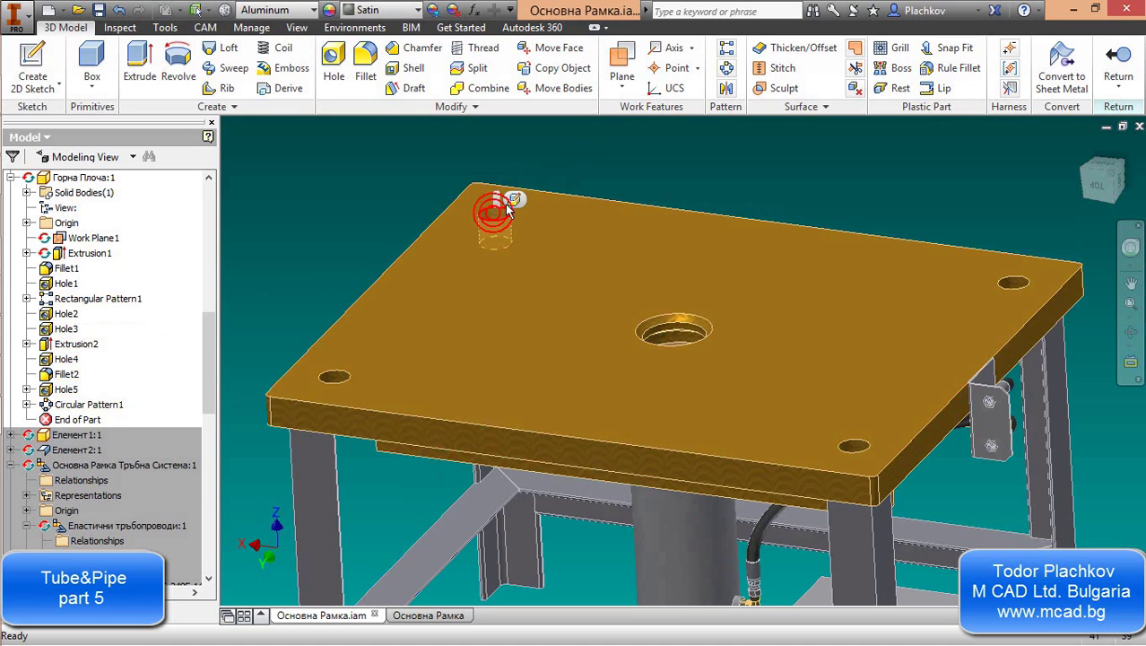
{"action": "left_click", "coordinate": [514, 200]}
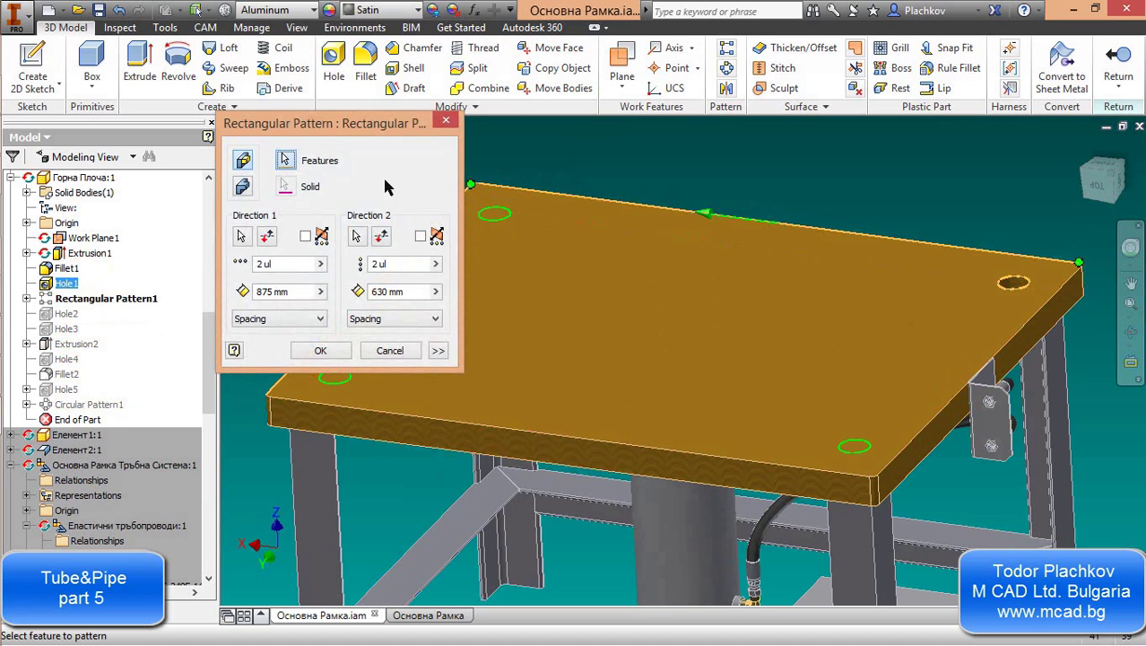
{"action": "left_click", "coordinate": [389, 350]}
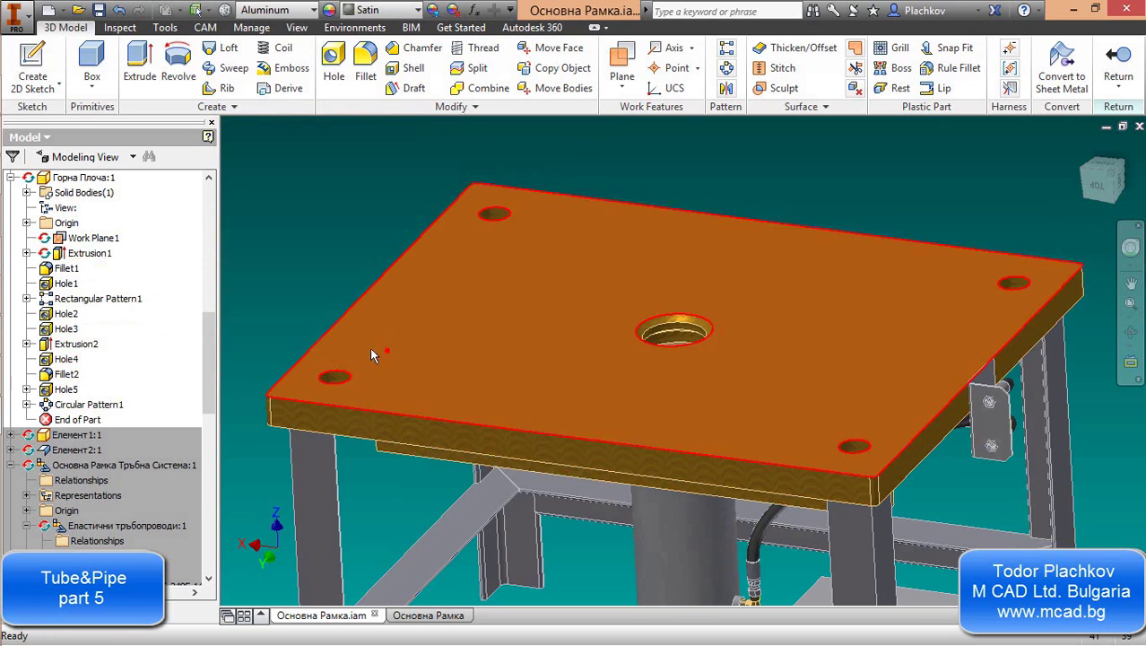
Make Hole1 an ISO Metric M50x4 tapped hole and return to the top-level assembly
{"action": "double_click", "coordinate": [59, 284]}
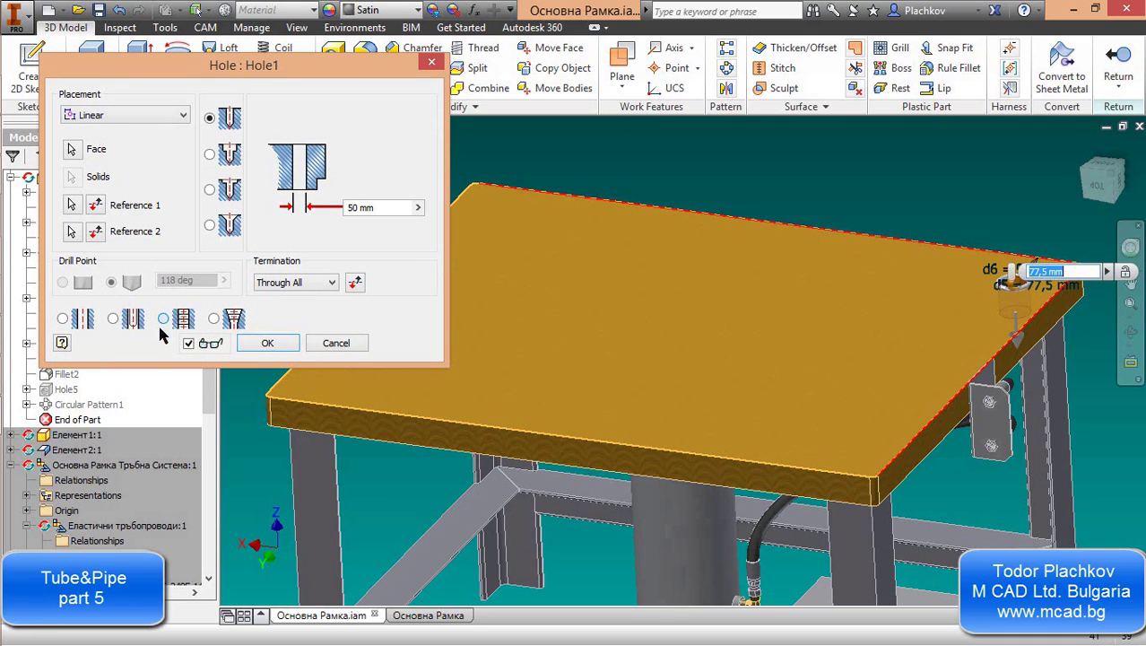
{"action": "left_click", "coordinate": [167, 321]}
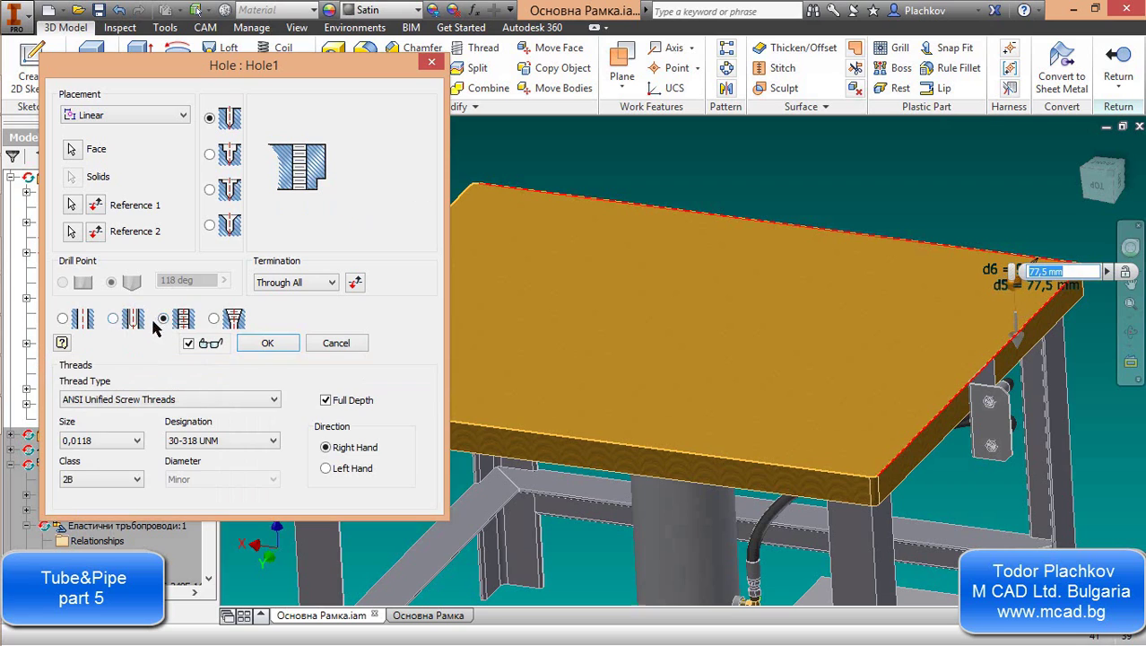
{"action": "left_click", "coordinate": [106, 400]}
{"action": "left_click", "coordinate": [150, 436]}
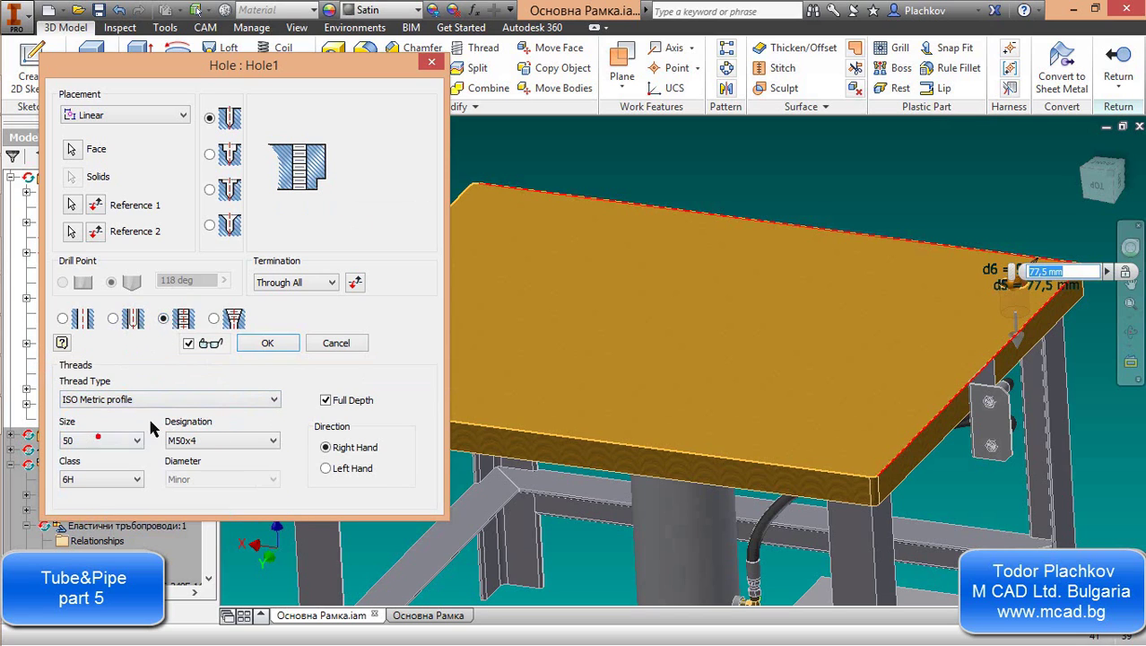
{"action": "left_click", "coordinate": [271, 343]}
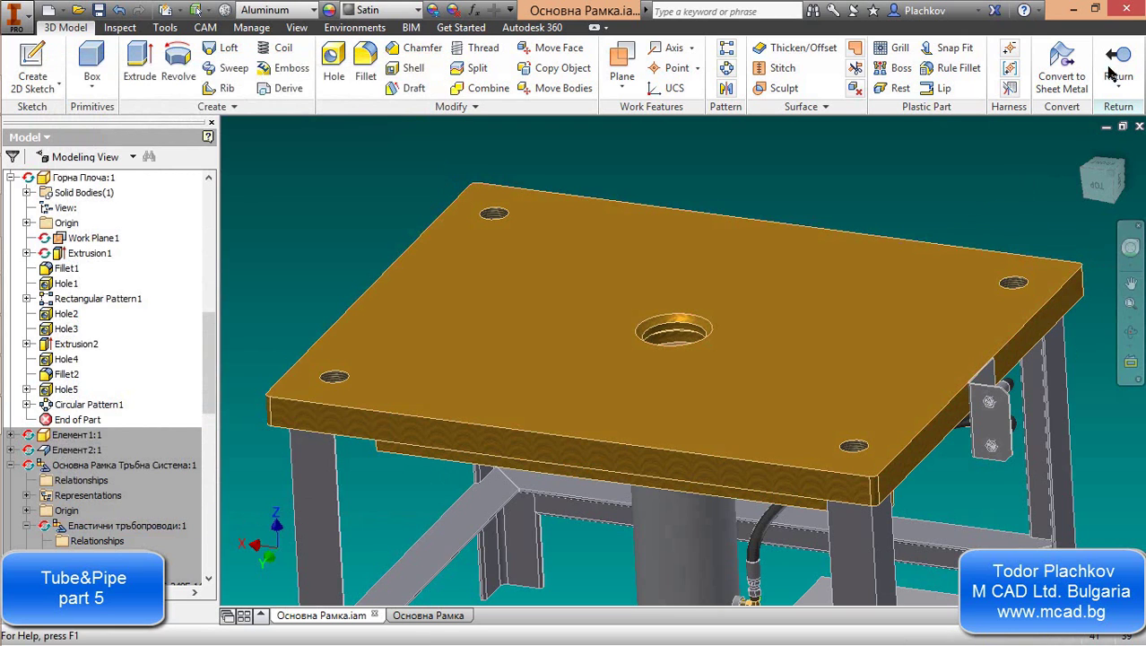
{"action": "left_click", "coordinate": [1113, 86]}
{"action": "left_click", "coordinate": [1072, 184]}
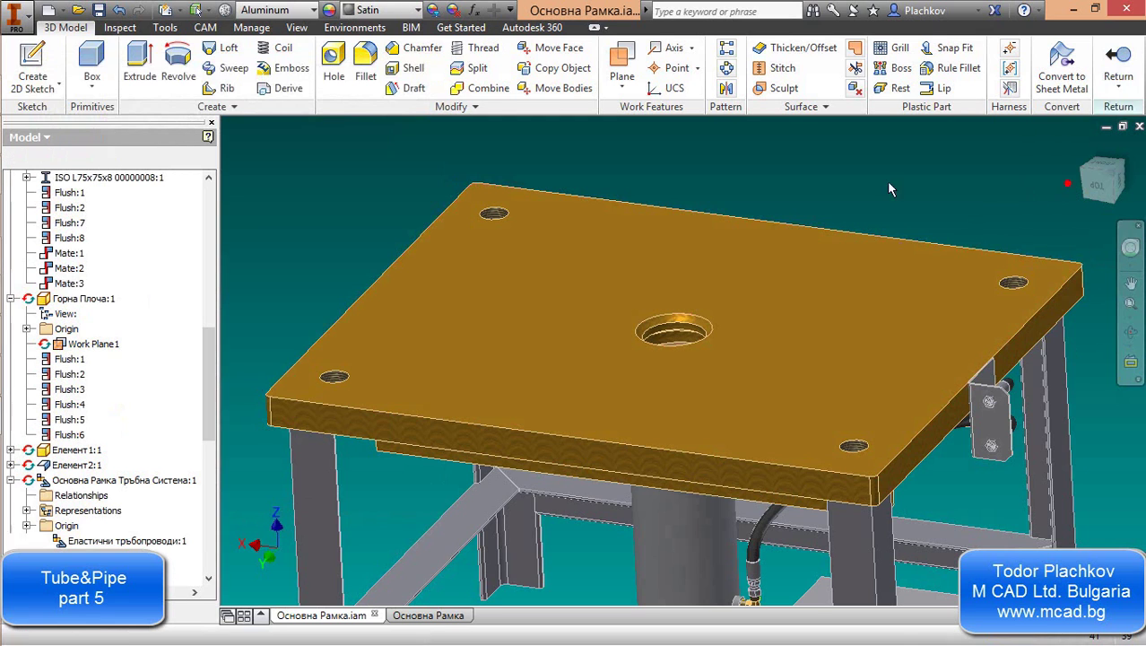
Save the updated assembly and switch to the Основна Рамка drawing
{"action": "left_click", "coordinate": [99, 10]}
{"action": "left_click", "coordinate": [662, 274]}
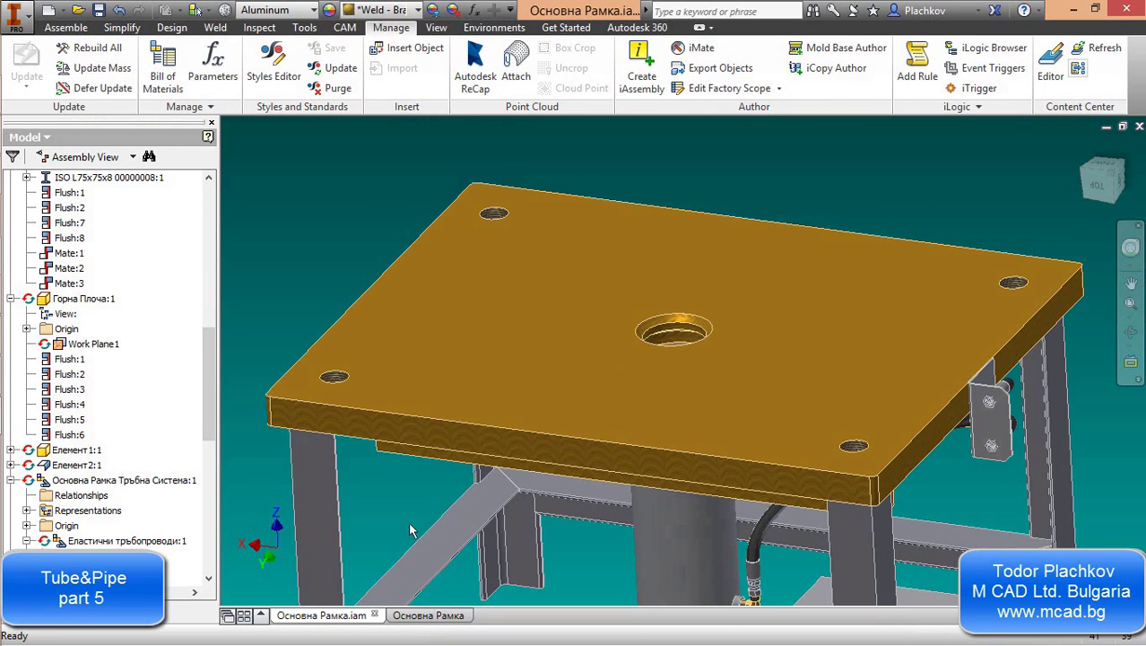
{"action": "left_click", "coordinate": [404, 618]}
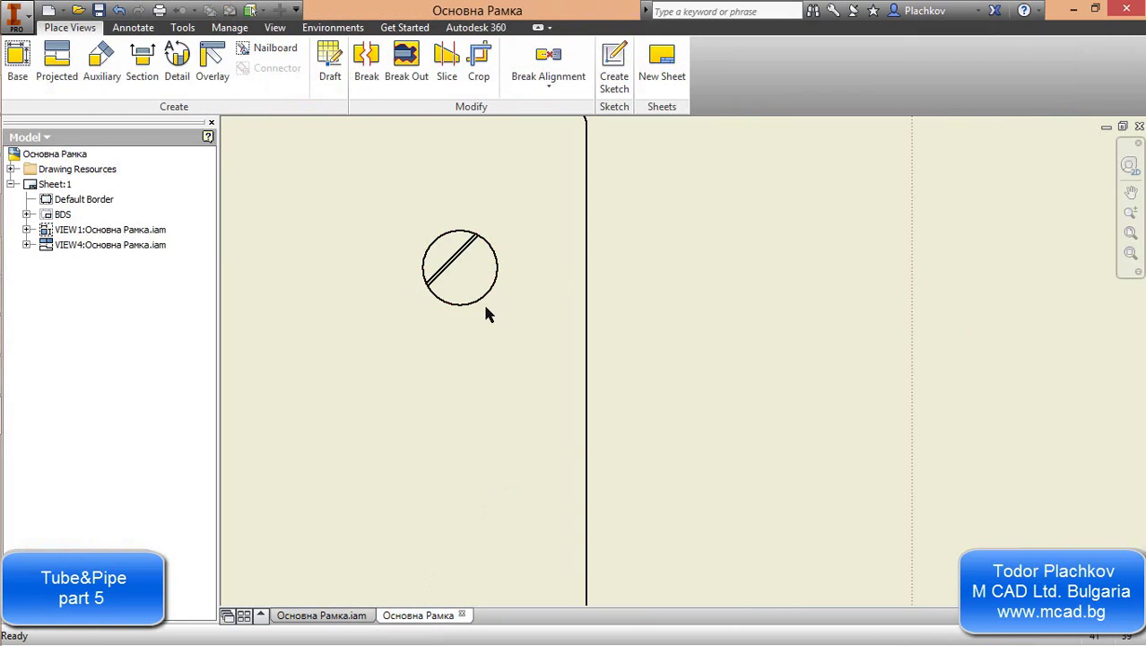
{"action": "scroll", "coordinate": [528, 291], "scroll_direction": "down", "scroll_amount": 2}
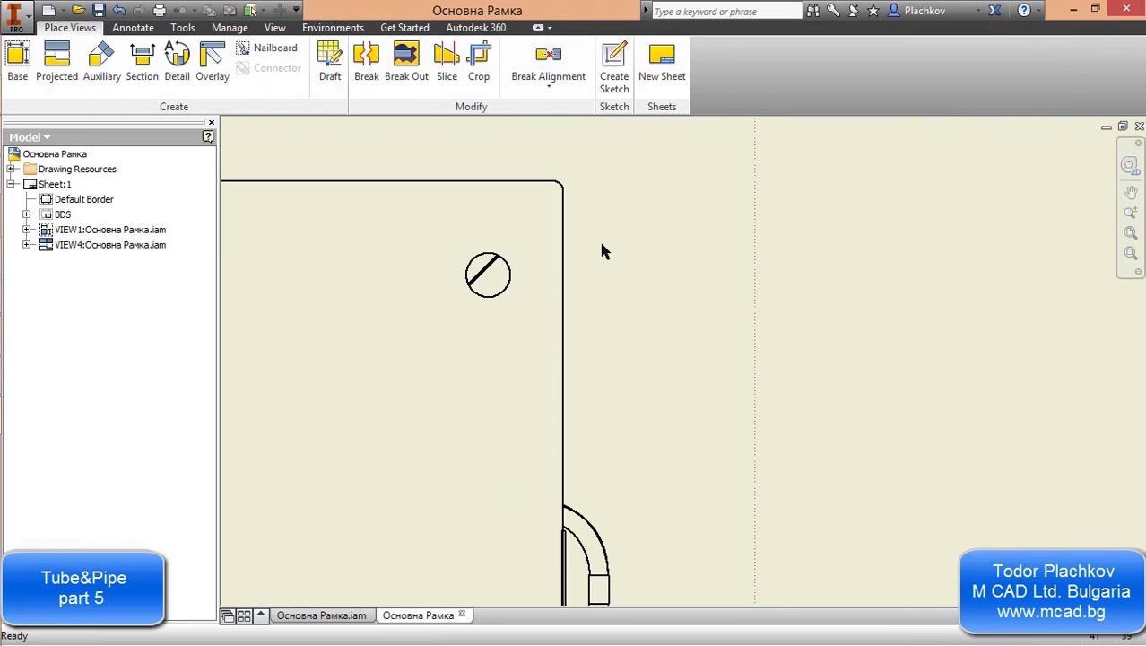
Enable Thread Feature in the plan view's Display Options
{"action": "key", "text": "b"}
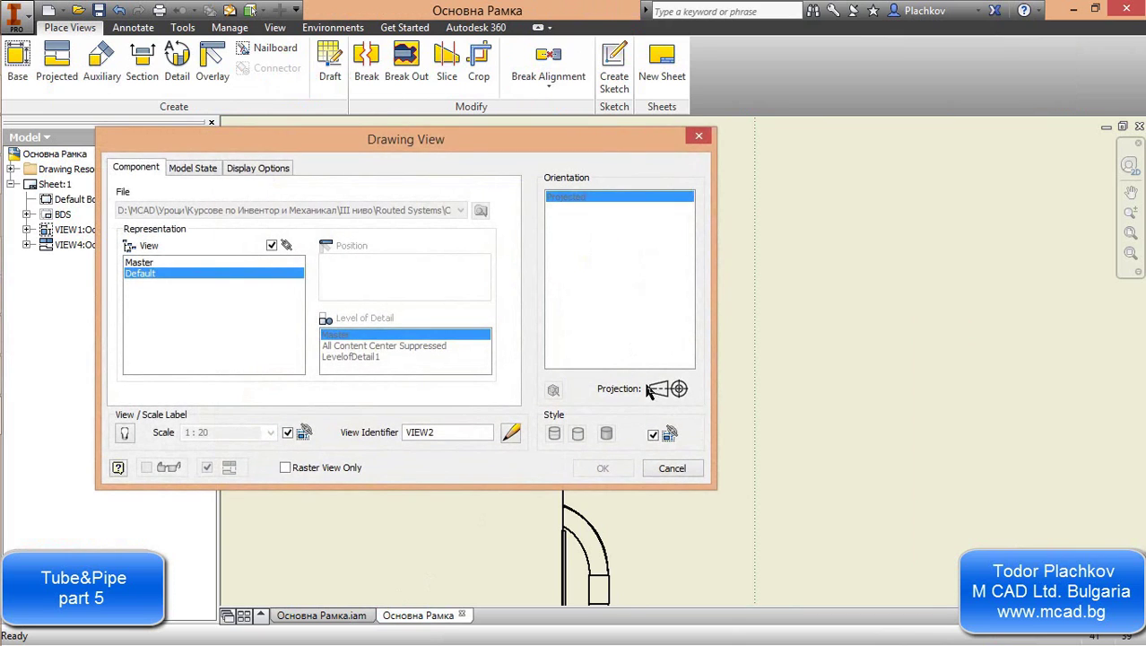
{"action": "left_click", "coordinate": [672, 468]}
{"action": "right_click", "coordinate": [640, 323]}
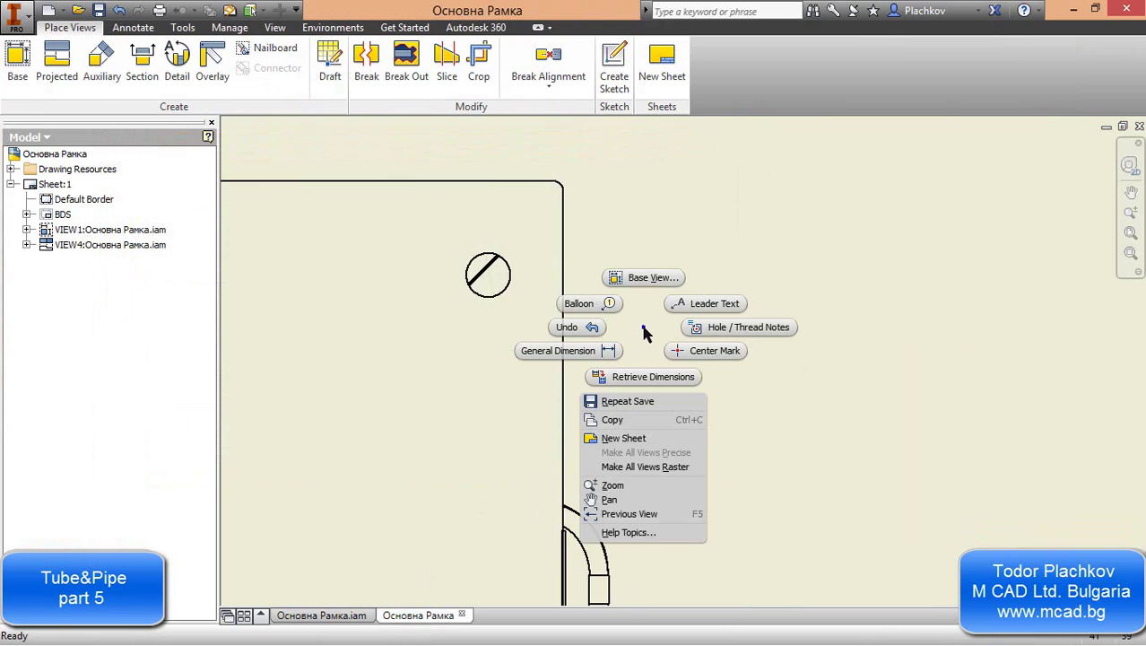
{"action": "left_click", "coordinate": [640, 330]}
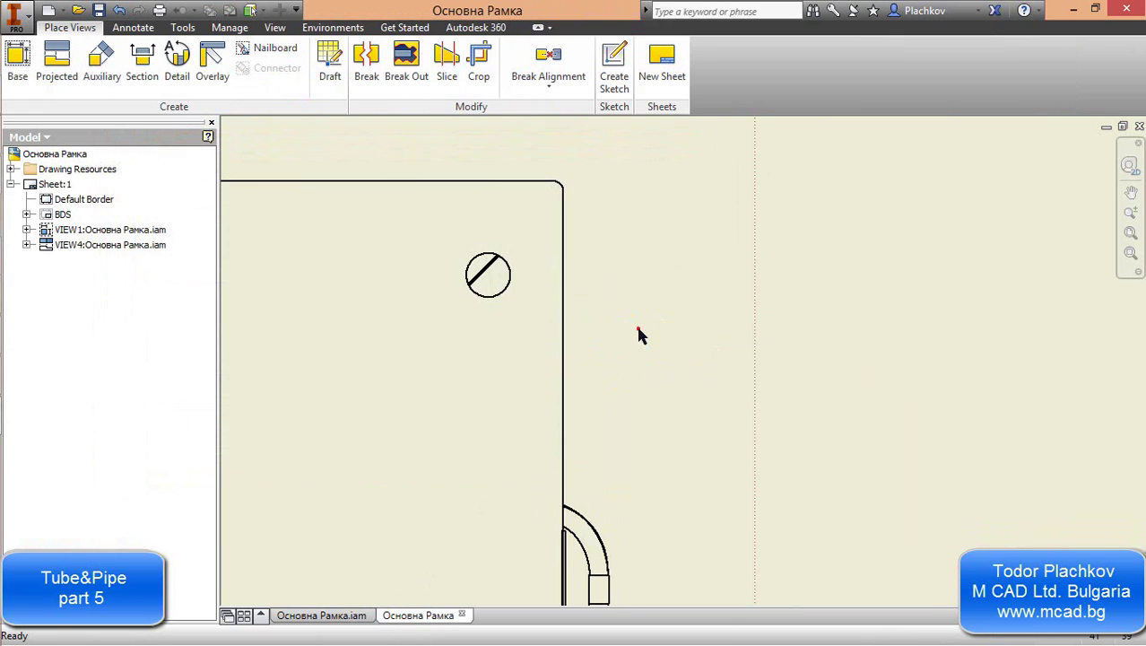
{"action": "key", "text": "b"}
{"action": "left_click", "coordinate": [257, 167]}
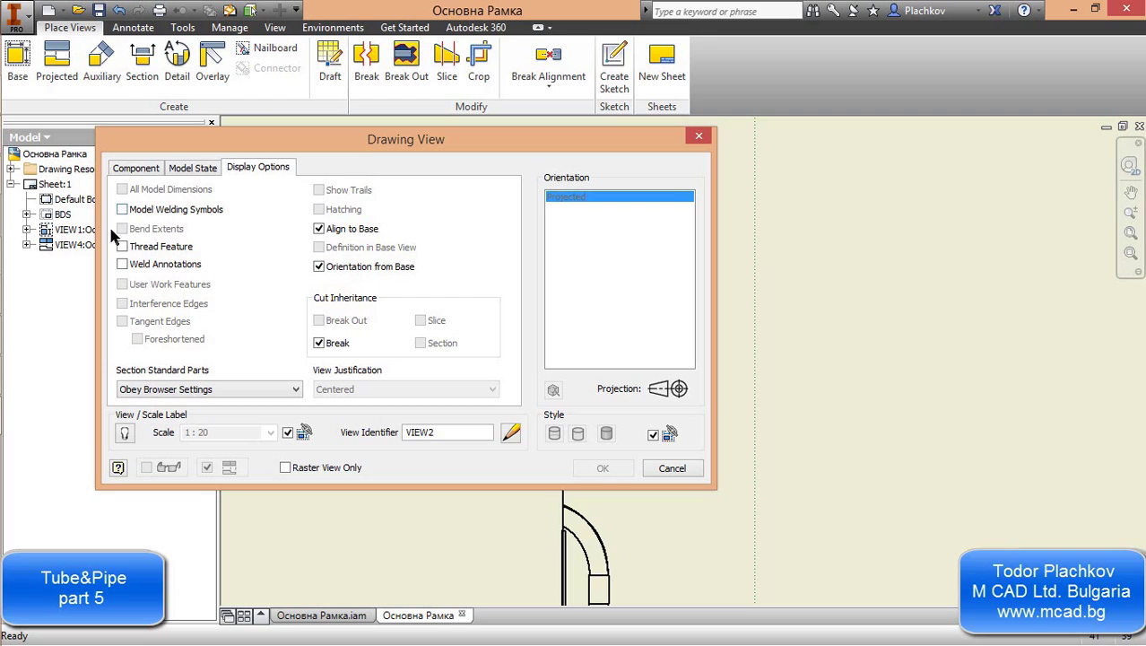
{"action": "left_click", "coordinate": [123, 248]}
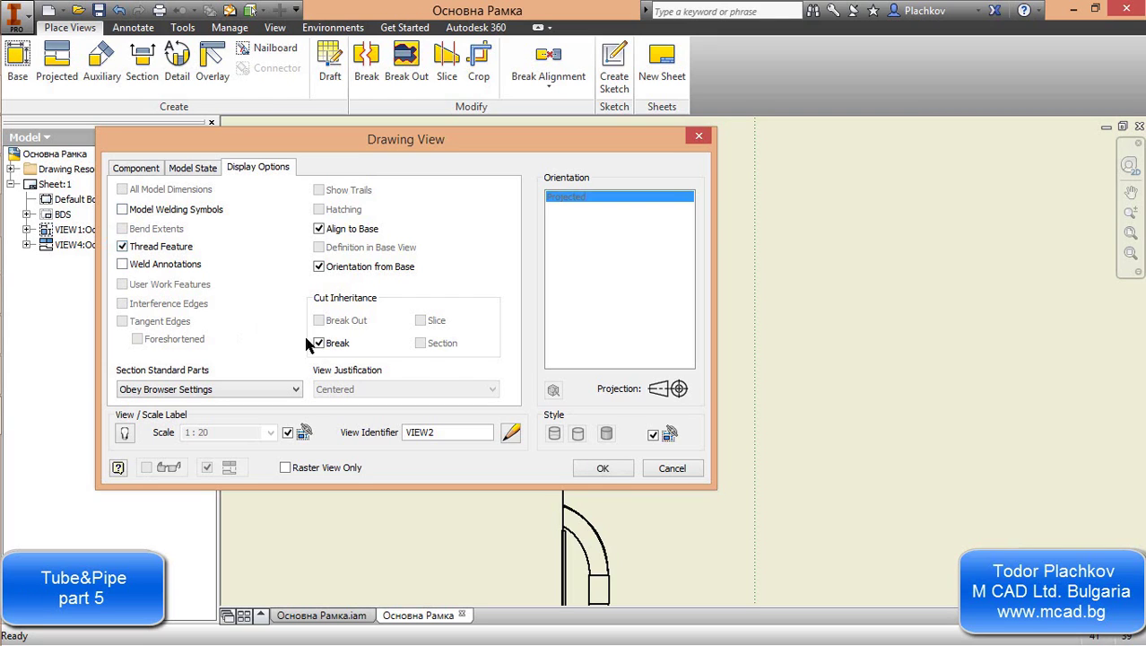
{"action": "left_click", "coordinate": [599, 467]}
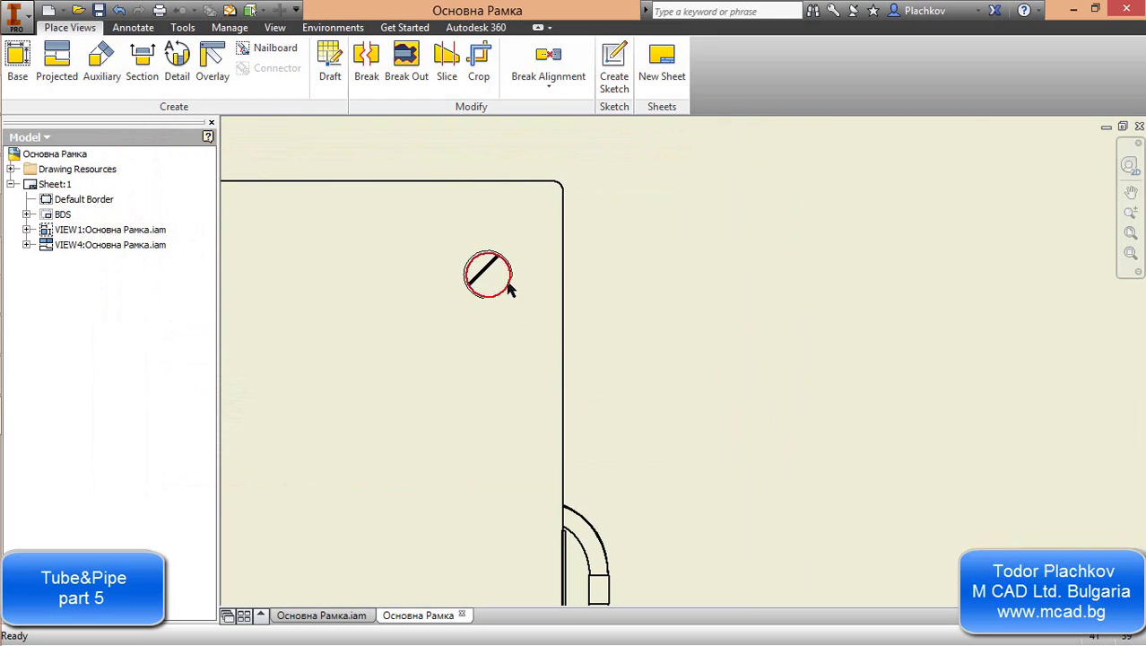
Pan and zoom the sheet to centre the plan view and its threaded holes
{"action": "scroll", "coordinate": [508, 287], "scroll_direction": "up", "scroll_amount": 5}
{"action": "middle_click_drag", "start_coordinate": [533, 235], "coordinate": [550, 294]}
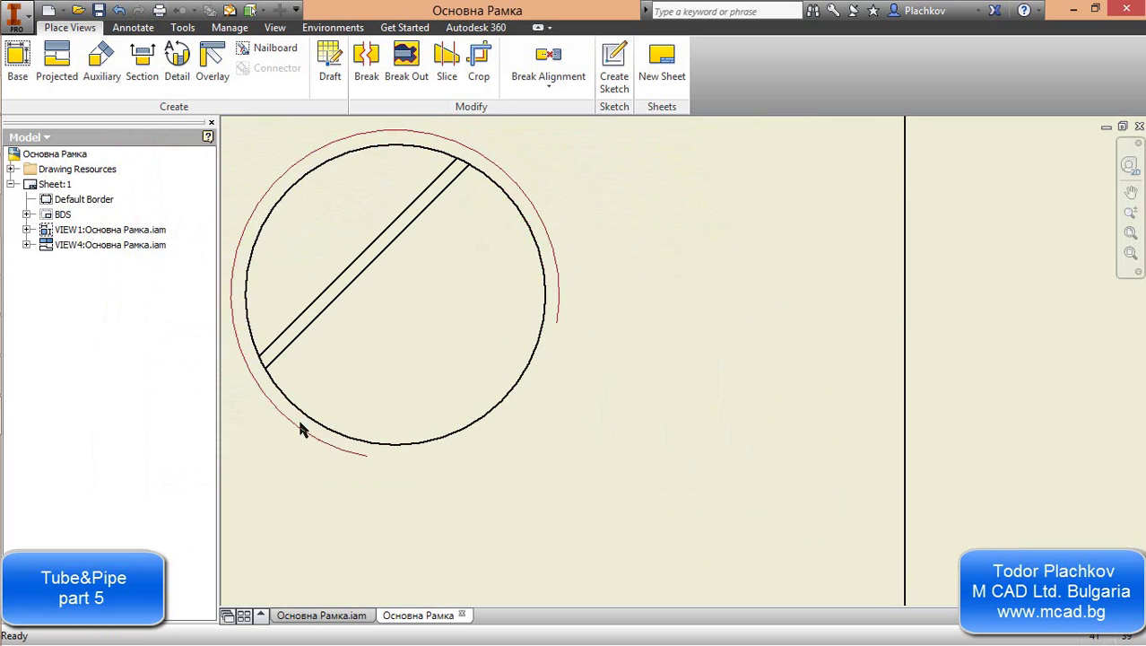
{"action": "scroll", "coordinate": [374, 456], "scroll_direction": "down", "scroll_amount": 7}
{"action": "middle_click_drag", "start_coordinate": [428, 436], "coordinate": [493, 351]}
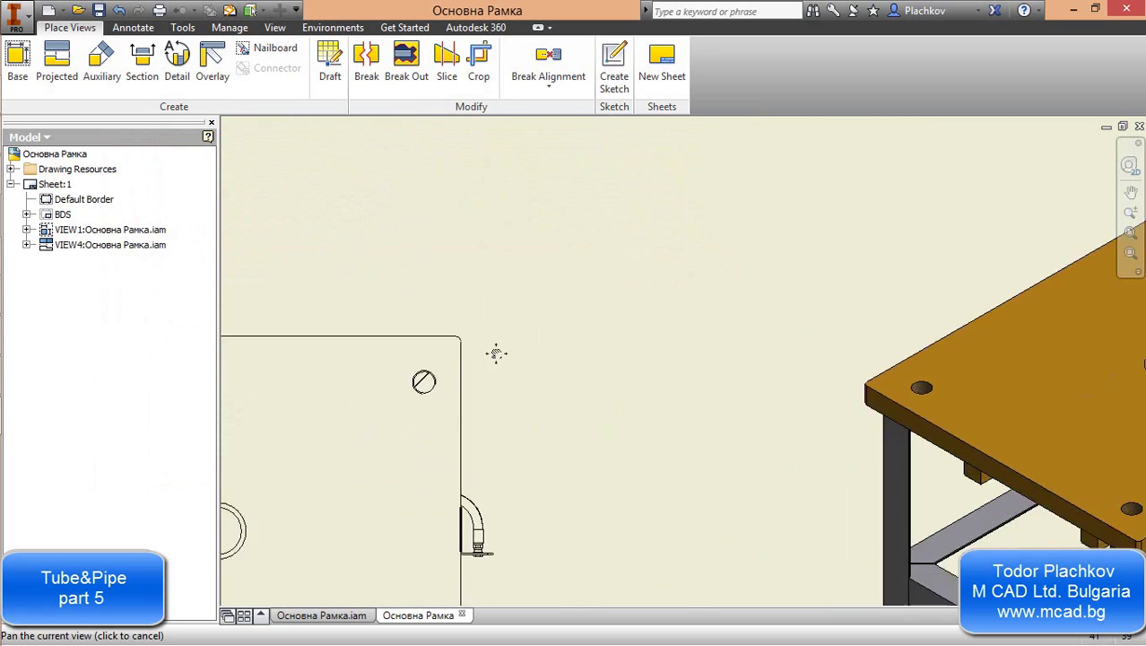
{"action": "scroll", "coordinate": [493, 351], "scroll_direction": "down", "scroll_amount": 3}
{"action": "middle_click_drag", "start_coordinate": [590, 348], "coordinate": [538, 336]}
{"action": "scroll", "coordinate": [538, 337], "scroll_direction": "up", "scroll_amount": 1}
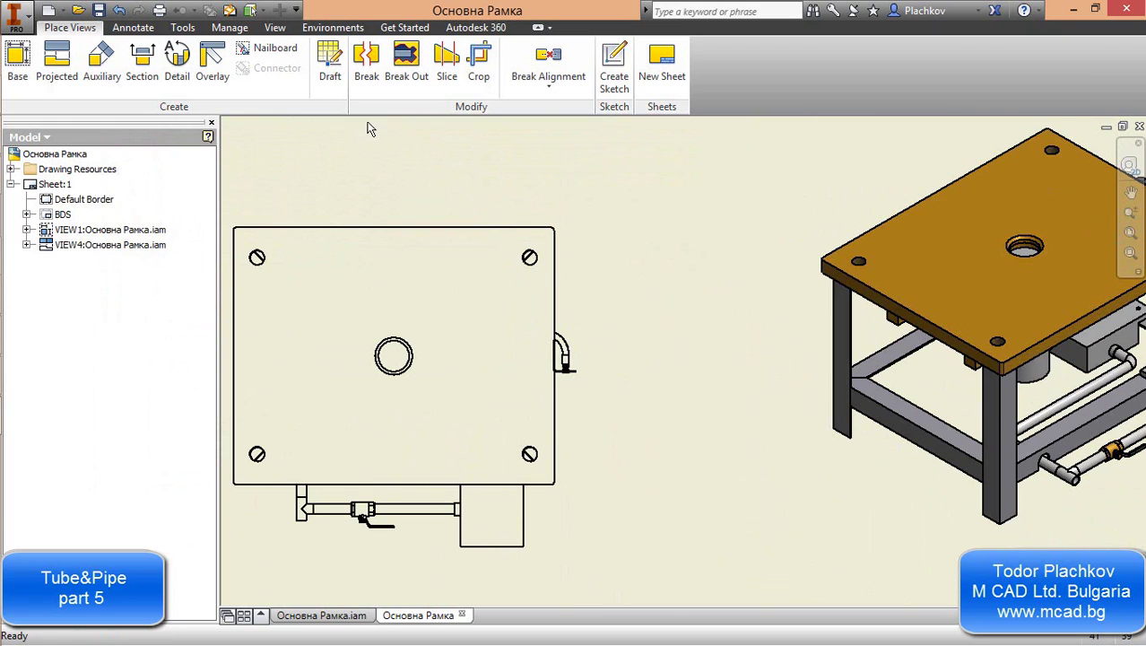
Create section view A-A through the plan's corner hole and place it beside the plan
{"action": "left_click", "coordinate": [140, 67]}
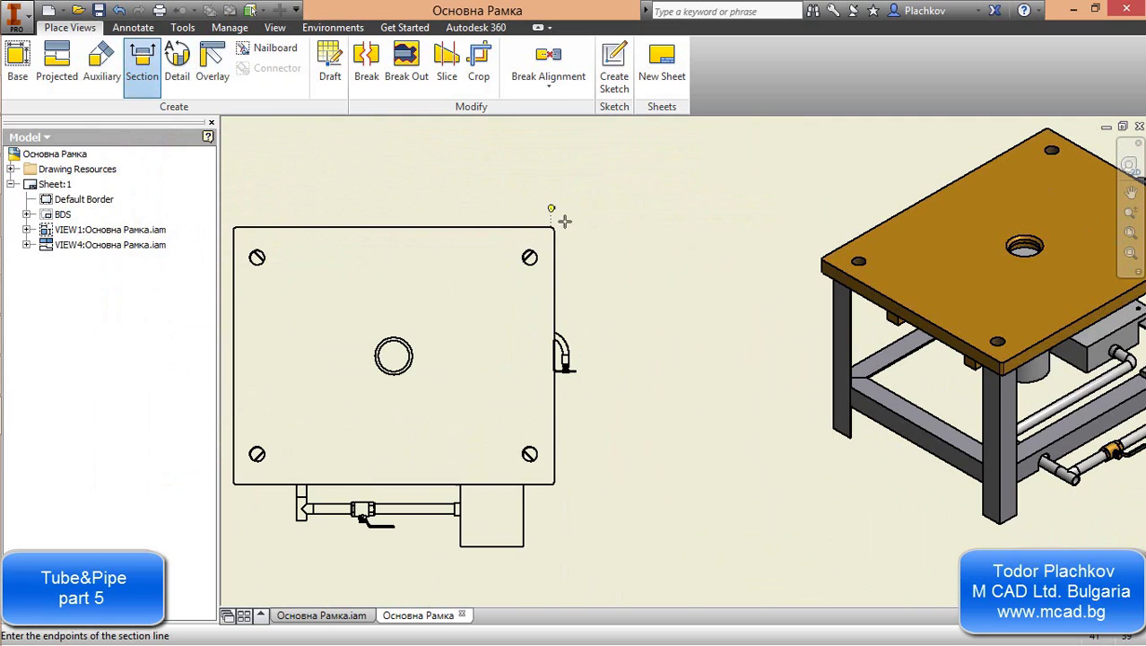
{"action": "scroll", "coordinate": [538, 242], "scroll_direction": "up", "scroll_amount": 5}
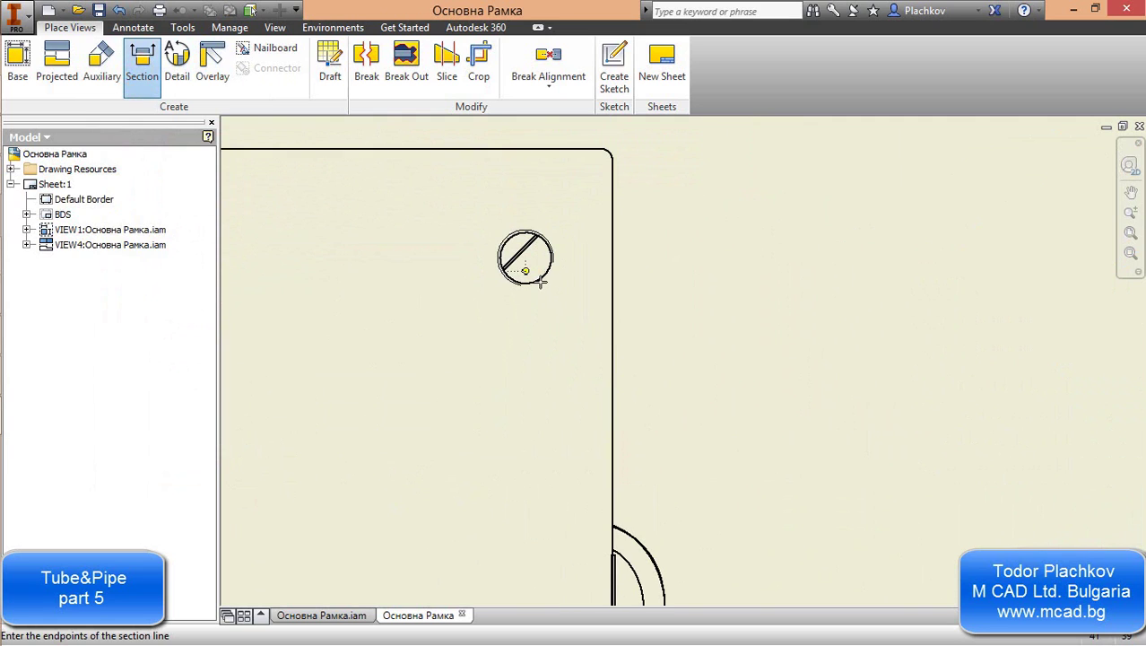
{"action": "left_click", "coordinate": [538, 139]}
{"action": "scroll", "coordinate": [538, 139], "scroll_direction": "down", "scroll_amount": 5}
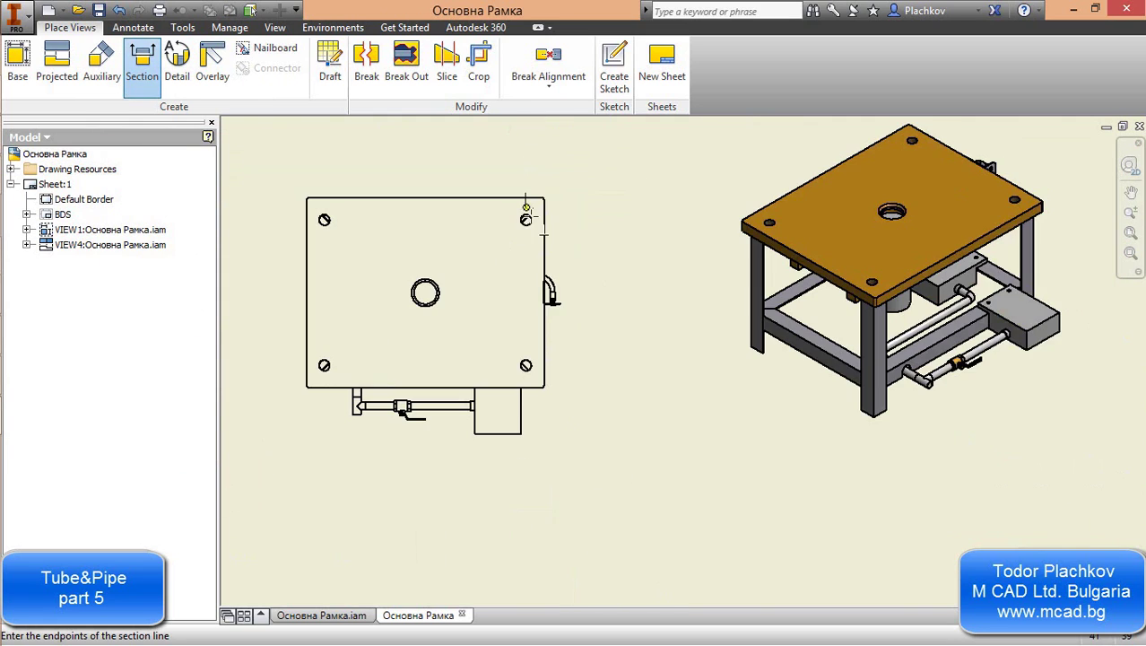
{"action": "left_click", "coordinate": [528, 420]}
{"action": "right_click", "coordinate": [565, 370]}
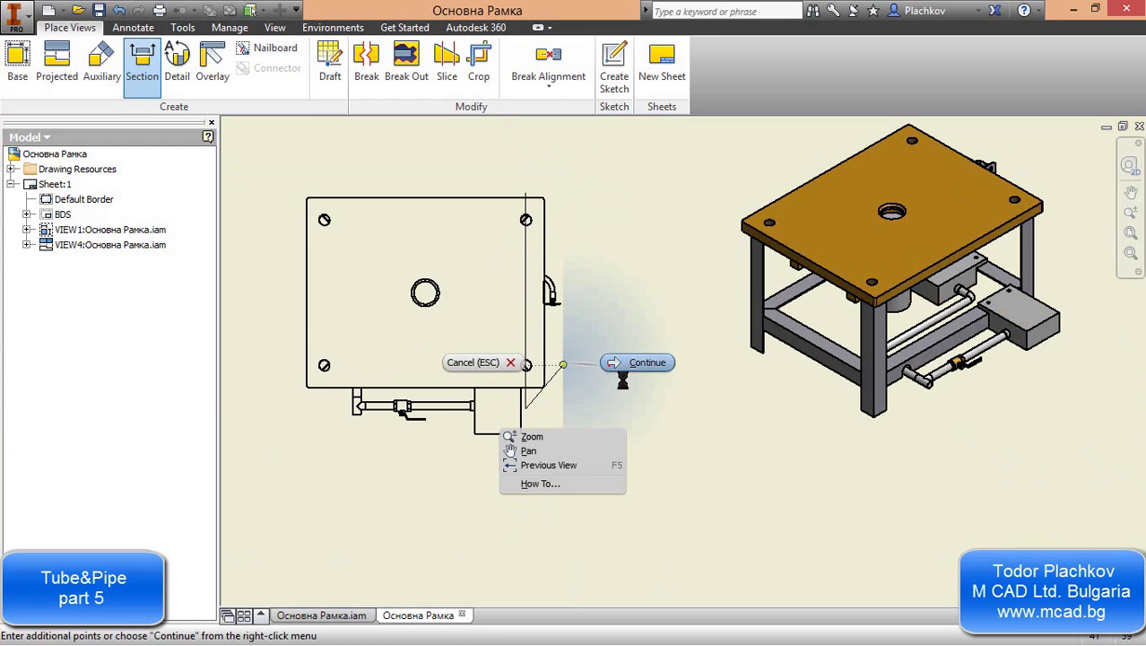
{"action": "left_click", "coordinate": [603, 358]}
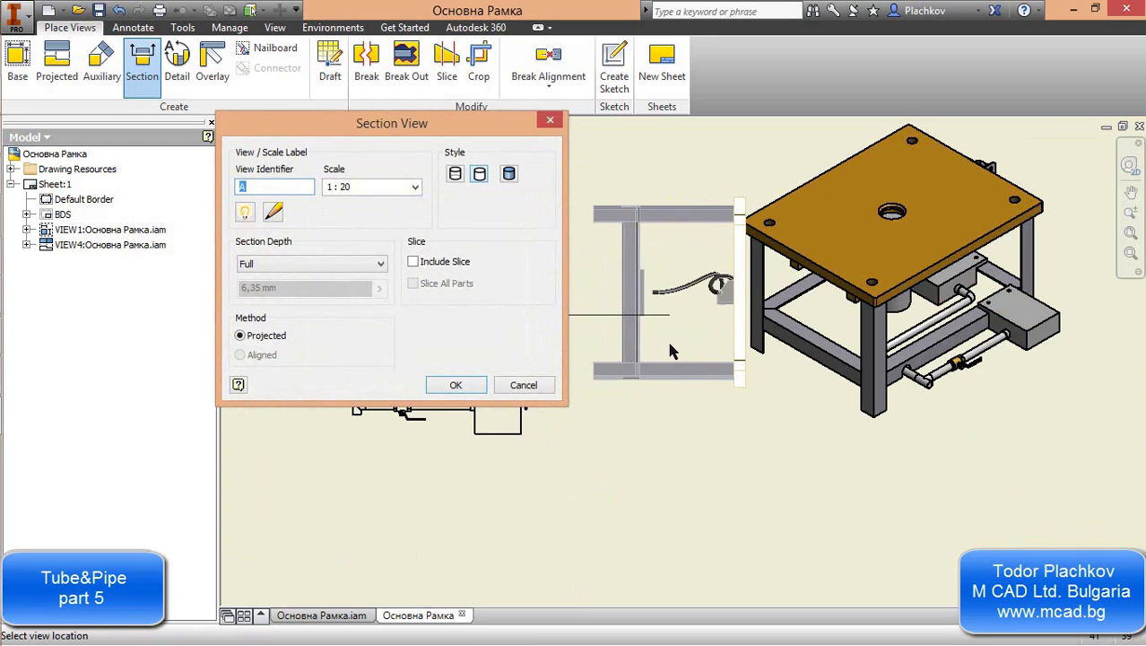
{"action": "left_click", "coordinate": [638, 347]}
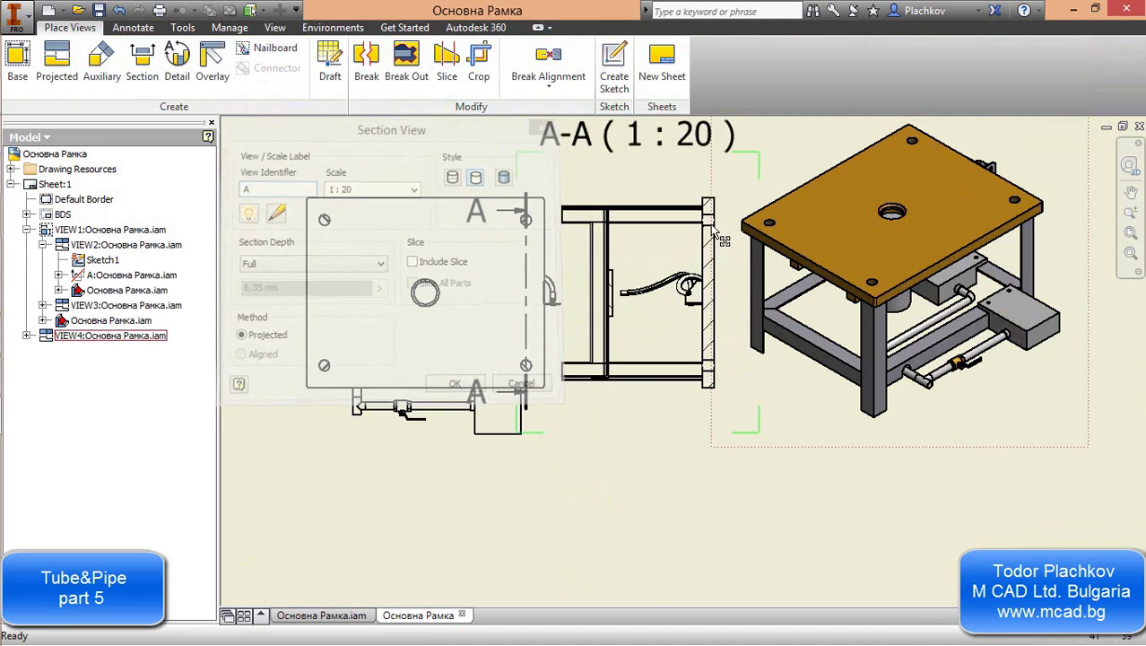
Delete section view A-A and pan to the remaining plan and isometric views
{"action": "scroll", "coordinate": [722, 225], "scroll_direction": "up", "scroll_amount": 5}
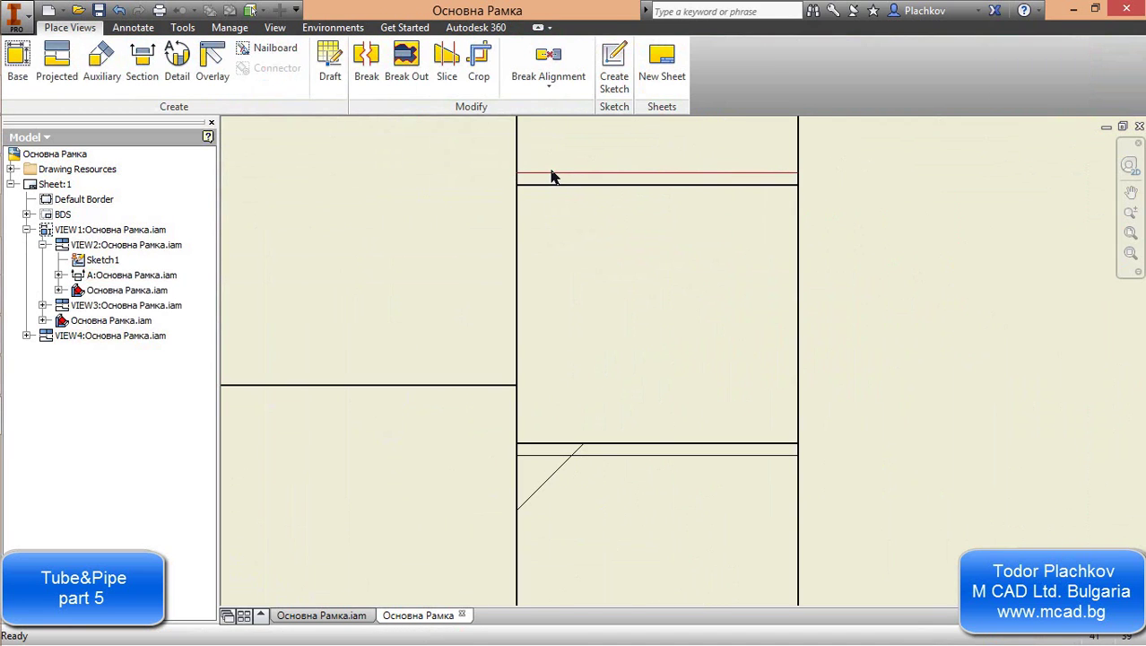
{"action": "scroll", "coordinate": [561, 179], "scroll_direction": "down", "scroll_amount": 4}
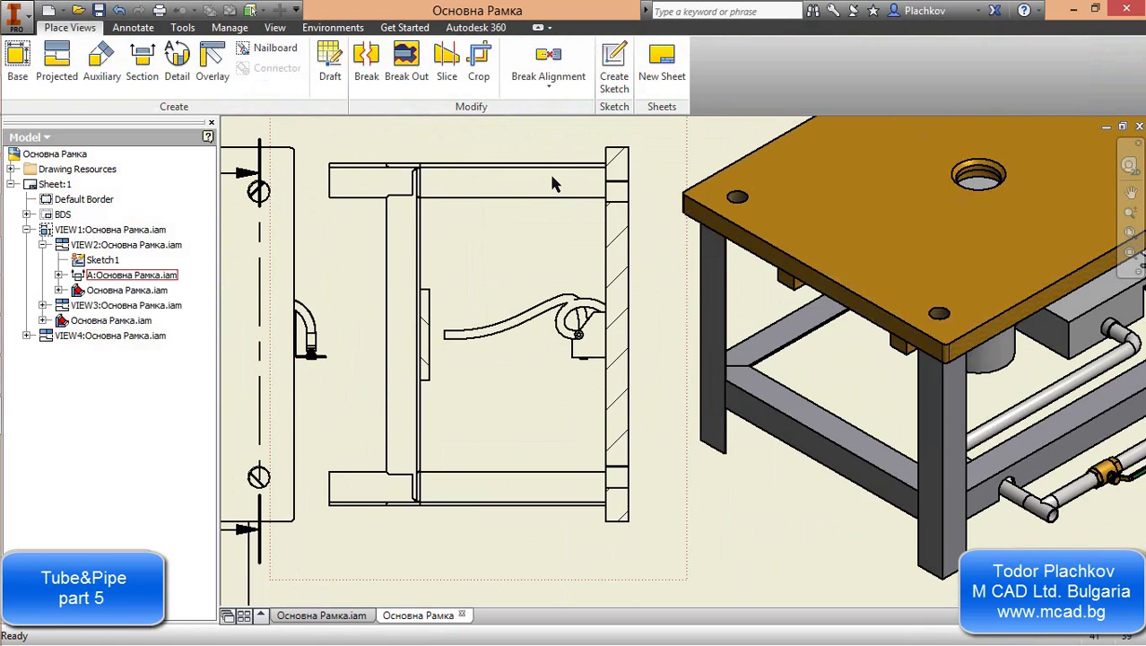
{"action": "scroll", "coordinate": [549, 175], "scroll_direction": "down", "scroll_amount": 4}
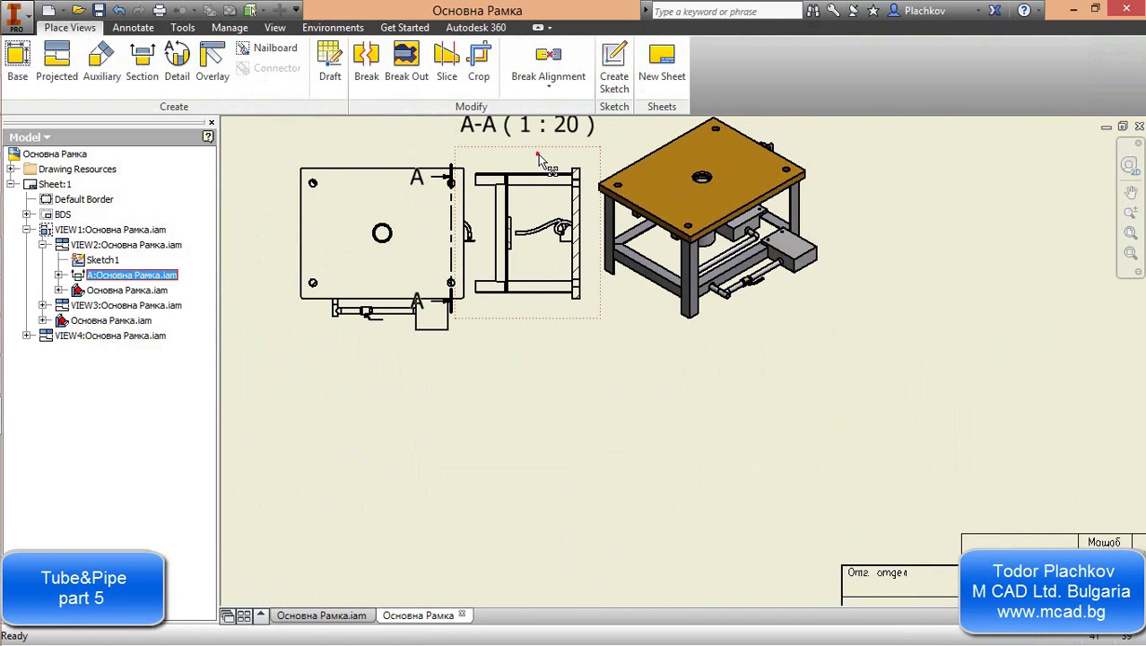
{"action": "key", "text": "Delete"}
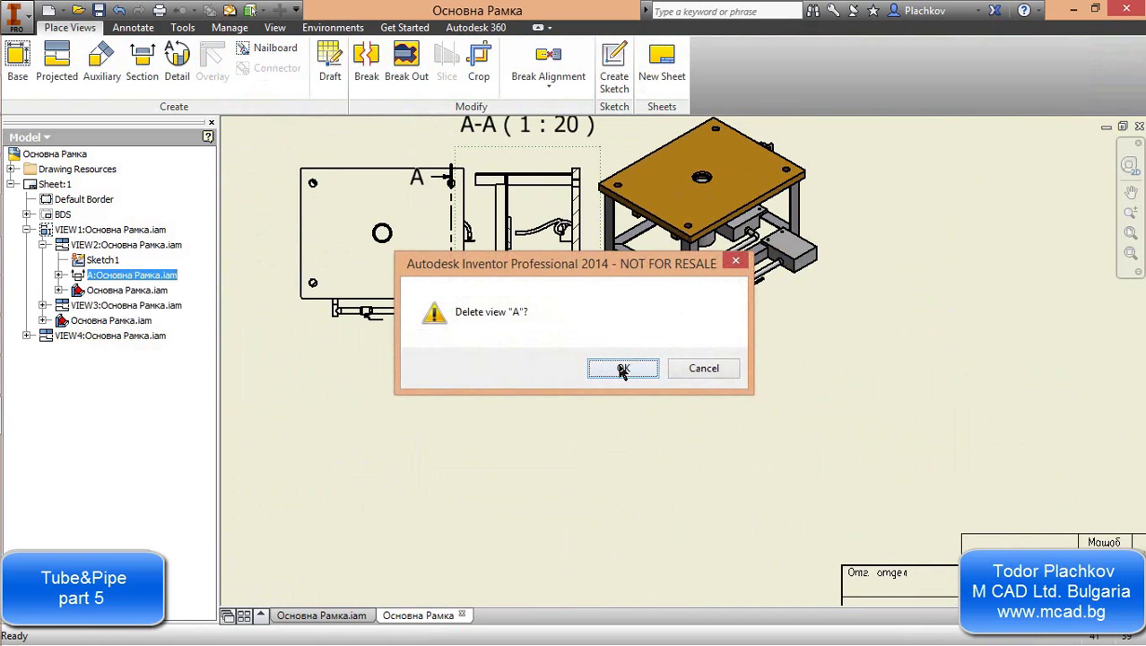
{"action": "left_click", "coordinate": [624, 369]}
{"action": "mouse_move", "coordinate": [537, 228]}
{"action": "middle_mouse_down"}
{"action": "mouse_move", "coordinate": [498, 313]}
{"action": "mouse_move", "coordinate": [458, 312]}
{"action": "middle_mouse_up"}
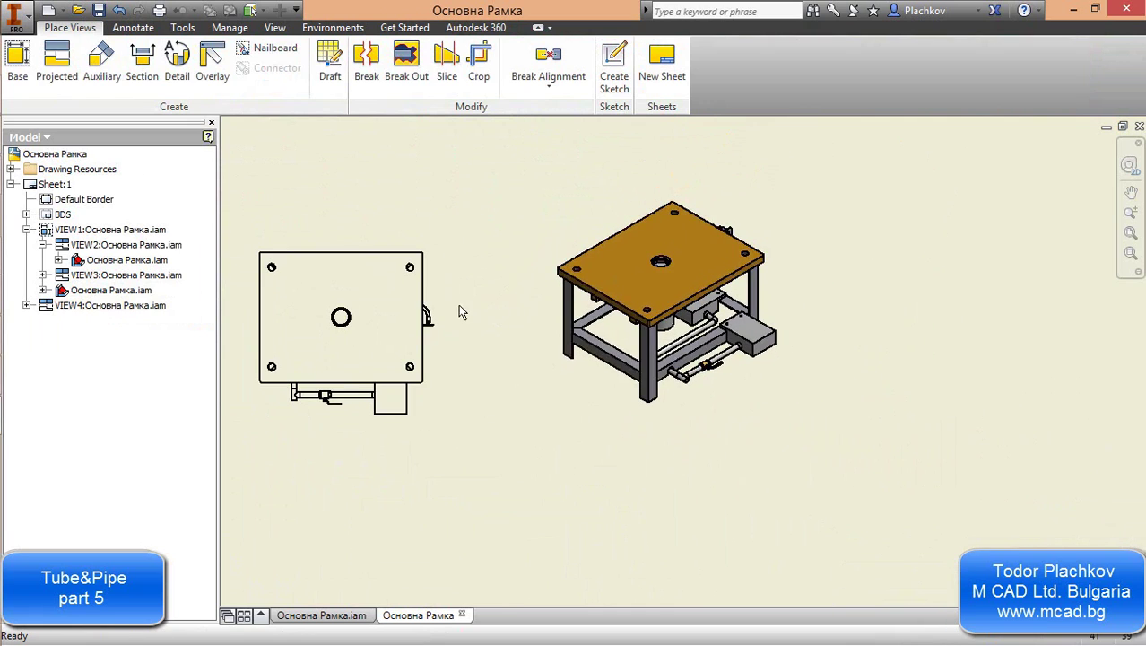
{"action": "scroll", "coordinate": [397, 289], "scroll_direction": "up", "scroll_amount": 10}
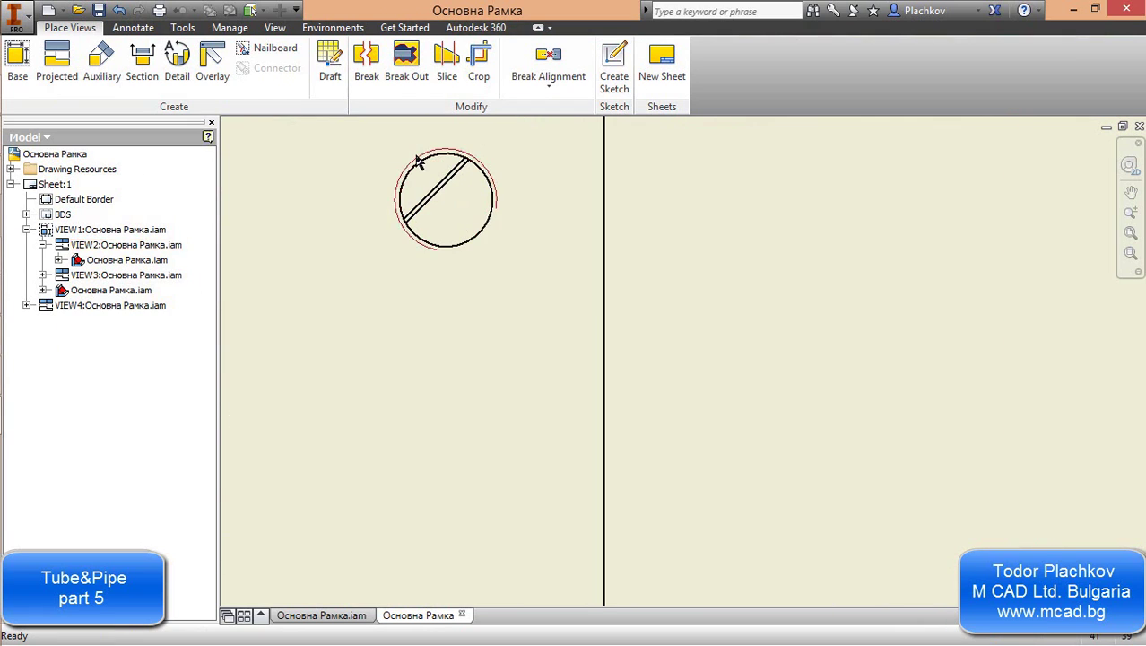
{"action": "scroll", "coordinate": [443, 253], "scroll_direction": "down", "scroll_amount": 8}
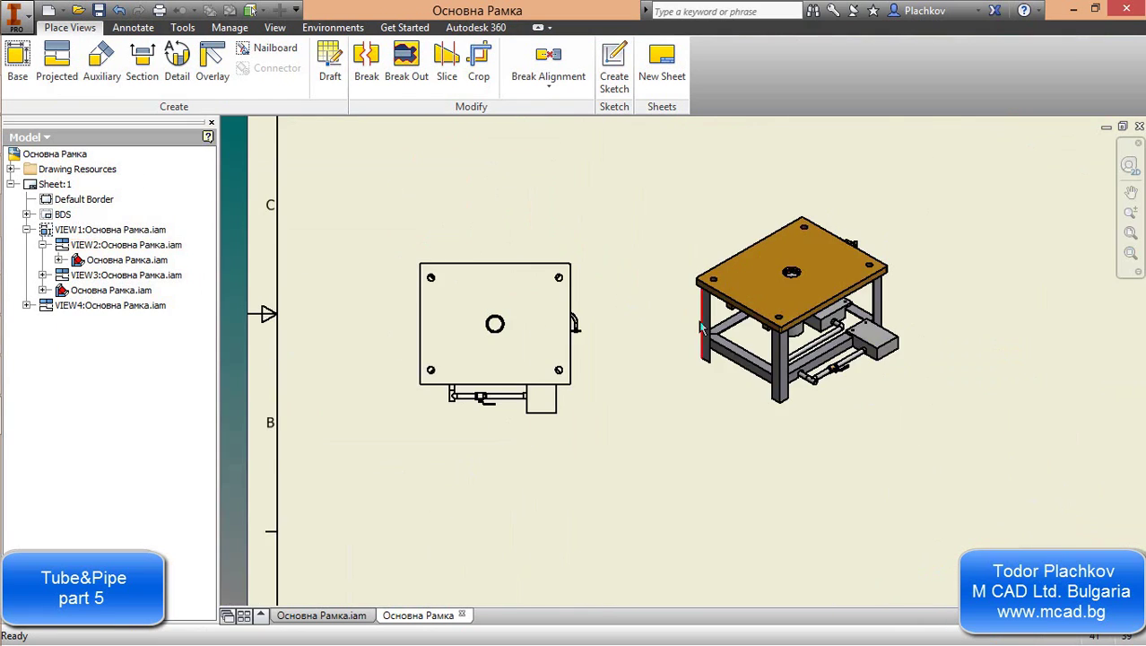
{"action": "middle_click_drag", "start_coordinate": [663, 370], "coordinate": [599, 402]}
{"action": "scroll", "coordinate": [598, 403], "scroll_direction": "down", "scroll_amount": 5}
{"action": "scroll", "coordinate": [648, 335], "scroll_direction": "up", "scroll_amount": 1}
{"action": "middle_click_drag", "start_coordinate": [648, 336], "coordinate": [579, 313]}
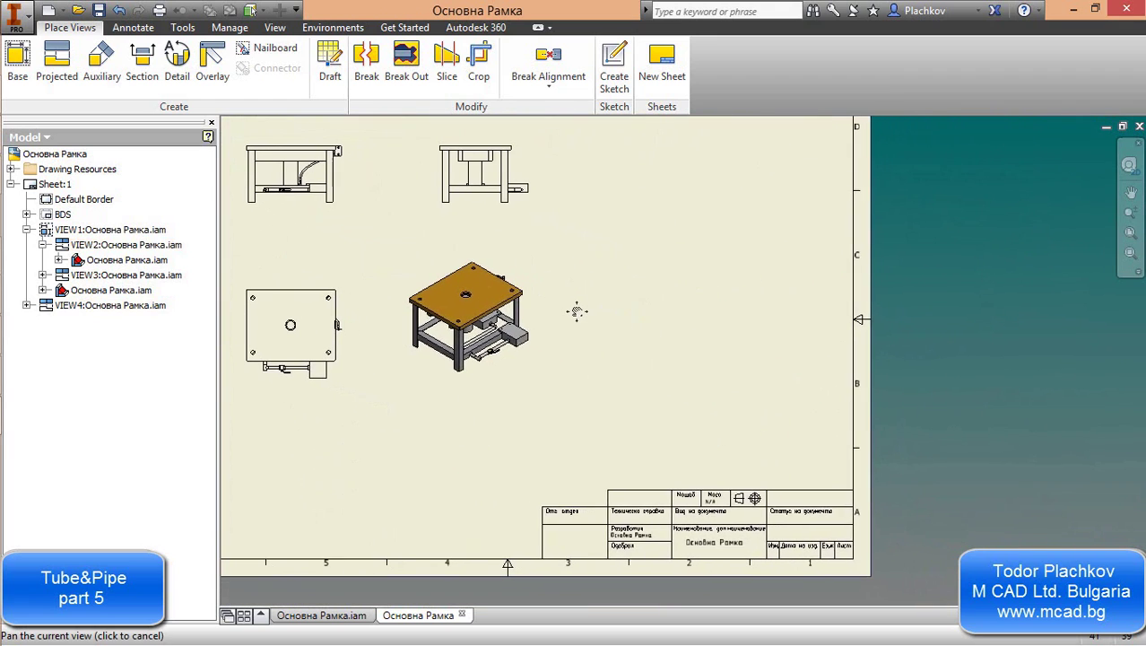
{"action": "left_click", "coordinate": [133, 27]}
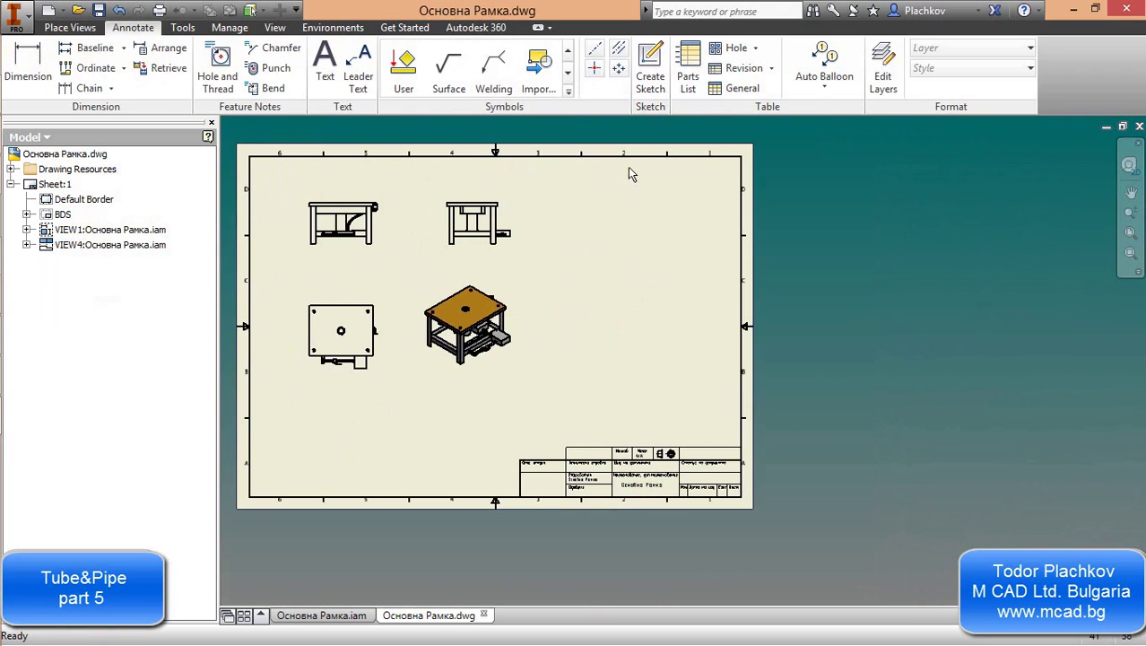
{"action": "left_click", "coordinate": [688, 79]}
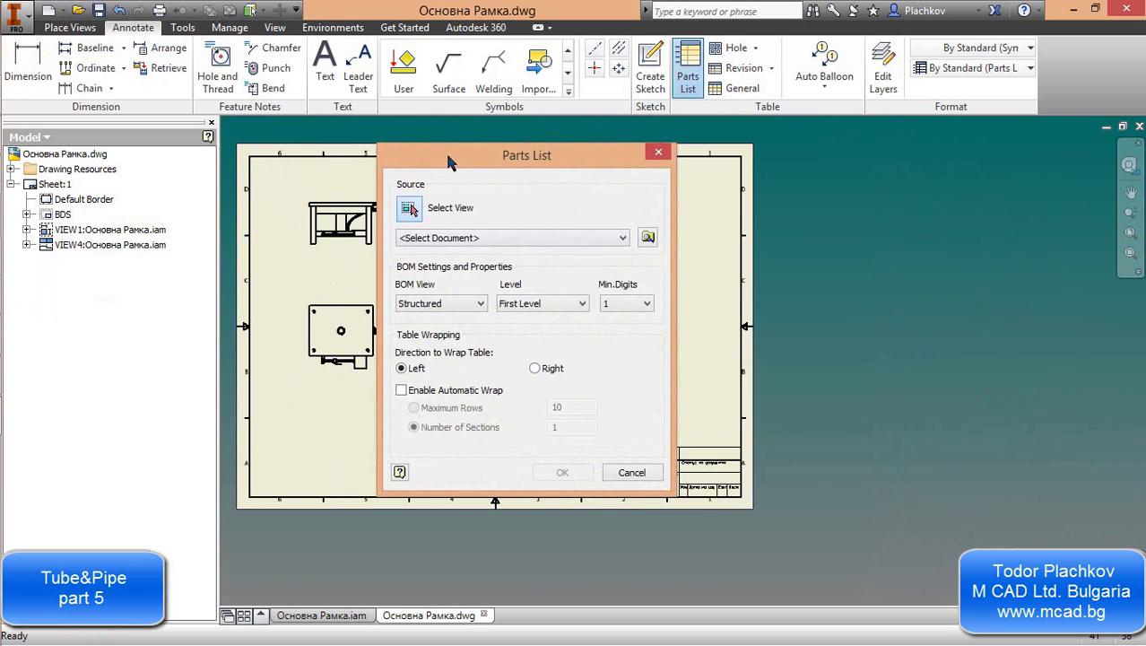
{"action": "left_click_drag", "start_coordinate": [451, 162], "coordinate": [586, 187]}
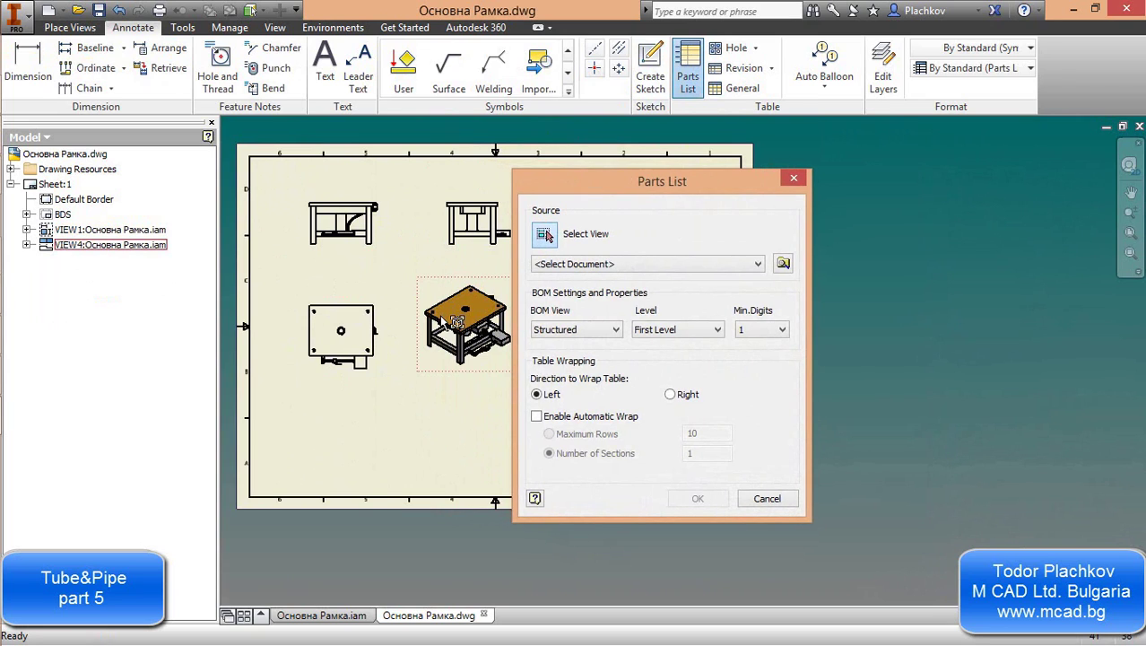
{"action": "left_click", "coordinate": [578, 265]}
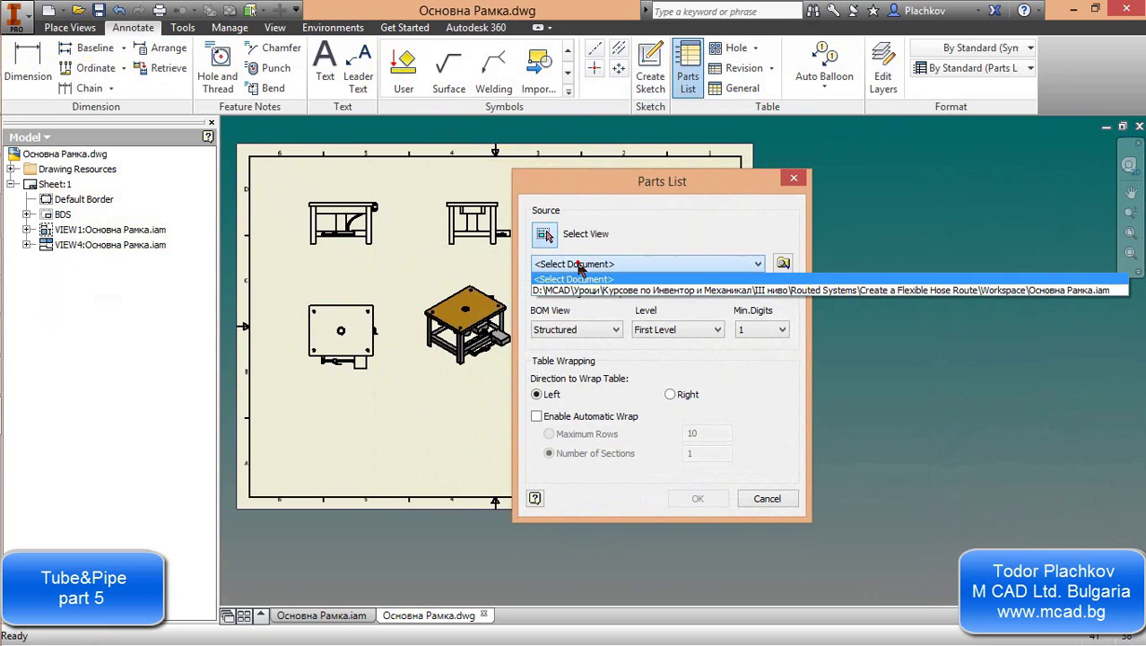
{"action": "left_click", "coordinate": [580, 290]}
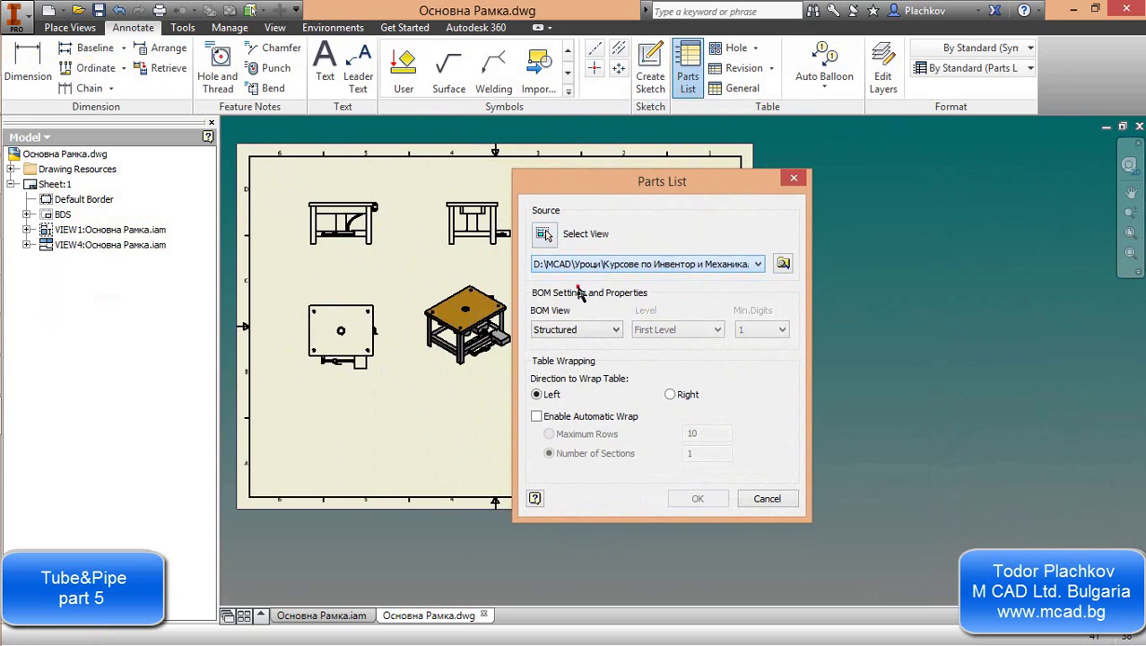
{"action": "mouse_move", "coordinate": [301, 616]}
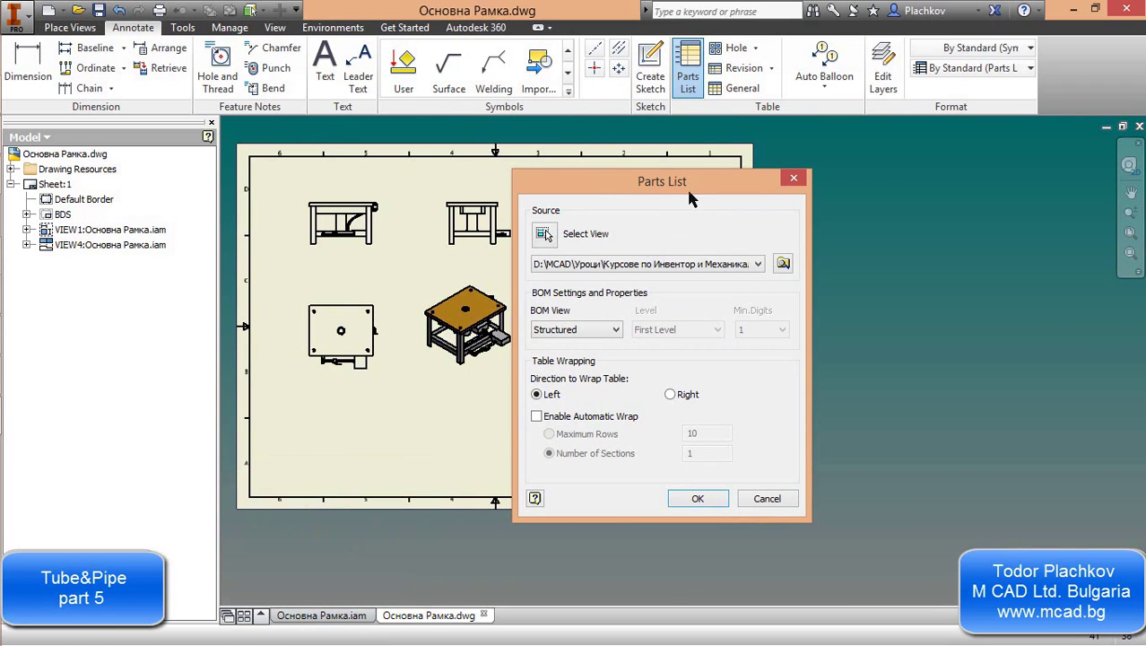
{"action": "left_click_drag", "start_coordinate": [689, 198], "coordinate": [642, 151]}
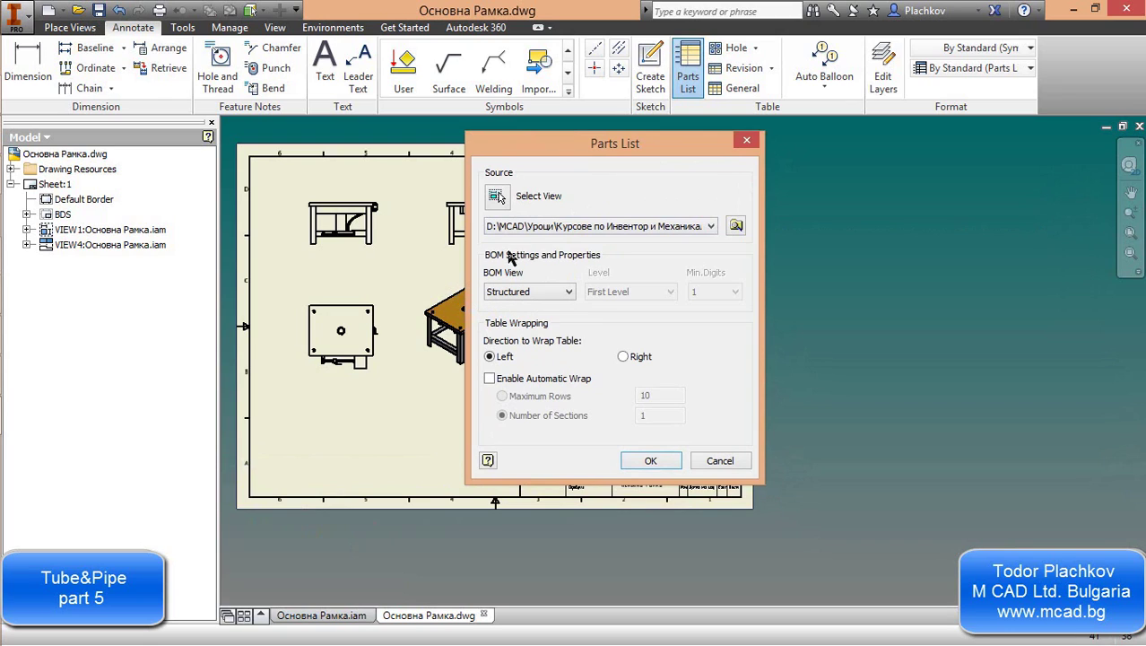
{"action": "left_click", "coordinate": [552, 293]}
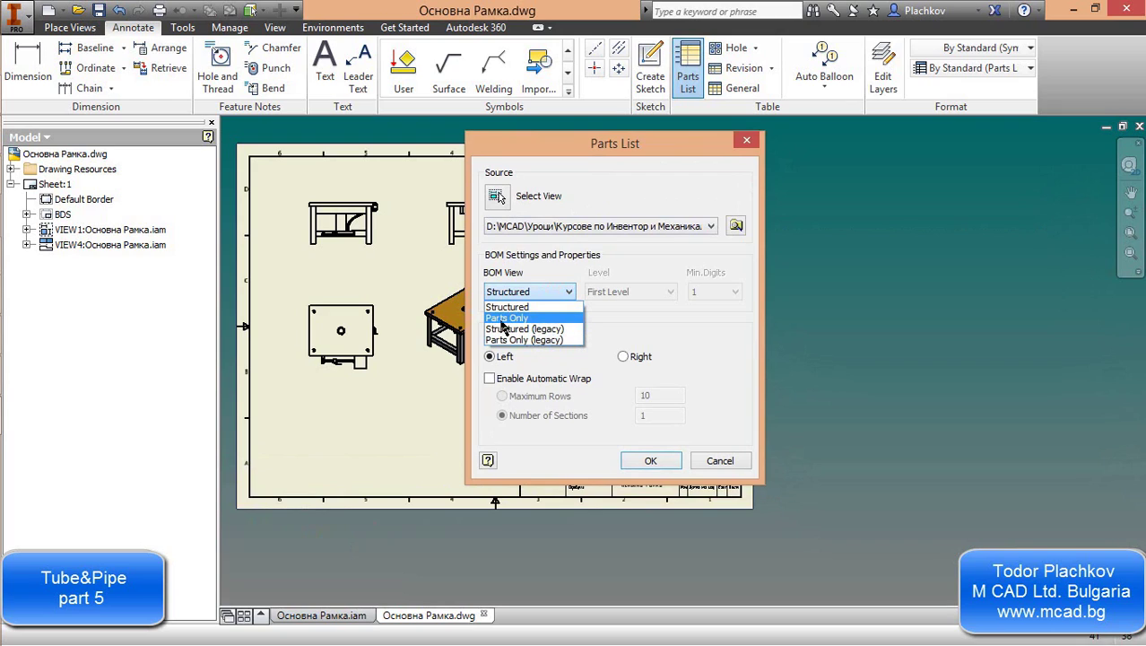
{"action": "left_click", "coordinate": [500, 319]}
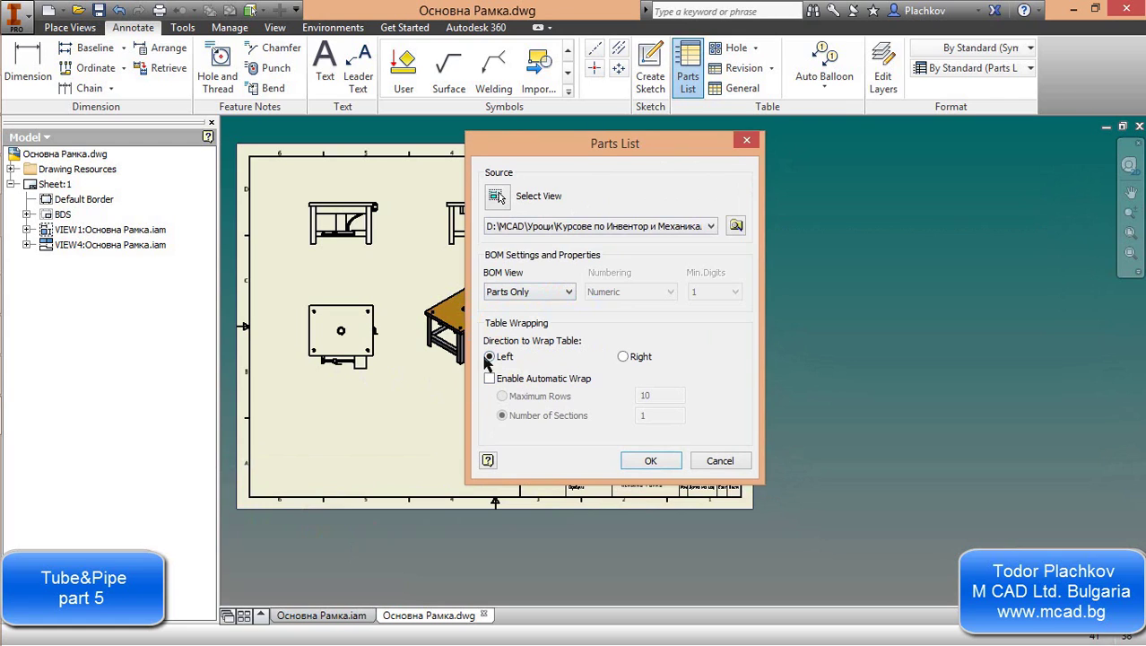
{"action": "left_click", "coordinate": [650, 461]}
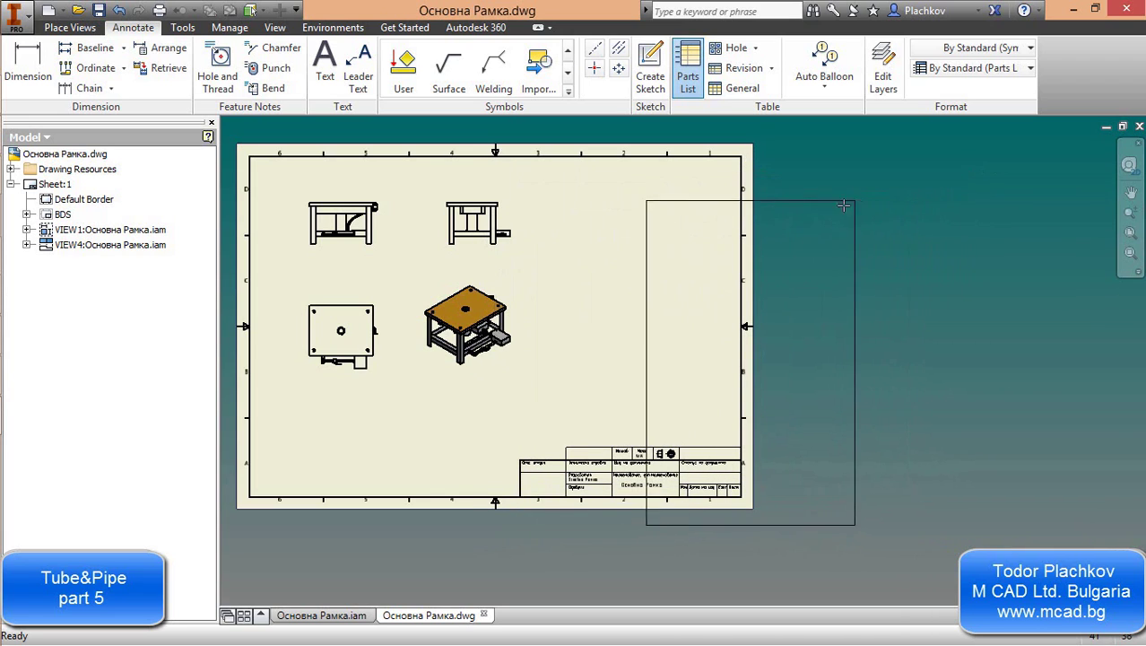
{"action": "left_click", "coordinate": [746, 186]}
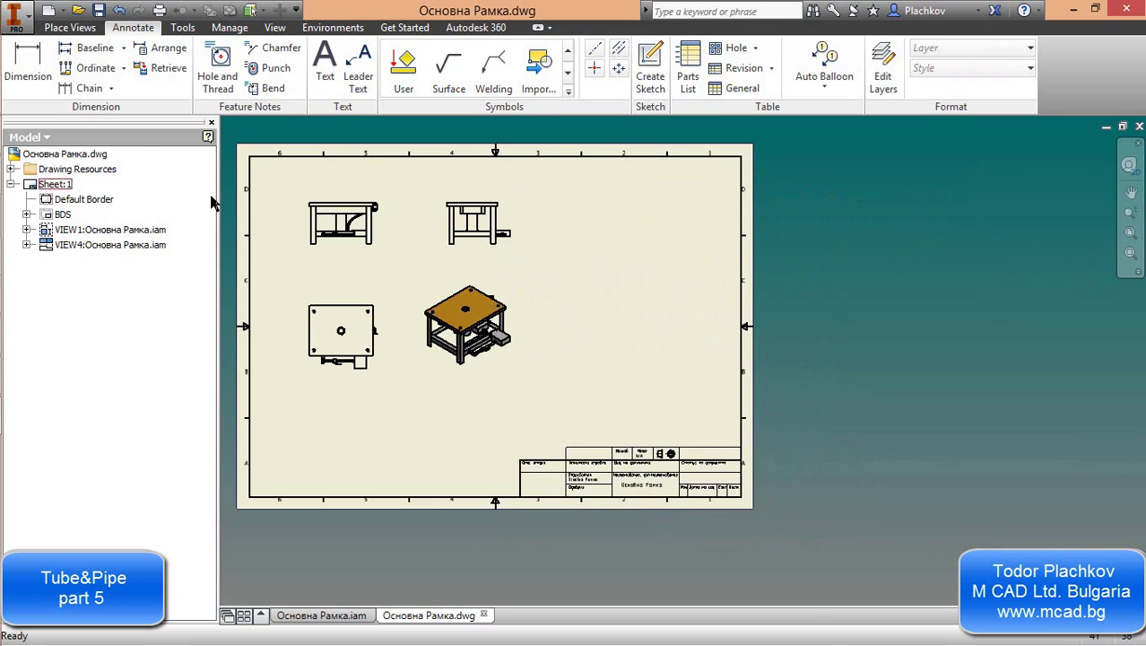
Add Sheet:2 to the drawing and set it to A3 portrait orientation
{"action": "right_click", "coordinate": [74, 292]}
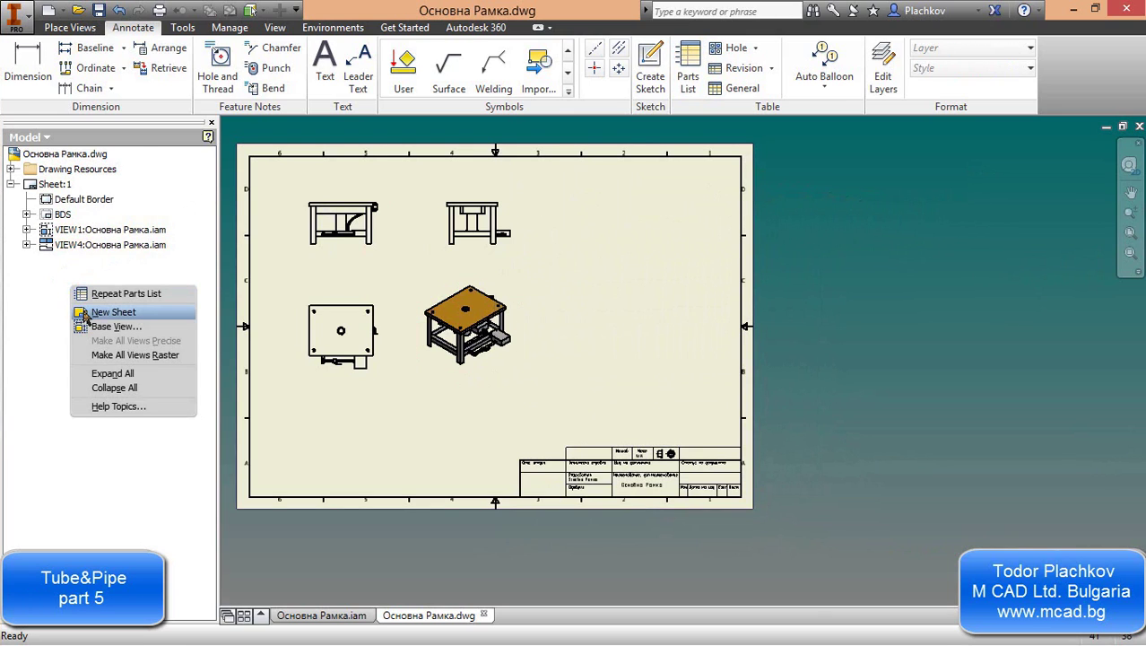
{"action": "left_click", "coordinate": [85, 313]}
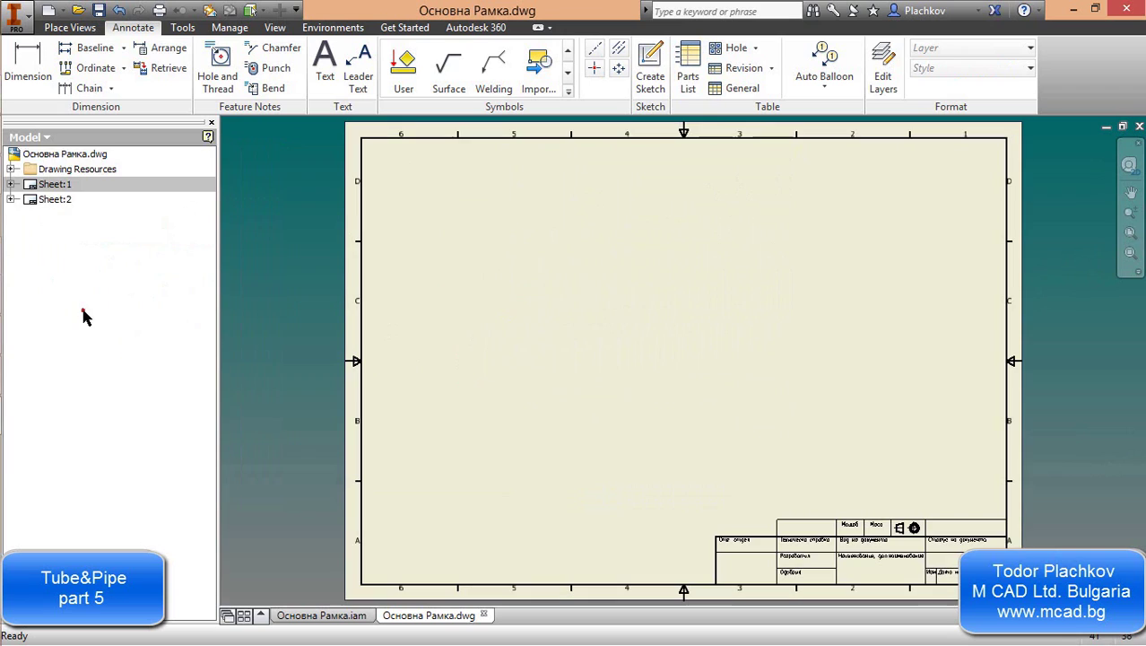
{"action": "right_click", "coordinate": [67, 205]}
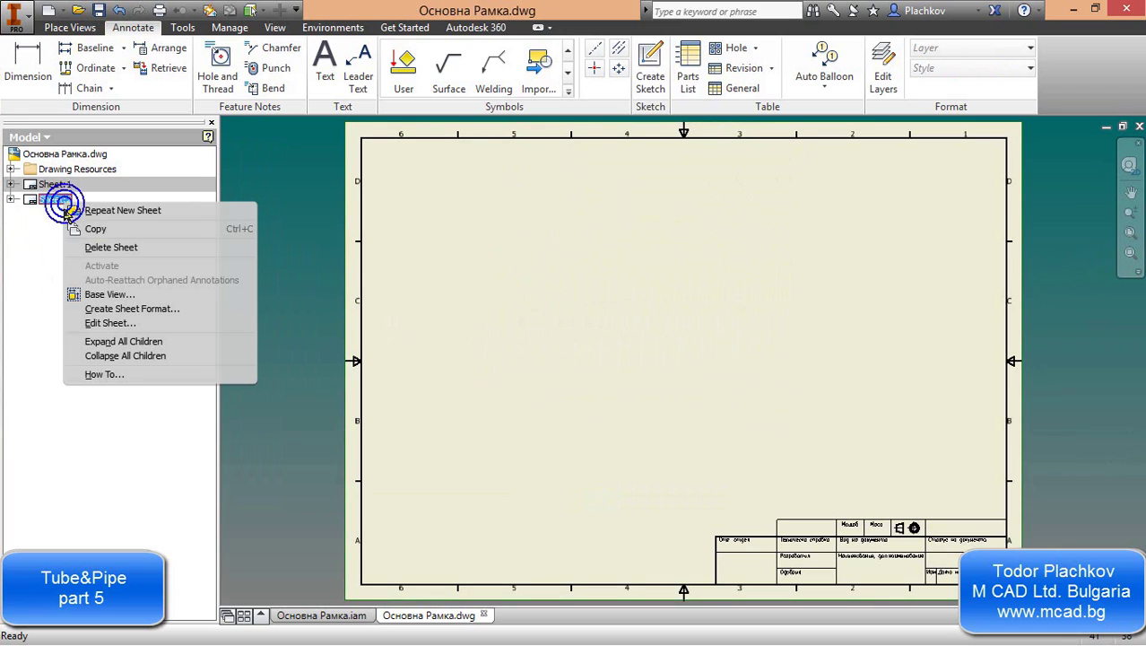
{"action": "left_click", "coordinate": [112, 322]}
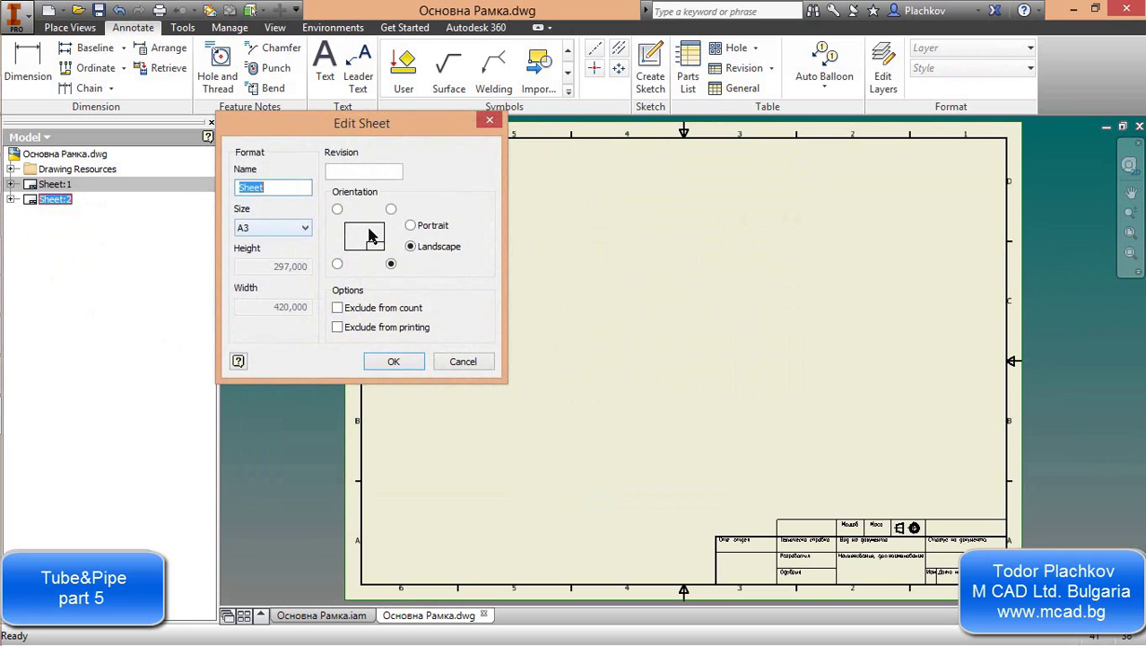
{"action": "left_click", "coordinate": [422, 225]}
{"action": "left_click", "coordinate": [393, 361]}
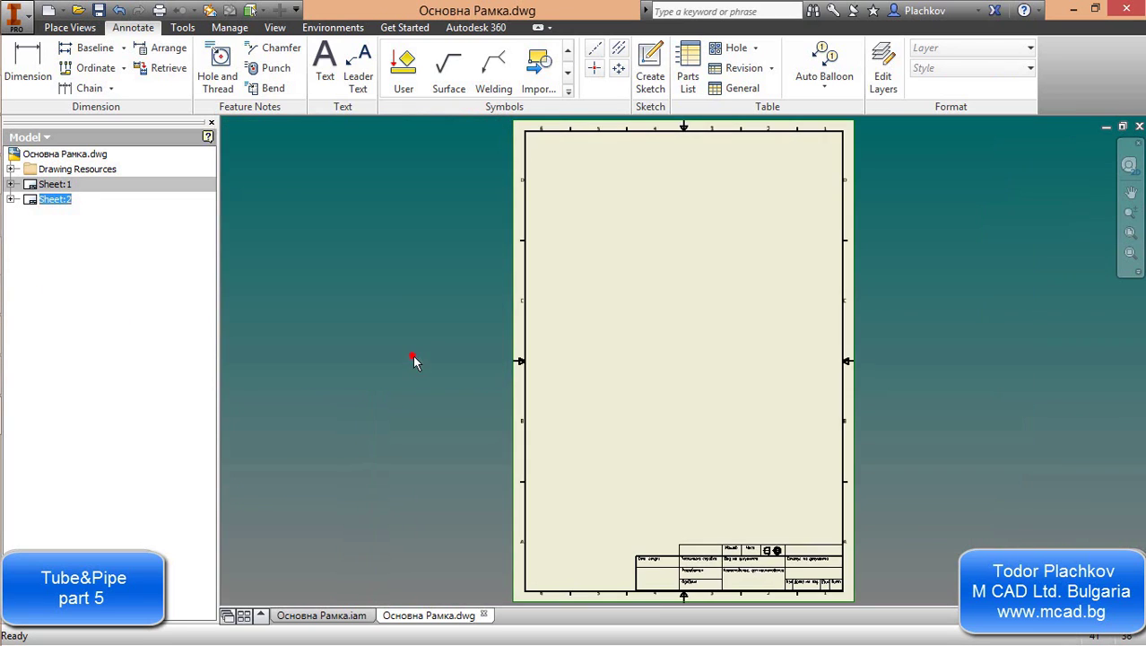
{"action": "mouse_move", "coordinate": [611, 353]}
{"action": "middle_mouse_down"}
{"action": "mouse_move", "coordinate": [523, 363]}
{"action": "mouse_move", "coordinate": [466, 352]}
{"action": "middle_mouse_up"}
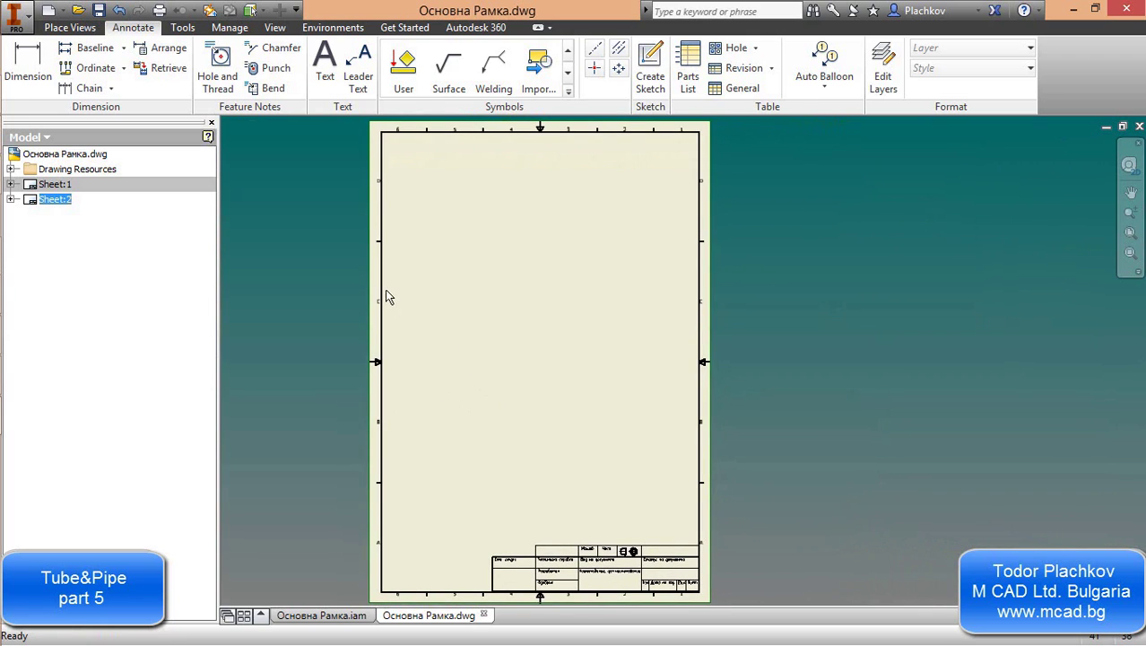
Place a Parts Only parts list of the frame assembly at Sheet:2's top-left, then return to the assembly
{"action": "left_click", "coordinate": [688, 76]}
{"action": "left_click", "coordinate": [529, 226]}
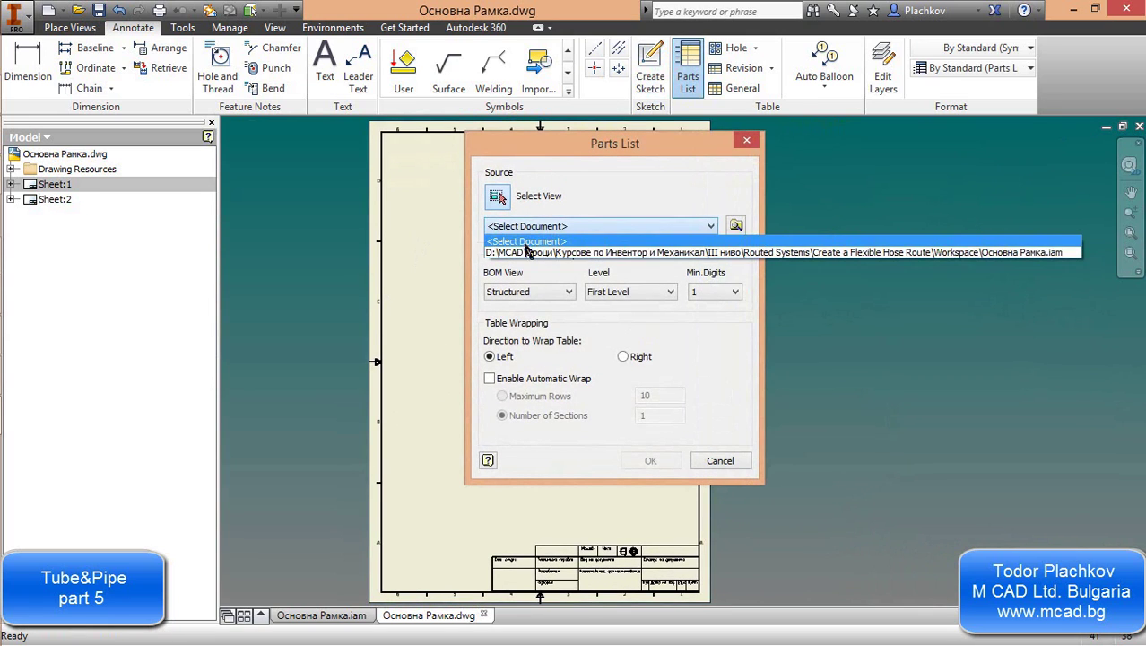
{"action": "left_click", "coordinate": [524, 248]}
{"action": "left_click", "coordinate": [529, 291]}
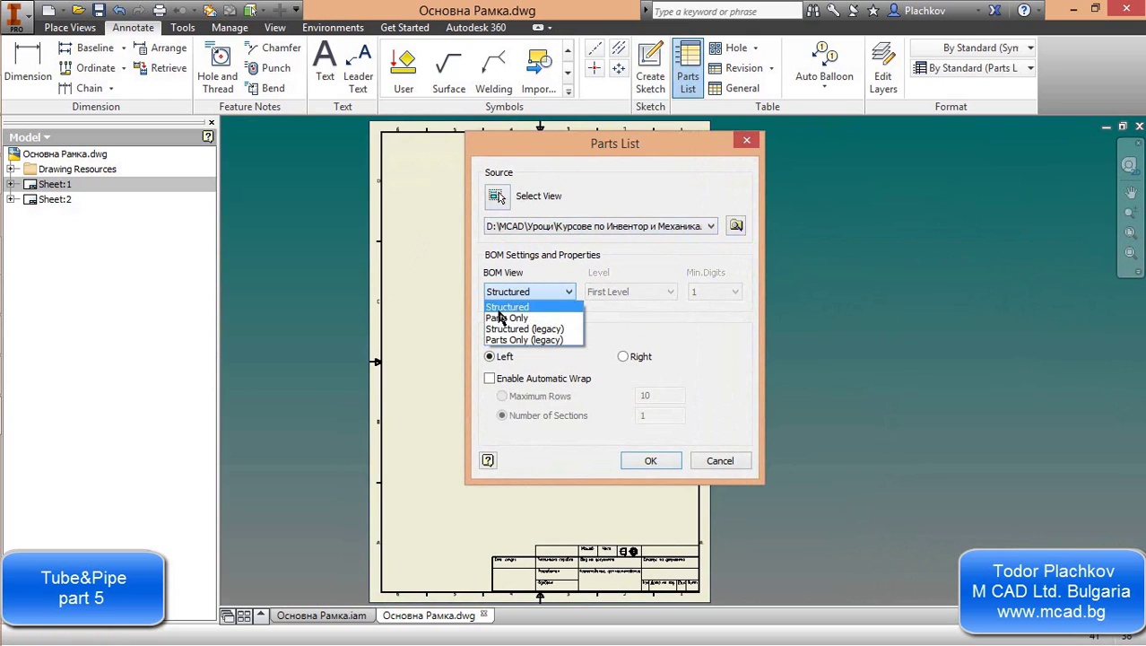
{"action": "left_click", "coordinate": [505, 319]}
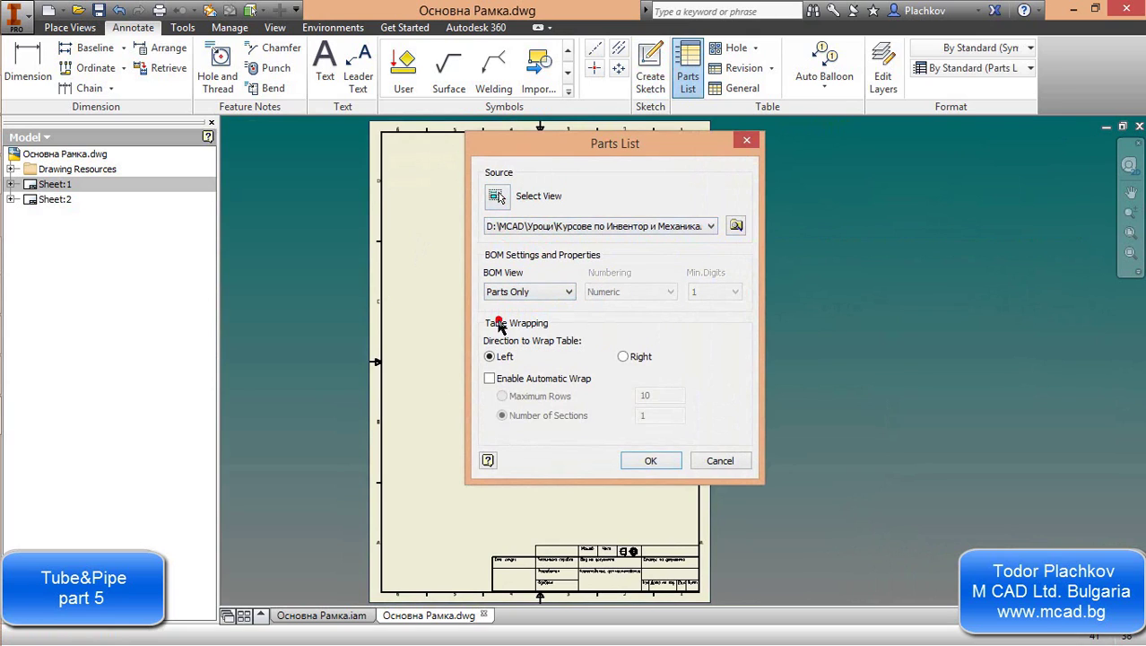
{"action": "left_click", "coordinate": [650, 460]}
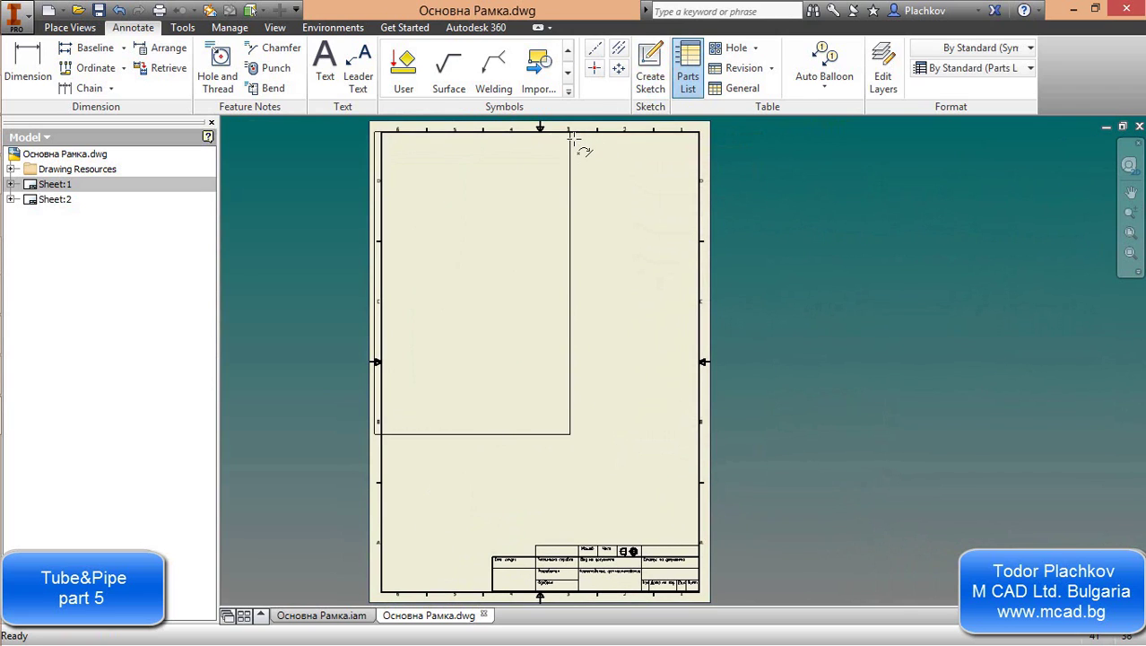
{"action": "left_click", "coordinate": [584, 148]}
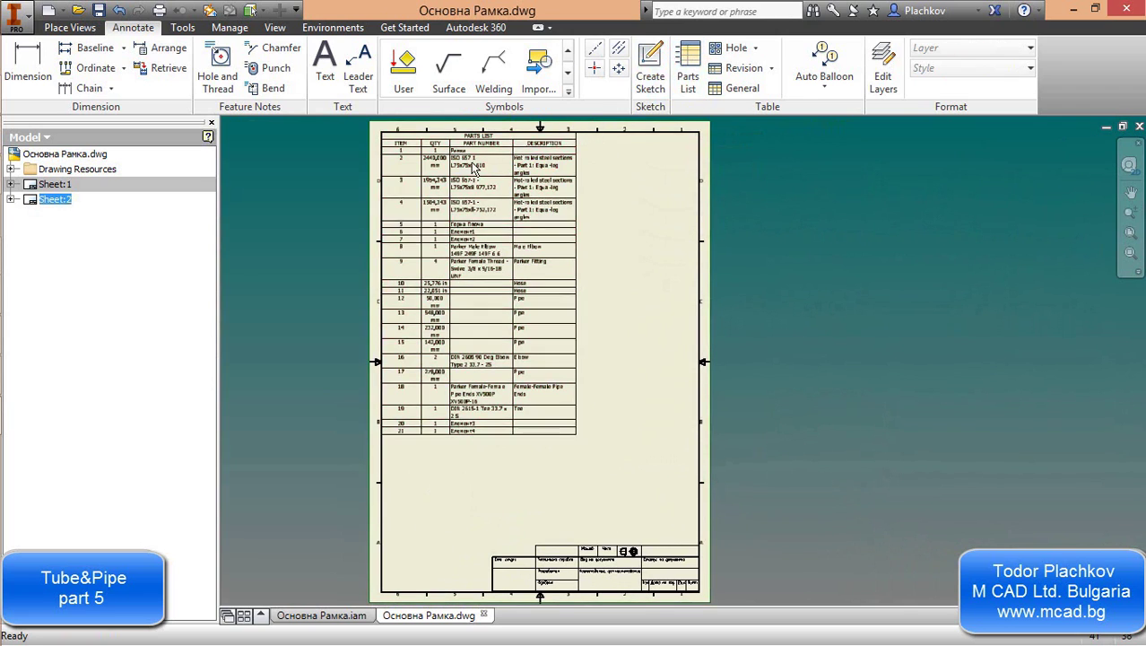
{"action": "scroll", "coordinate": [436, 156], "scroll_direction": "up", "scroll_amount": 5}
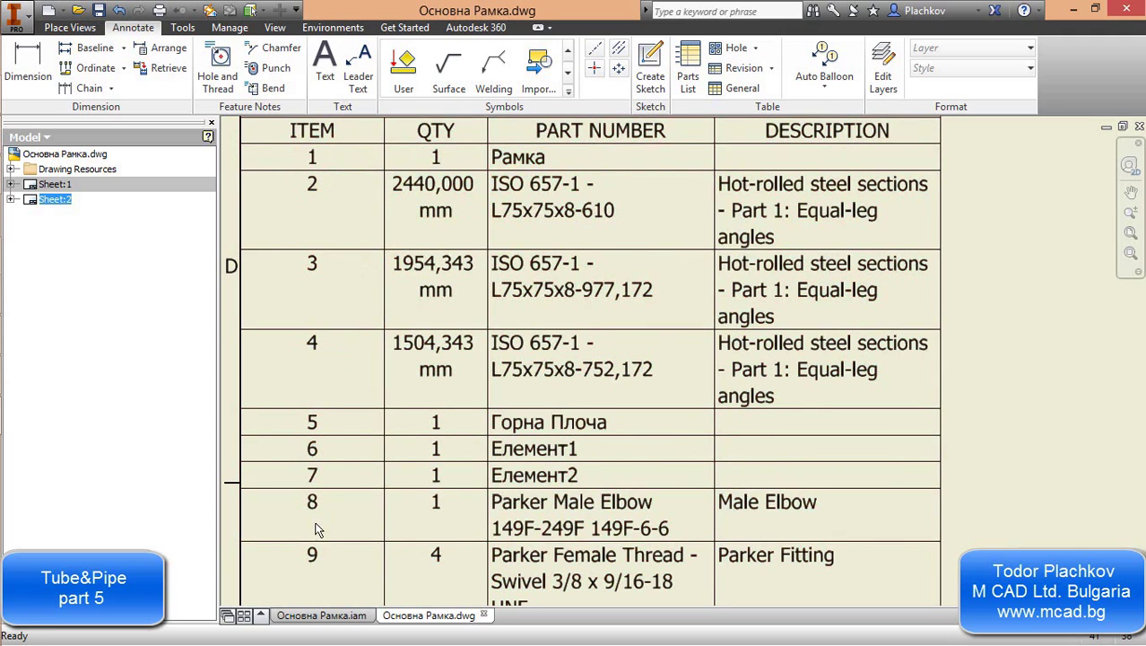
{"action": "left_click", "coordinate": [321, 616]}
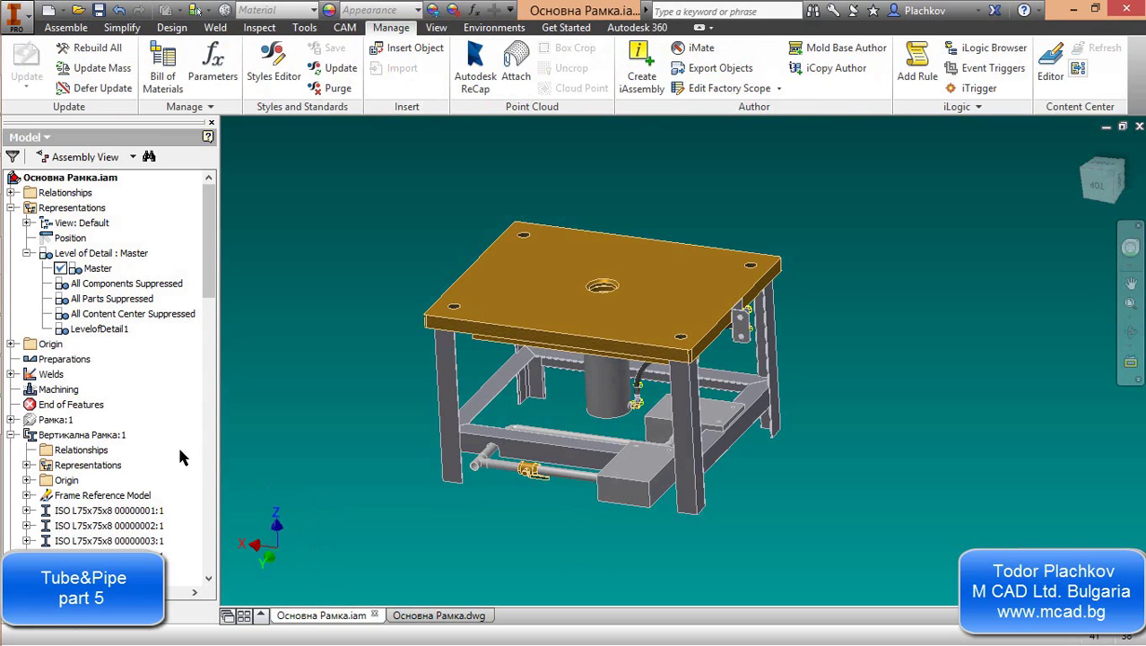
Open the Рамка part on its own and close it again
{"action": "right_click", "coordinate": [48, 422]}
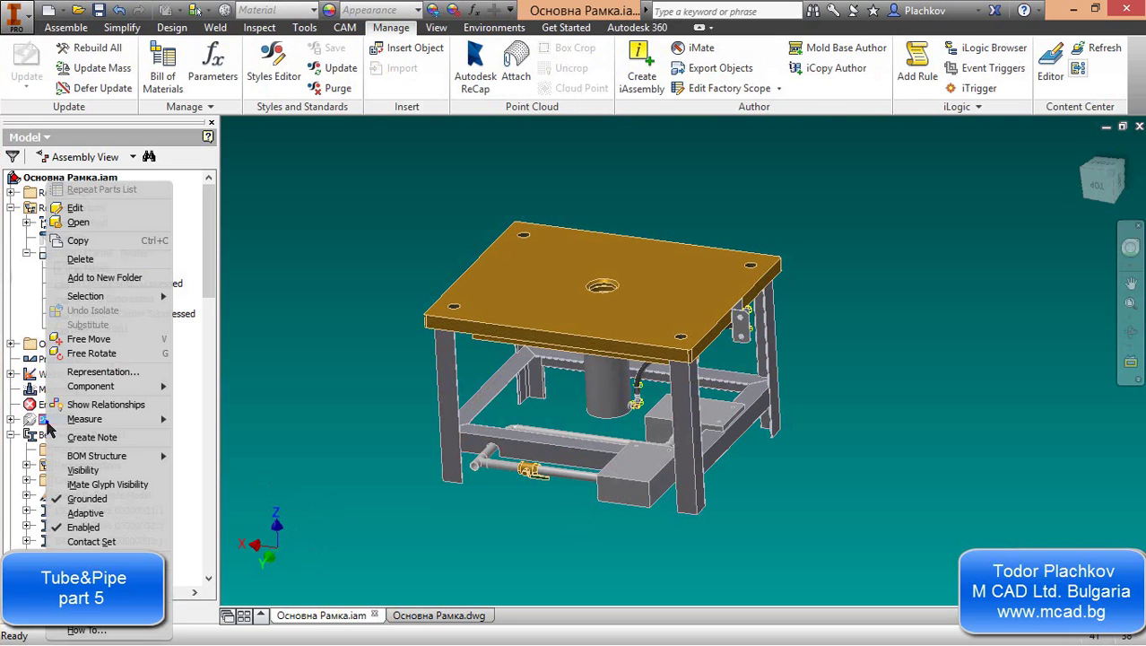
{"action": "left_click", "coordinate": [103, 231]}
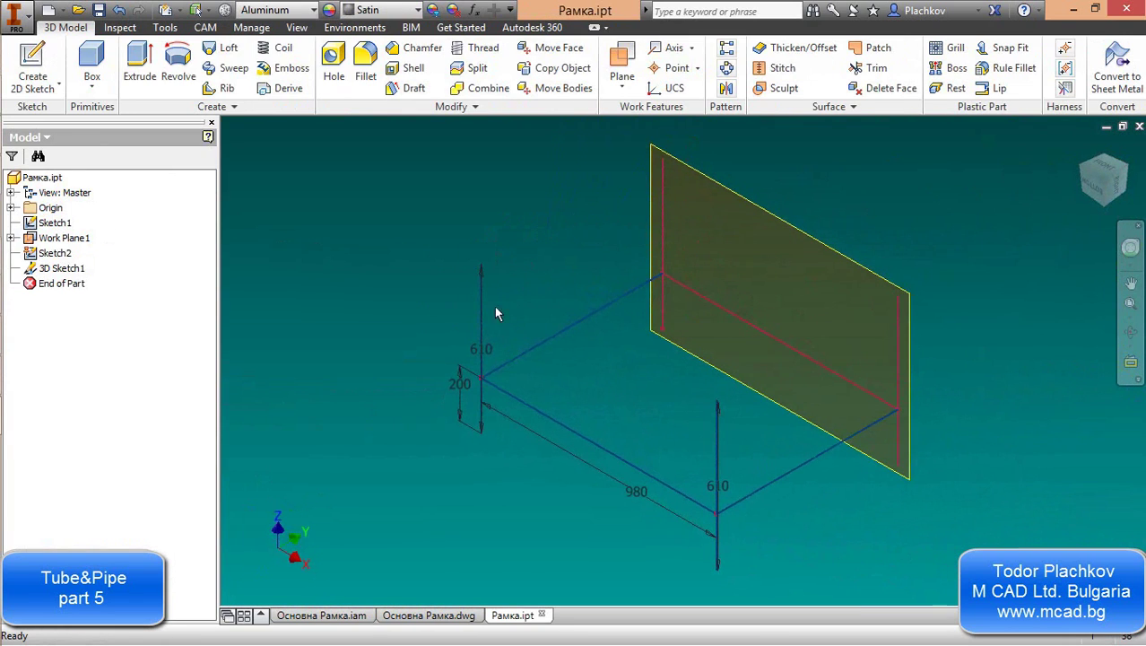
{"action": "left_click", "coordinate": [542, 615]}
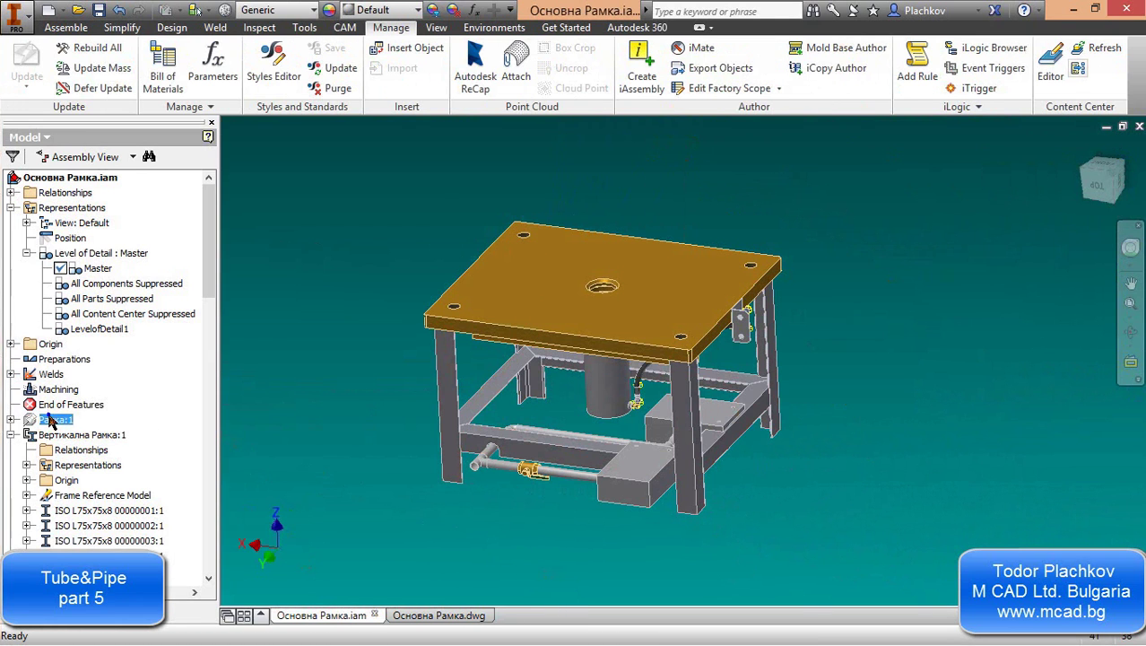
Set Рамка:1's BOM structure to Reference and save the assembly
{"action": "right_click", "coordinate": [51, 421]}
{"action": "mouse_move", "coordinate": [108, 459]}
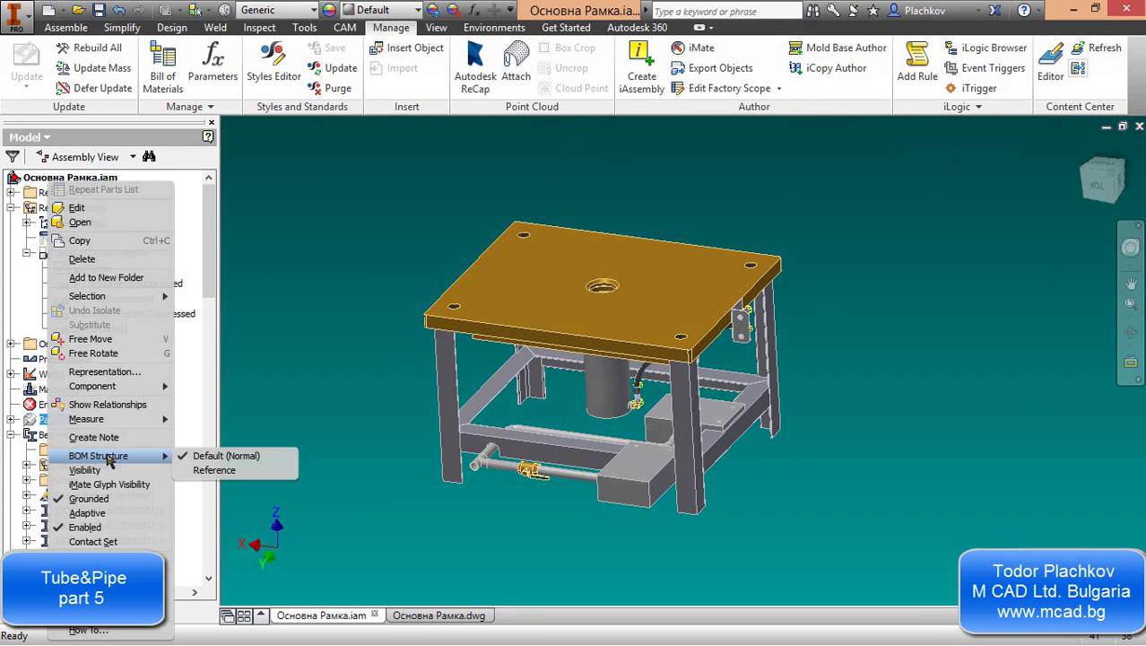
{"action": "left_click", "coordinate": [202, 470]}
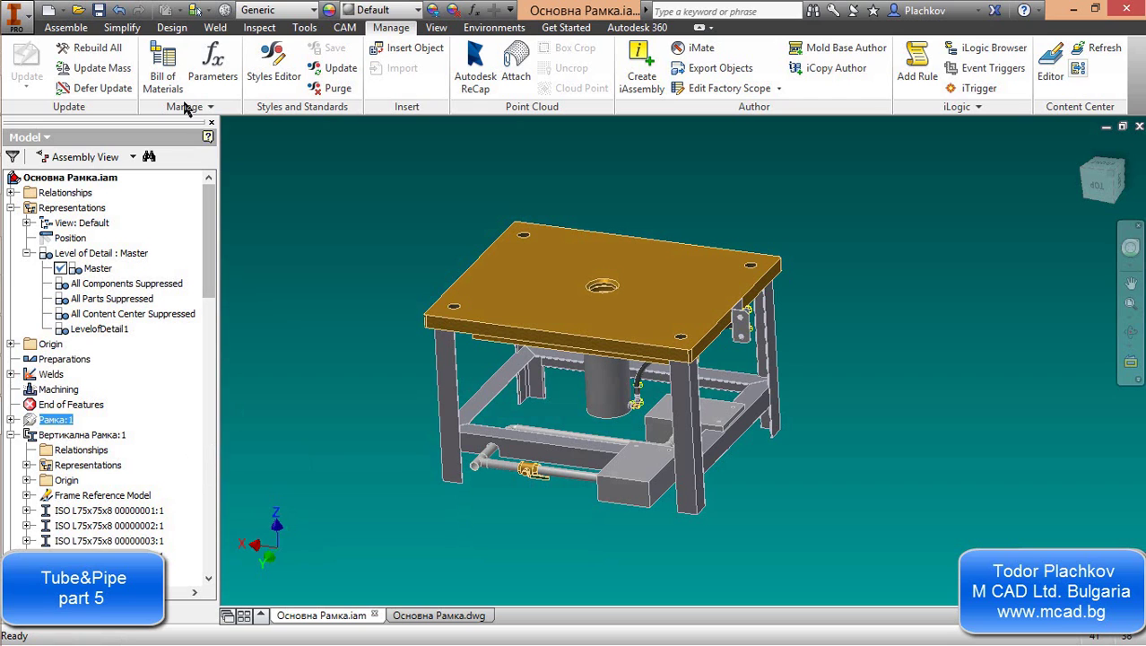
{"action": "left_click", "coordinate": [99, 10]}
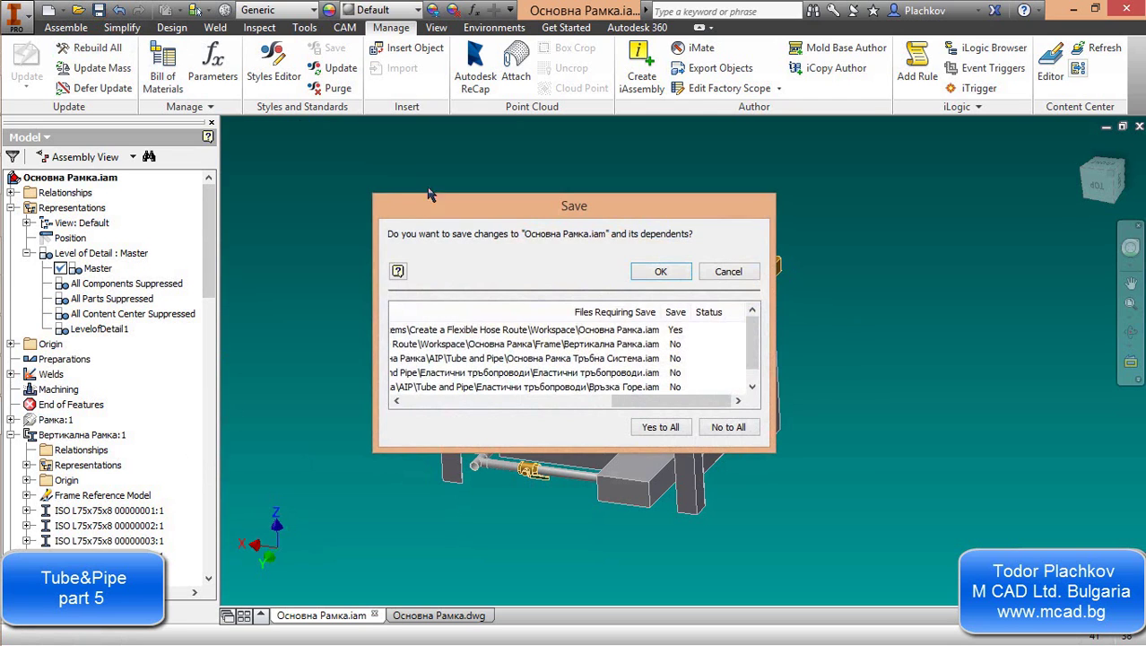
{"action": "left_click", "coordinate": [660, 275]}
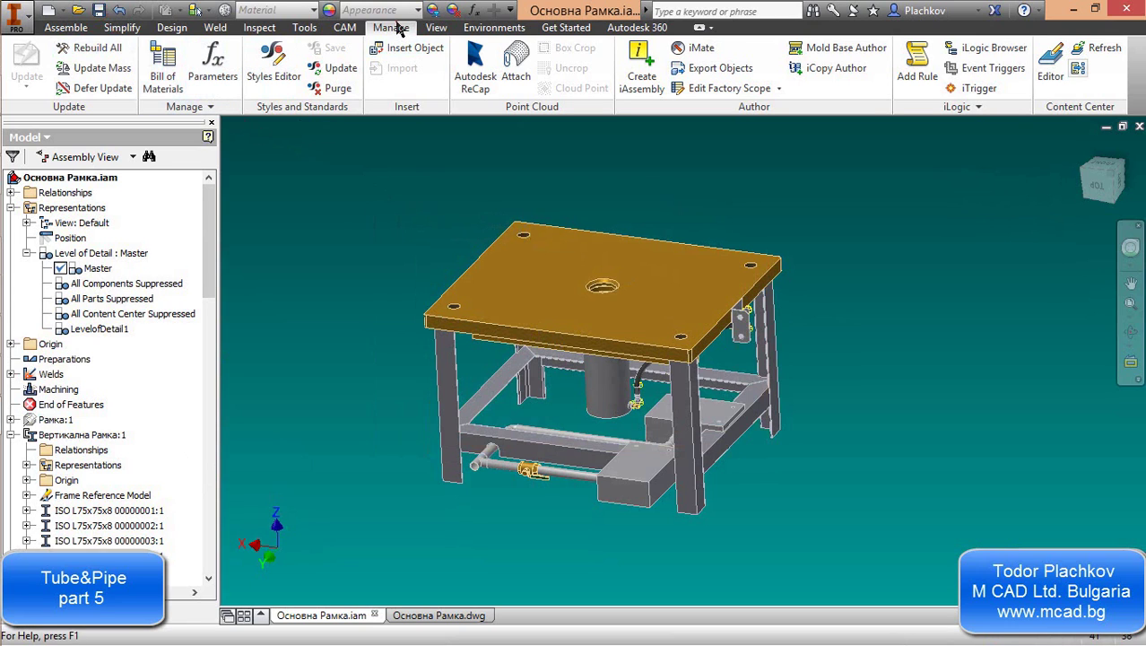
In the Bill of Materials, renumber the Structured items starting from 1
{"action": "left_click", "coordinate": [163, 70]}
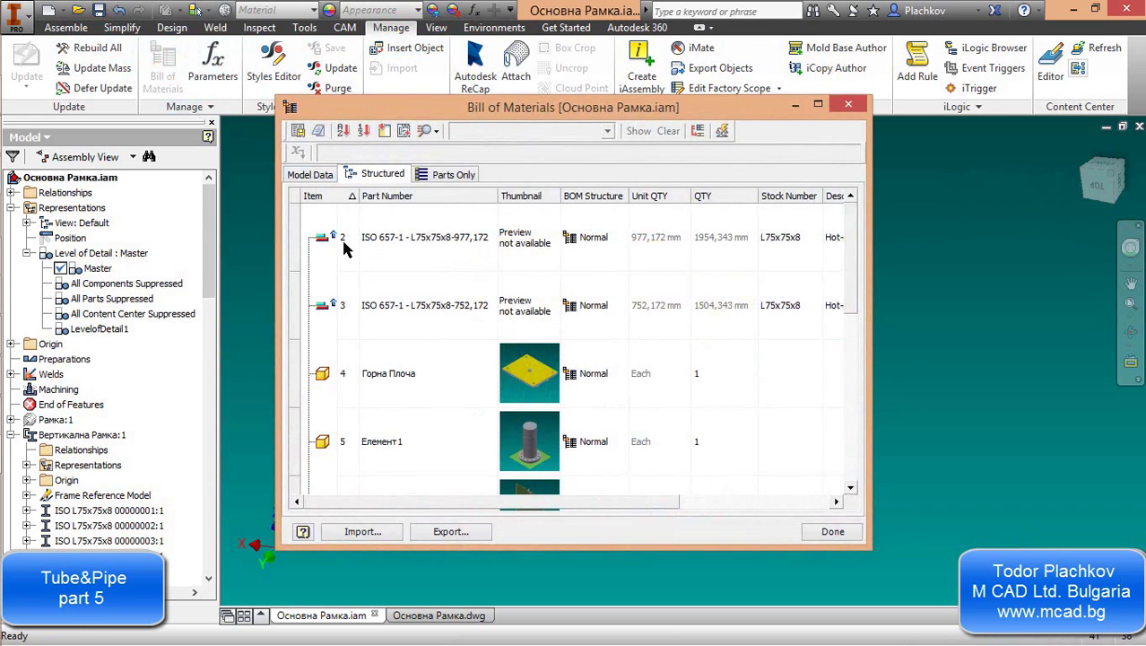
{"action": "left_click", "coordinate": [368, 131]}
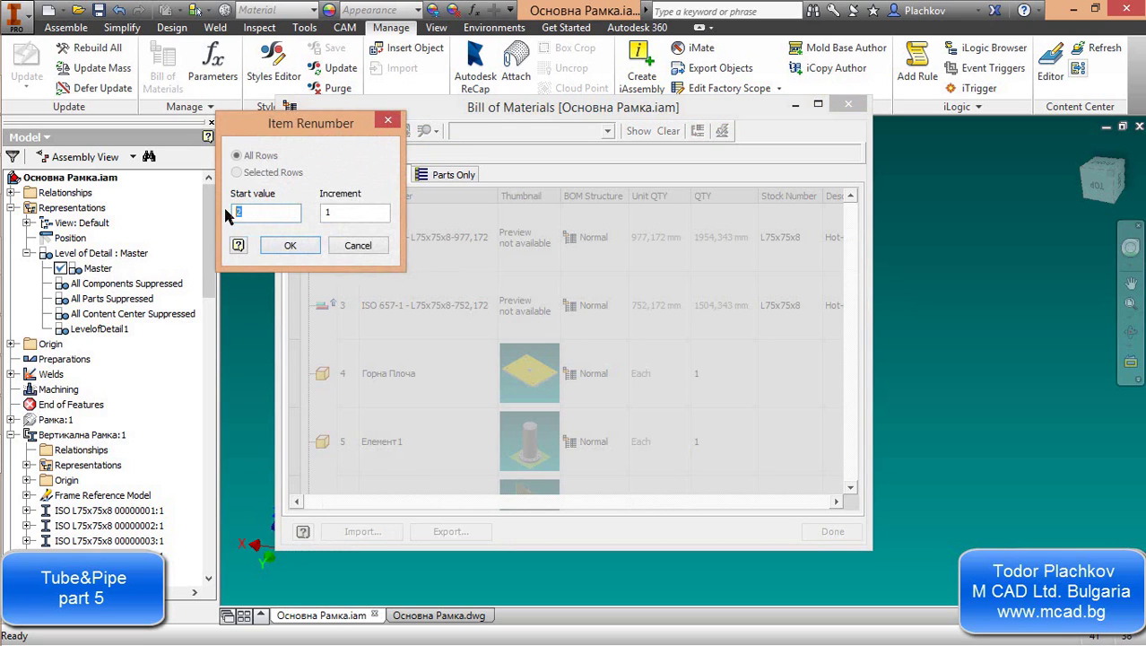
{"action": "type", "text": "1"}
{"action": "left_click", "coordinate": [287, 246]}
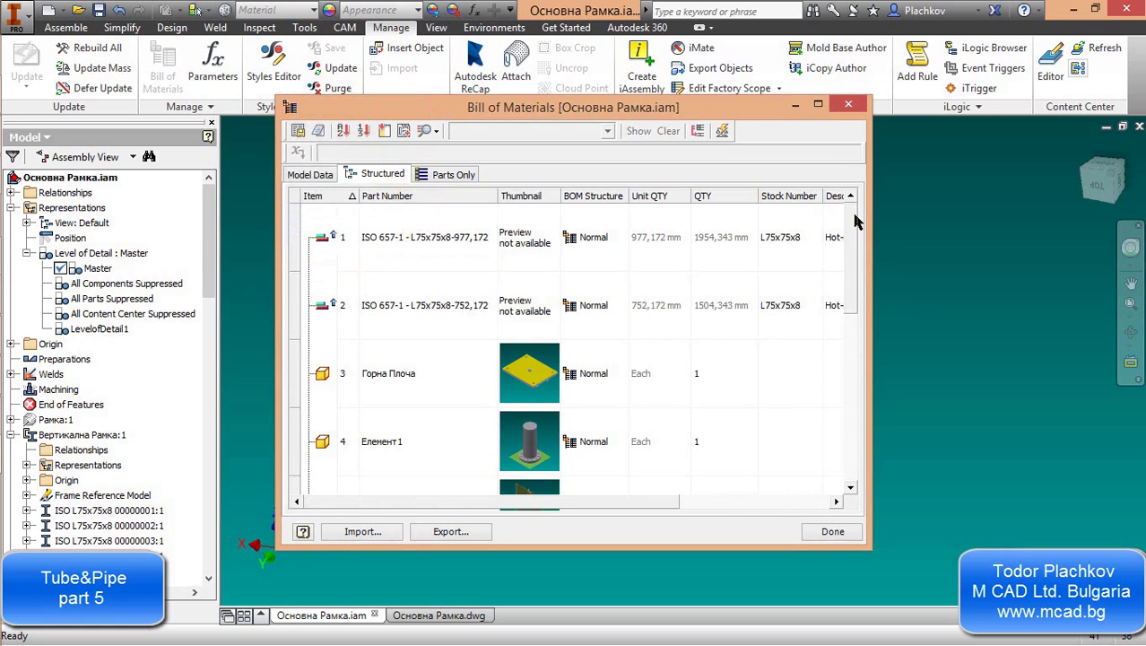
{"action": "left_click_drag", "start_coordinate": [857, 222], "coordinate": [833, 211]}
Renumber the Parts Only items from 1, close the BOM and save the assembly
{"action": "left_click", "coordinate": [445, 175]}
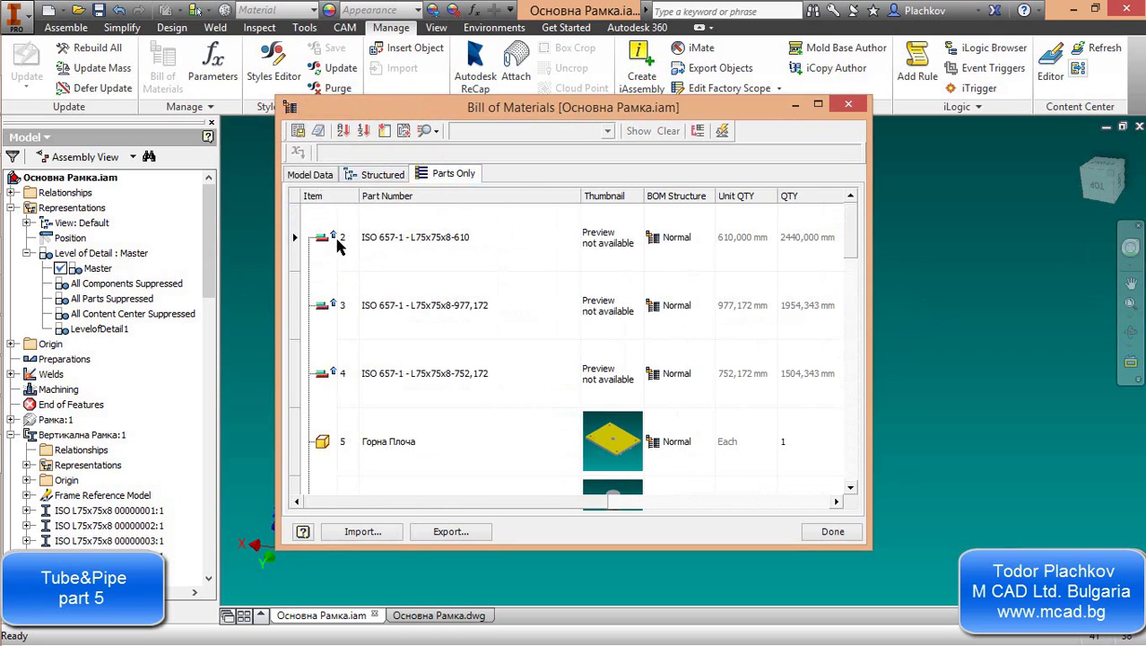
{"action": "left_click", "coordinate": [363, 131]}
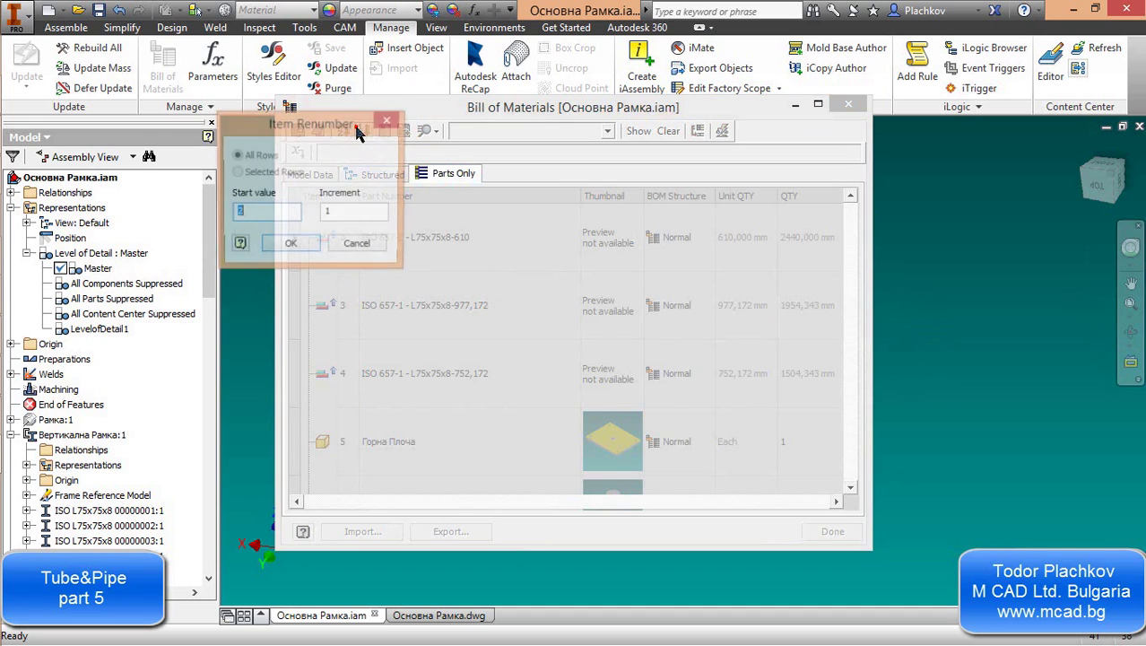
{"action": "left_click", "coordinate": [288, 244]}
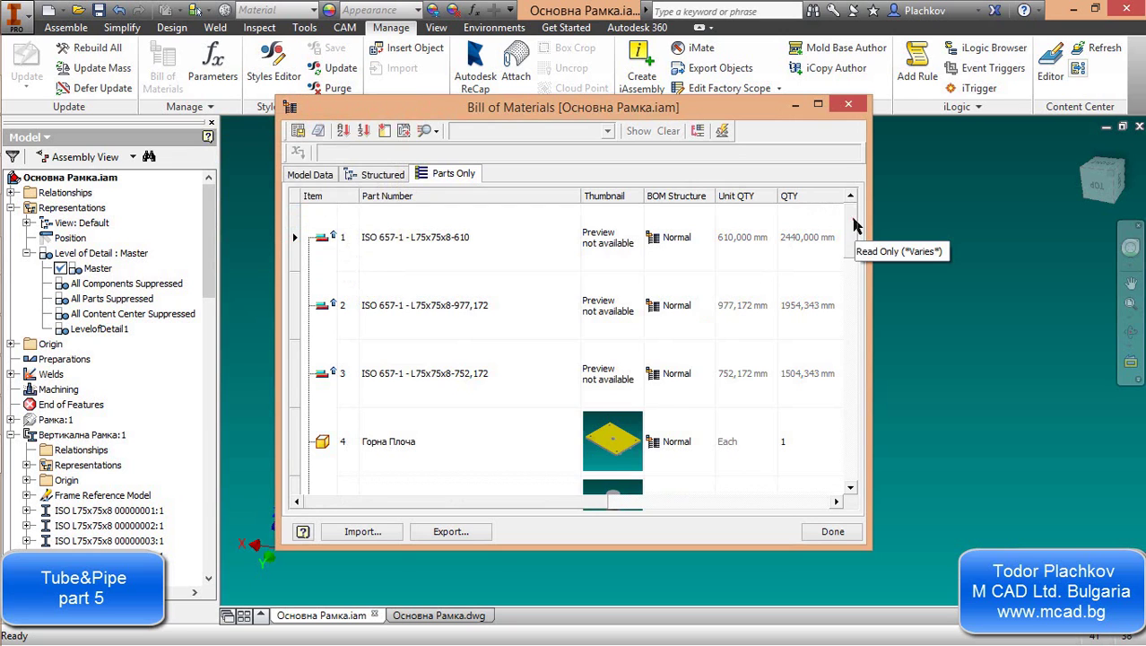
{"action": "mouse_move", "coordinate": [854, 226]}
{"action": "left_mouse_down"}
{"action": "mouse_move", "coordinate": [866, 453]}
{"action": "mouse_move", "coordinate": [855, 208]}
{"action": "left_mouse_up"}
{"action": "left_click", "coordinate": [826, 535]}
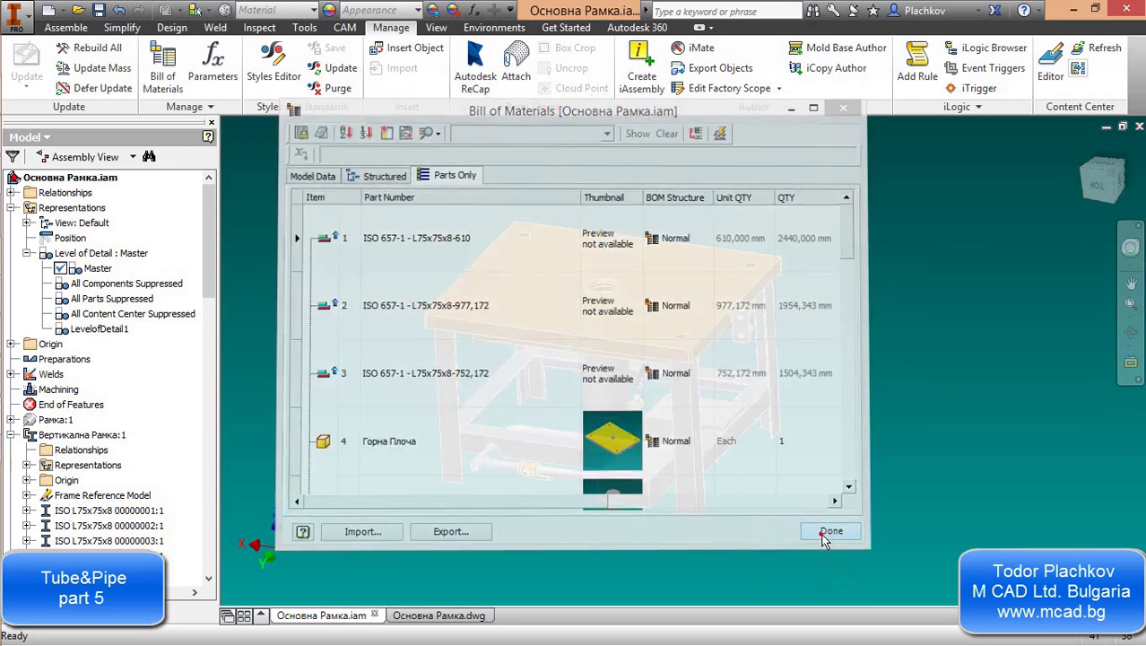
{"action": "left_click", "coordinate": [99, 11]}
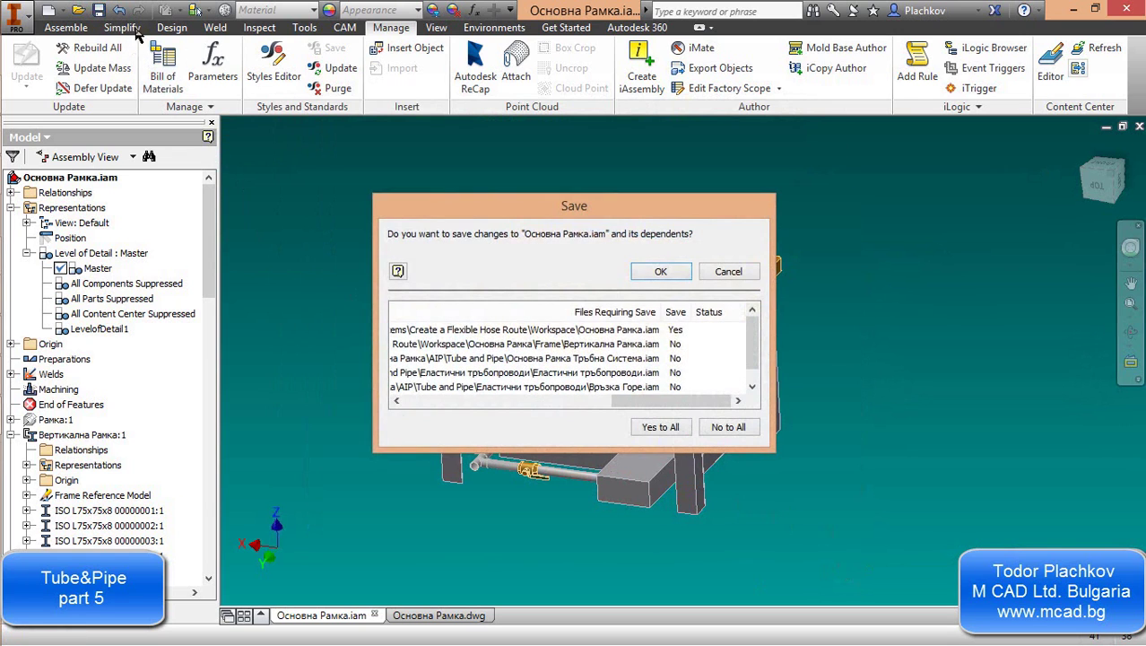
{"action": "left_click", "coordinate": [661, 270]}
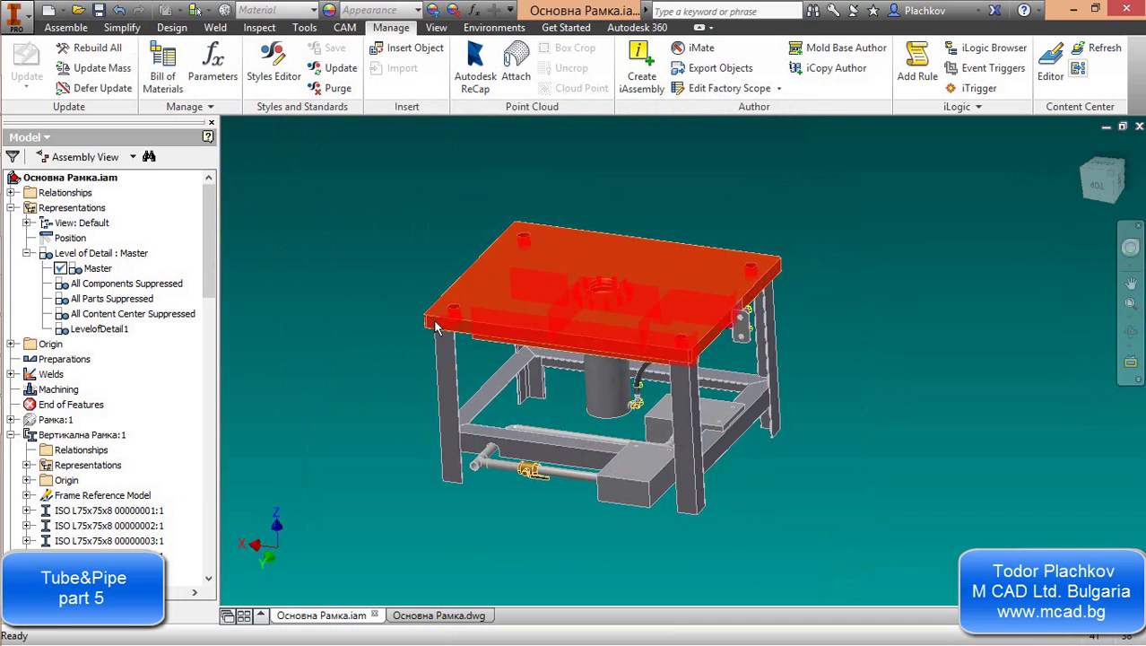
Switch to the Основна Рамка drawing and widen the parts list across the sheet
{"action": "left_click", "coordinate": [447, 615]}
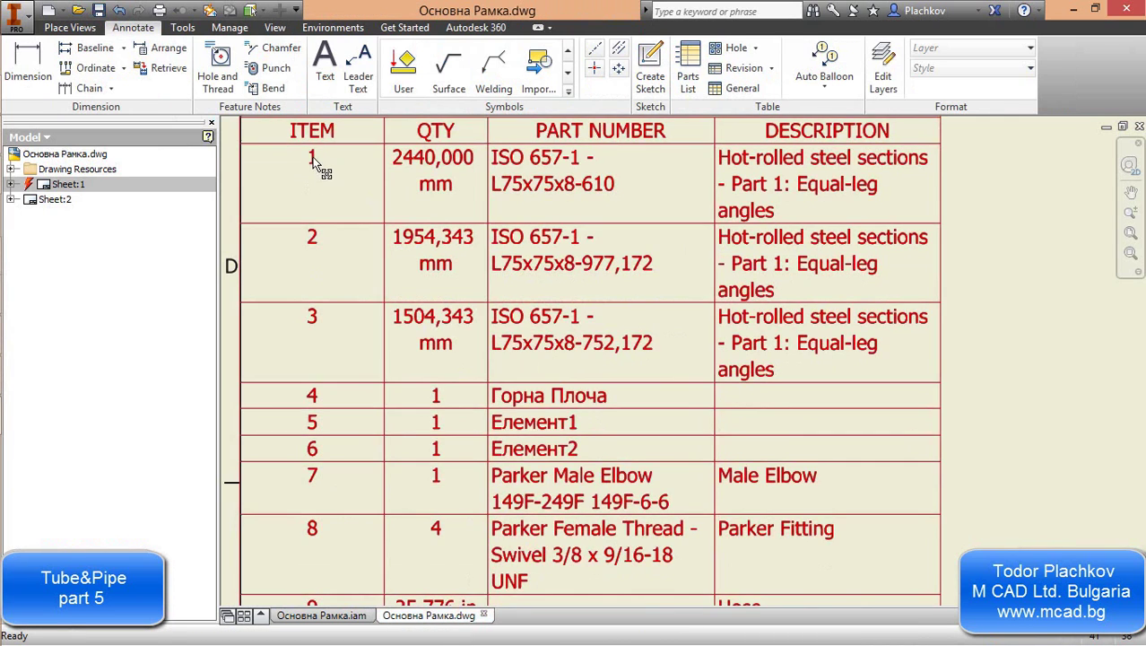
{"action": "scroll", "coordinate": [654, 192], "scroll_direction": "down", "scroll_amount": 2}
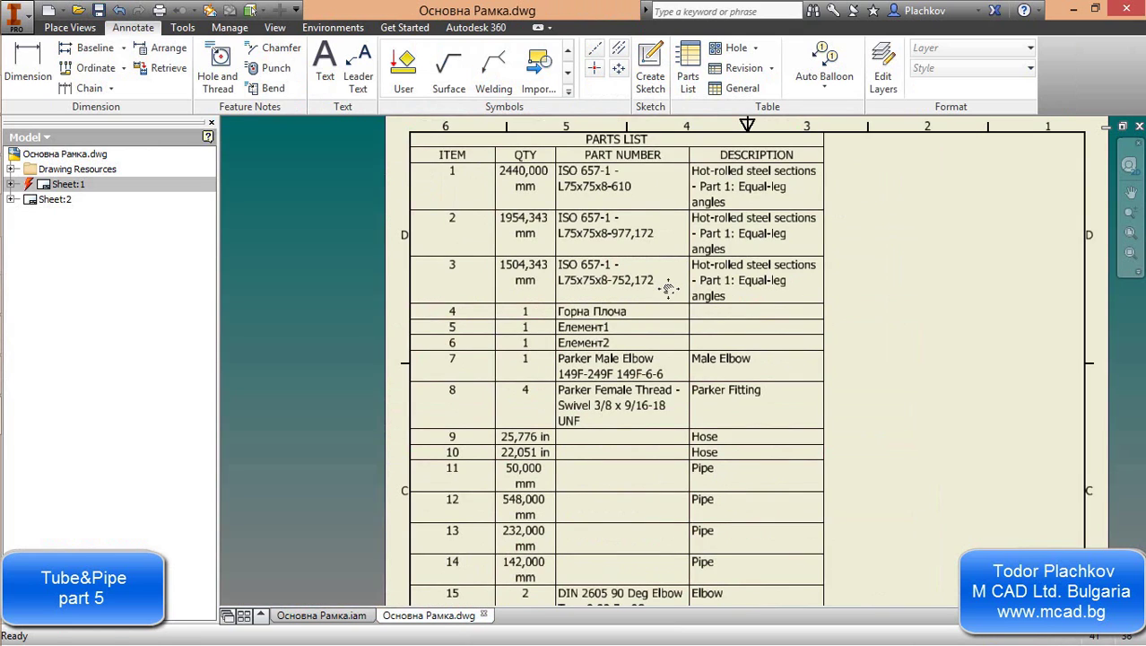
{"action": "left_click", "coordinate": [759, 330]}
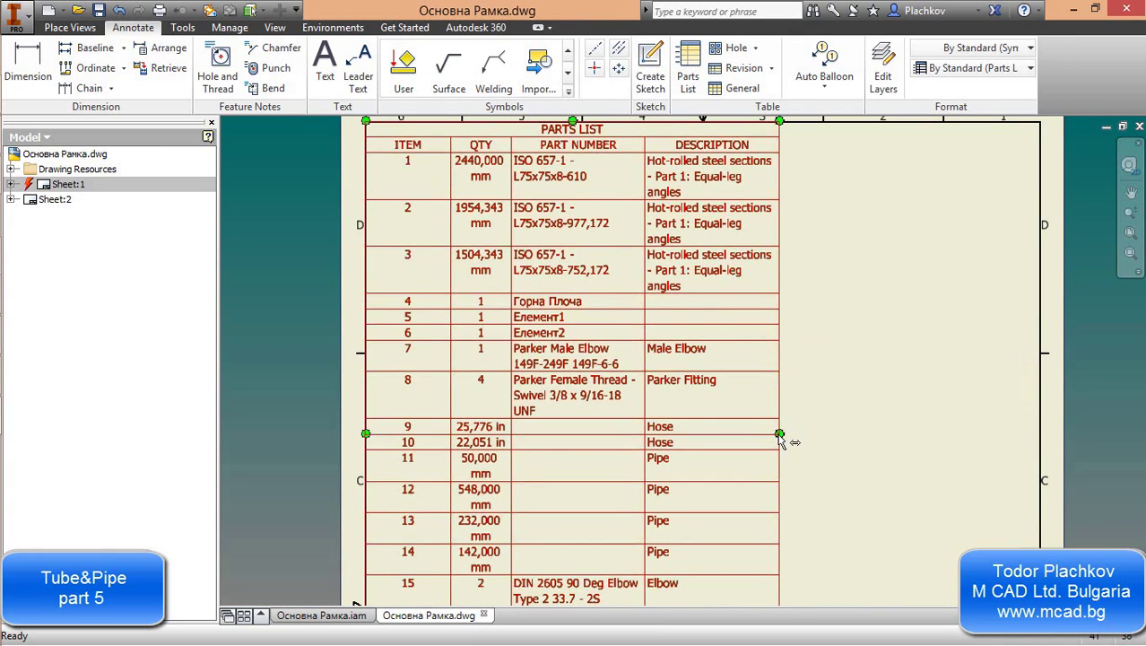
{"action": "left_click_drag", "start_coordinate": [780, 435], "coordinate": [1044, 427]}
Stretch the parts list down to the title block and check its top rows
{"action": "scroll", "coordinate": [816, 287], "scroll_direction": "down", "scroll_amount": 2}
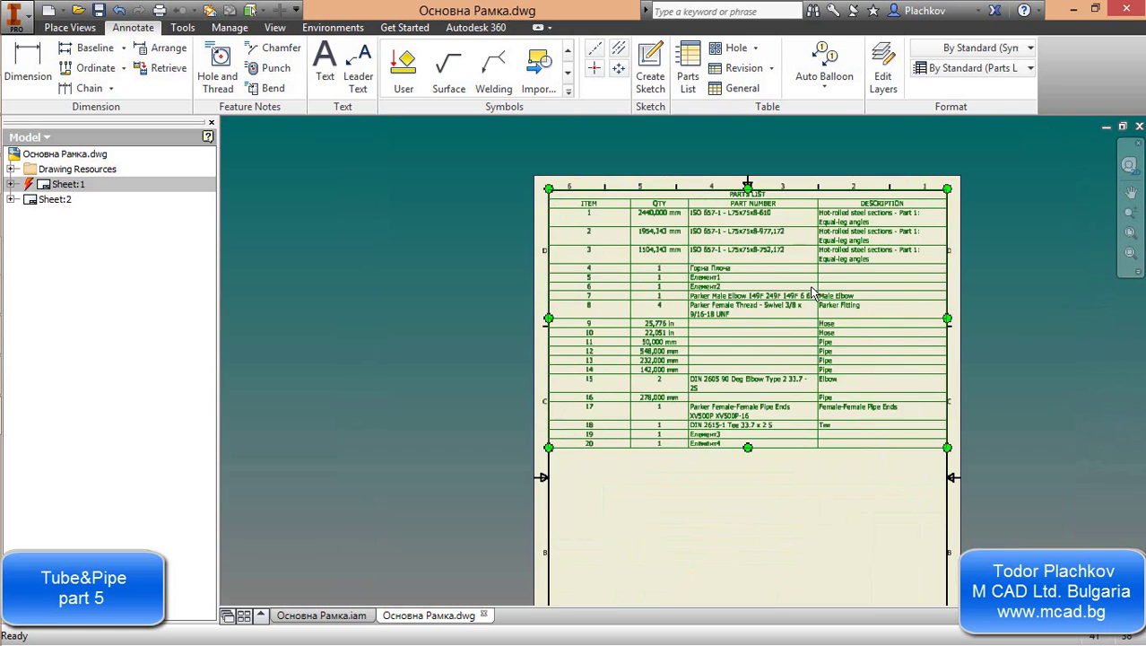
{"action": "middle_click_drag", "start_coordinate": [796, 379], "coordinate": [680, 255]}
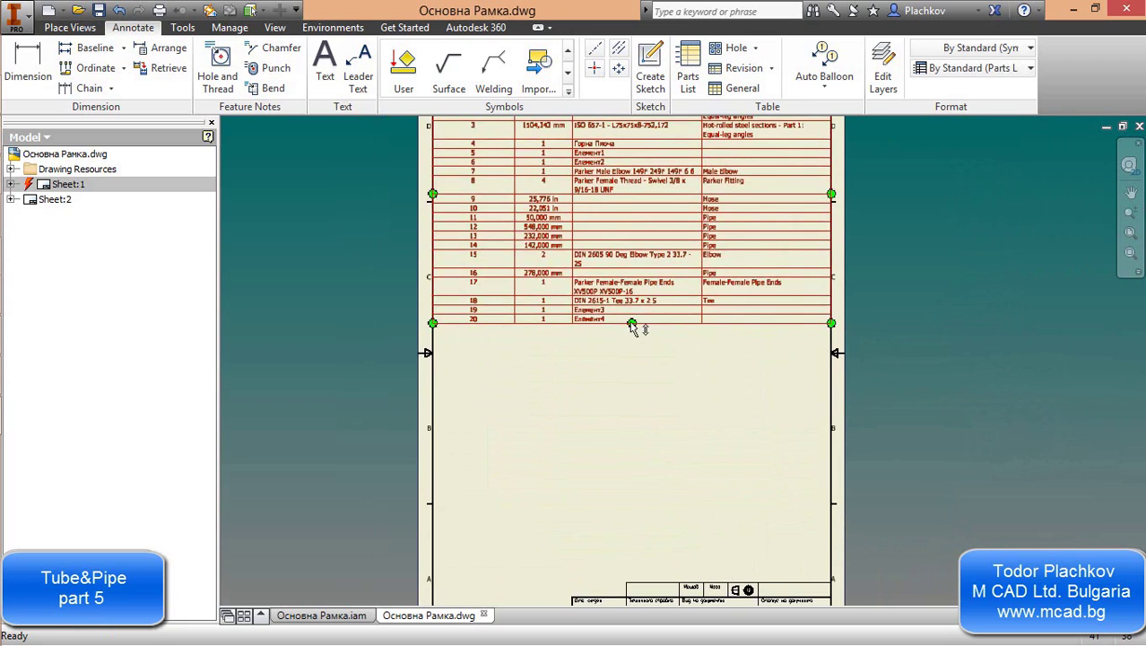
{"action": "left_click_drag", "start_coordinate": [632, 325], "coordinate": [618, 588]}
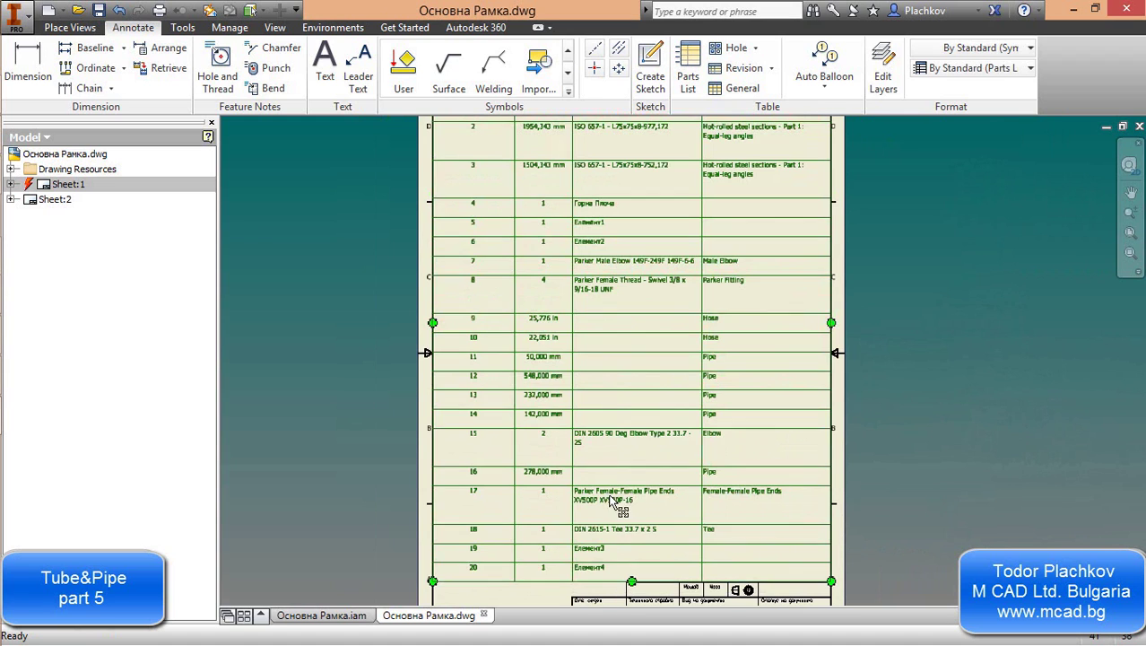
{"action": "scroll", "coordinate": [637, 271], "scroll_direction": "up", "scroll_amount": 3}
{"action": "scroll", "coordinate": [637, 271], "scroll_direction": "down", "scroll_amount": 2}
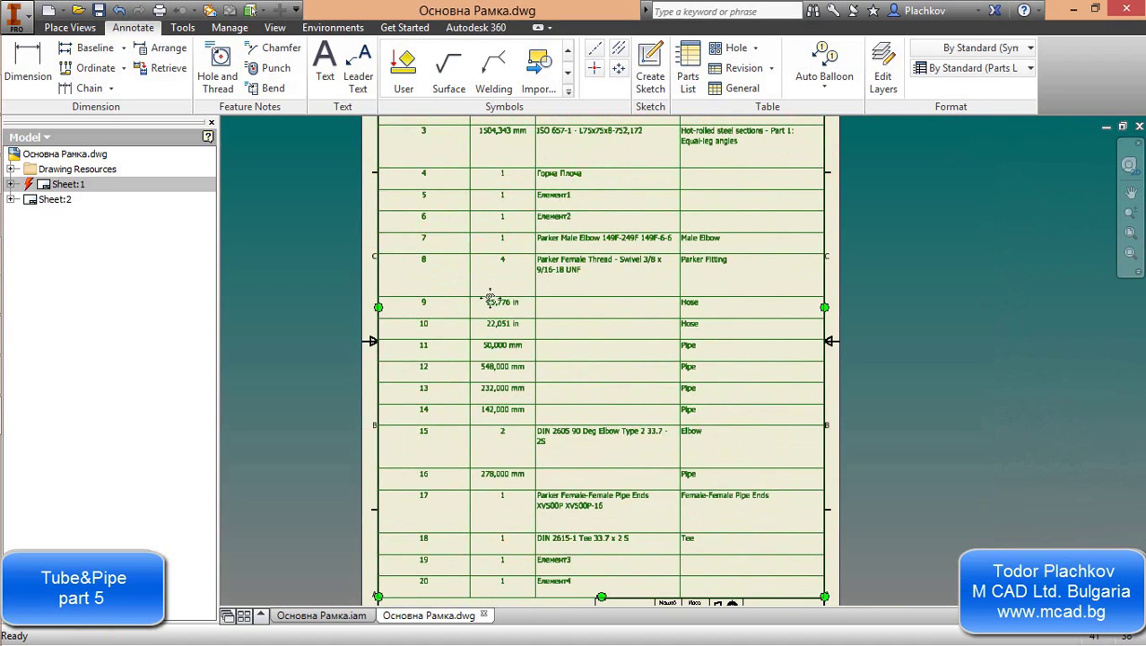
{"action": "scroll", "coordinate": [503, 305], "scroll_direction": "up", "scroll_amount": 3}
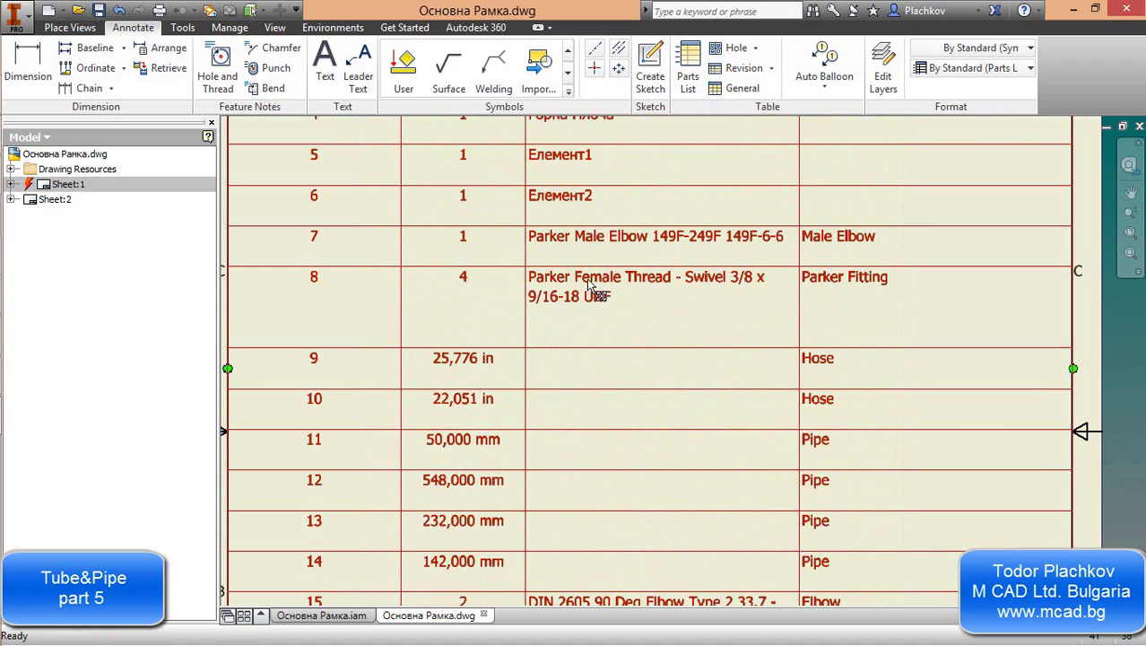
{"action": "scroll", "coordinate": [598, 282], "scroll_direction": "down", "scroll_amount": 2}
{"action": "middle_click_drag", "start_coordinate": [539, 197], "coordinate": [538, 308]}
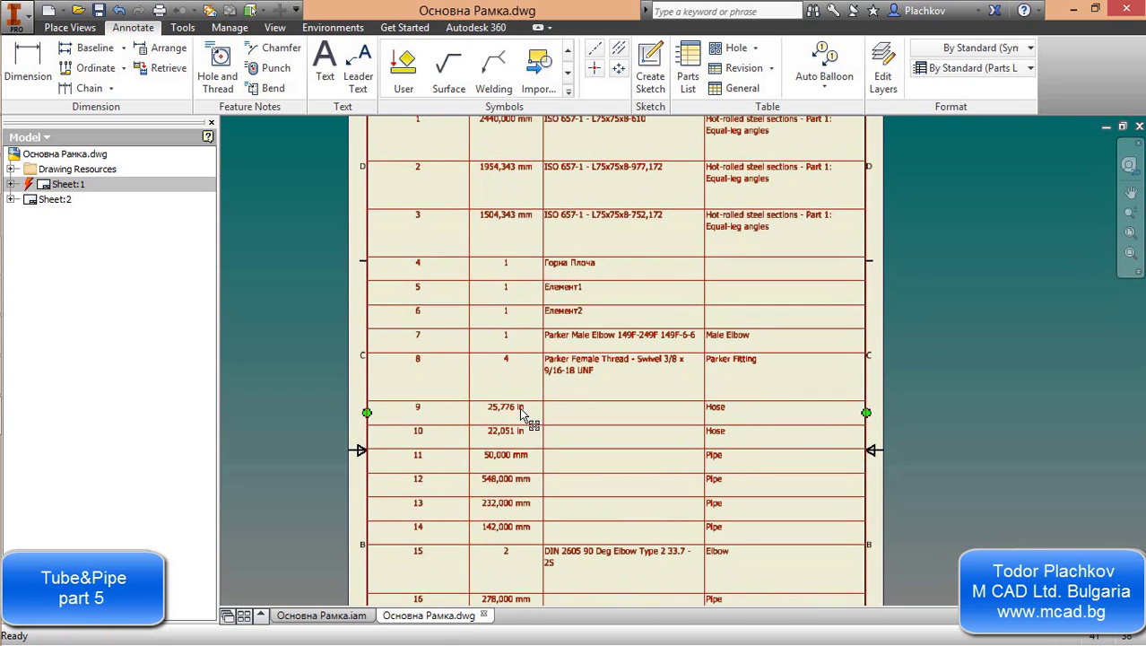
{"action": "middle_click_drag", "start_coordinate": [512, 277], "coordinate": [517, 368]}
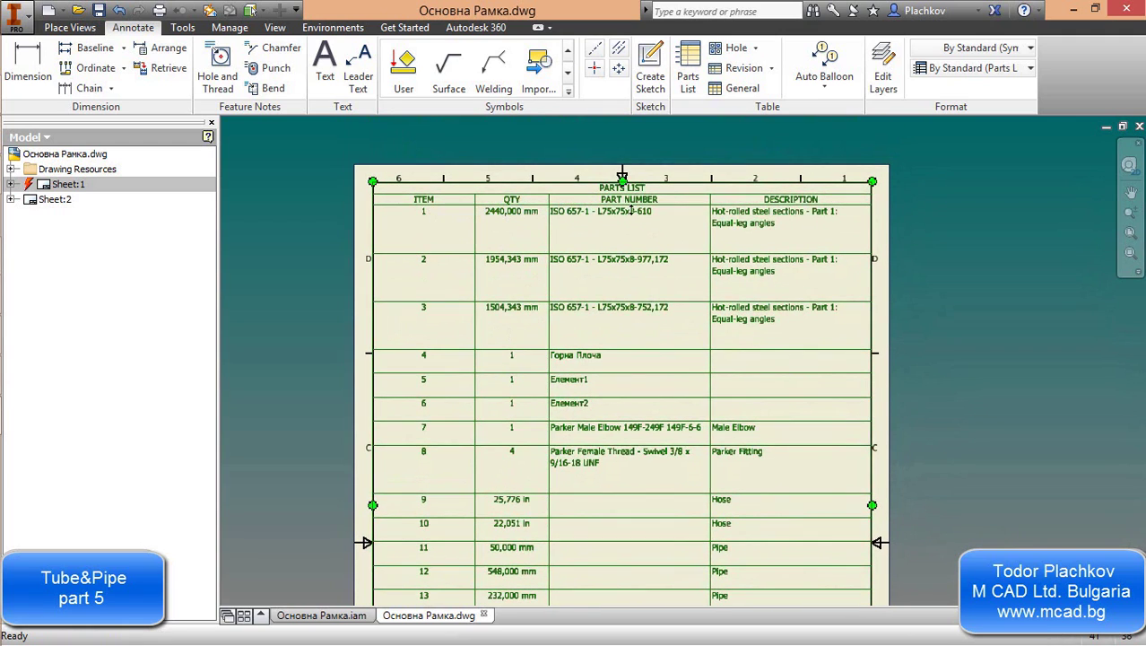
{"action": "scroll", "coordinate": [666, 212], "scroll_direction": "down", "scroll_amount": 3}
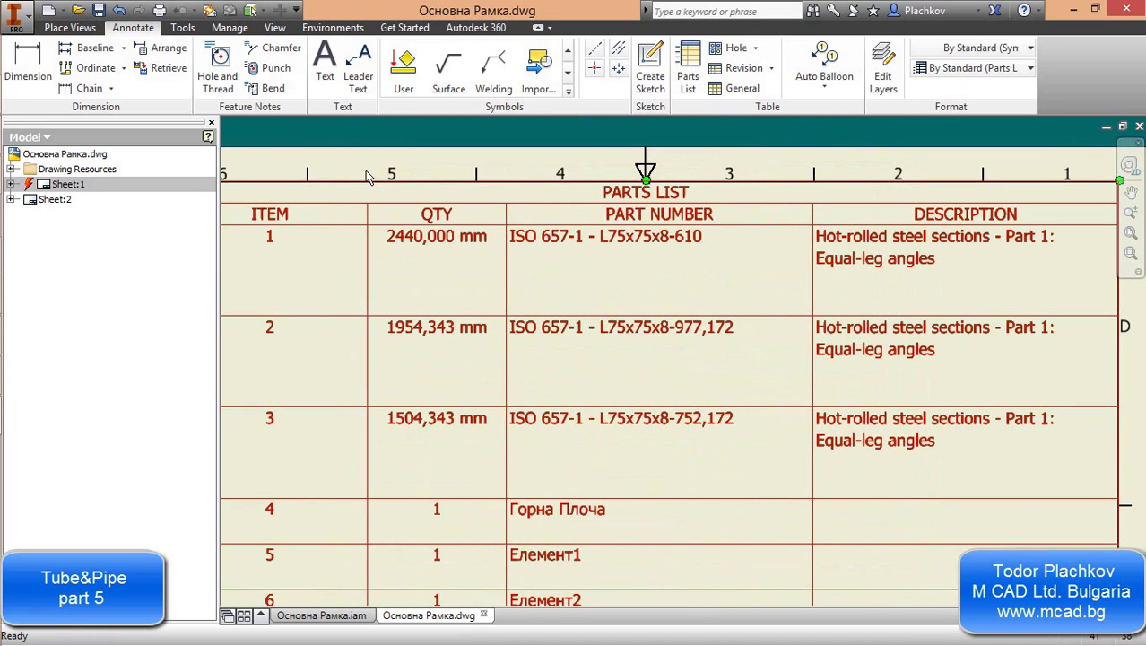
Open the Styles Editor from the Manage tab and select the Parts List (ISO) style
{"action": "left_click", "coordinate": [183, 28]}
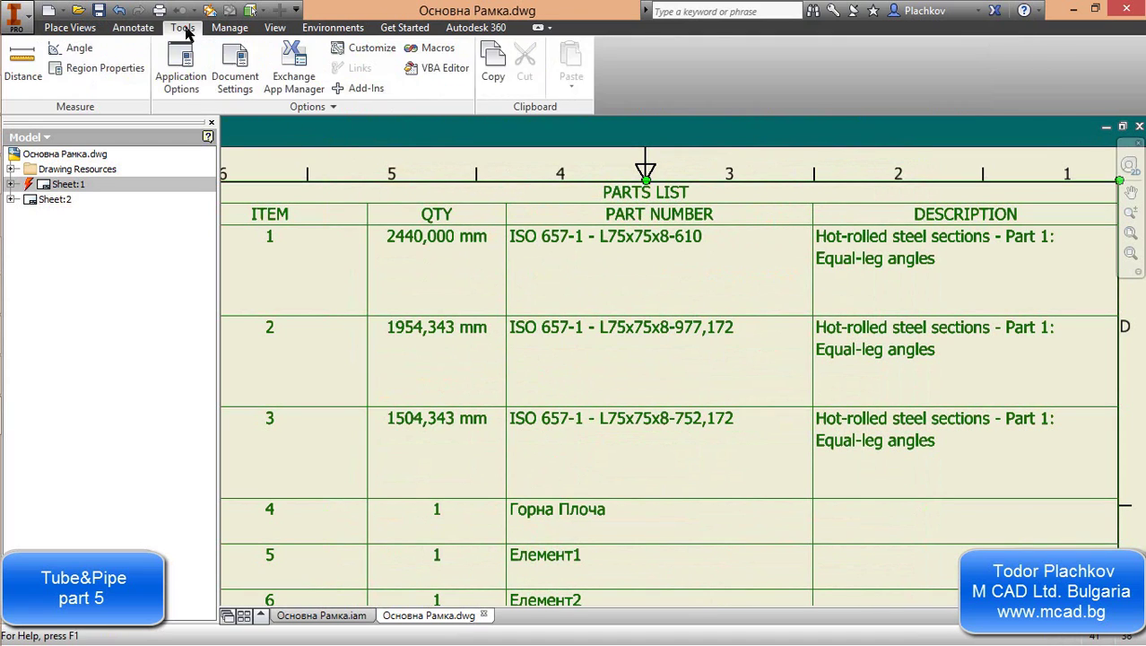
{"action": "left_click", "coordinate": [227, 29]}
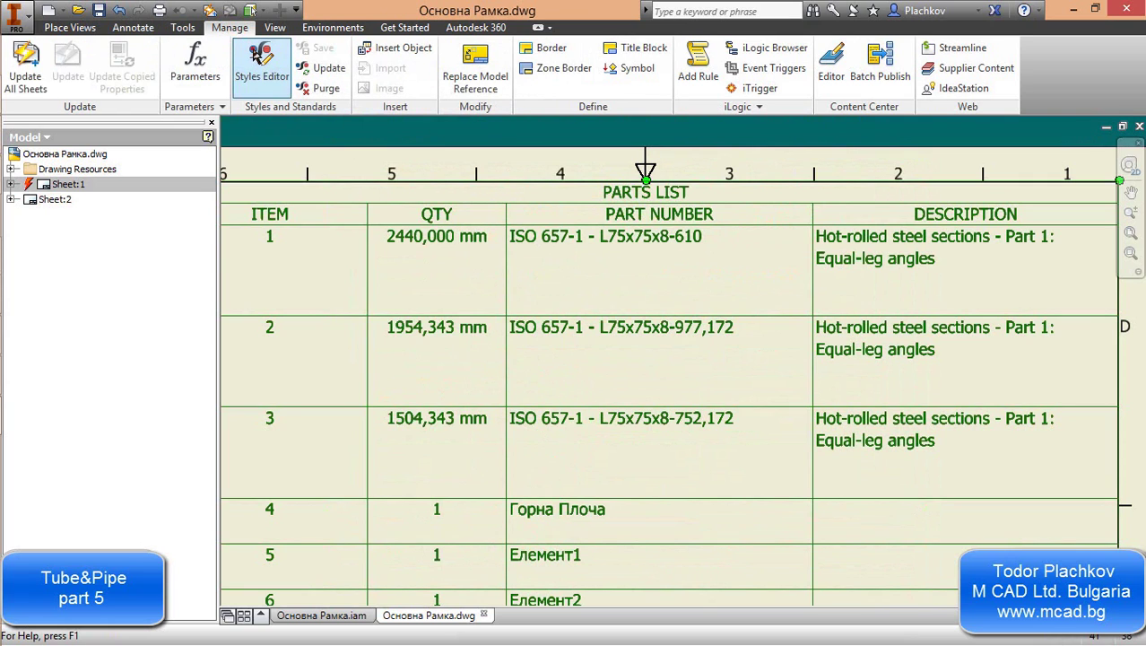
{"action": "left_click", "coordinate": [256, 54]}
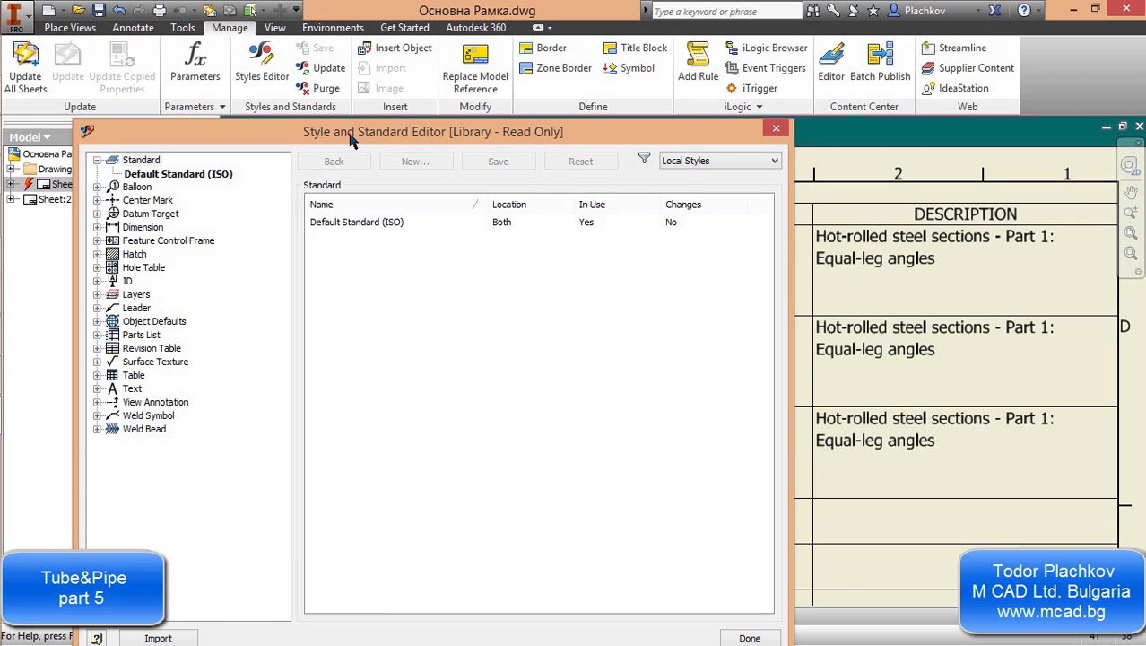
{"action": "left_click_drag", "start_coordinate": [349, 137], "coordinate": [474, 54]}
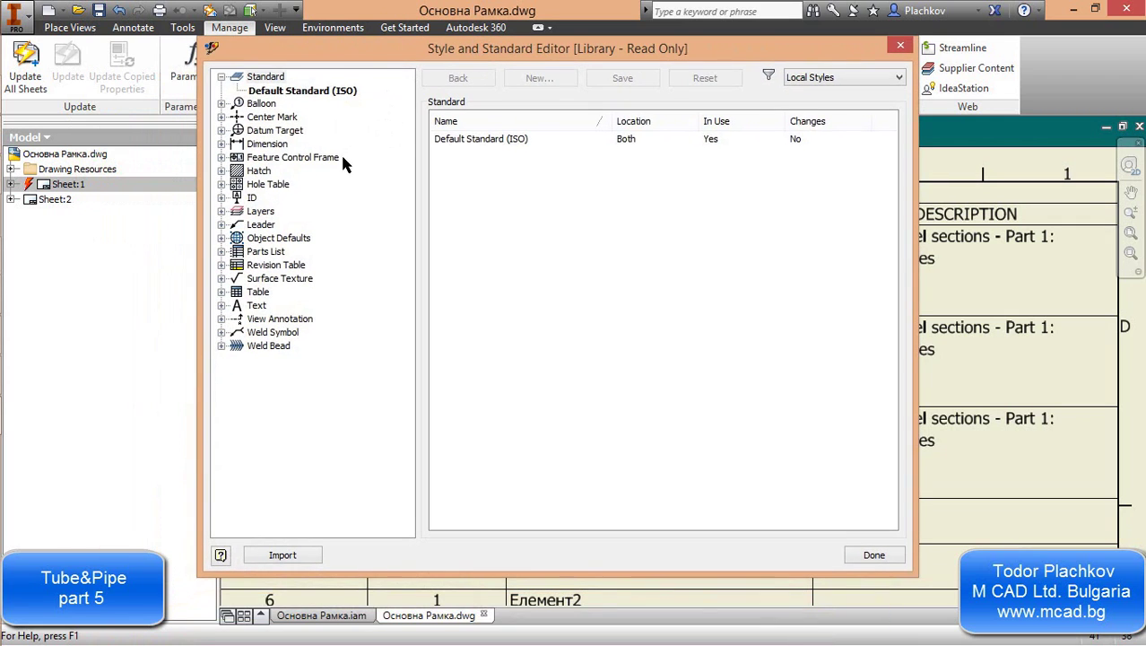
{"action": "left_click", "coordinate": [221, 252]}
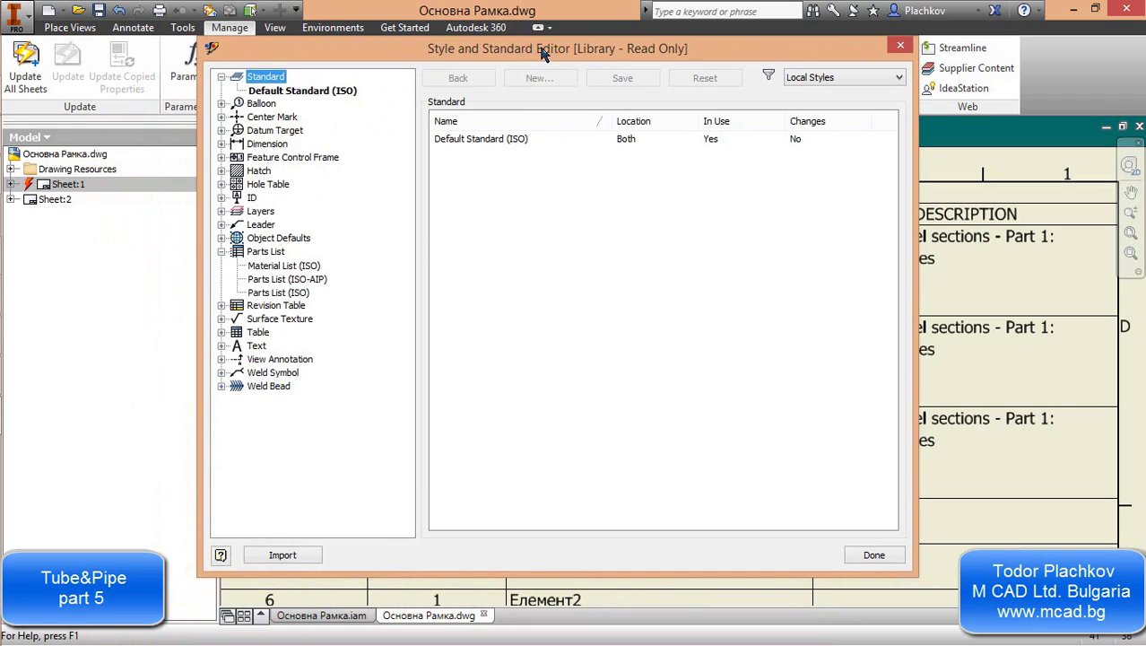
{"action": "left_click_drag", "start_coordinate": [543, 54], "coordinate": [615, 256]}
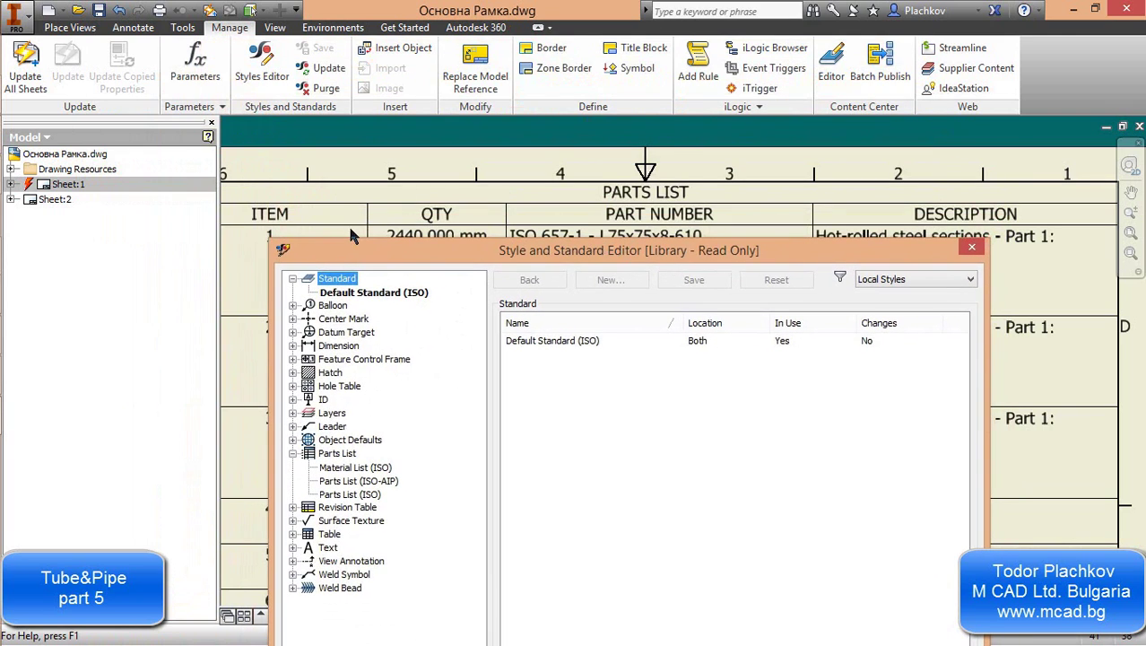
{"action": "left_click", "coordinate": [348, 494]}
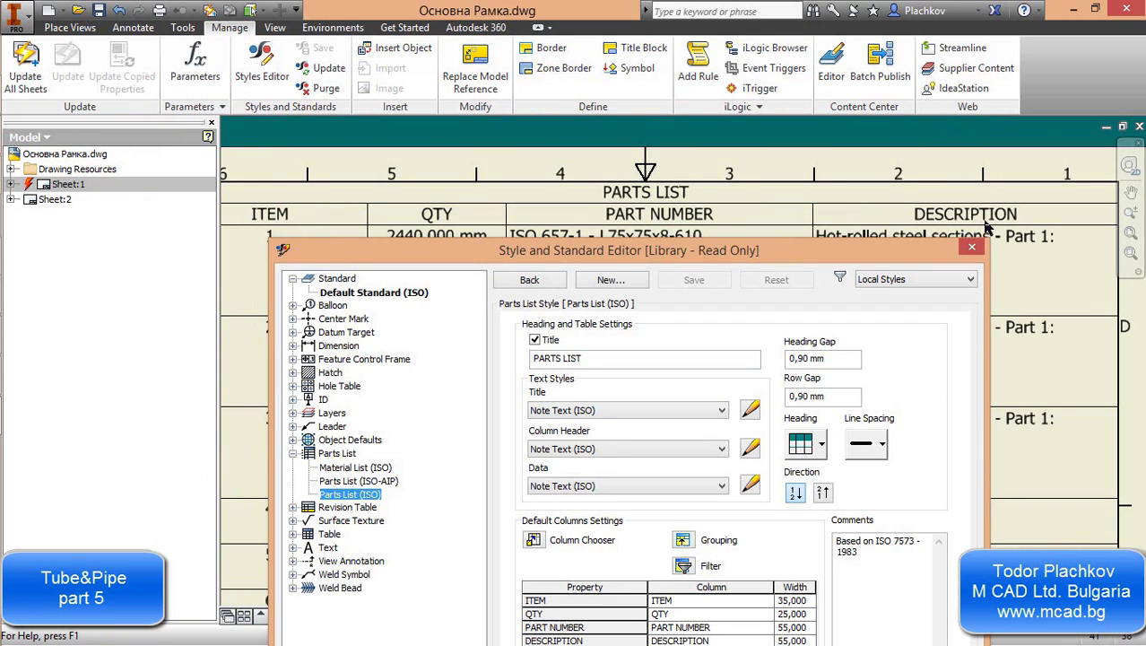
{"action": "left_click_drag", "start_coordinate": [606, 252], "coordinate": [572, 87]}
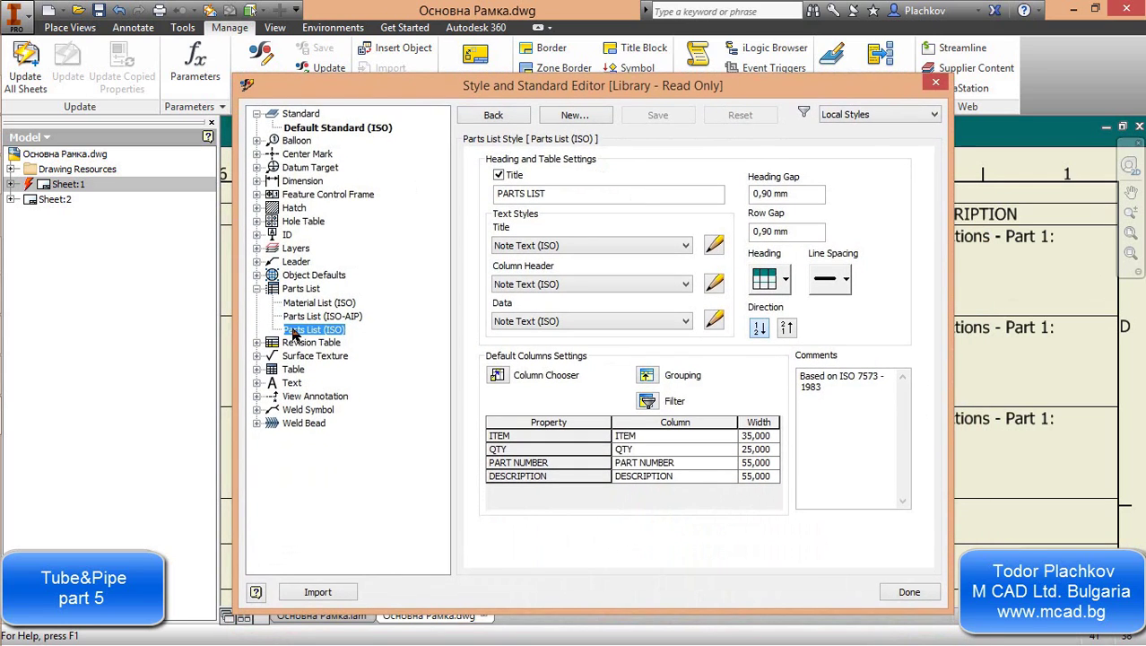
Create New Style as a copy of Parts List (ISO), then reselect Parts List (ISO)
{"action": "right_click", "coordinate": [332, 325]}
{"action": "left_click", "coordinate": [302, 333]}
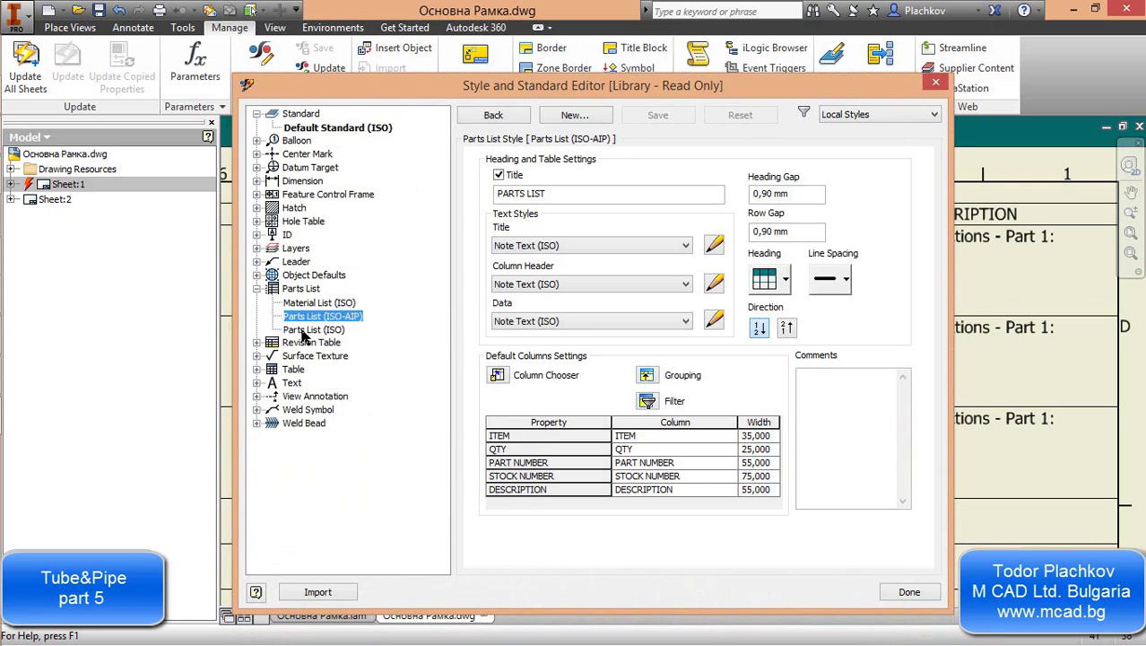
{"action": "right_click", "coordinate": [303, 334]}
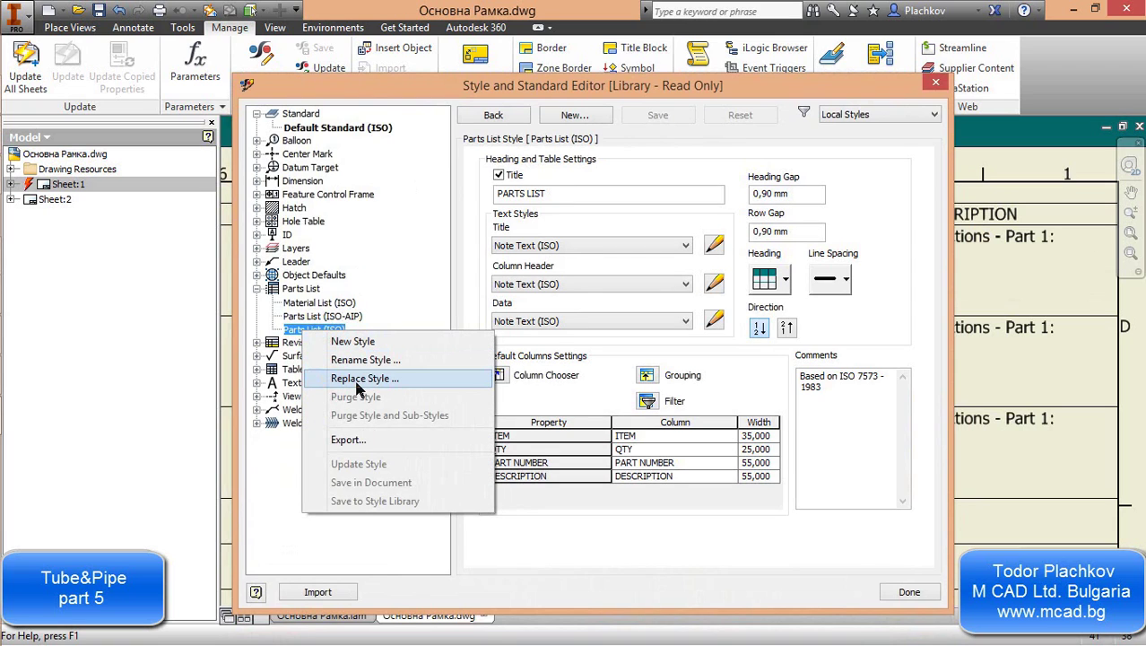
{"action": "left_click", "coordinate": [352, 342]}
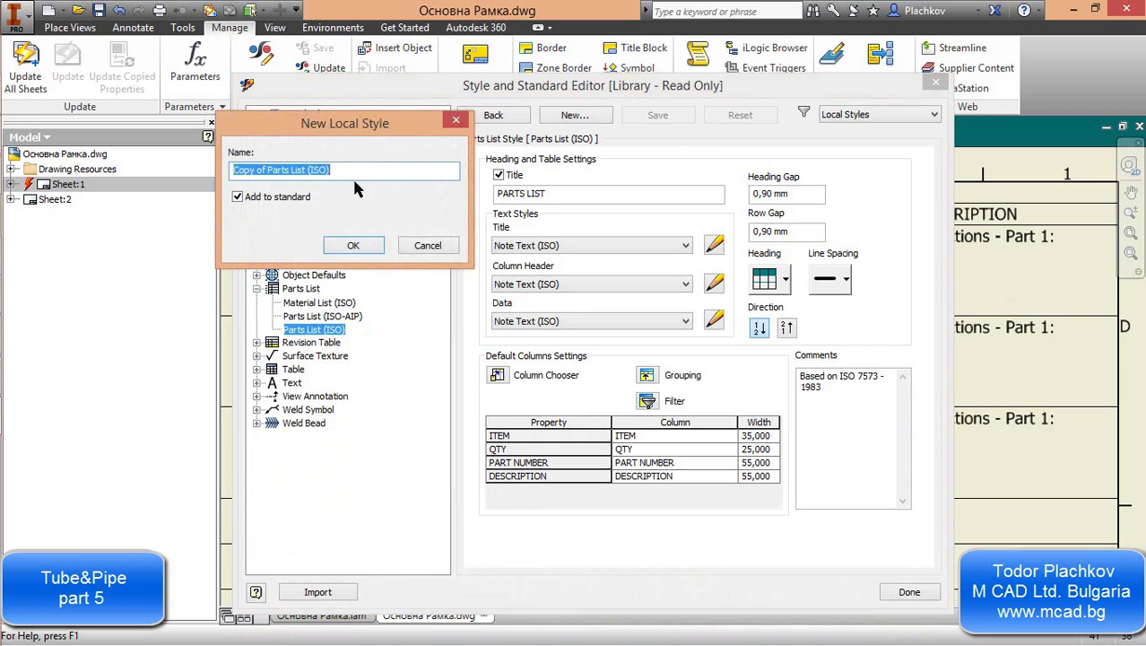
{"action": "type", "text": "New Style"}
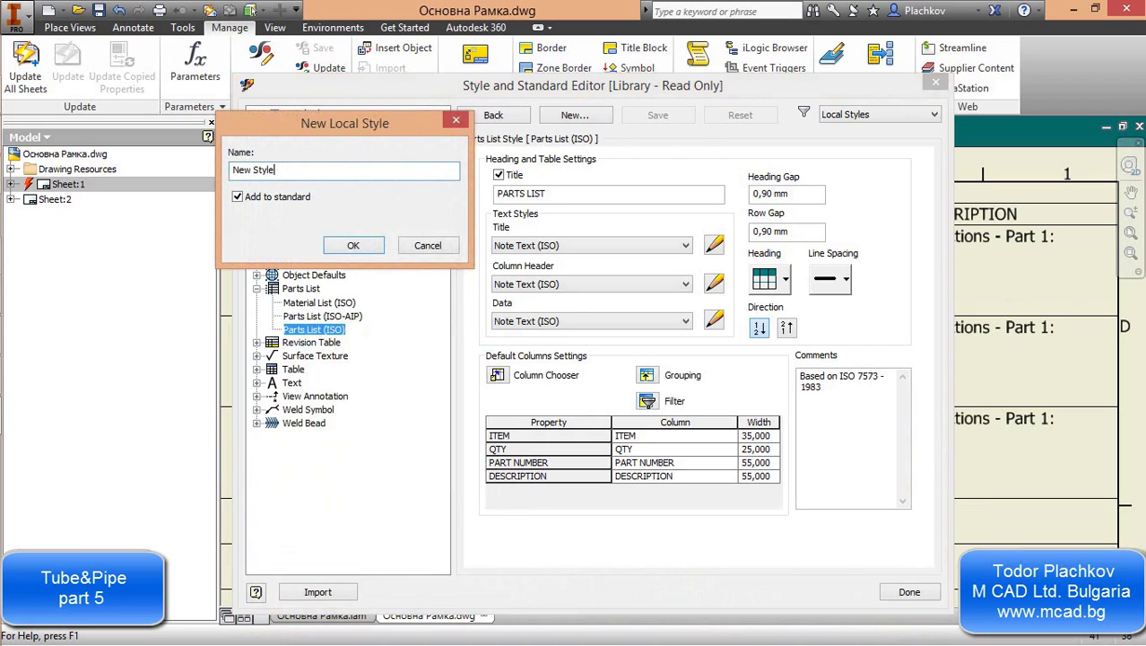
{"action": "left_click", "coordinate": [354, 247]}
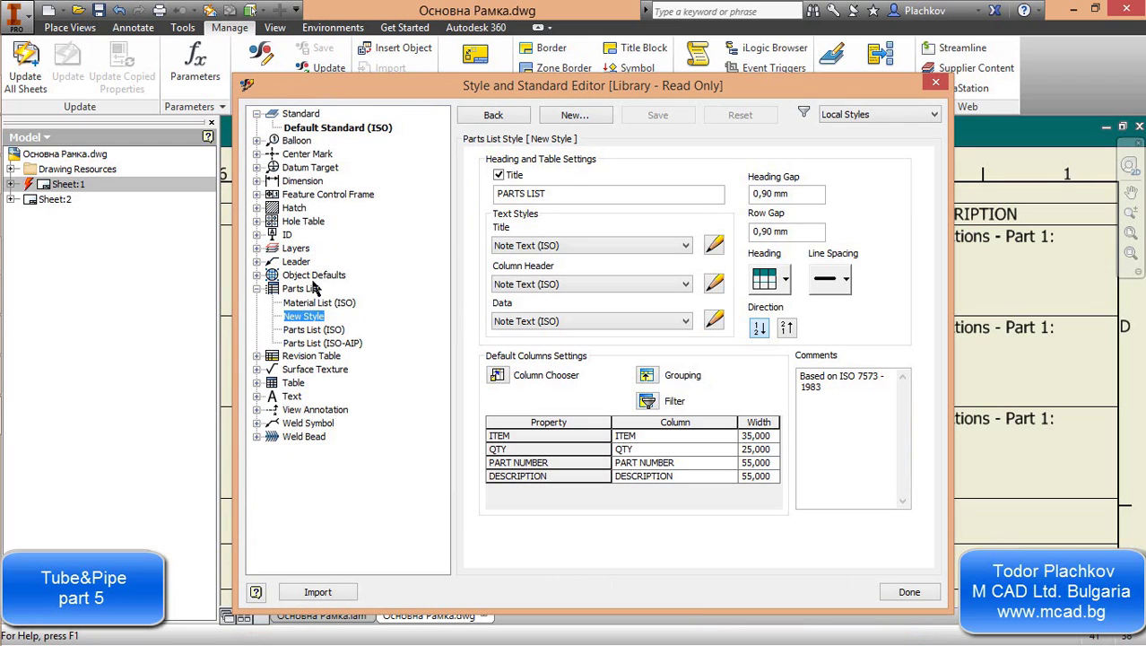
{"action": "left_click", "coordinate": [313, 330]}
Replace the Parts List (ISO) style with New Style, purge the old style, and select New Style
{"action": "right_click", "coordinate": [314, 330]}
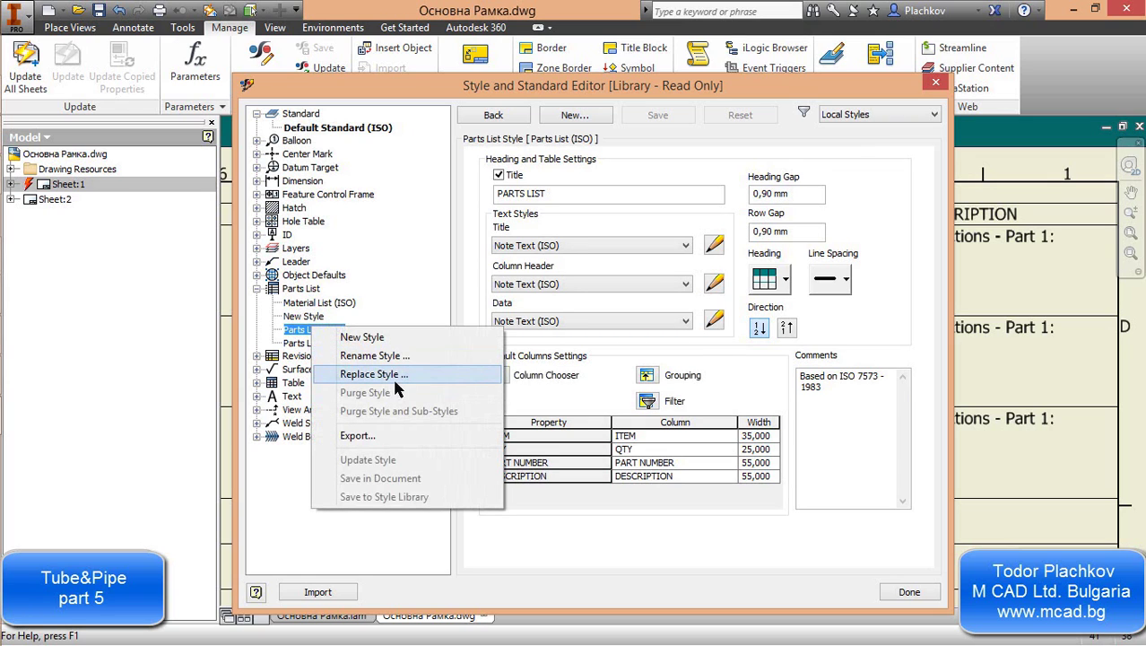
{"action": "left_click", "coordinate": [376, 377]}
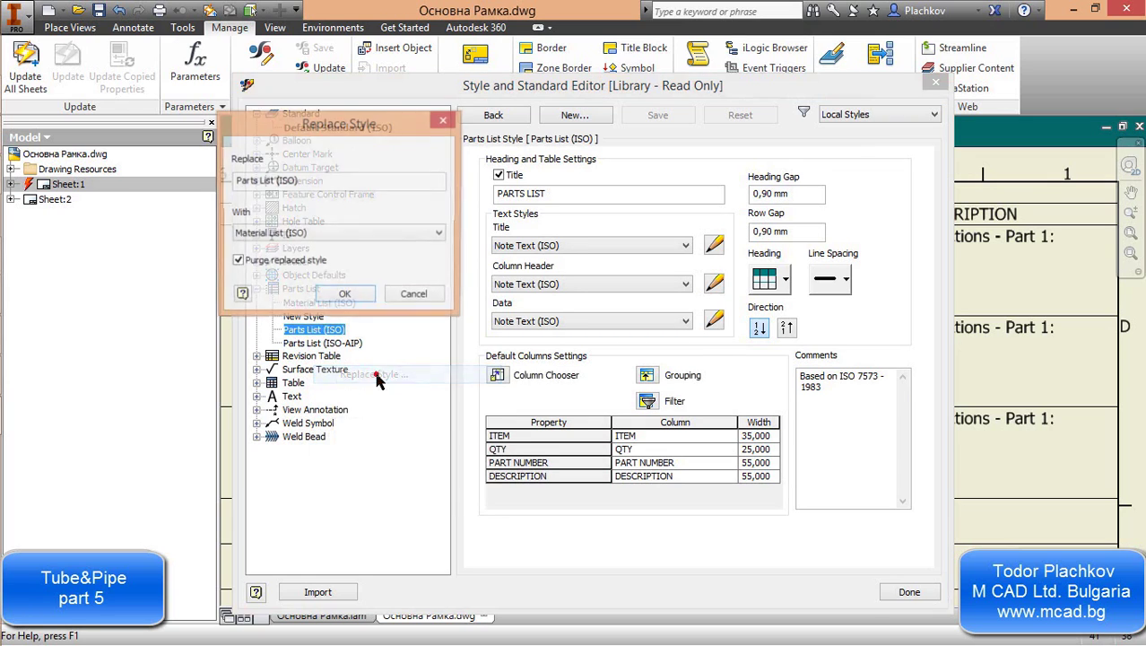
{"action": "left_click", "coordinate": [305, 233]}
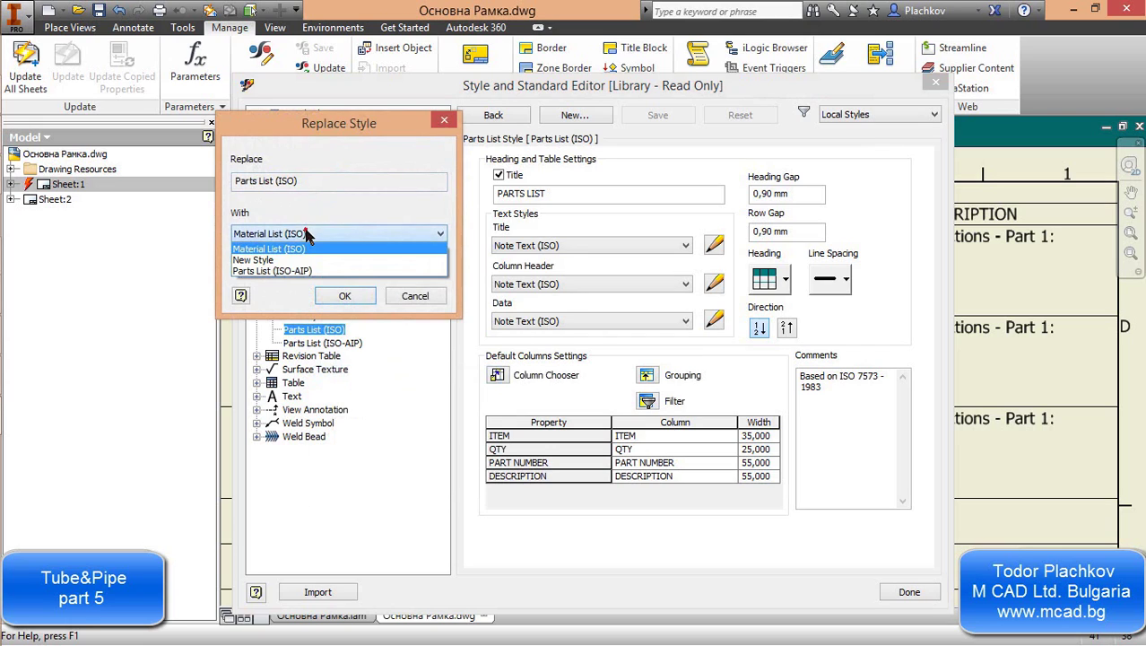
{"action": "left_click", "coordinate": [257, 260]}
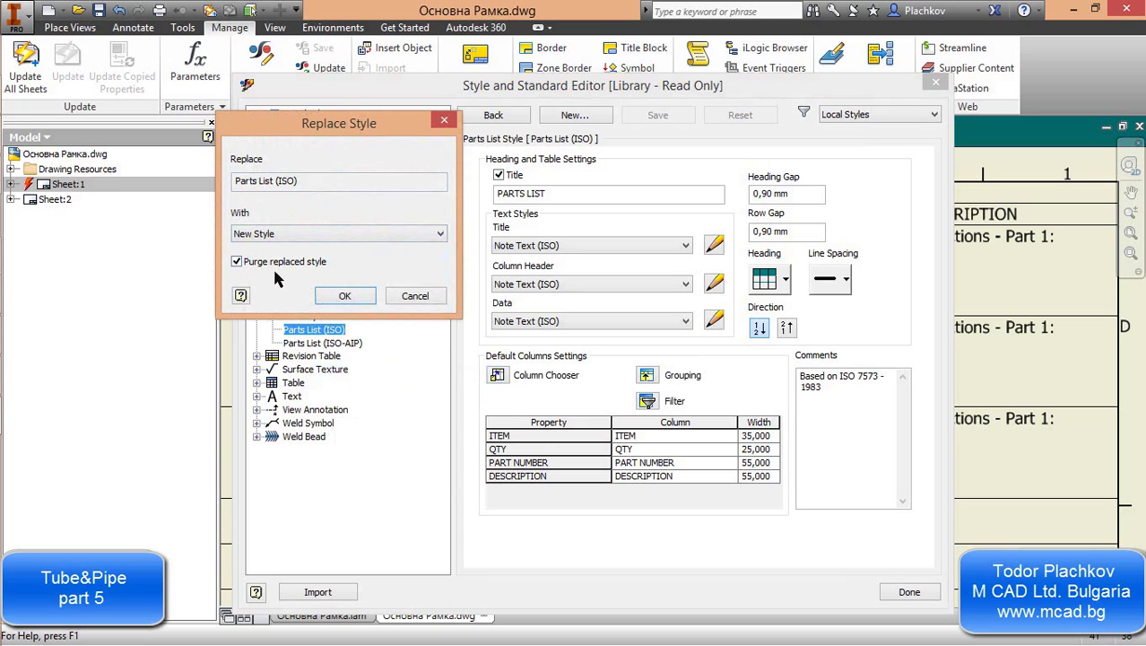
{"action": "left_click", "coordinate": [343, 295]}
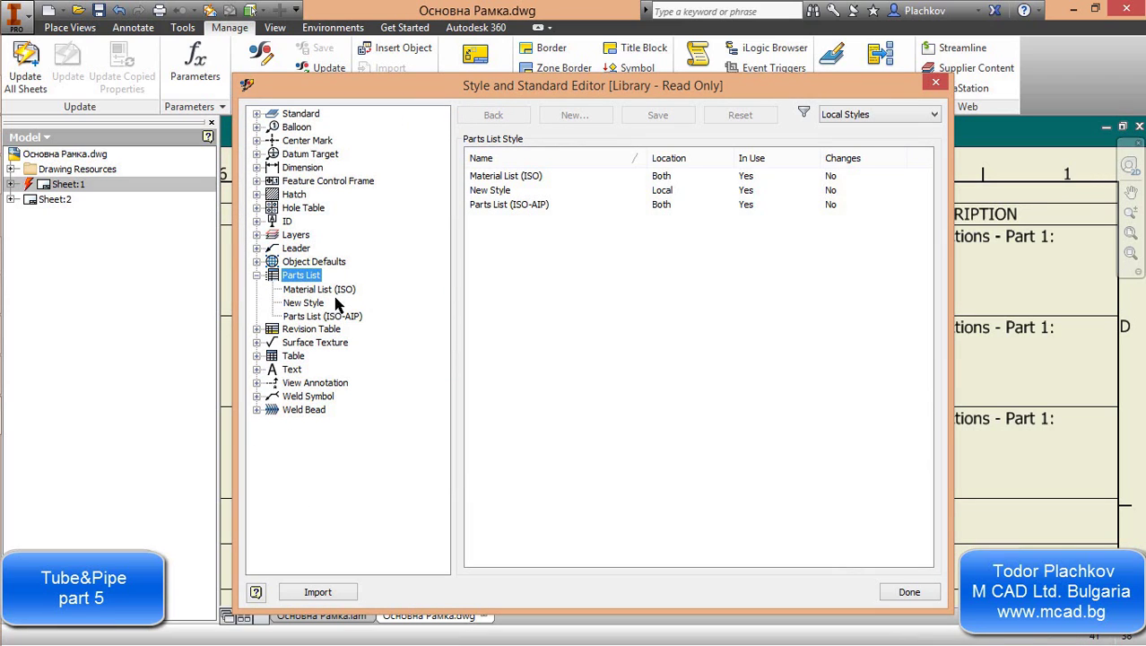
{"action": "left_click", "coordinate": [305, 302]}
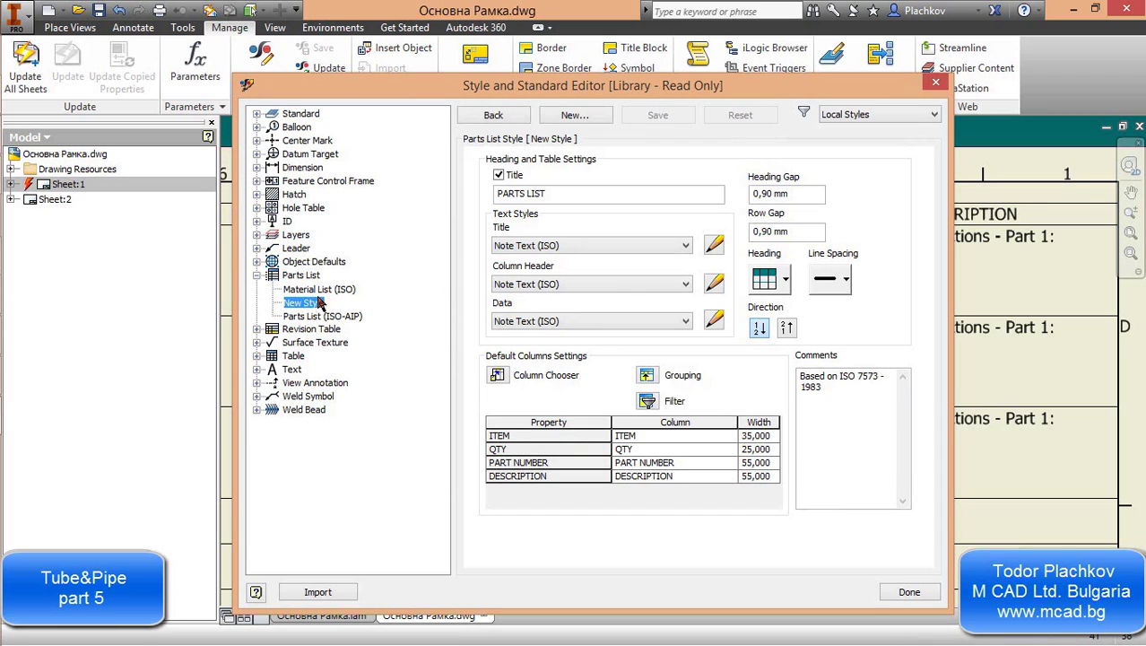
Turn off the New Style title and rename the ITEM column heading to N
{"action": "left_click", "coordinate": [499, 175]}
{"action": "left_click", "coordinate": [499, 175]}
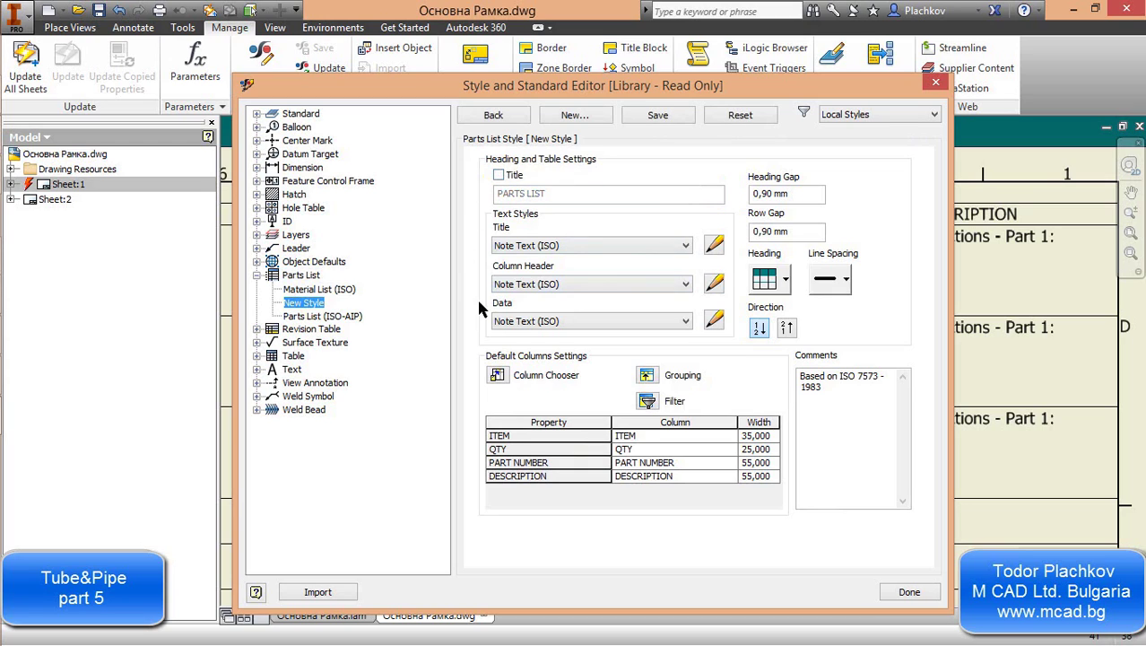
{"action": "left_click", "coordinate": [653, 440]}
{"action": "double_click", "coordinate": [653, 439]}
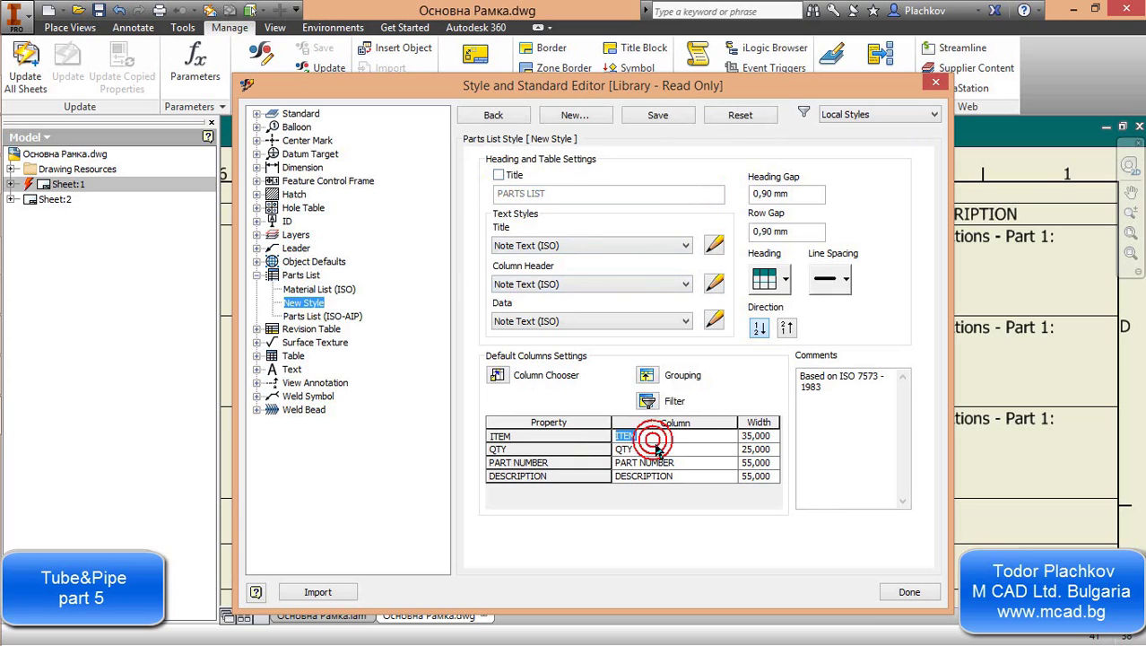
{"action": "type", "text": "N"}
{"action": "left_click", "coordinate": [656, 449]}
Rename the other headings to Кол., Наименование and Описание, and add new parts at the top
{"action": "double_click", "coordinate": [624, 450]}
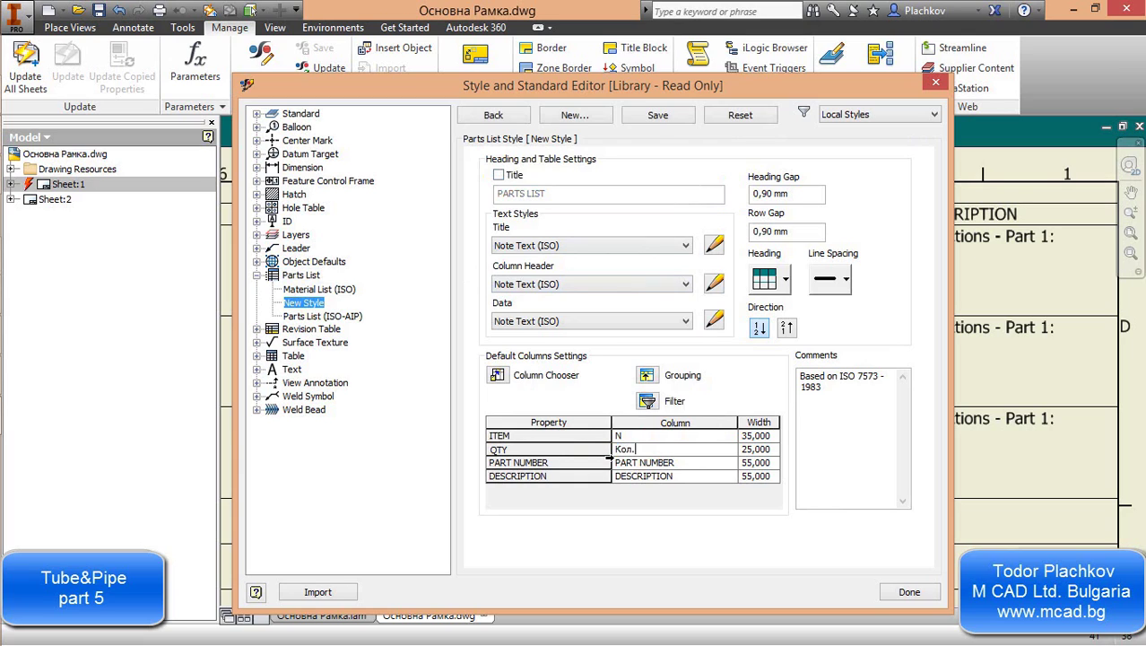
{"action": "left_click", "coordinate": [668, 463]}
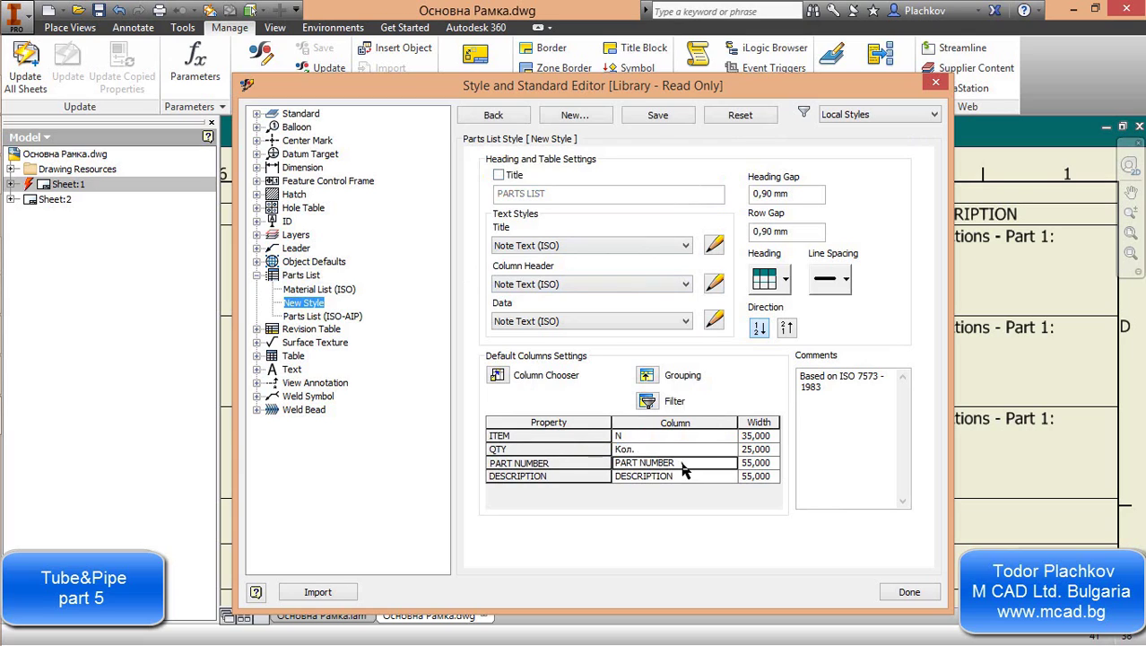
{"action": "double_click", "coordinate": [668, 463]}
{"action": "type", "text": "Наименование"}
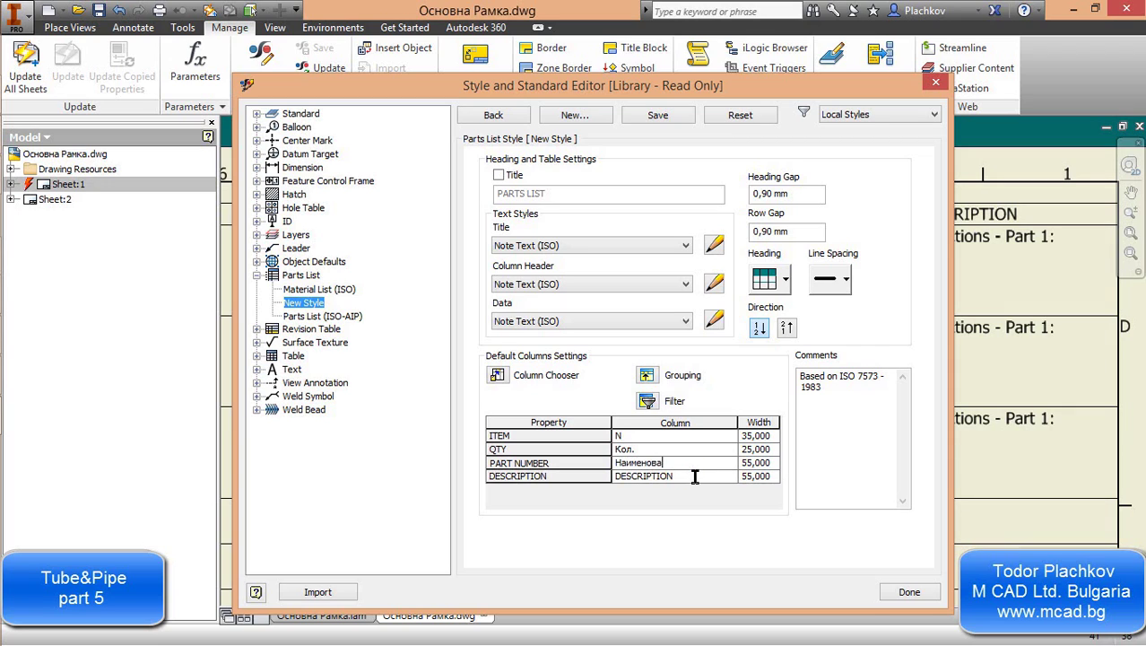
{"action": "double_click", "coordinate": [674, 479]}
{"action": "type", "text": "Оп"}
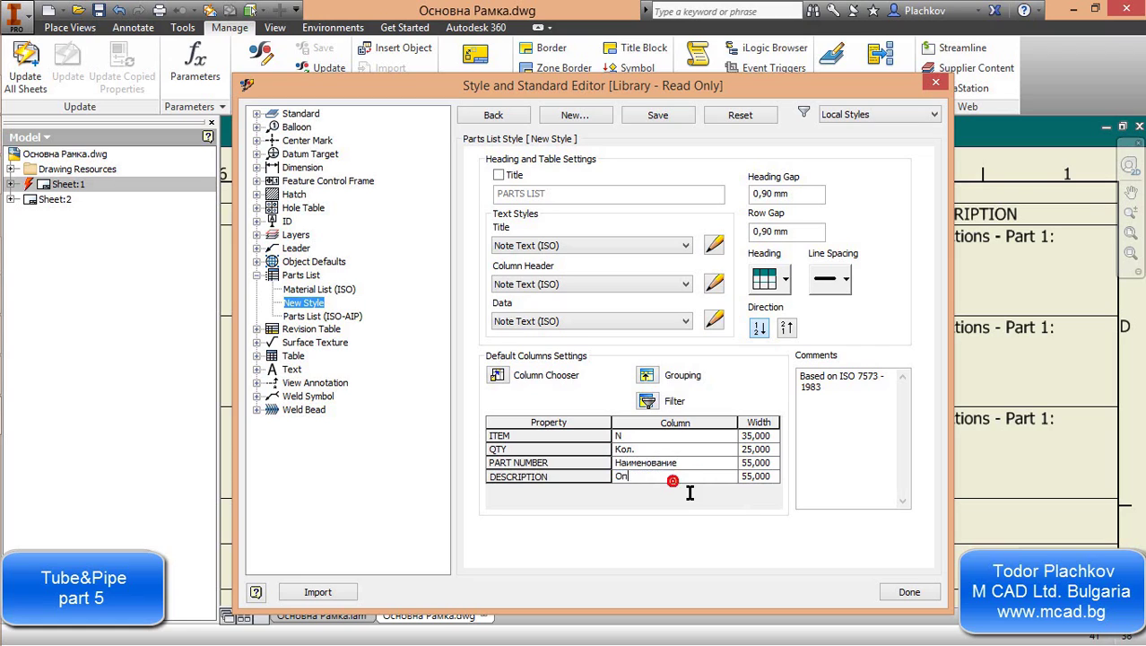
{"action": "type", "text": "исание"}
{"action": "key", "text": "Up"}
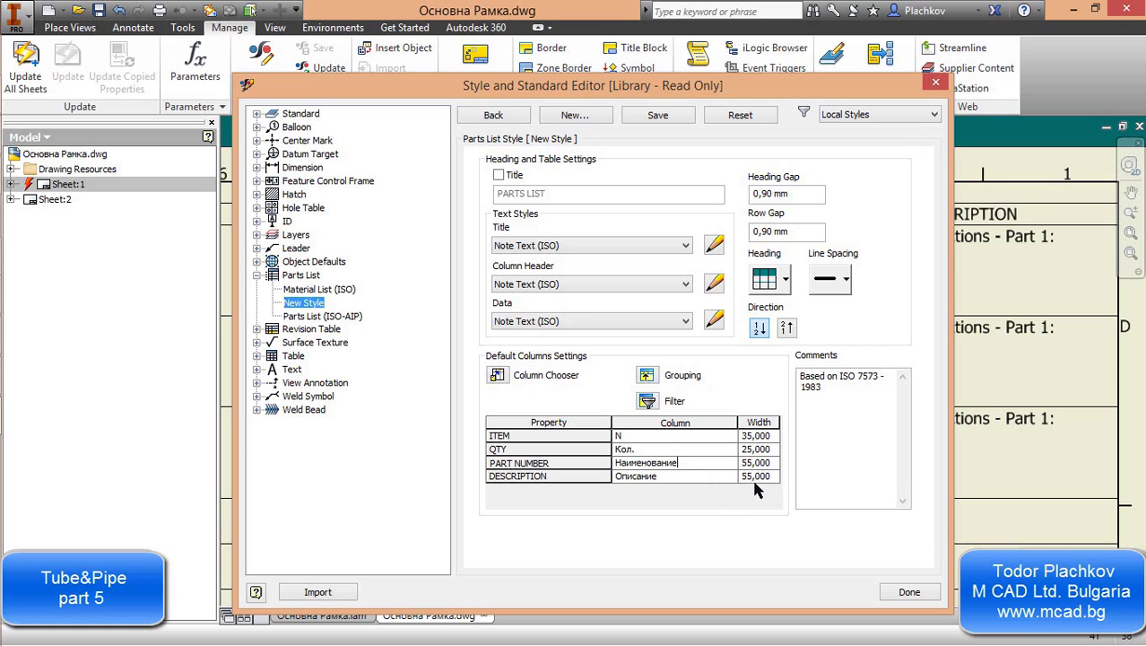
{"action": "left_click", "coordinate": [786, 329]}
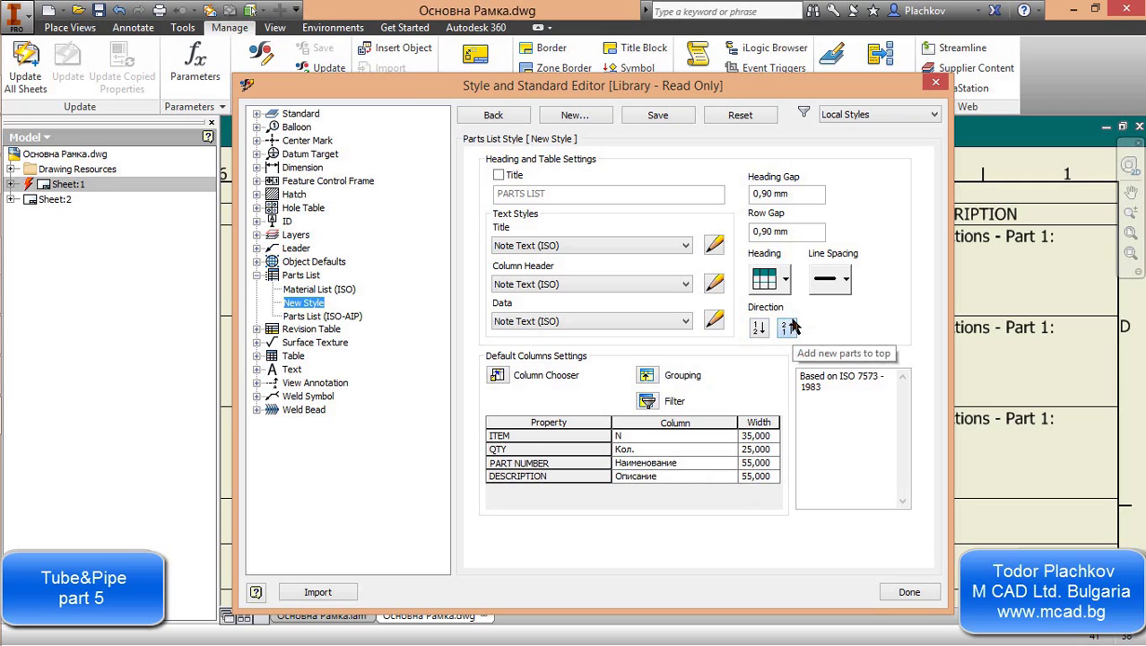
Set the New Style heading placement so column headings sit at the bottom of the table
{"action": "left_click", "coordinate": [783, 281]}
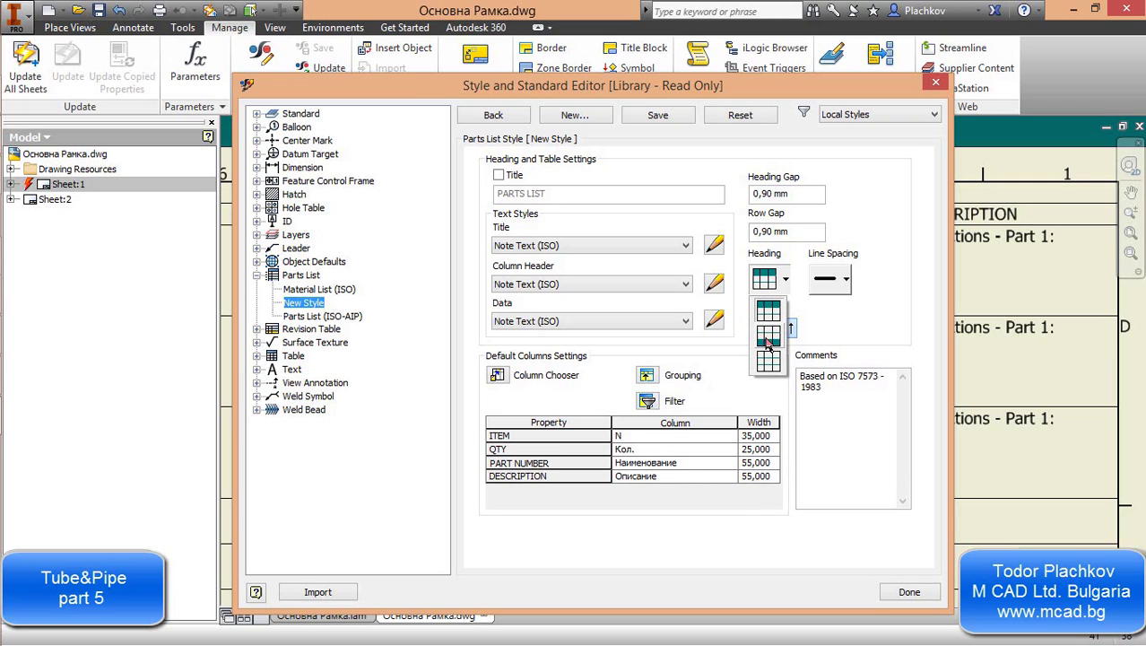
{"action": "left_click", "coordinate": [767, 339]}
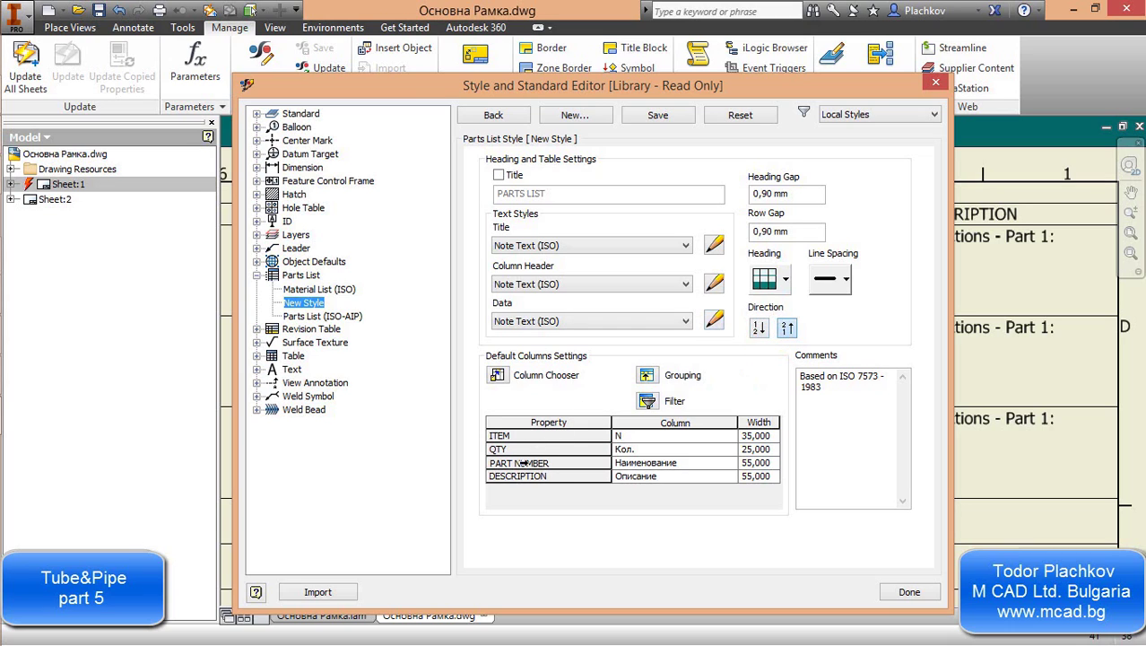
Add the MATERIAL column in Column Chooser and move it up just above Описание
{"action": "left_click", "coordinate": [496, 376]}
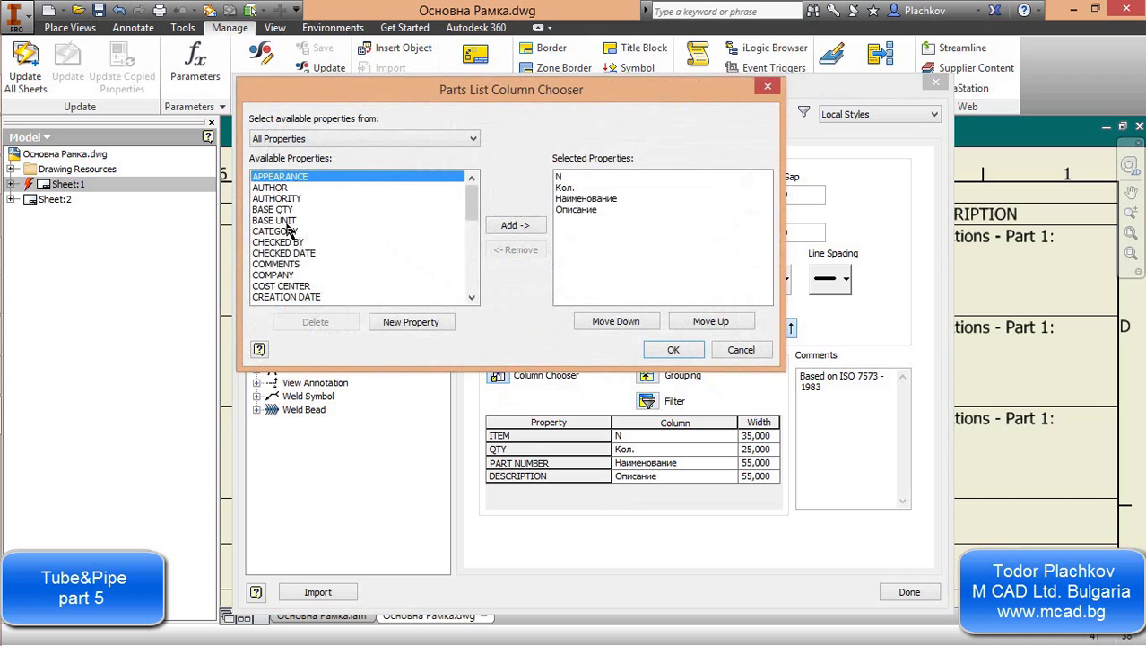
{"action": "left_click_drag", "start_coordinate": [473, 204], "coordinate": [472, 249]}
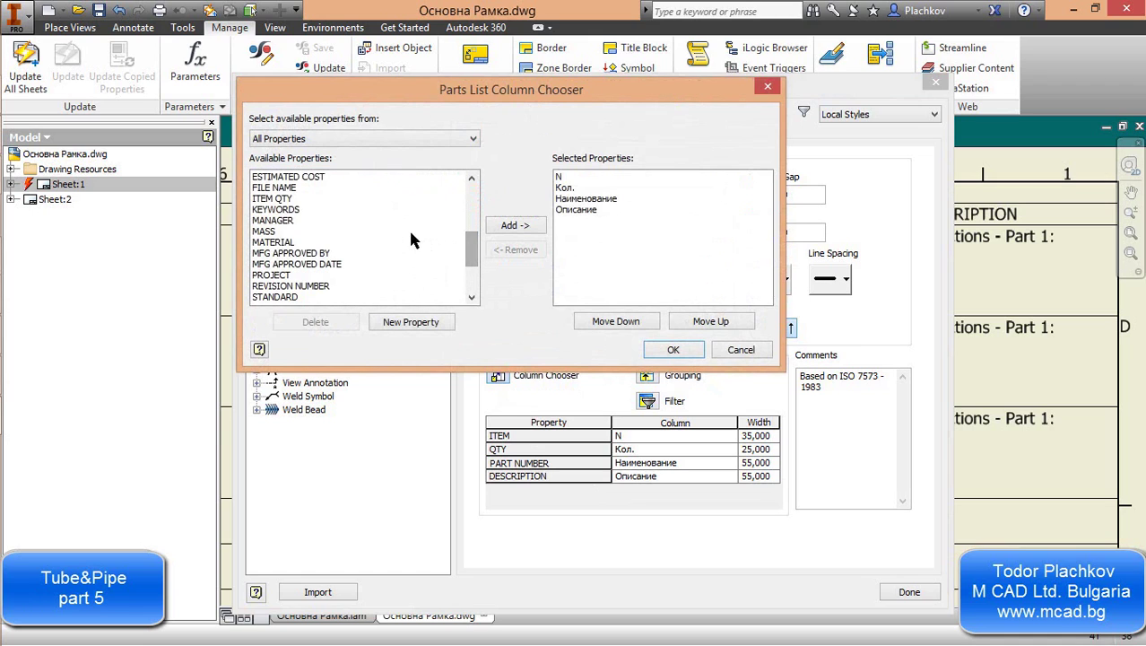
{"action": "left_click", "coordinate": [275, 242]}
{"action": "left_click", "coordinate": [508, 226]}
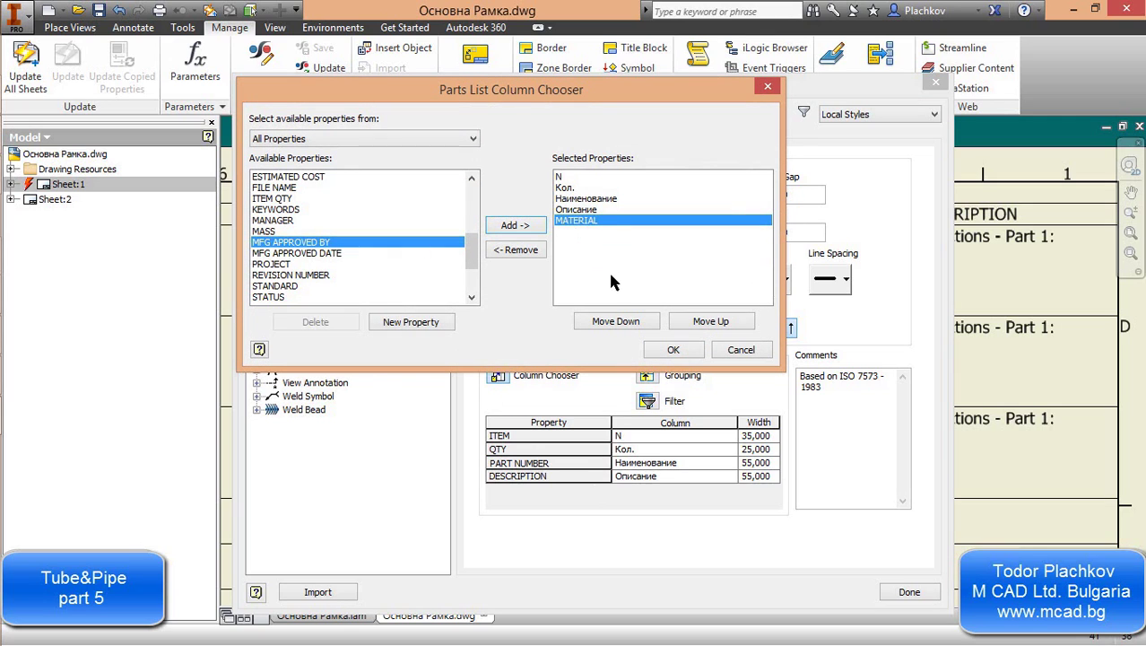
{"action": "left_click", "coordinate": [619, 323]}
{"action": "left_click", "coordinate": [737, 320]}
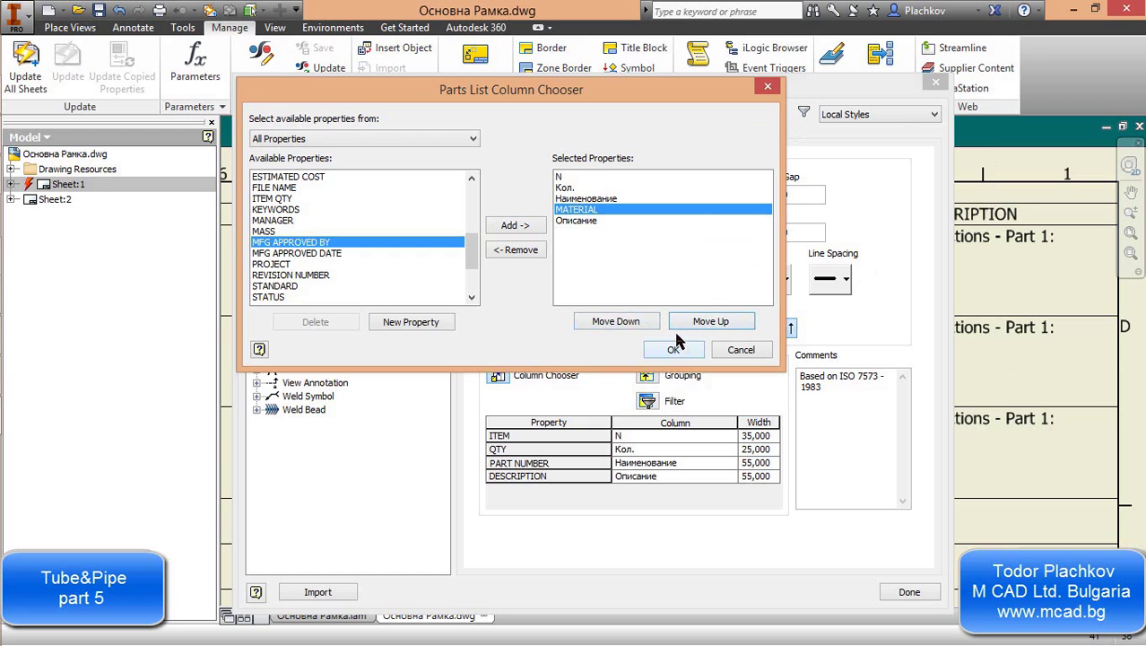
{"action": "left_click", "coordinate": [694, 351]}
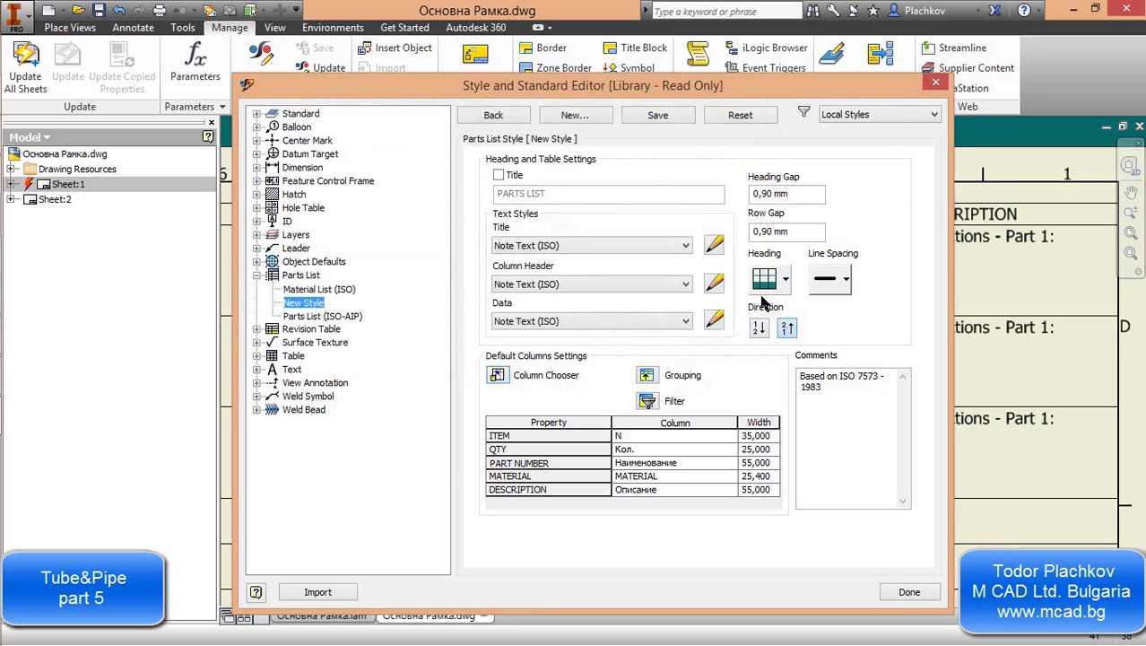
Save New Style and close the Style and Standard Editor
{"action": "left_click_drag", "start_coordinate": [791, 90], "coordinate": [814, 323]}
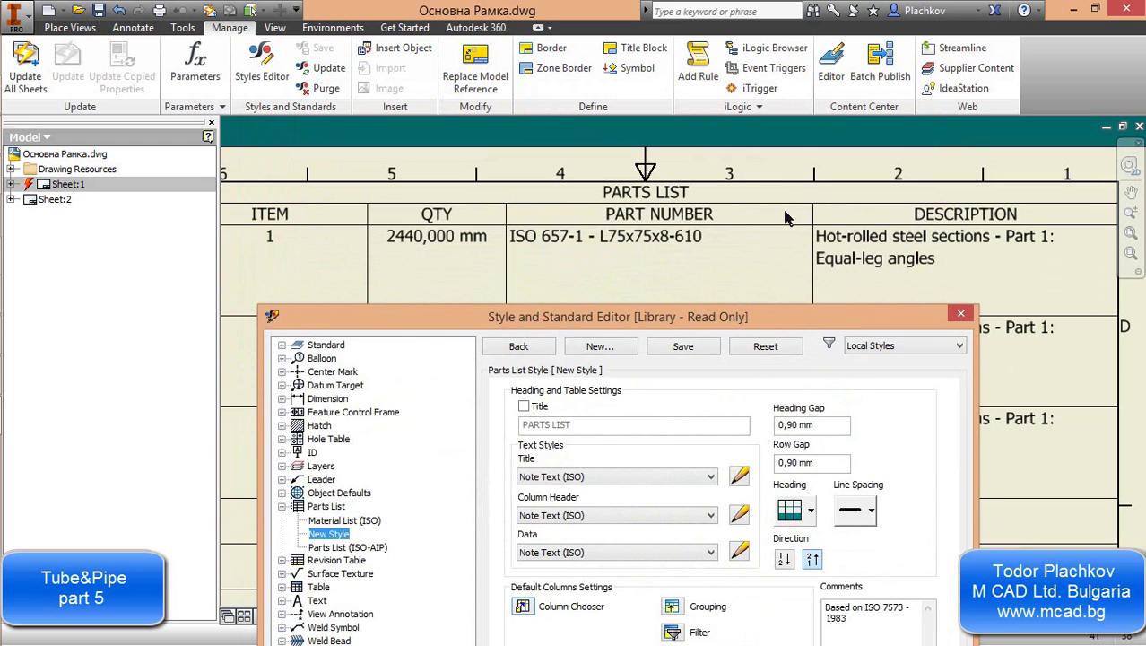
{"action": "left_click_drag", "start_coordinate": [779, 323], "coordinate": [664, 72]}
{"action": "left_click", "coordinate": [577, 94]}
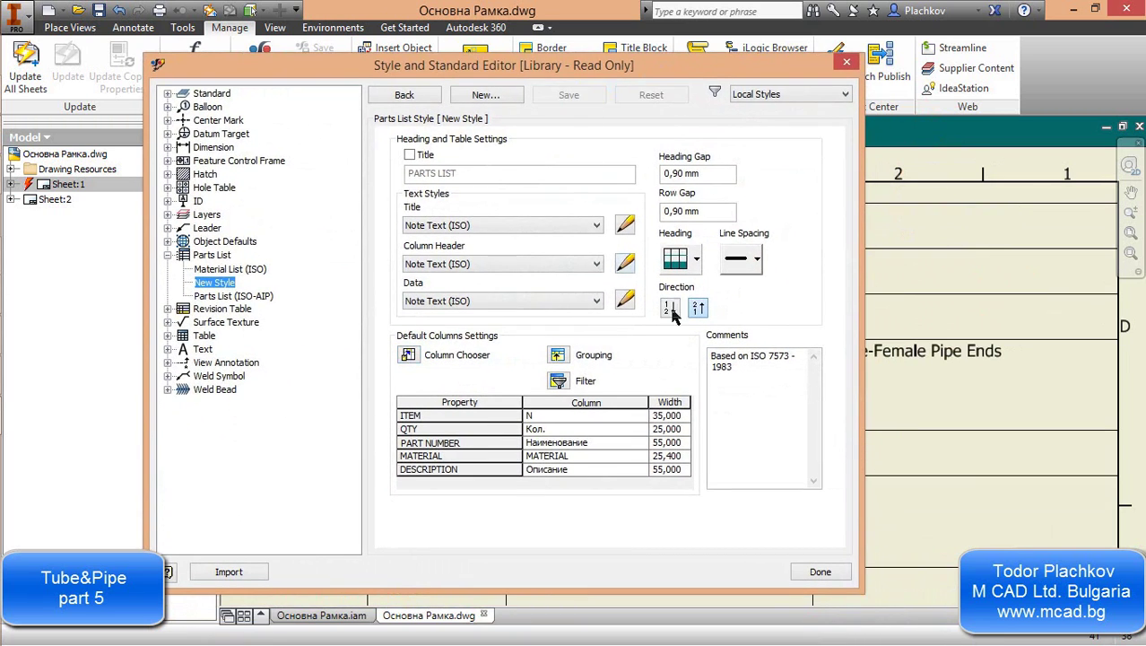
{"action": "left_click_drag", "start_coordinate": [677, 79], "coordinate": [621, 95]}
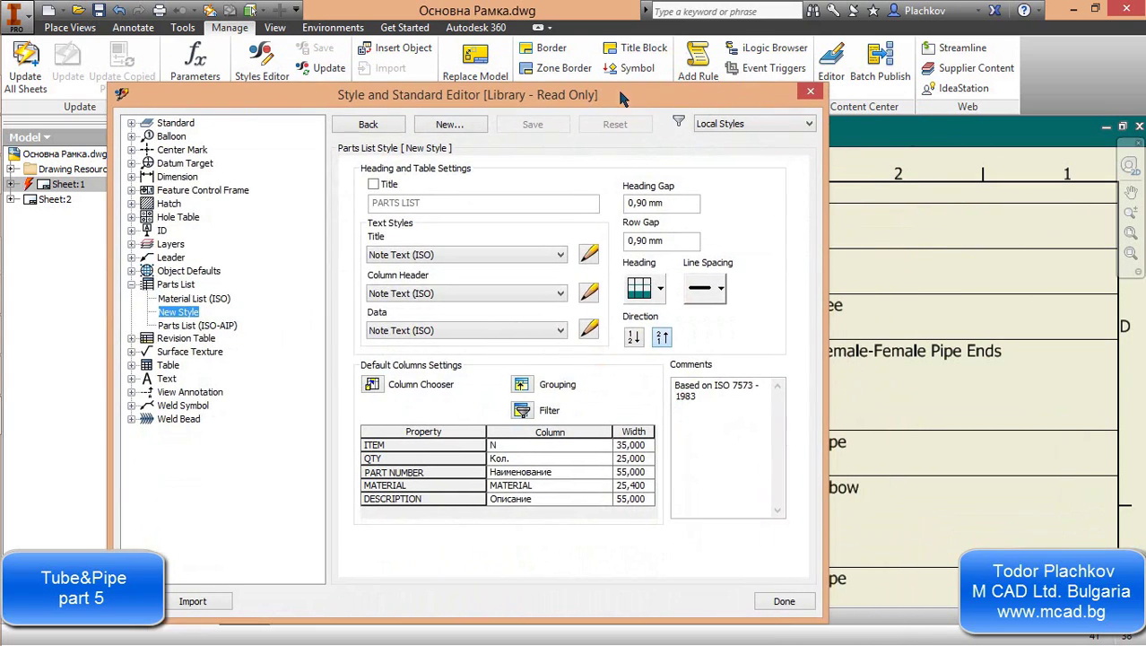
{"action": "left_click", "coordinate": [784, 602]}
Inspect the reversed parts list on the sheet, then delete that old table
{"action": "scroll", "coordinate": [633, 415], "scroll_direction": "down", "scroll_amount": 3}
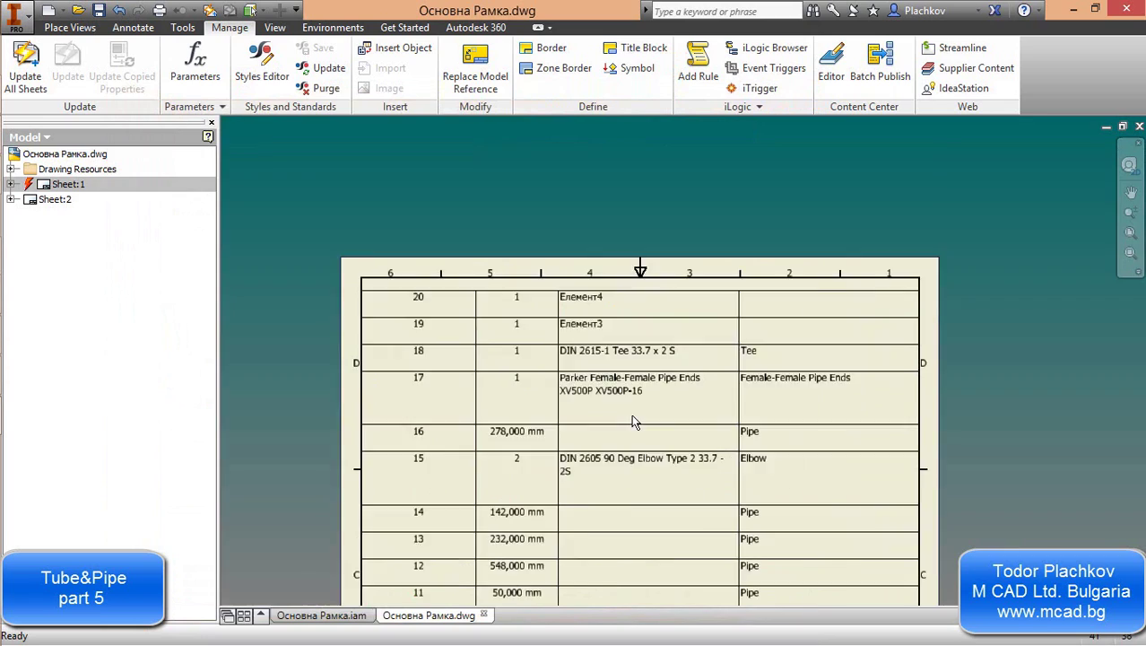
{"action": "scroll", "coordinate": [630, 335], "scroll_direction": "up", "scroll_amount": 2}
{"action": "left_click_drag", "start_coordinate": [630, 334], "coordinate": [628, 157]}
{"action": "scroll", "coordinate": [628, 157], "scroll_direction": "down", "scroll_amount": 3}
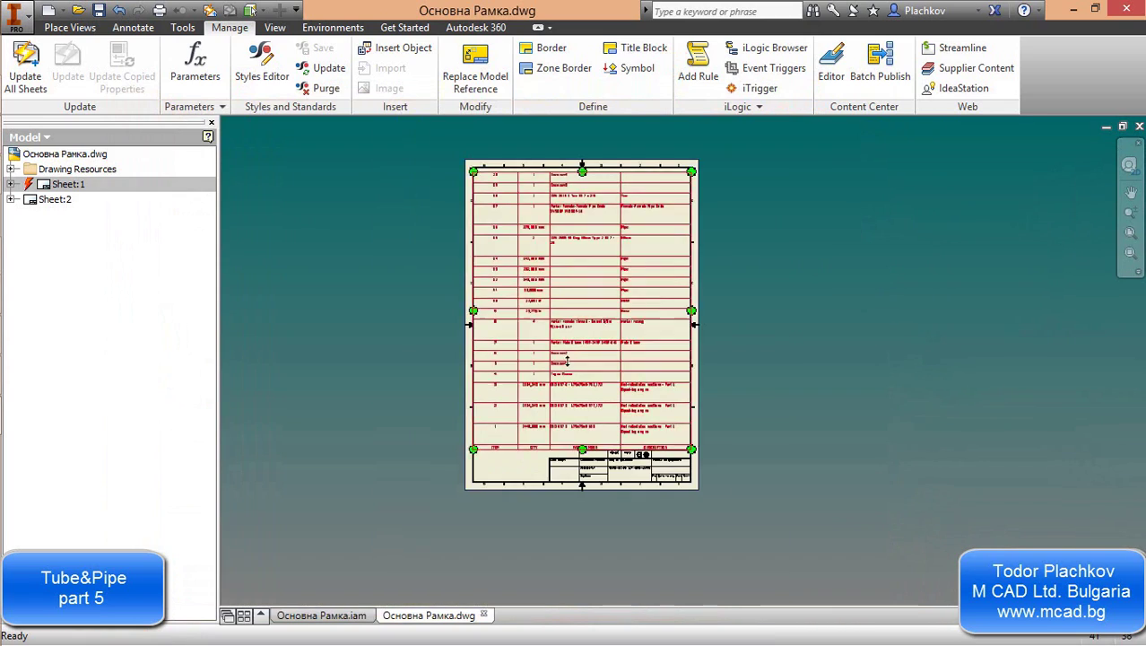
{"action": "scroll", "coordinate": [629, 336], "scroll_direction": "up", "scroll_amount": 3}
{"action": "left_click_drag", "start_coordinate": [628, 335], "coordinate": [629, 267]}
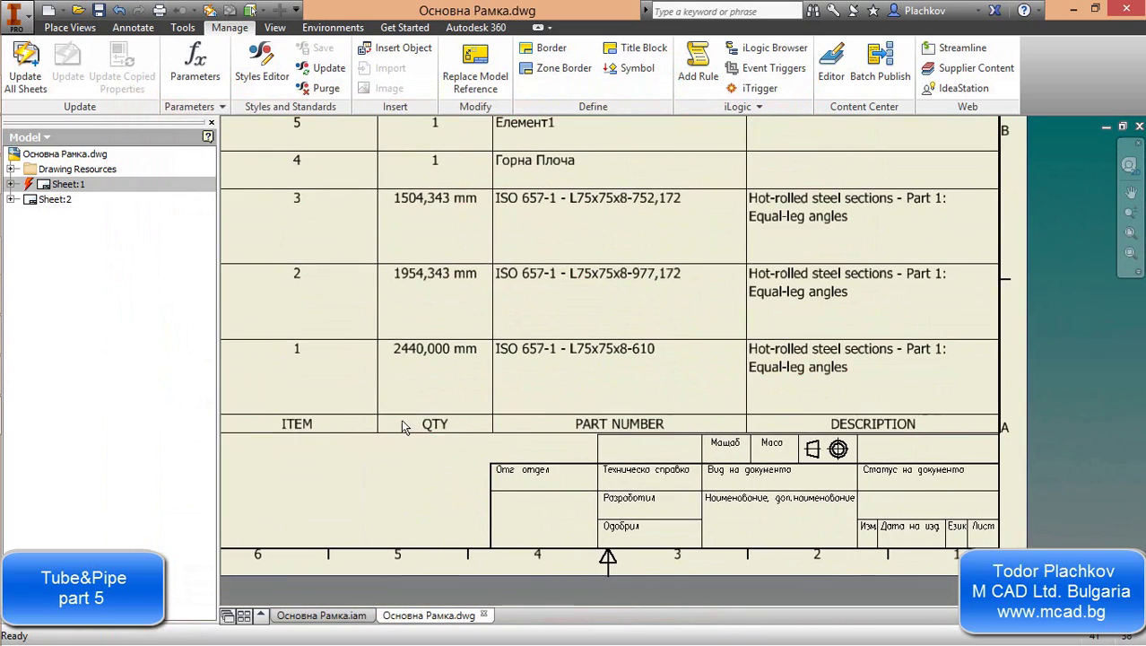
{"action": "scroll", "coordinate": [401, 419], "scroll_direction": "down", "scroll_amount": 3}
{"action": "scroll", "coordinate": [410, 440], "scroll_direction": "up", "scroll_amount": 2}
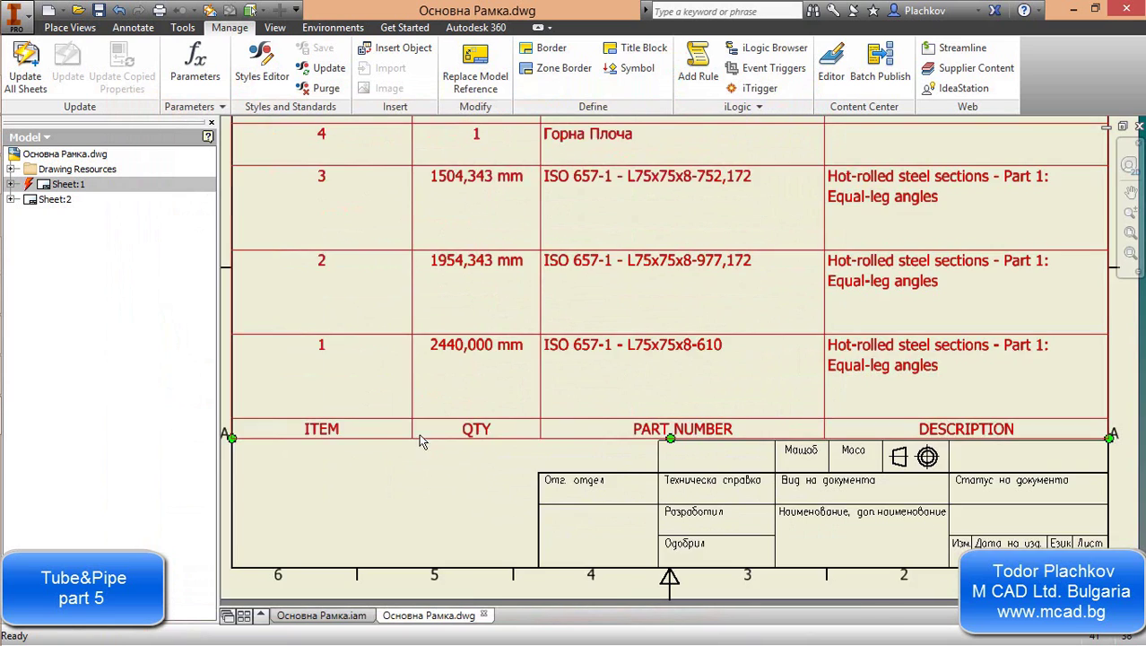
{"action": "scroll", "coordinate": [422, 440], "scroll_direction": "down", "scroll_amount": 2}
{"action": "scroll", "coordinate": [525, 321], "scroll_direction": "up", "scroll_amount": 1}
{"action": "scroll", "coordinate": [525, 321], "scroll_direction": "down", "scroll_amount": 3}
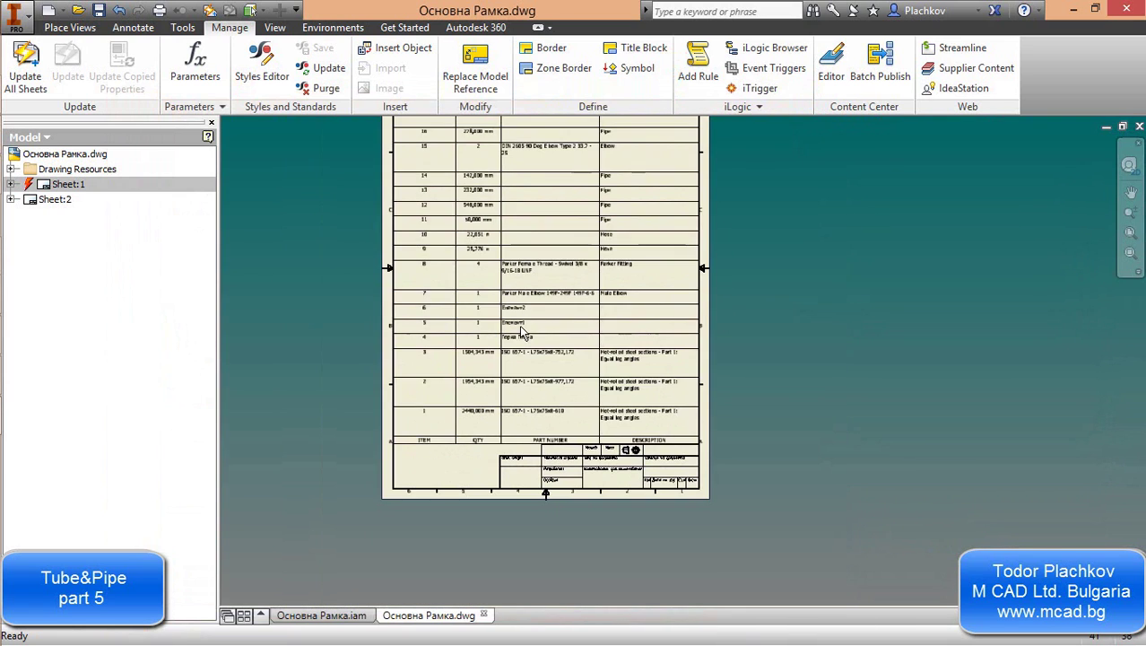
{"action": "scroll", "coordinate": [556, 262], "scroll_direction": "up", "scroll_amount": 1}
{"action": "key", "text": "Escape"}
{"action": "scroll", "coordinate": [563, 421], "scroll_direction": "up", "scroll_amount": 3}
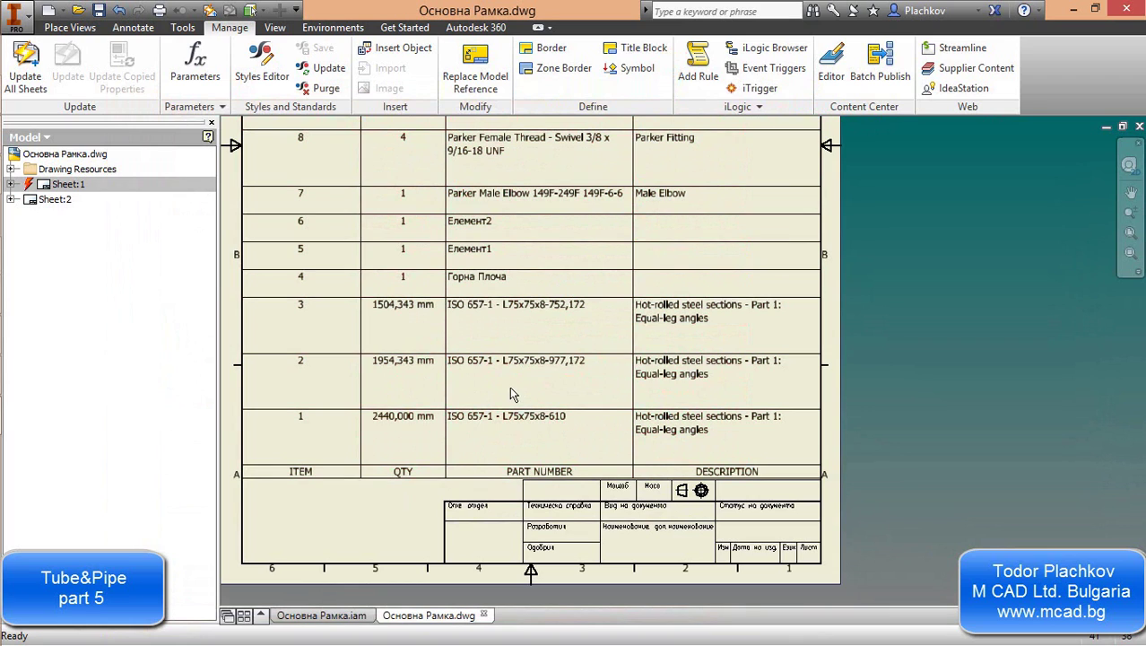
{"action": "scroll", "coordinate": [512, 395], "scroll_direction": "down", "scroll_amount": 3}
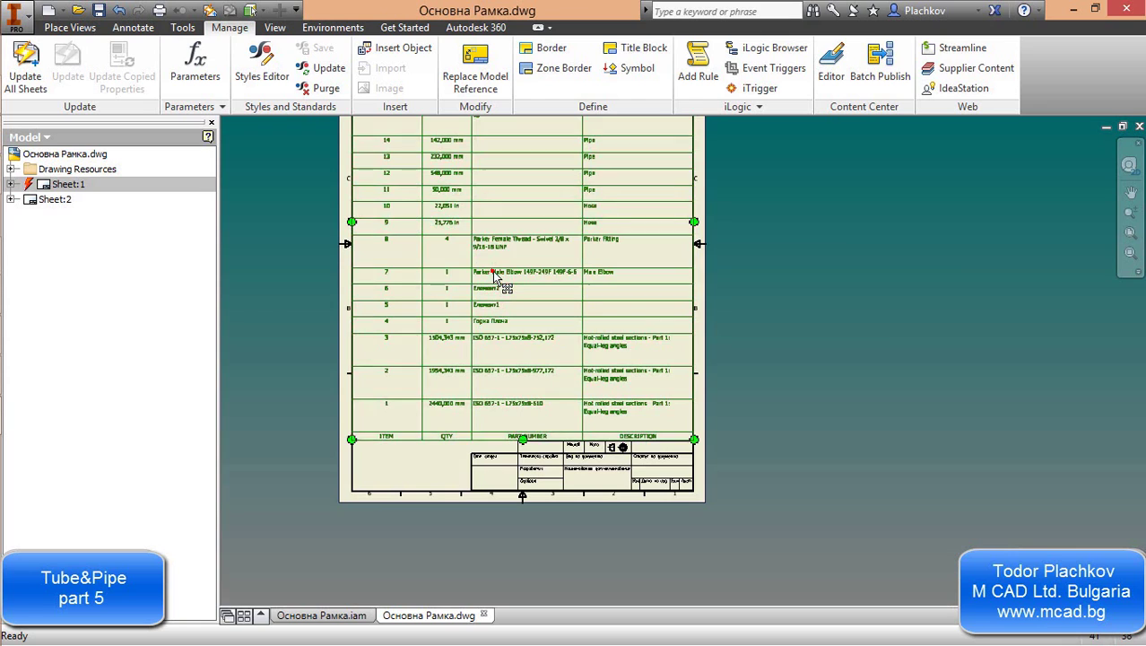
{"action": "key", "text": "Delete"}
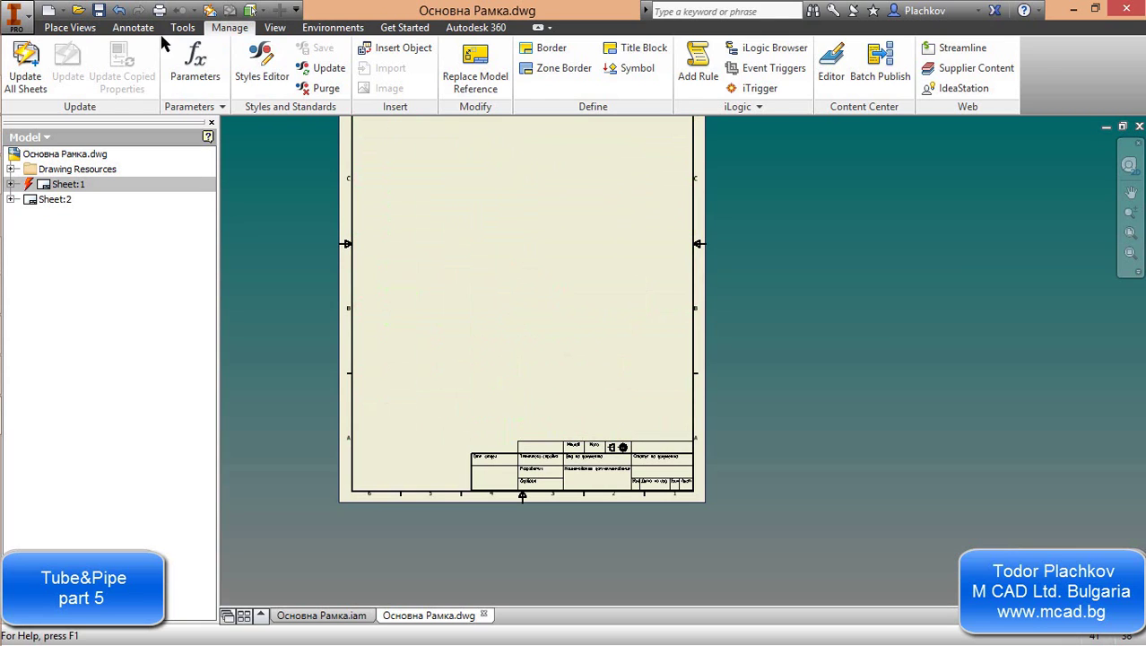
Insert a Parts Only parts list from the frame assembly .iam and place it on the sheet
{"action": "left_click", "coordinate": [113, 28]}
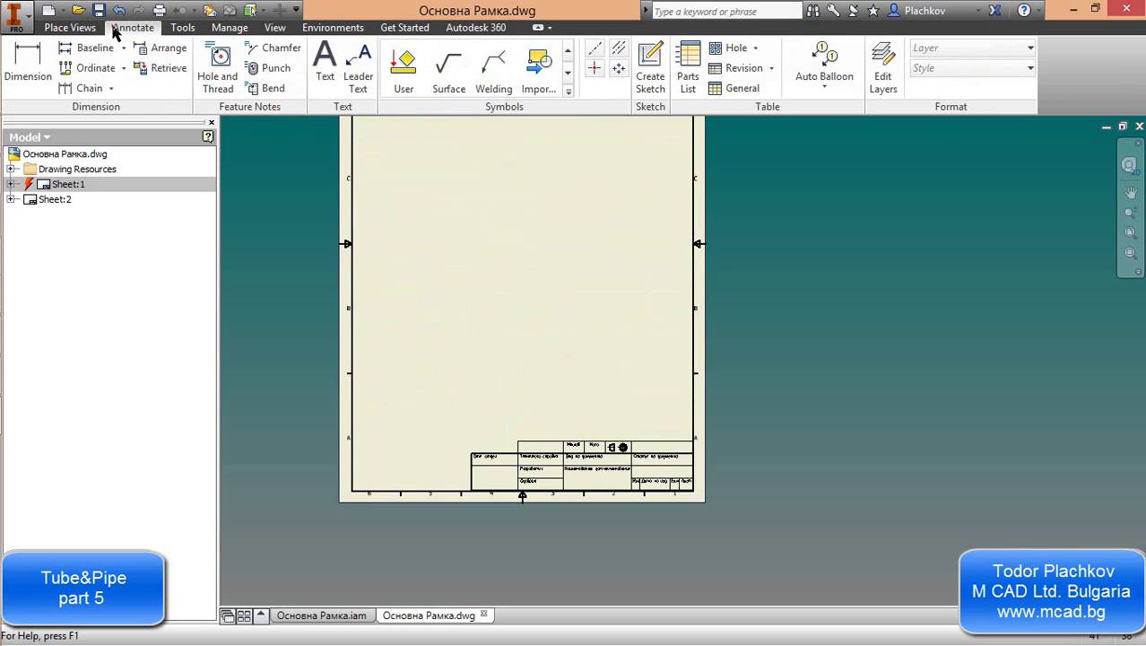
{"action": "left_click", "coordinate": [686, 76]}
{"action": "left_click", "coordinate": [574, 228]}
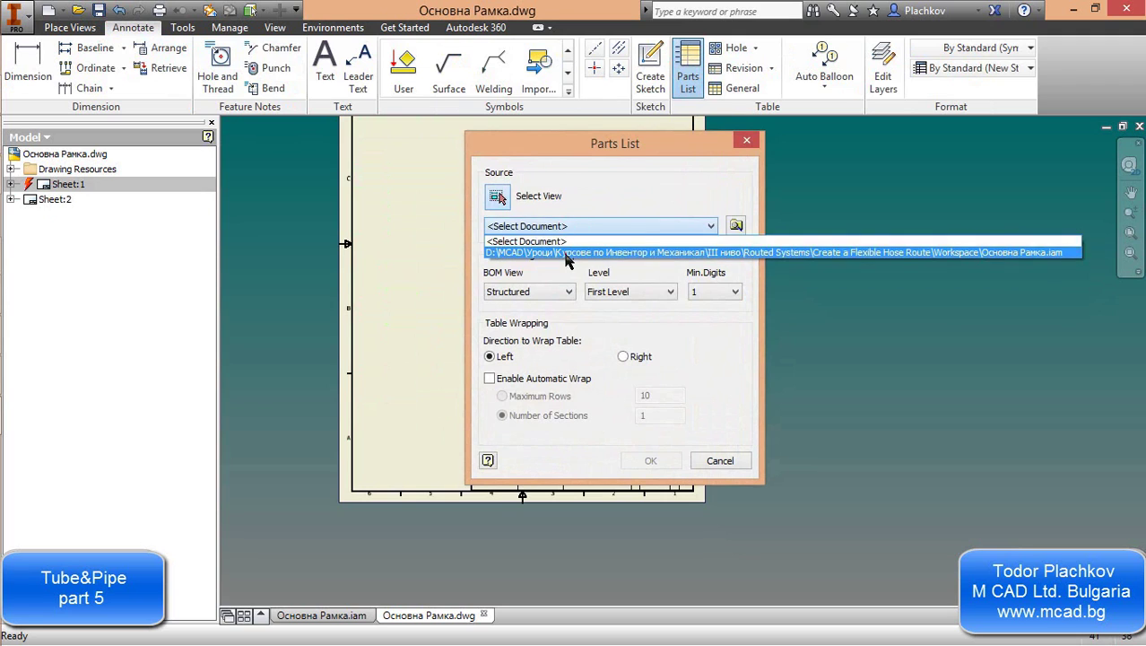
{"action": "left_click", "coordinate": [560, 250]}
{"action": "left_click", "coordinate": [541, 292]}
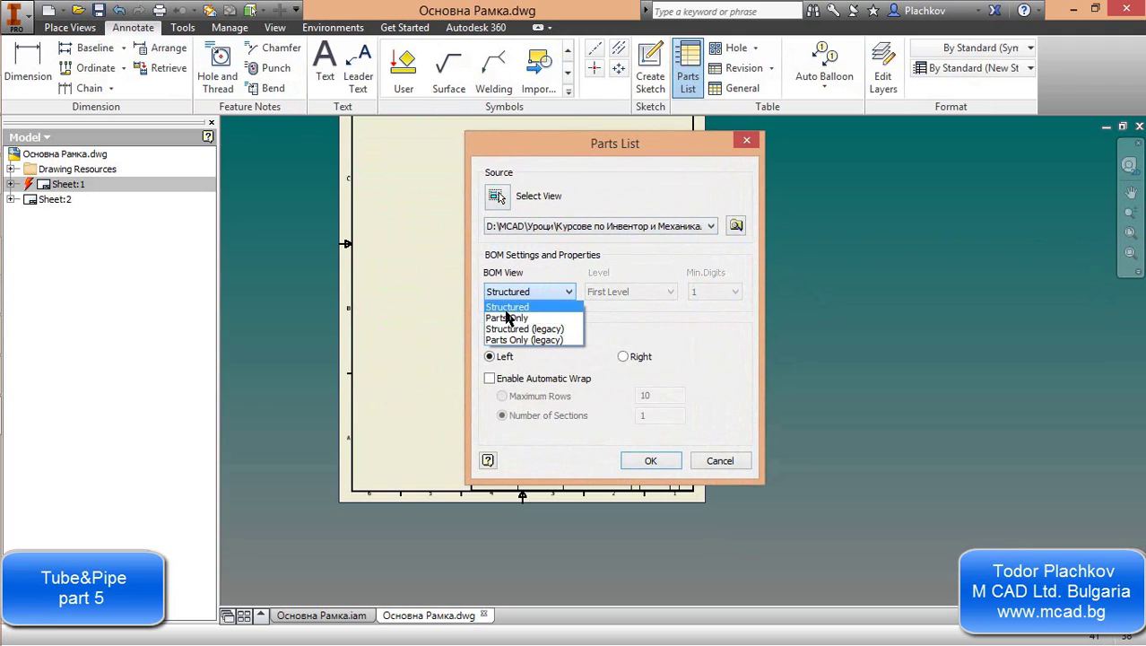
{"action": "left_click", "coordinate": [508, 318]}
{"action": "left_click", "coordinate": [650, 461]}
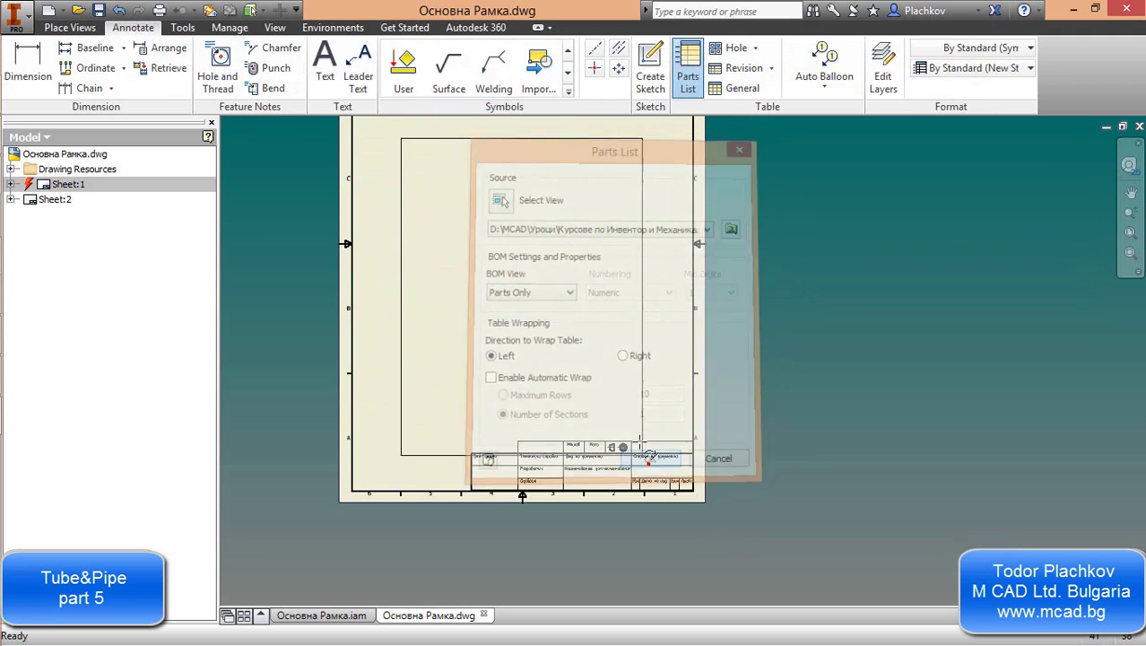
{"action": "middle_click_drag", "start_coordinate": [627, 371], "coordinate": [612, 496]}
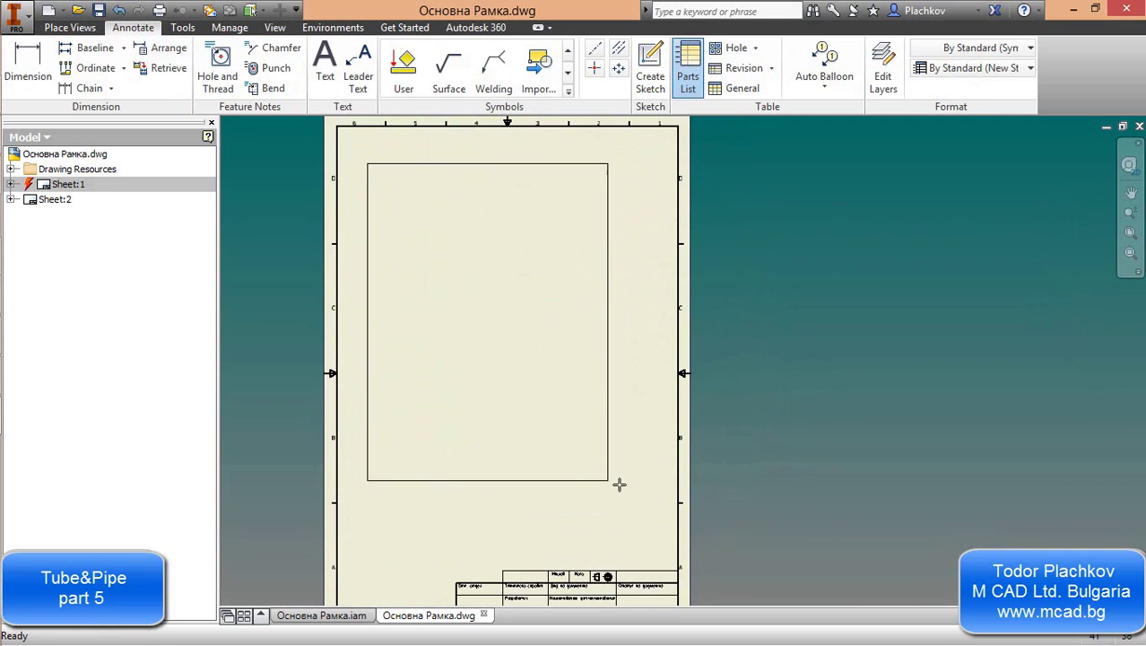
{"action": "left_click", "coordinate": [608, 473]}
Check the new list's Кол. column, then open the Style and Standard Editor
{"action": "scroll", "coordinate": [522, 501], "scroll_direction": "down", "scroll_amount": 5}
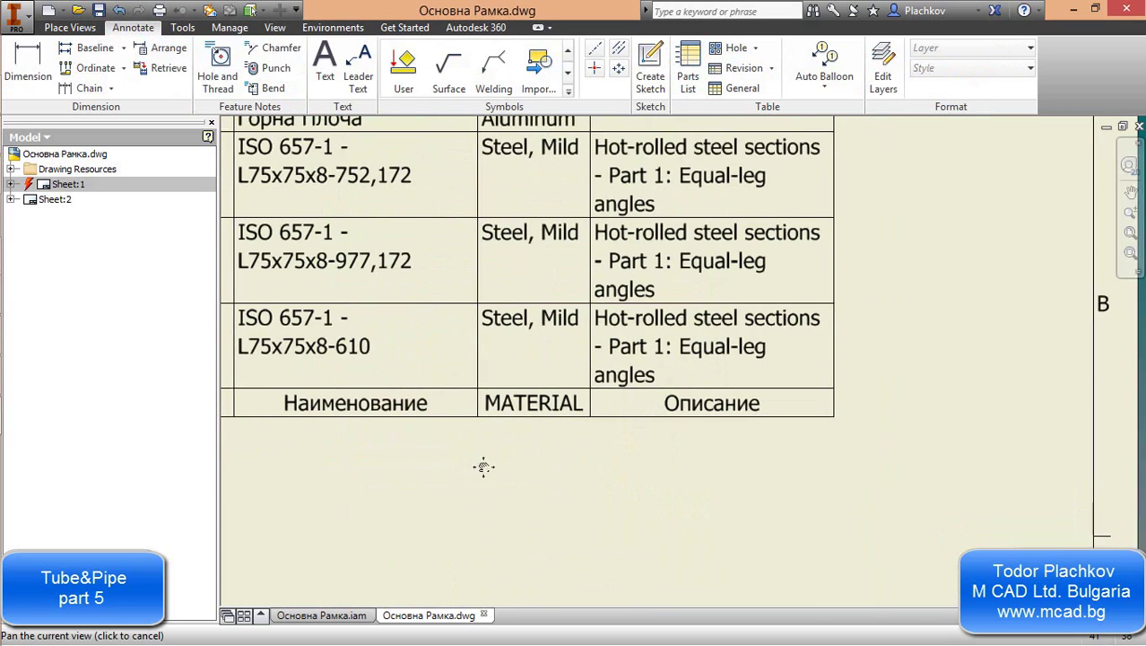
{"action": "middle_click_drag", "start_coordinate": [484, 467], "coordinate": [622, 447]}
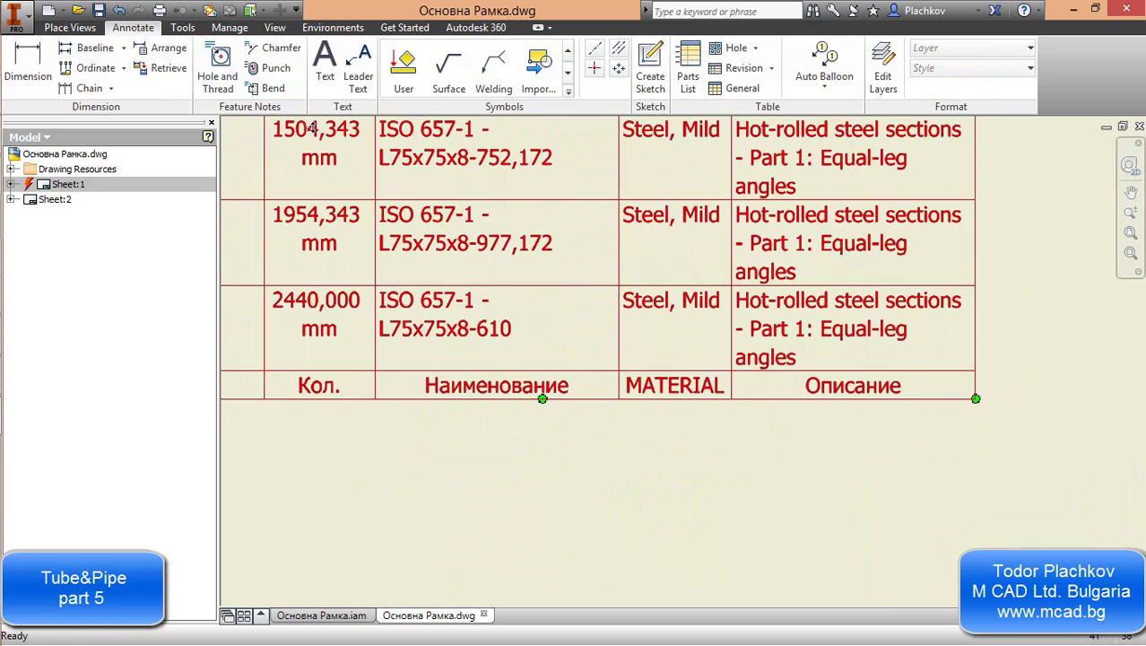
{"action": "left_click", "coordinate": [235, 28]}
{"action": "left_click", "coordinate": [261, 65]}
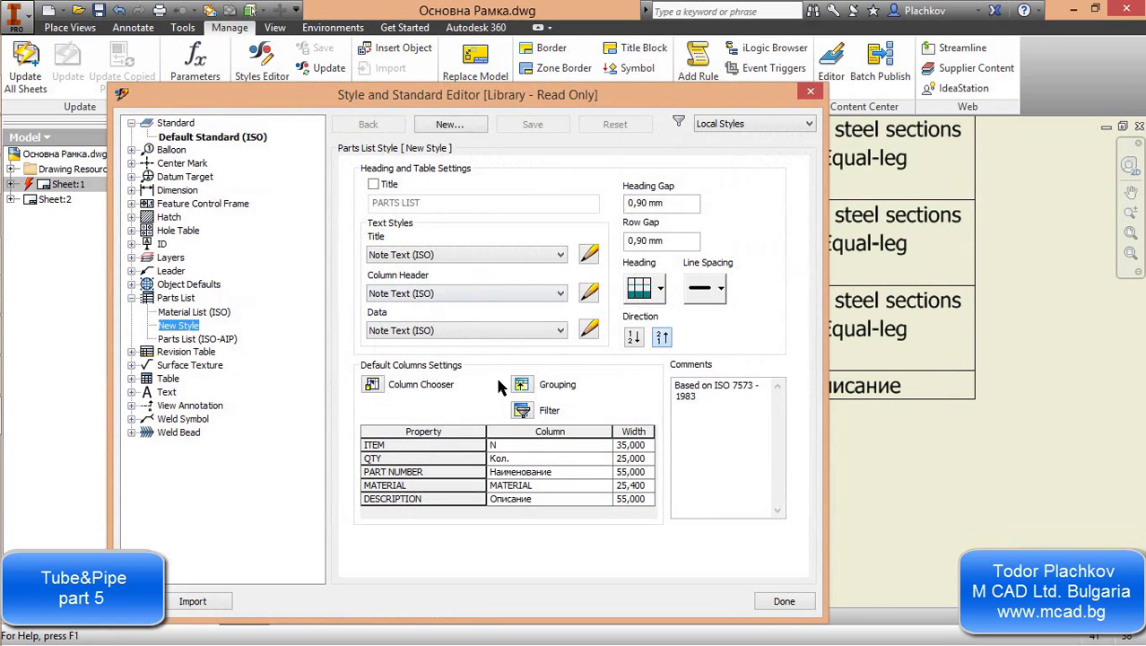
Retype the MATERIAL column heading as Материал and save the edits on closing the editor
{"action": "left_click", "coordinate": [536, 490]}
{"action": "key", "text": "shift+Home"}
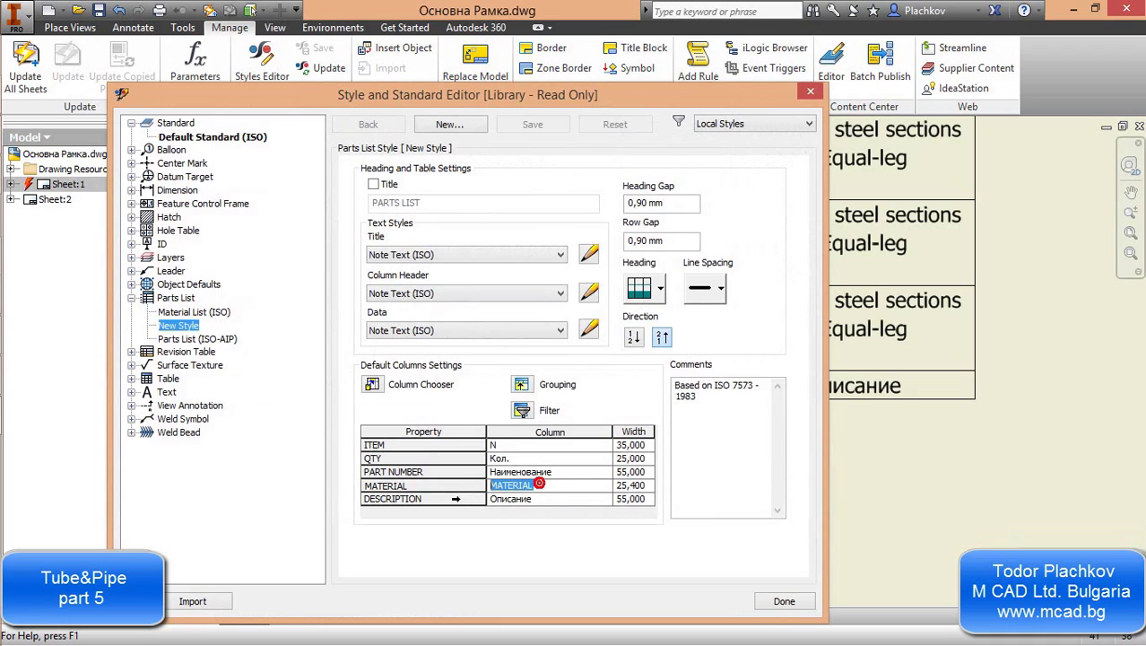
{"action": "type", "text": "Материал"}
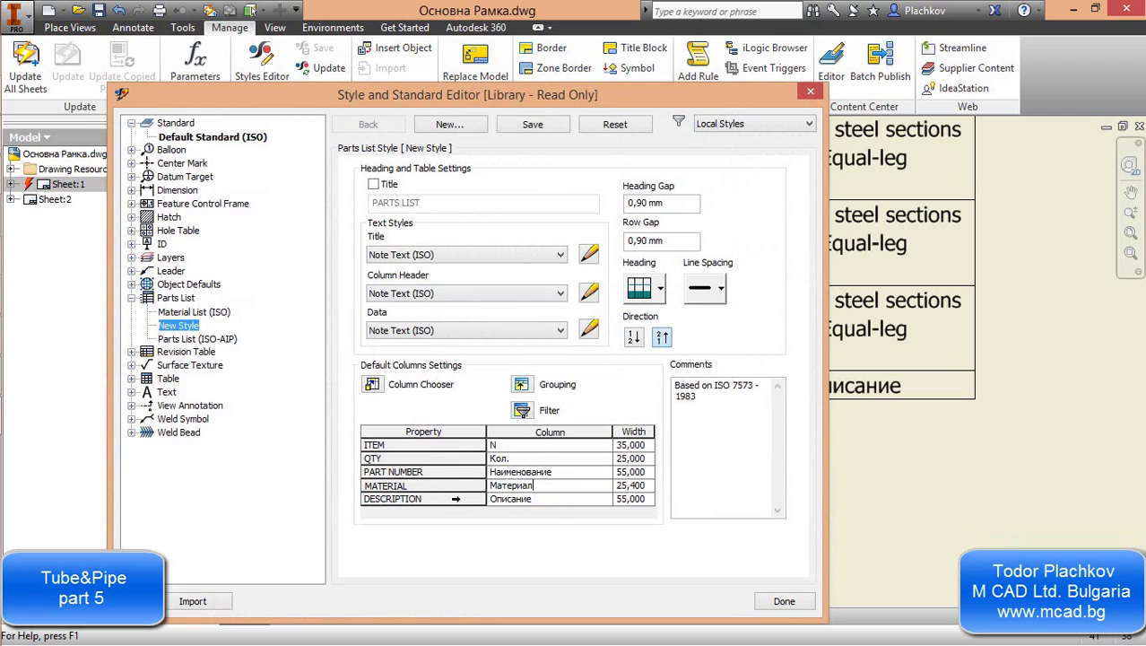
{"action": "left_click", "coordinate": [784, 601]}
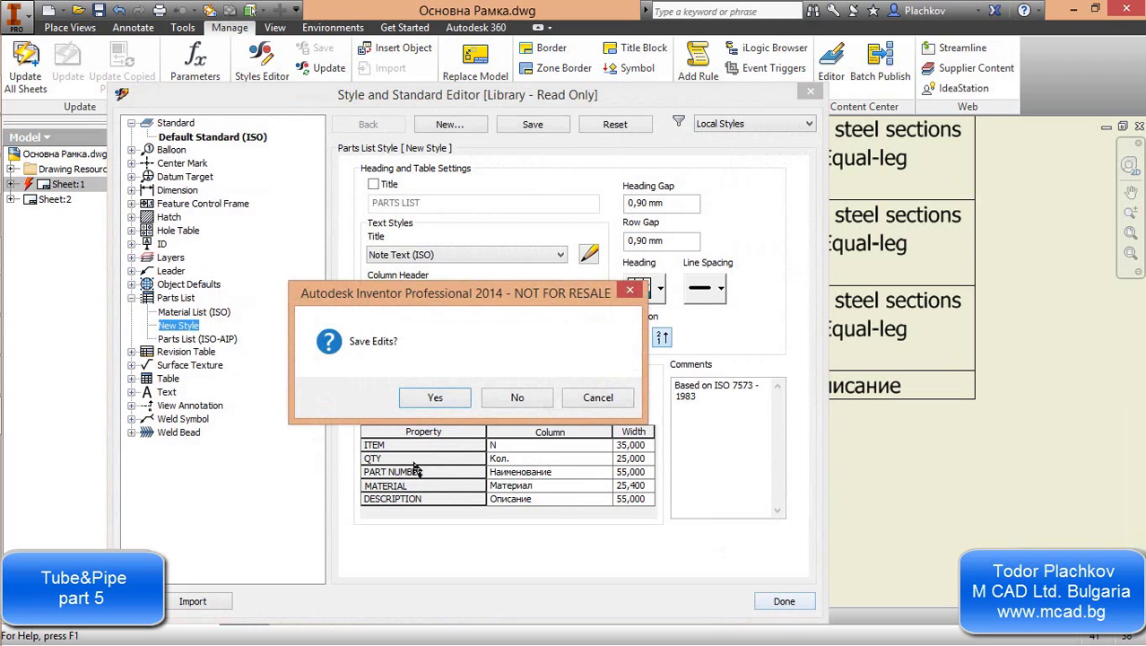
{"action": "left_click", "coordinate": [433, 404]}
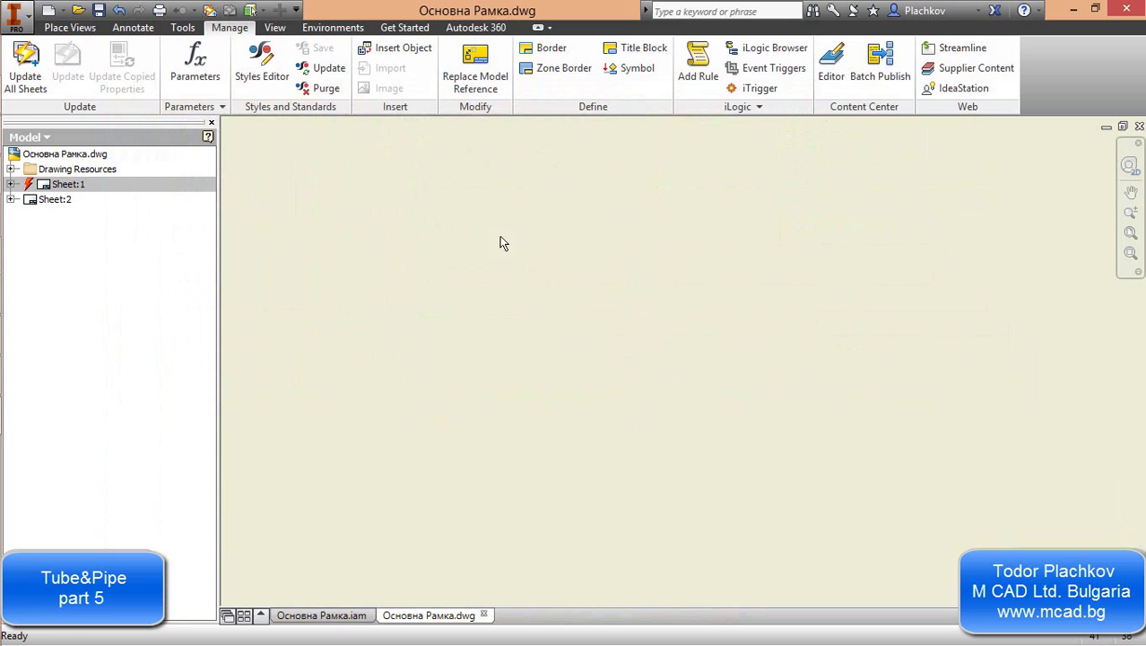
Insert a Parts Only parts list from the frame assembly and place it on Sheet:1
{"action": "left_click", "coordinate": [130, 28]}
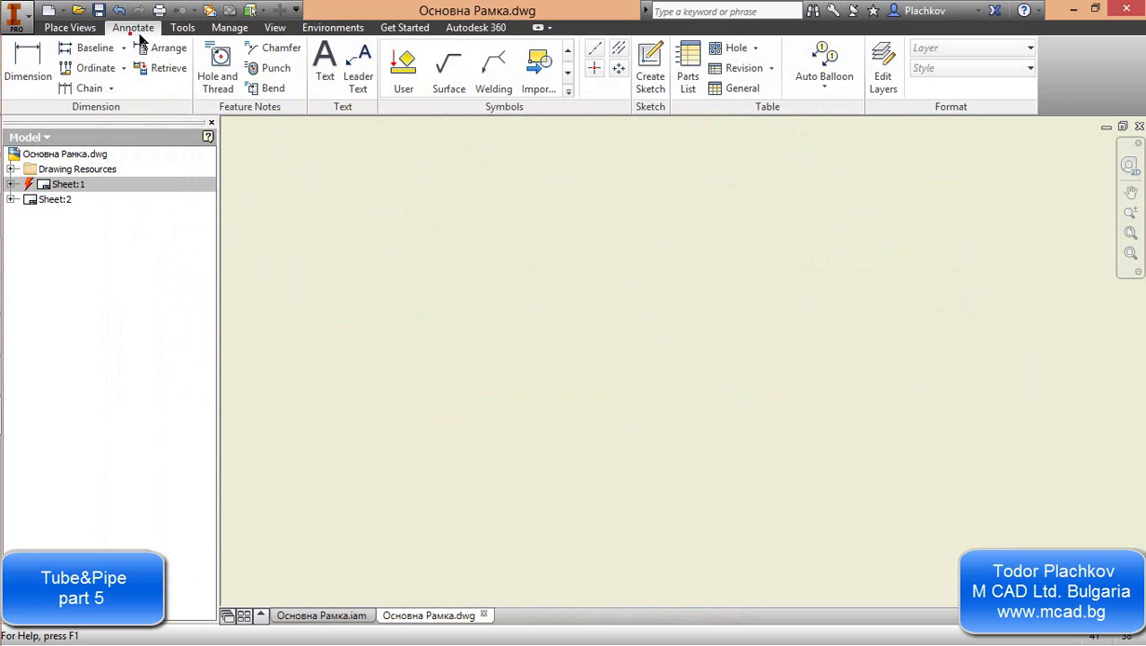
{"action": "left_click", "coordinate": [688, 79]}
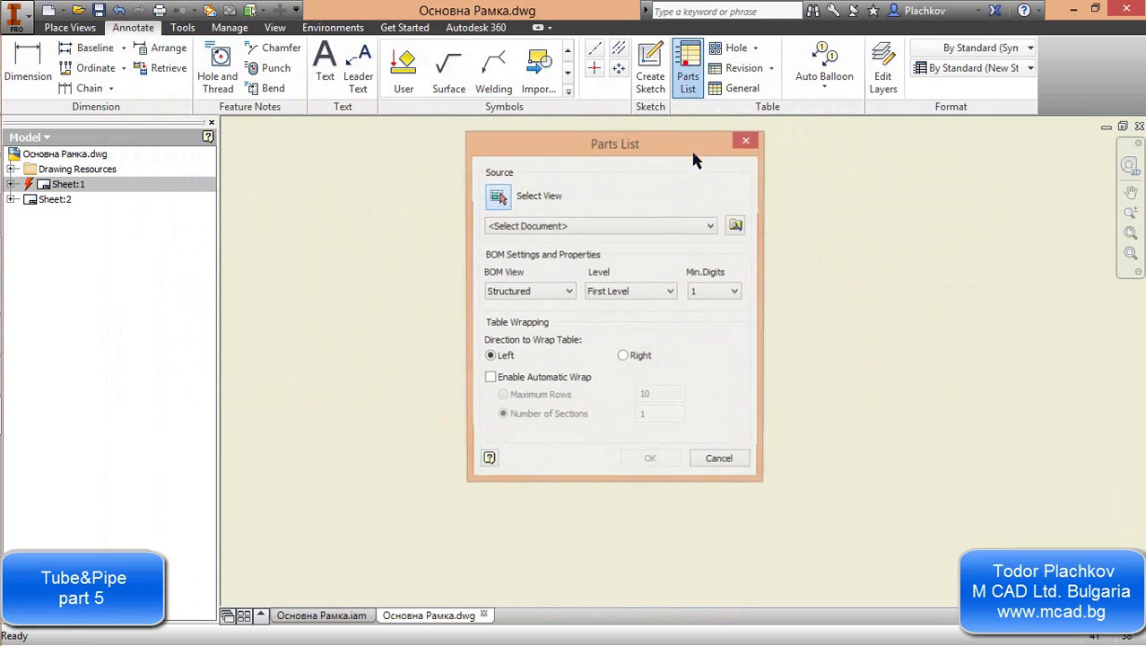
{"action": "left_click", "coordinate": [599, 227]}
{"action": "left_click", "coordinate": [603, 254]}
{"action": "left_click", "coordinate": [538, 291]}
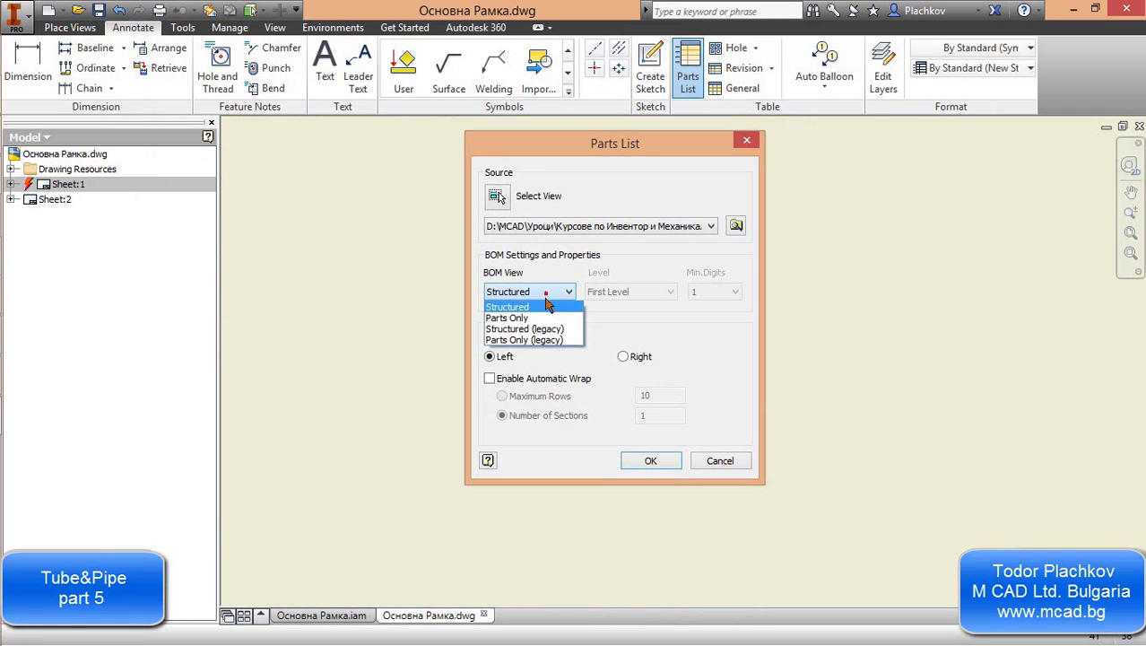
{"action": "left_click", "coordinate": [533, 318]}
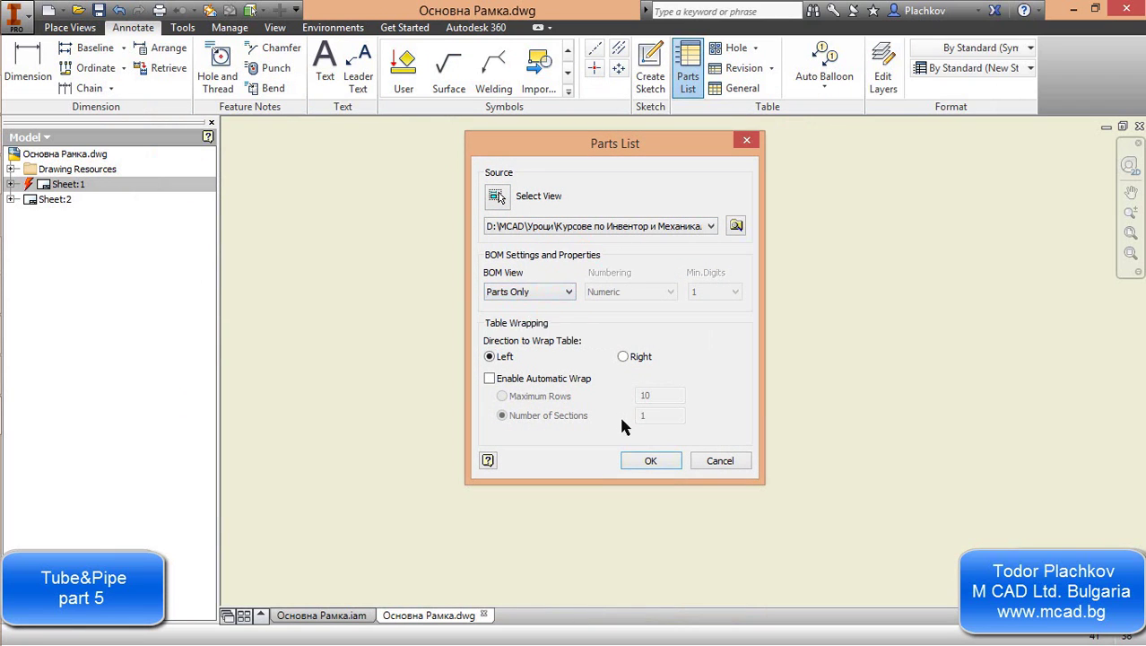
{"action": "left_click", "coordinate": [651, 461]}
{"action": "scroll", "coordinate": [670, 467], "scroll_direction": "up", "scroll_amount": 5}
{"action": "left_click", "coordinate": [742, 458]}
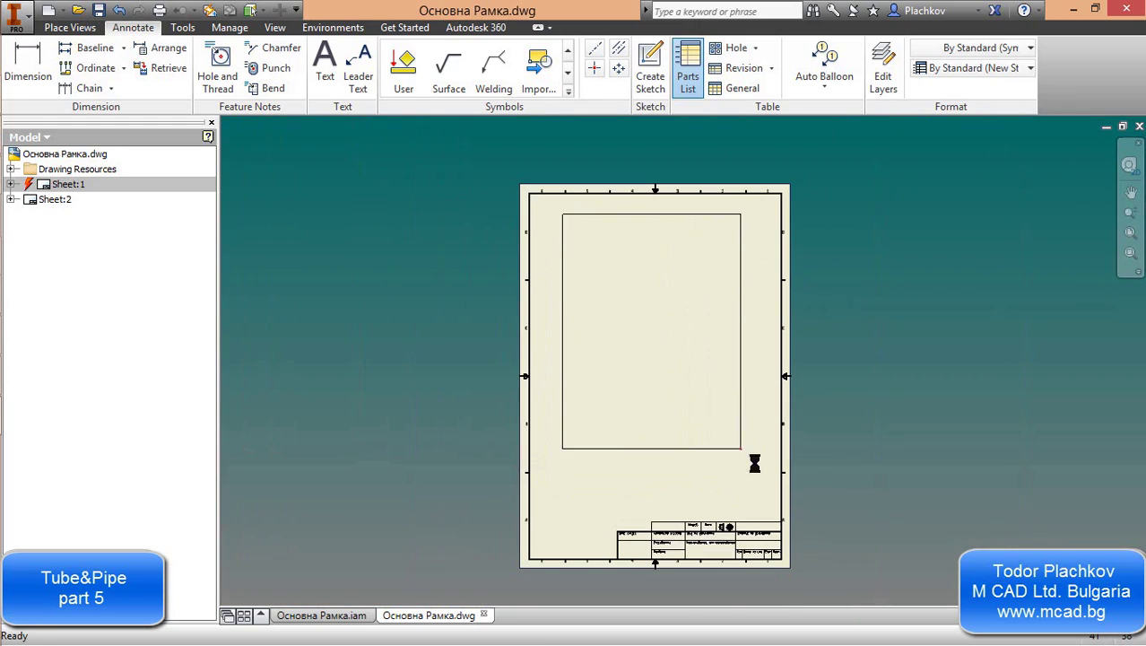
Move the parts list into the border's top-left corner and stretch it to the right border
{"action": "scroll", "coordinate": [637, 342], "scroll_direction": "up", "scroll_amount": 5}
{"action": "scroll", "coordinate": [555, 500], "scroll_direction": "up", "scroll_amount": 3}
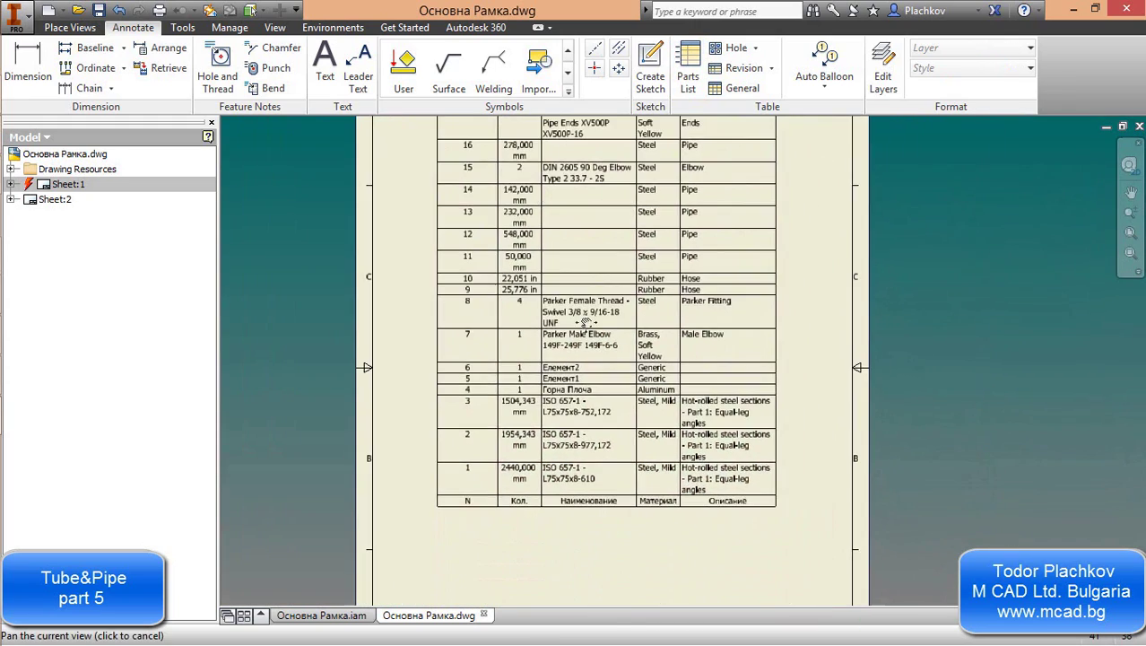
{"action": "scroll", "coordinate": [555, 500], "scroll_direction": "up", "scroll_amount": 2}
{"action": "scroll", "coordinate": [598, 443], "scroll_direction": "down", "scroll_amount": 5}
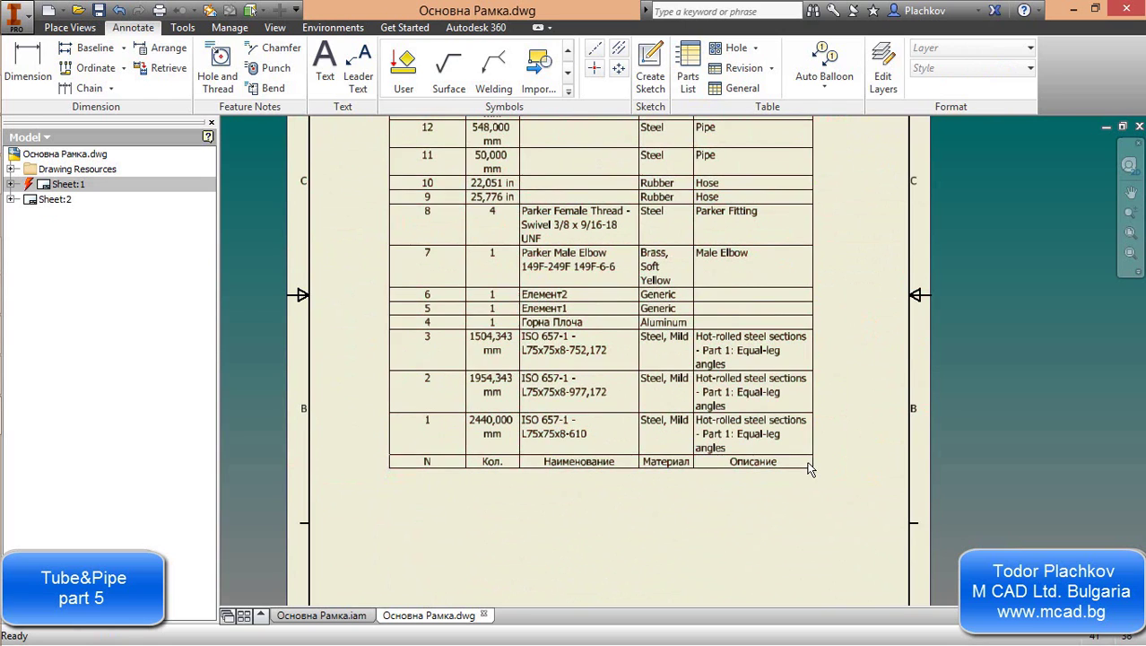
{"action": "mouse_move", "coordinate": [628, 306]}
{"action": "middle_mouse_down"}
{"action": "mouse_move", "coordinate": [601, 354]}
{"action": "mouse_move", "coordinate": [547, 404]}
{"action": "mouse_move", "coordinate": [542, 524]}
{"action": "middle_mouse_up"}
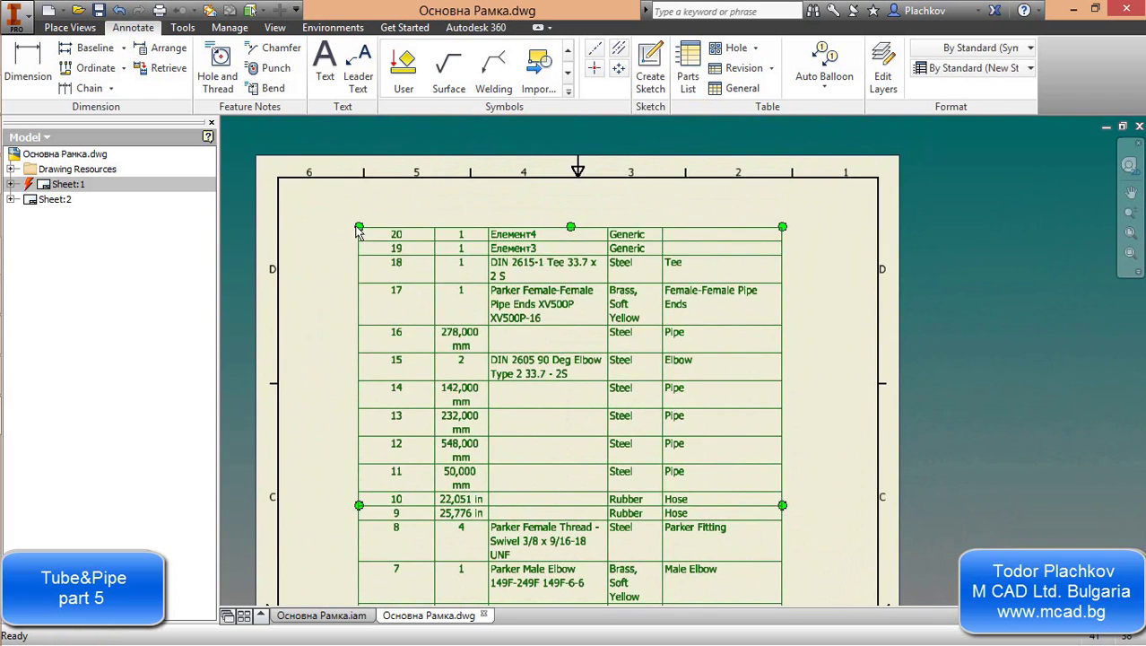
{"action": "left_click_drag", "start_coordinate": [359, 227], "coordinate": [283, 184]}
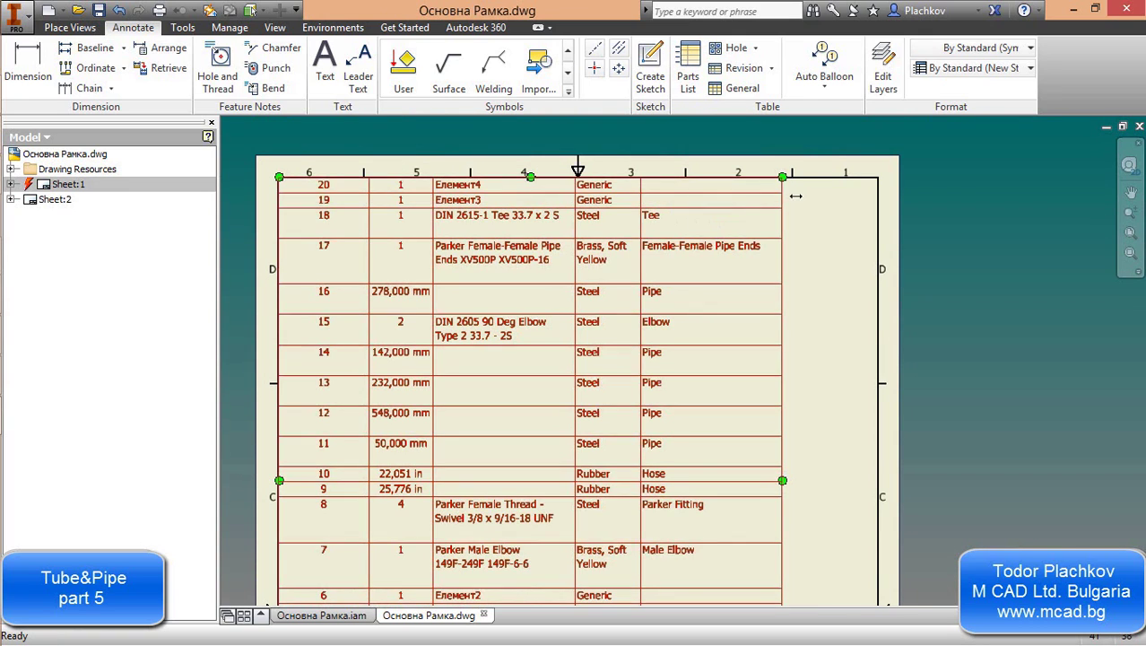
{"action": "left_click_drag", "start_coordinate": [784, 178], "coordinate": [882, 184]}
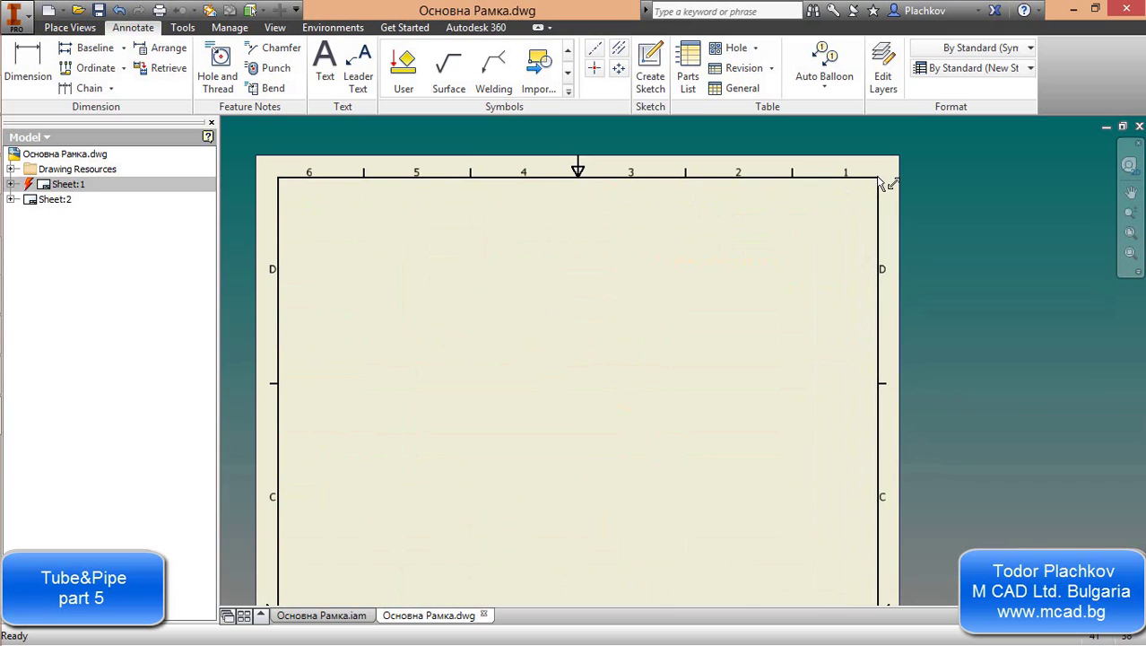
Deselect the parts list and pan over it to check the finished table
{"action": "scroll", "coordinate": [671, 250], "scroll_direction": "down", "scroll_amount": 2}
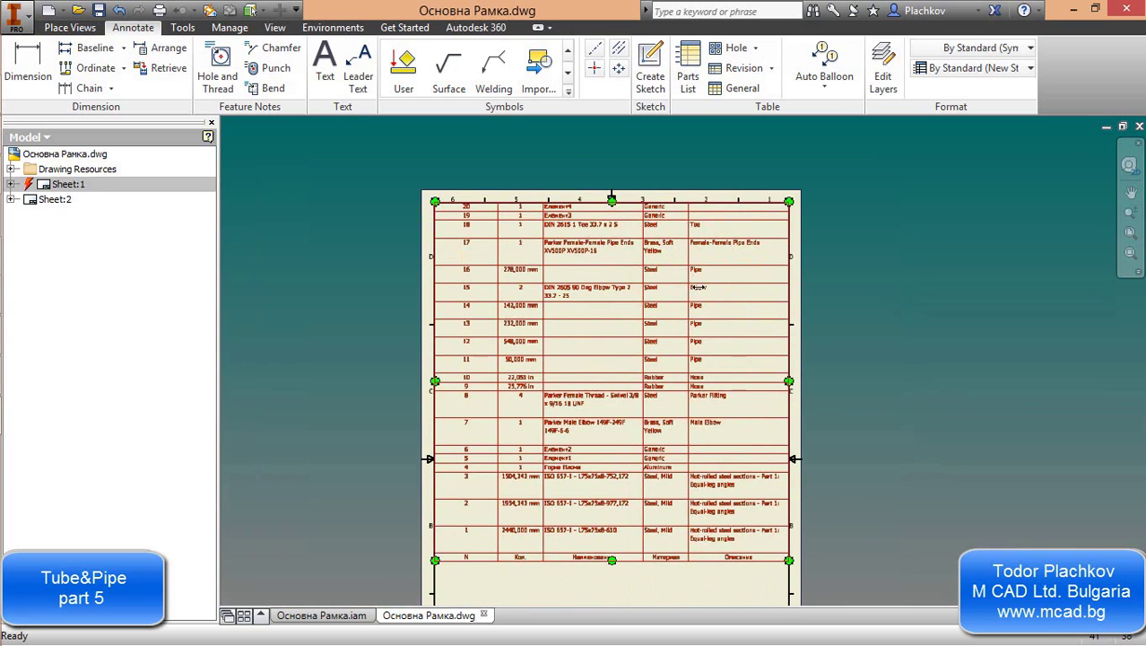
{"action": "left_click", "coordinate": [698, 284]}
{"action": "left_click", "coordinate": [652, 283]}
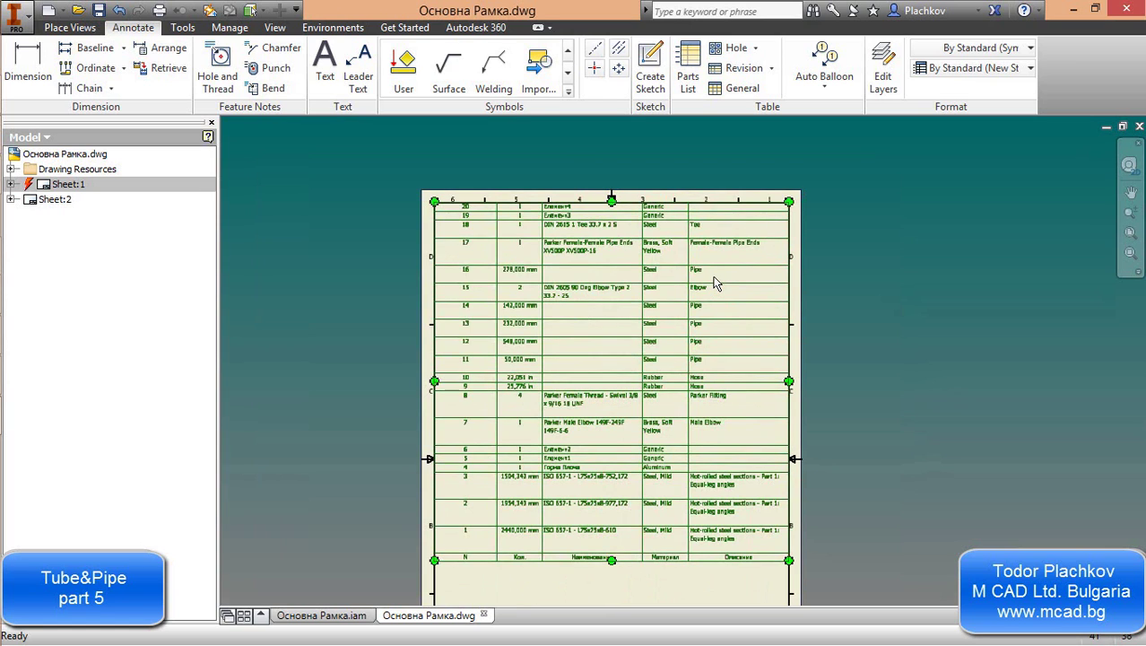
{"action": "middle_click_drag", "start_coordinate": [732, 460], "coordinate": [723, 301]}
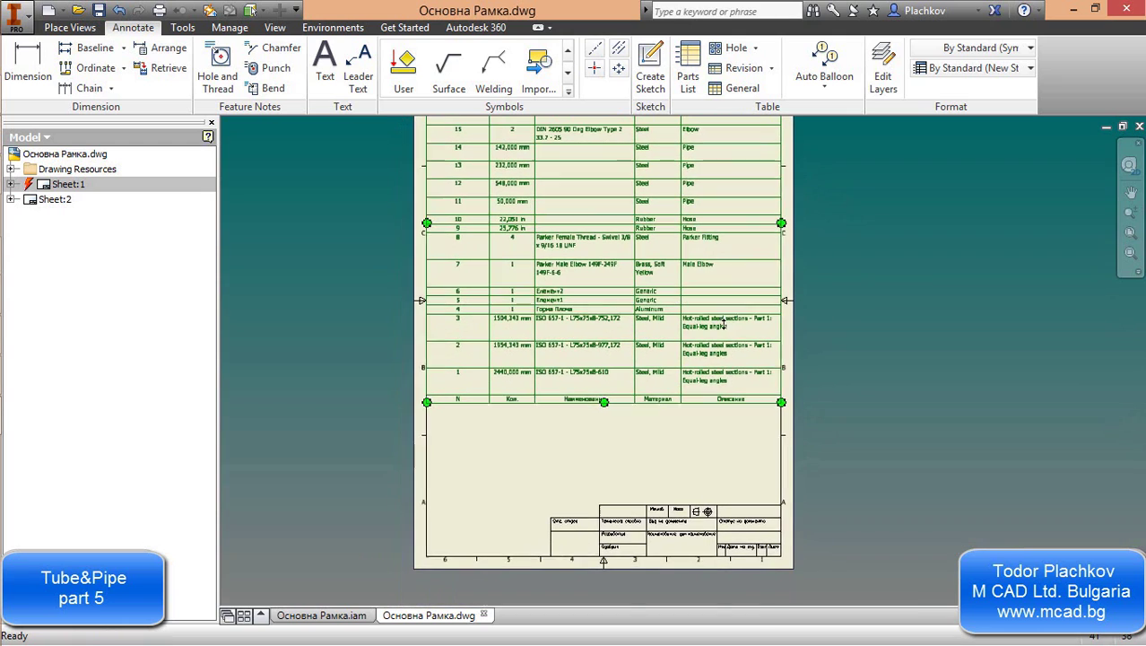
{"action": "scroll", "coordinate": [459, 420], "scroll_direction": "up", "scroll_amount": 3}
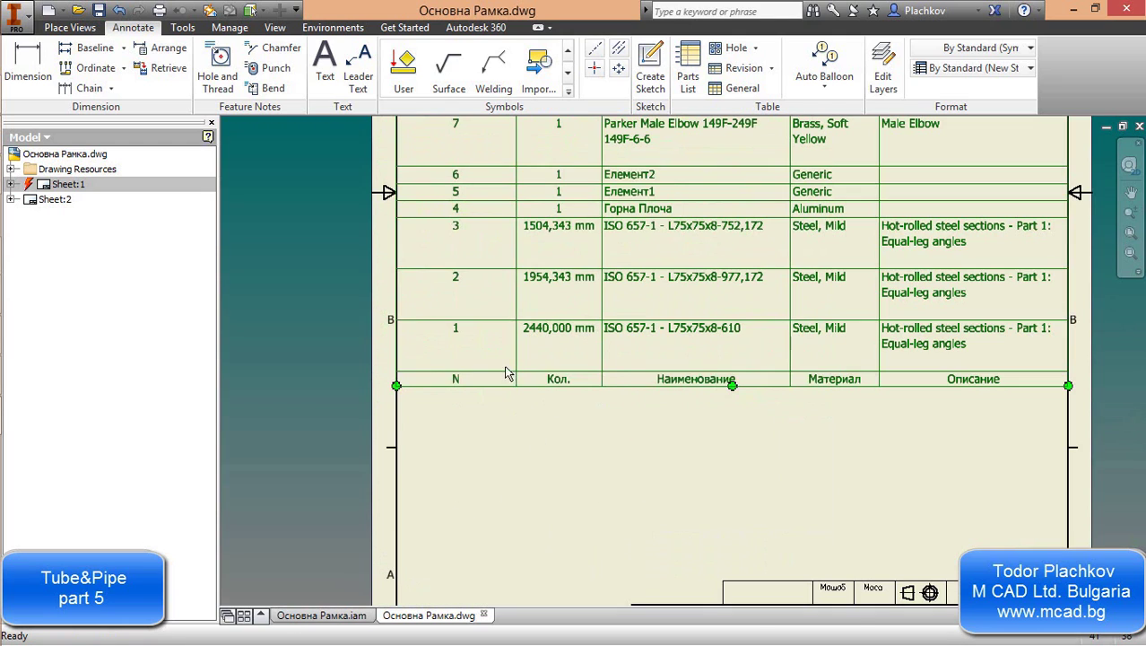
Switch to the frame assembly, return to the drawing, and open Sheet:2
{"action": "left_click", "coordinate": [282, 613]}
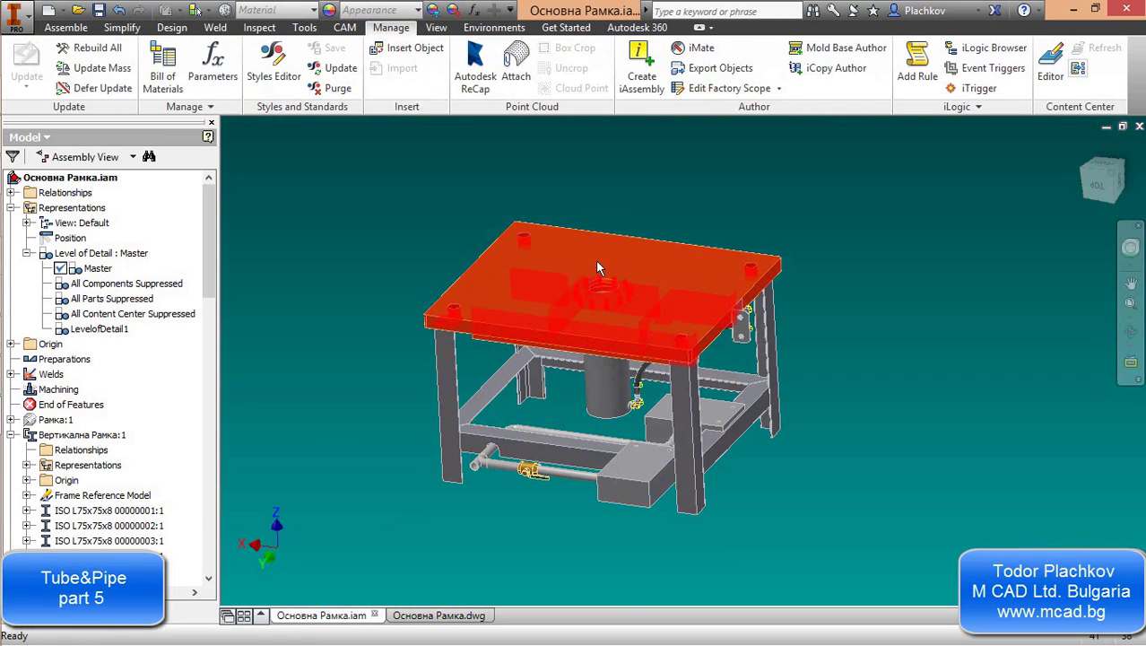
{"action": "left_click", "coordinate": [439, 615]}
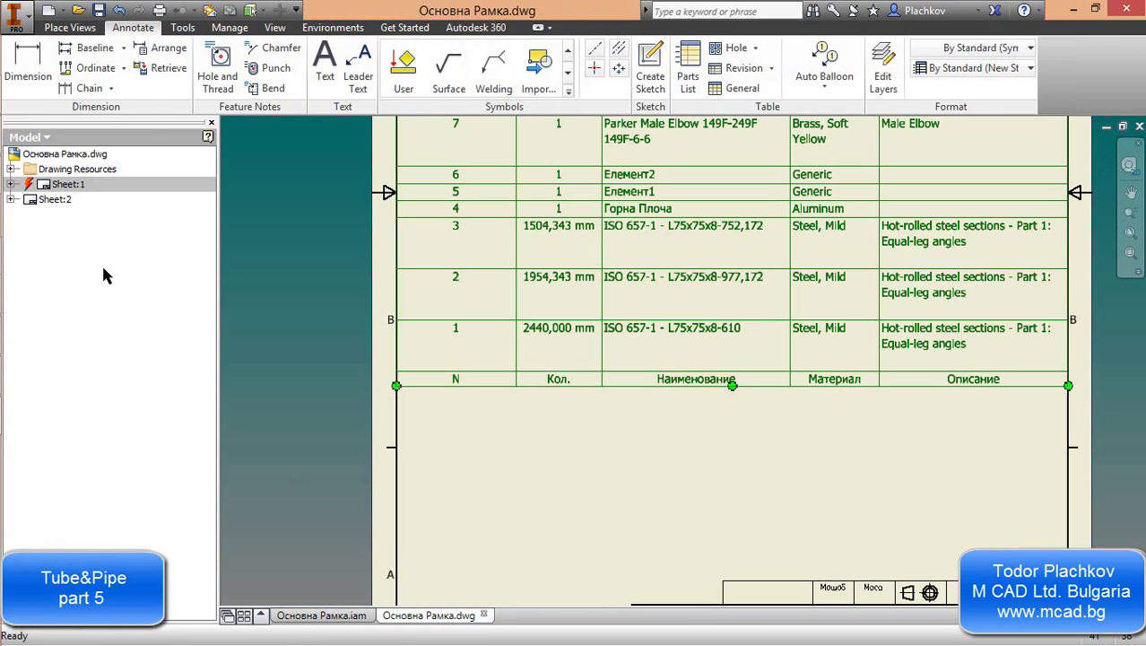
{"action": "double_click", "coordinate": [57, 184]}
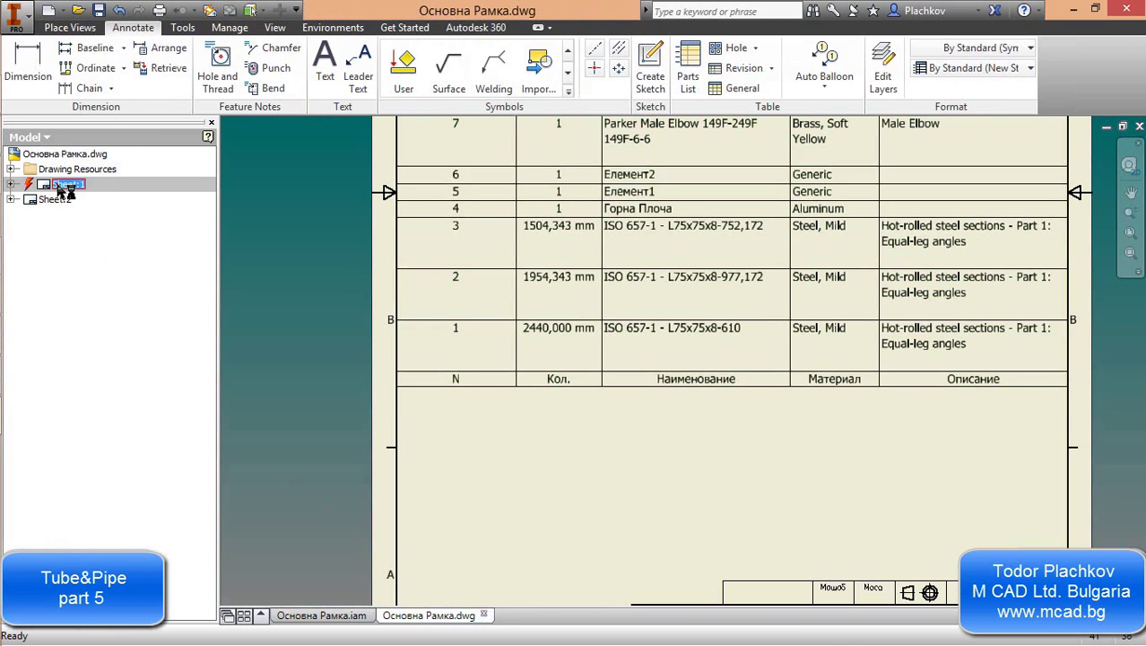
Start Auto Balloon on the upper-left view of Sheet:2 and window-select all its parts
{"action": "scroll", "coordinate": [521, 278], "scroll_direction": "up", "scroll_amount": 4}
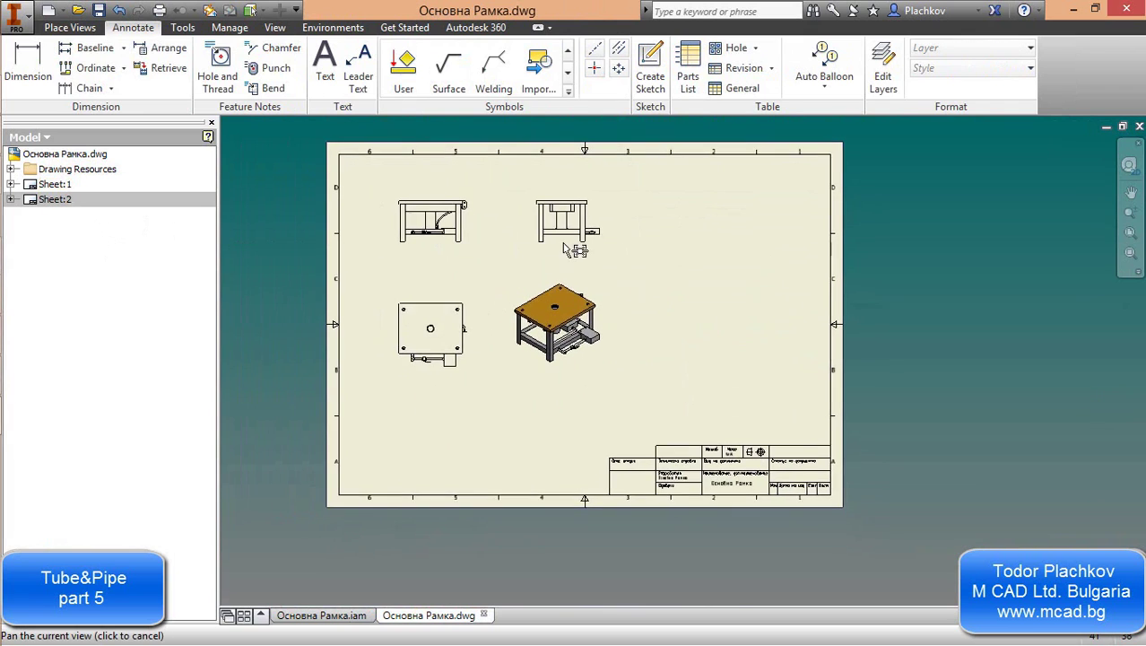
{"action": "middle_click_drag", "start_coordinate": [493, 306], "coordinate": [527, 316]}
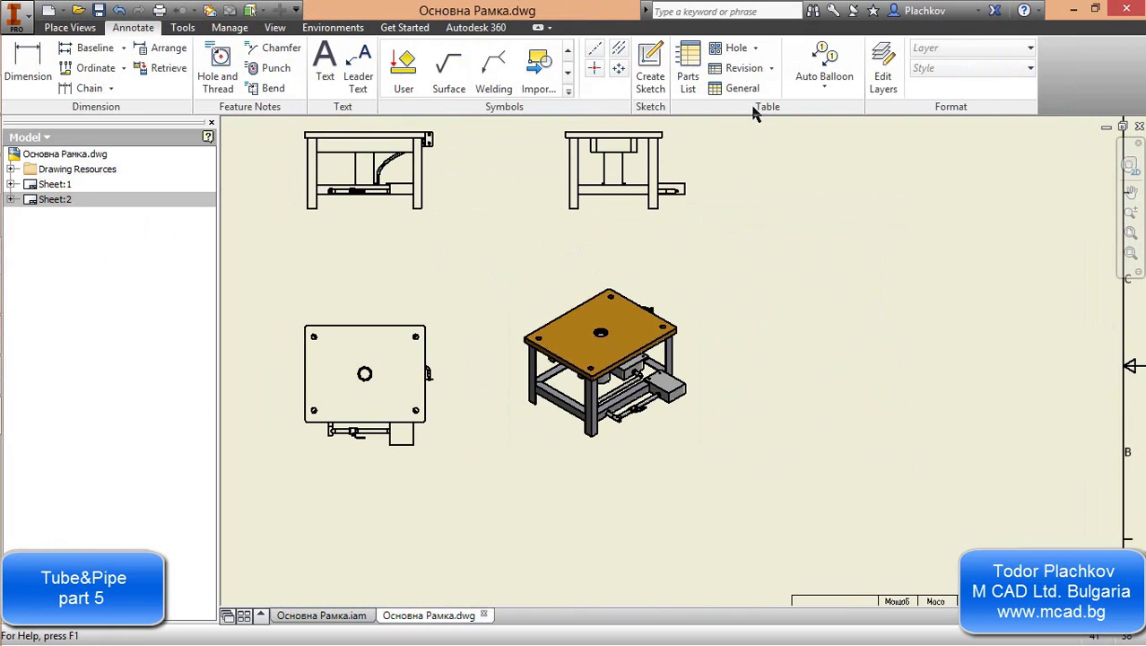
{"action": "left_click", "coordinate": [816, 83]}
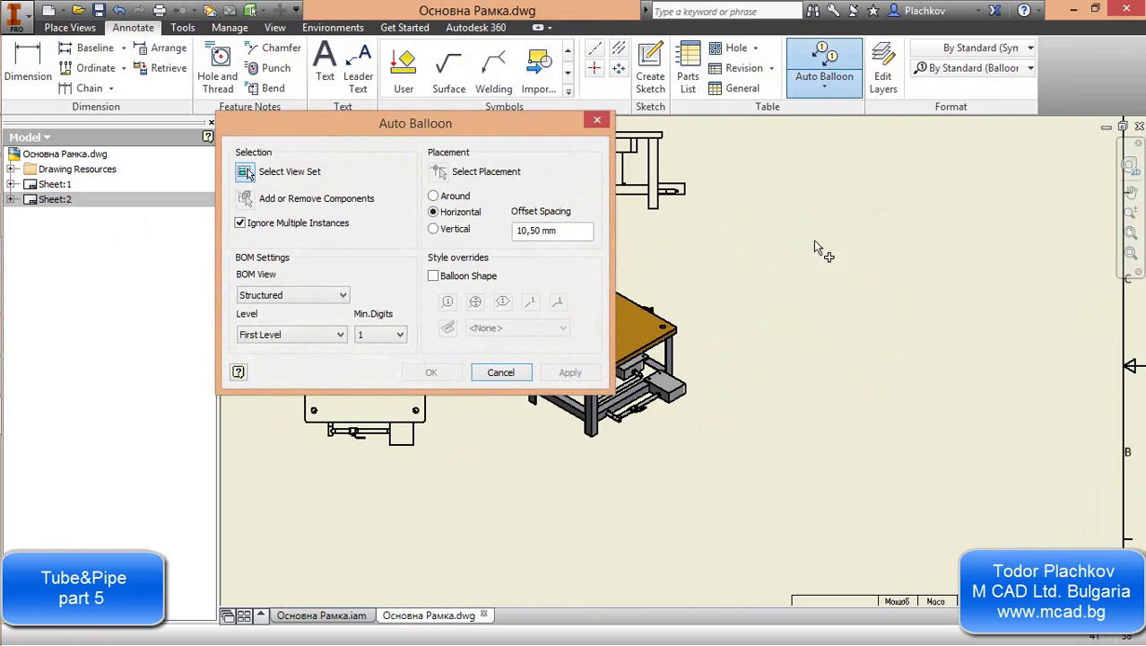
{"action": "scroll", "coordinate": [803, 287], "scroll_direction": "down", "scroll_amount": 3}
{"action": "middle_click_drag", "start_coordinate": [754, 274], "coordinate": [820, 278]}
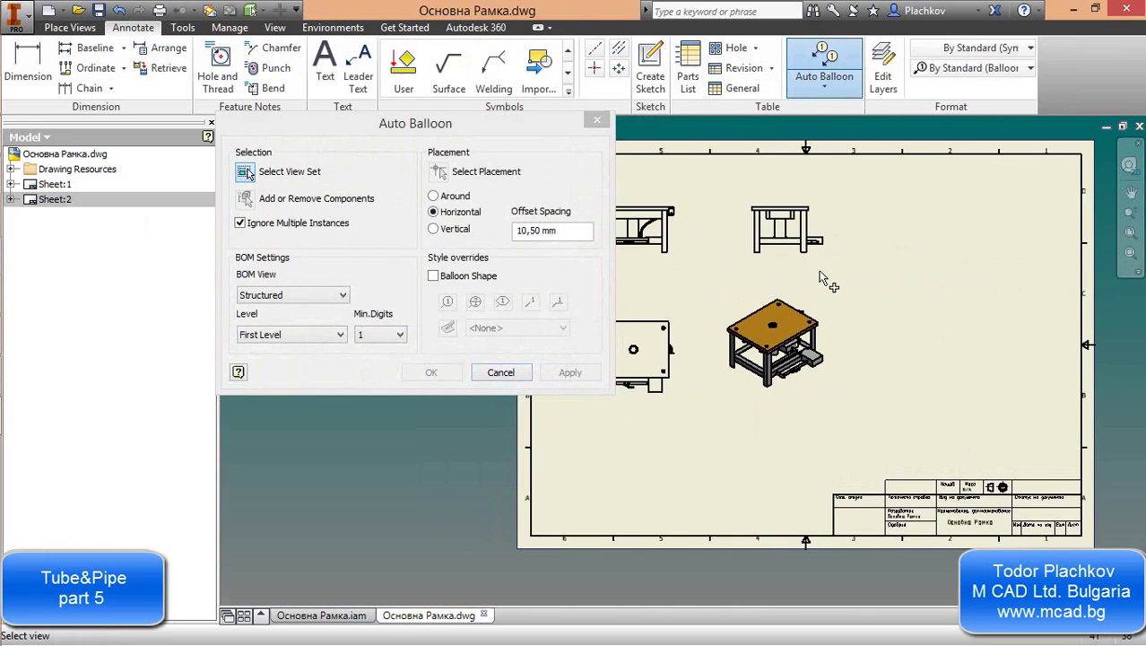
{"action": "scroll", "coordinate": [730, 282], "scroll_direction": "up", "scroll_amount": 3}
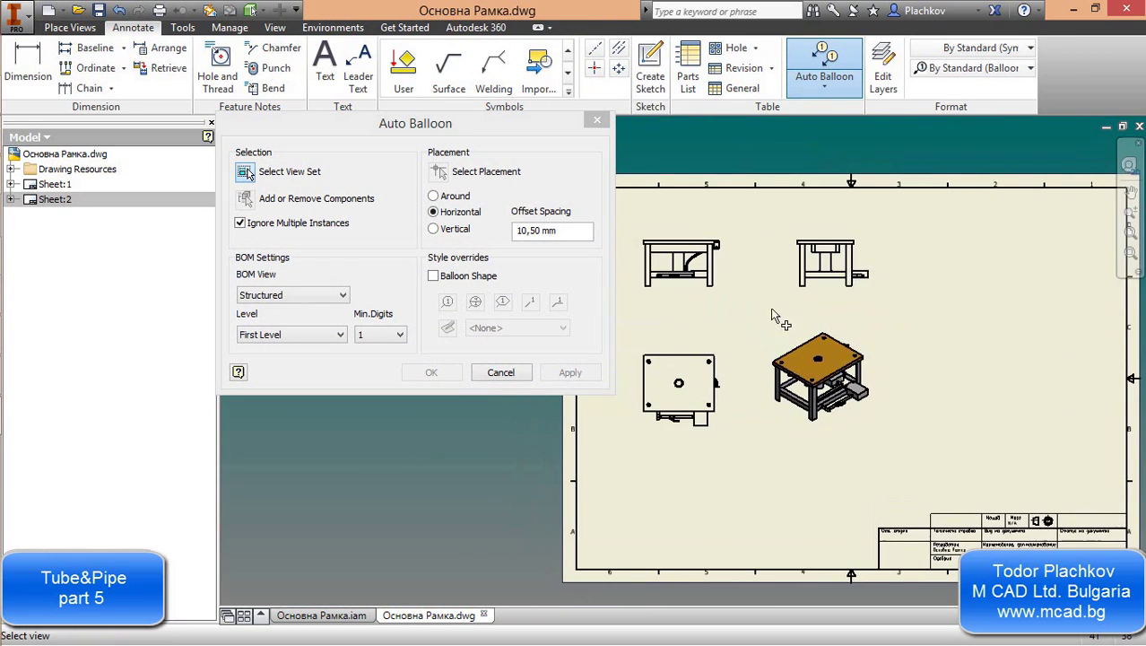
{"action": "left_click", "coordinate": [724, 277]}
{"action": "middle_click_drag", "start_coordinate": [718, 276], "coordinate": [898, 325]}
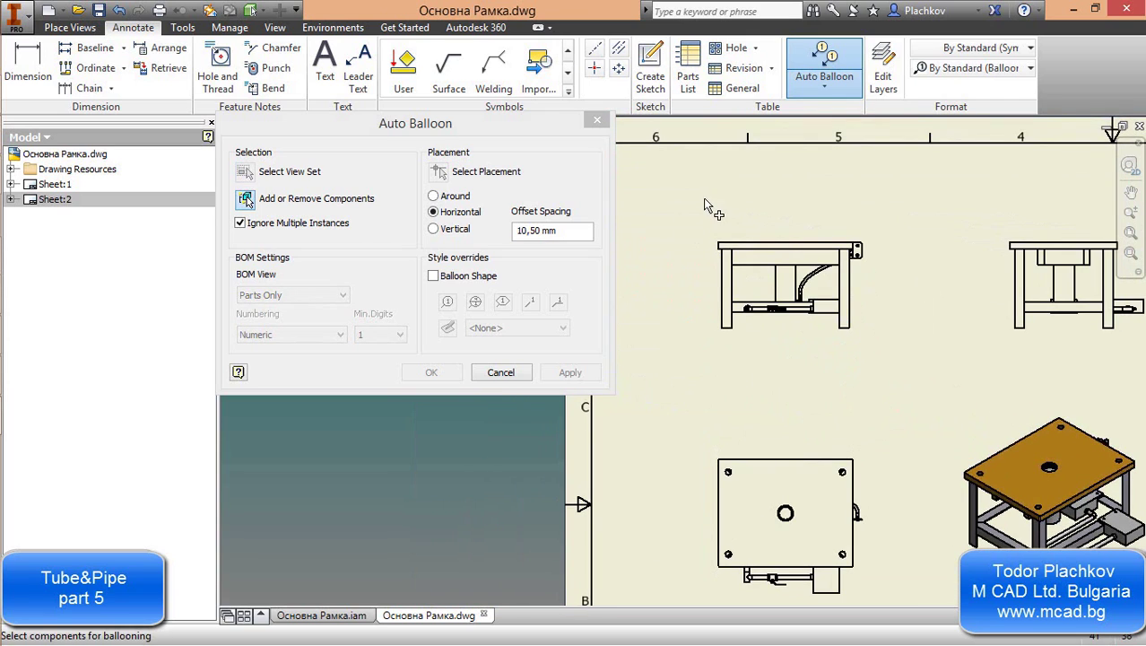
{"action": "left_click_drag", "start_coordinate": [701, 196], "coordinate": [906, 360]}
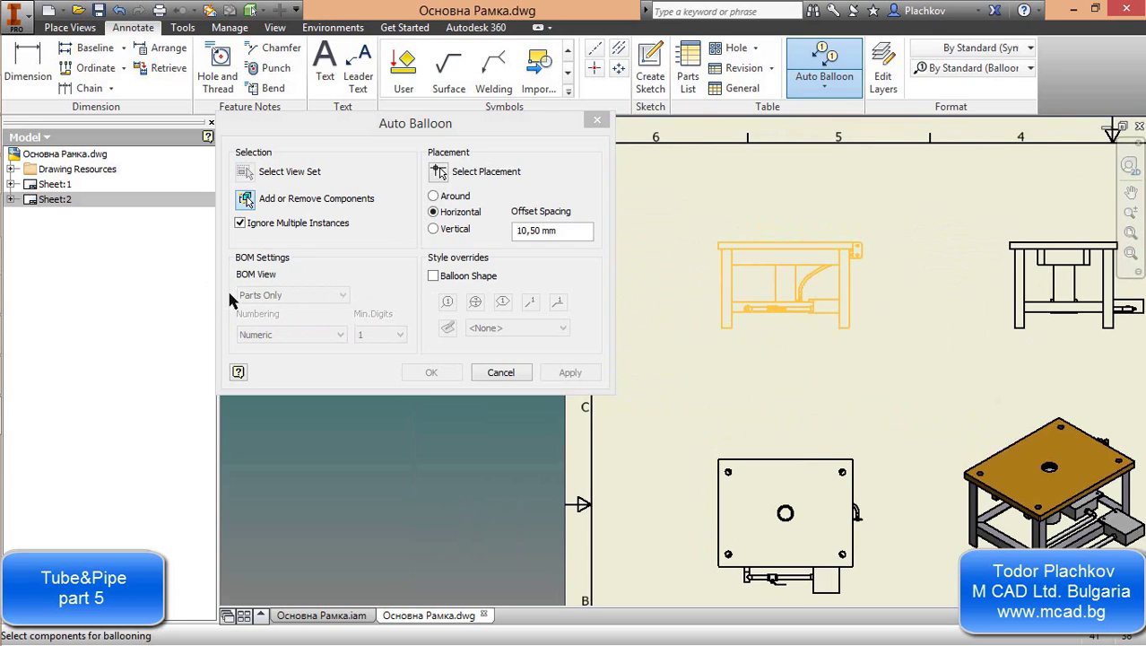
Place balloons 1–20 around the view as underlined labels, then review the result
{"action": "left_click", "coordinate": [272, 312]}
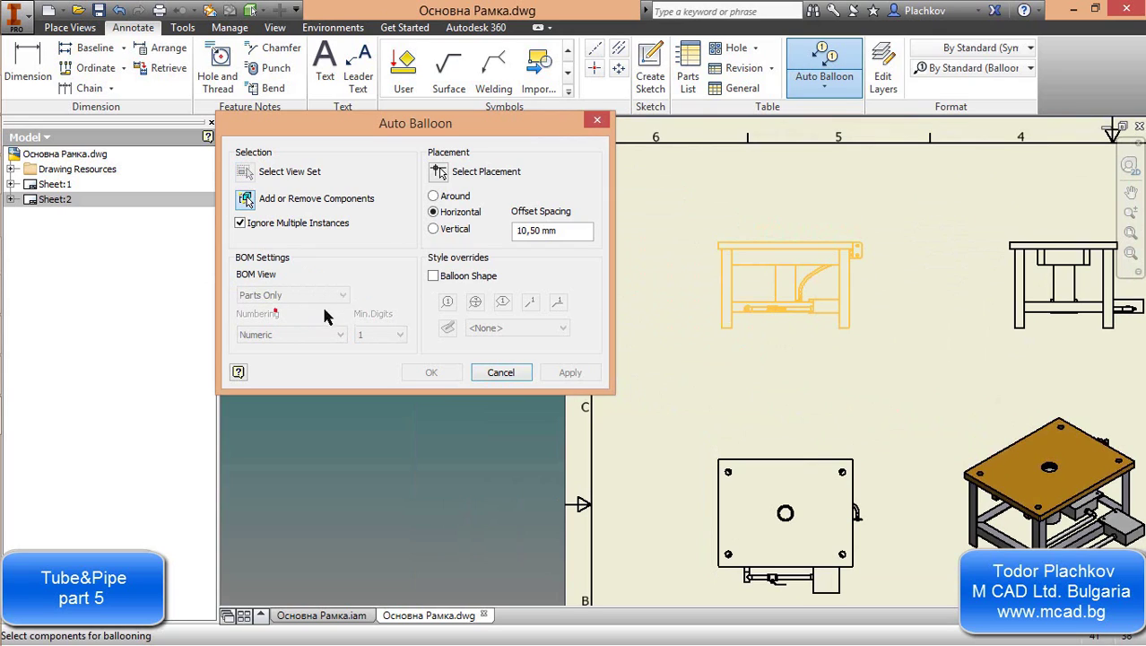
{"action": "left_click", "coordinate": [439, 172]}
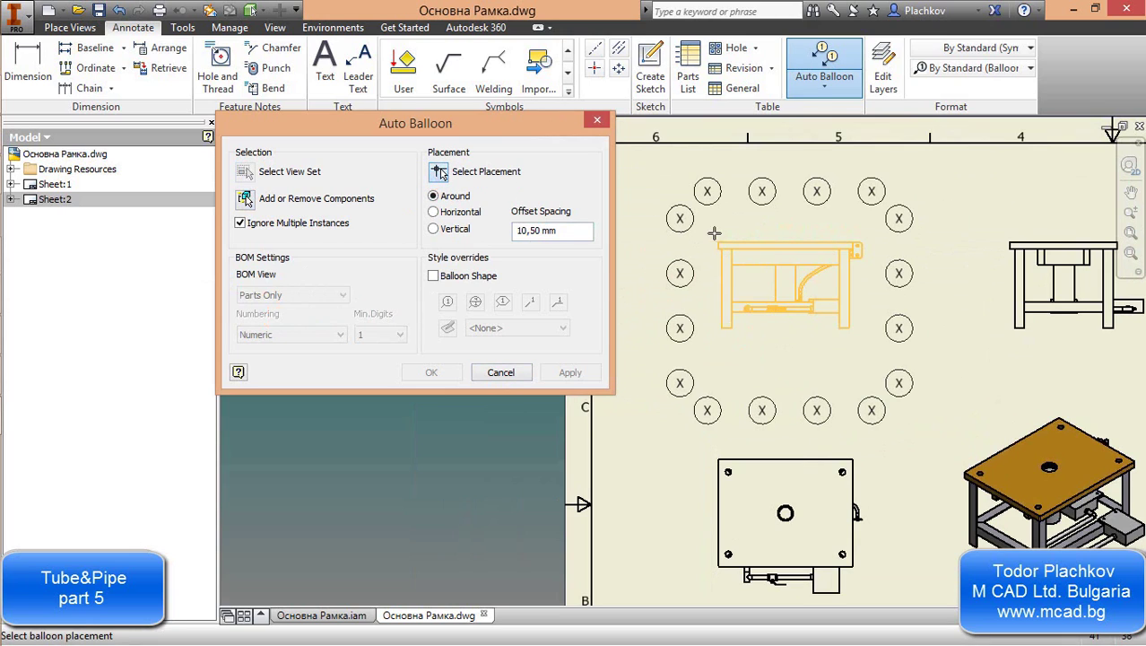
{"action": "left_click", "coordinate": [432, 276]}
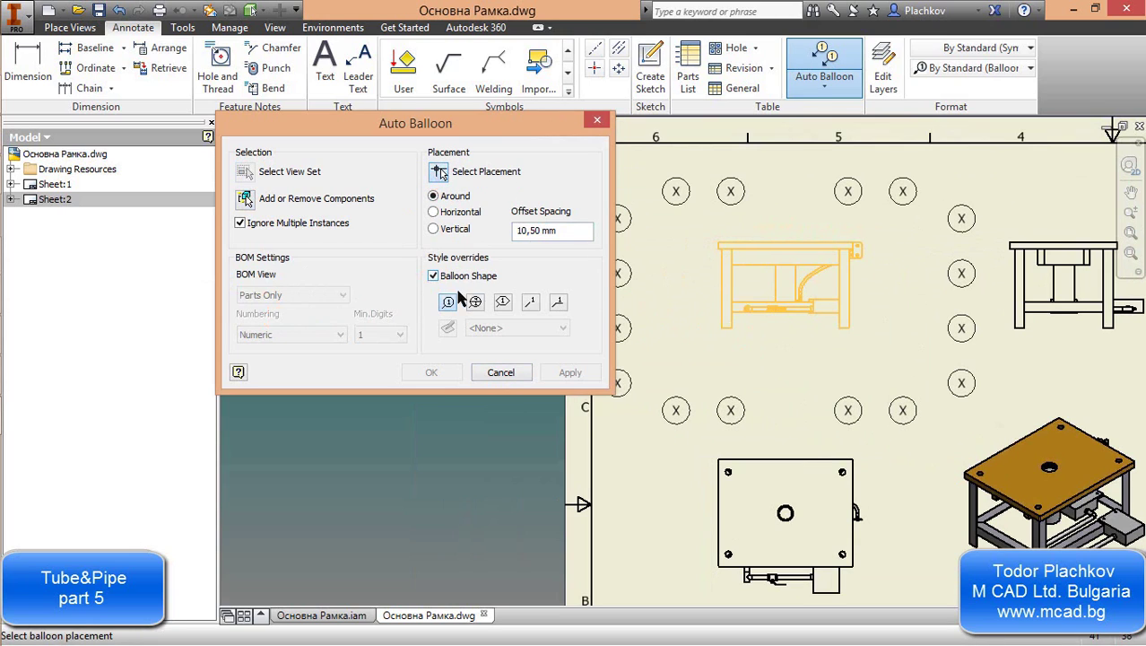
{"action": "left_click", "coordinate": [557, 304]}
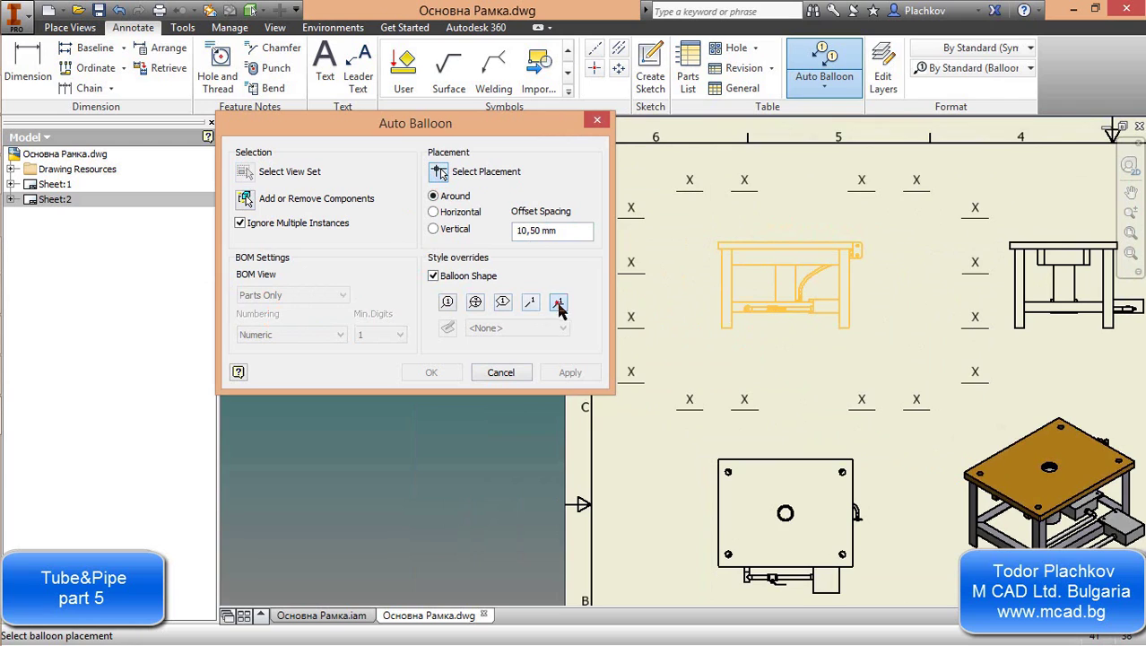
{"action": "left_click", "coordinate": [642, 222]}
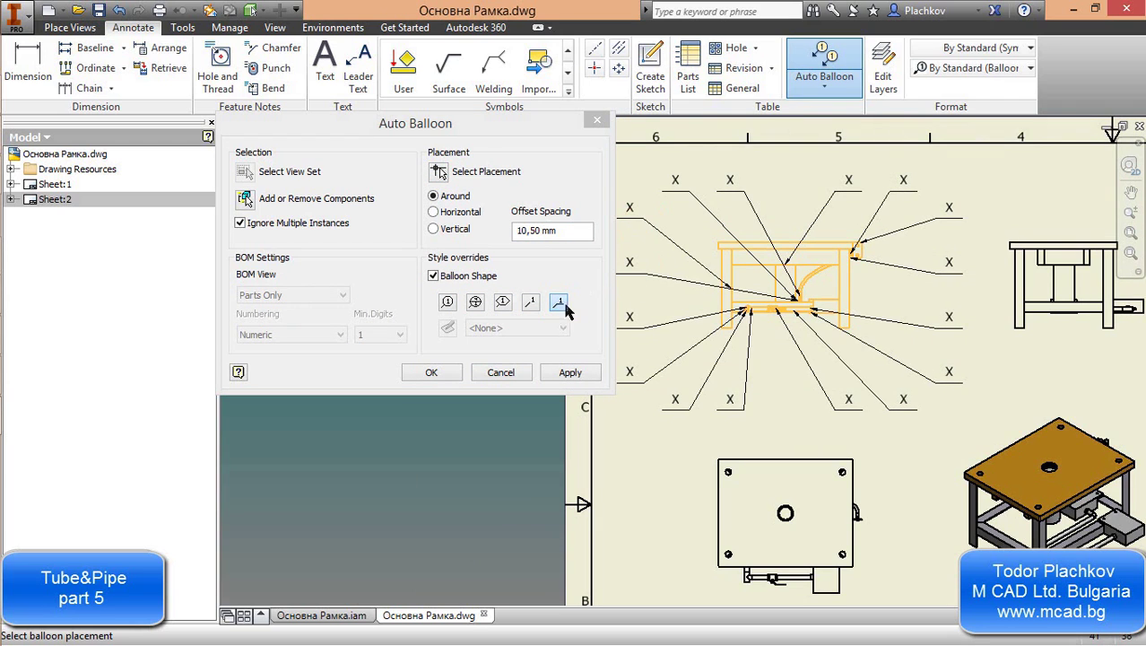
{"action": "left_click", "coordinate": [457, 372]}
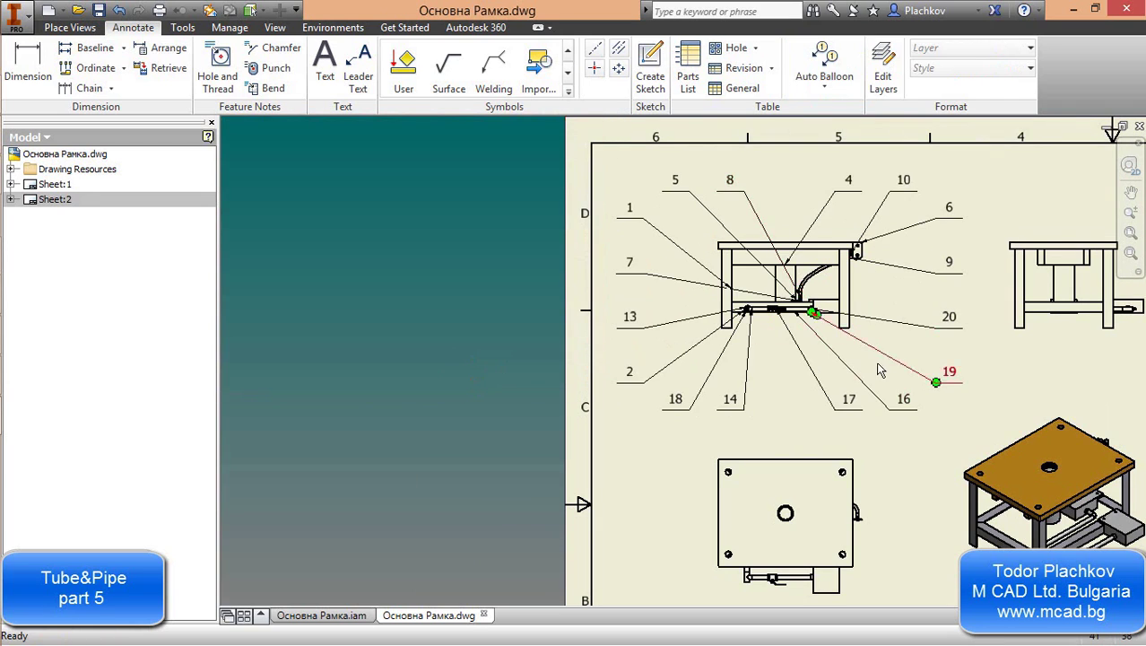
{"action": "middle_click_drag", "start_coordinate": [877, 373], "coordinate": [732, 322]}
{"action": "middle_click_drag", "start_coordinate": [624, 462], "coordinate": [610, 363]}
{"action": "mouse_move", "coordinate": [828, 329]}
{"action": "middle_mouse_down"}
{"action": "mouse_move", "coordinate": [819, 361]}
{"action": "mouse_move", "coordinate": [748, 444]}
{"action": "middle_mouse_up"}
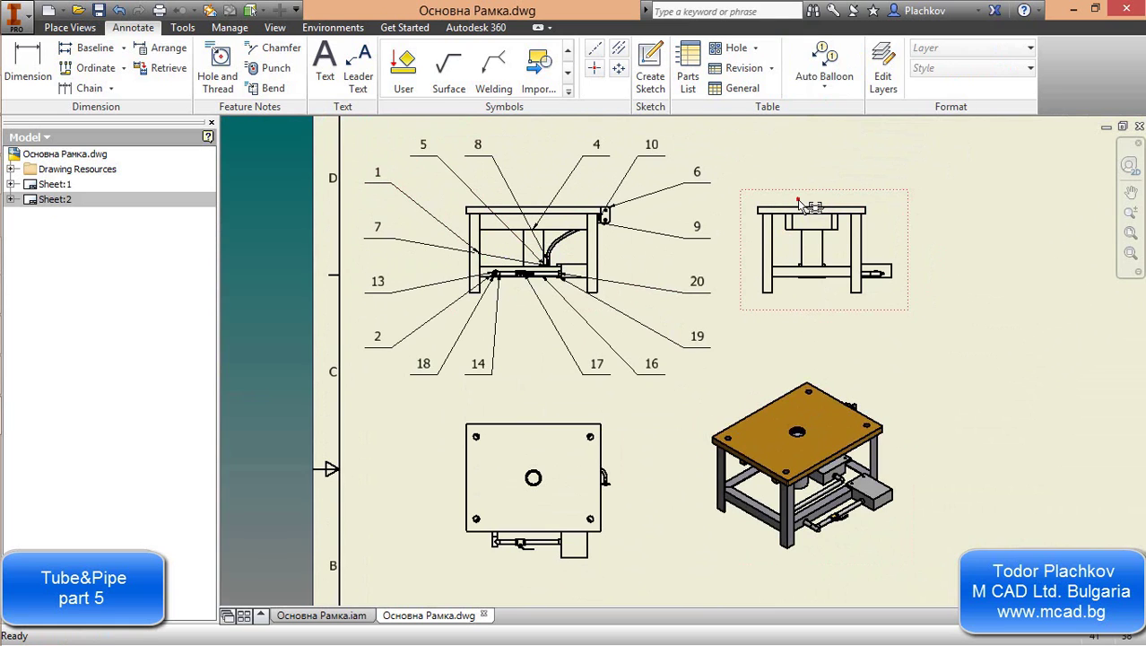
Auto-balloon the horizontal bar in the side view as underlined balloon 3, placed Around
{"action": "left_click", "coordinate": [852, 59]}
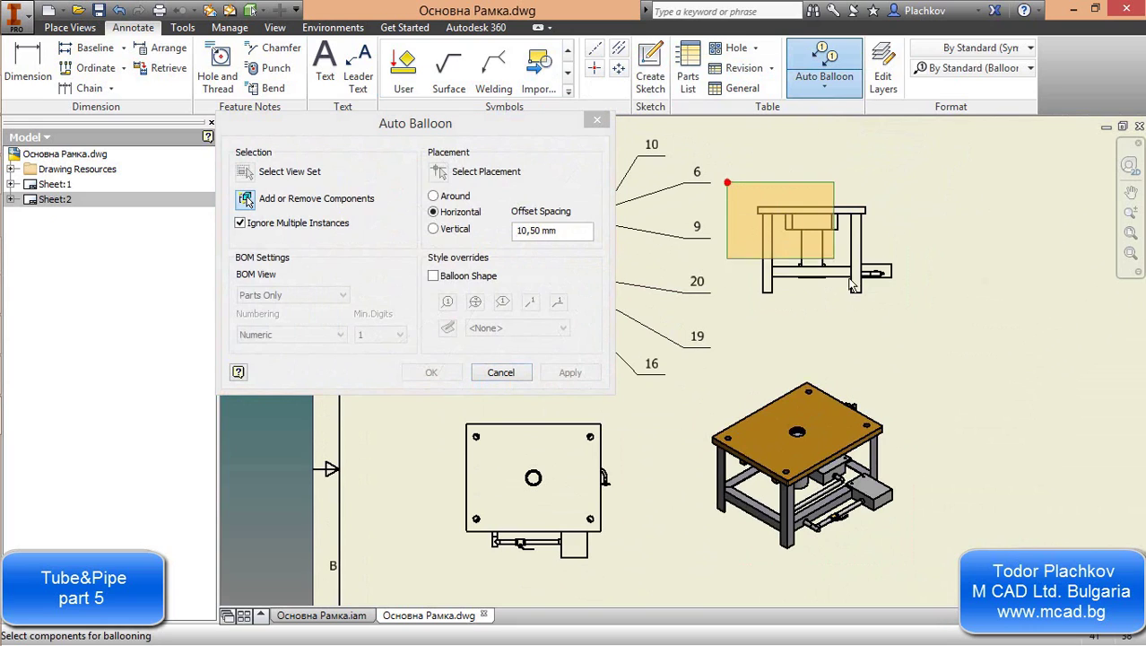
{"action": "left_click", "coordinate": [852, 285]}
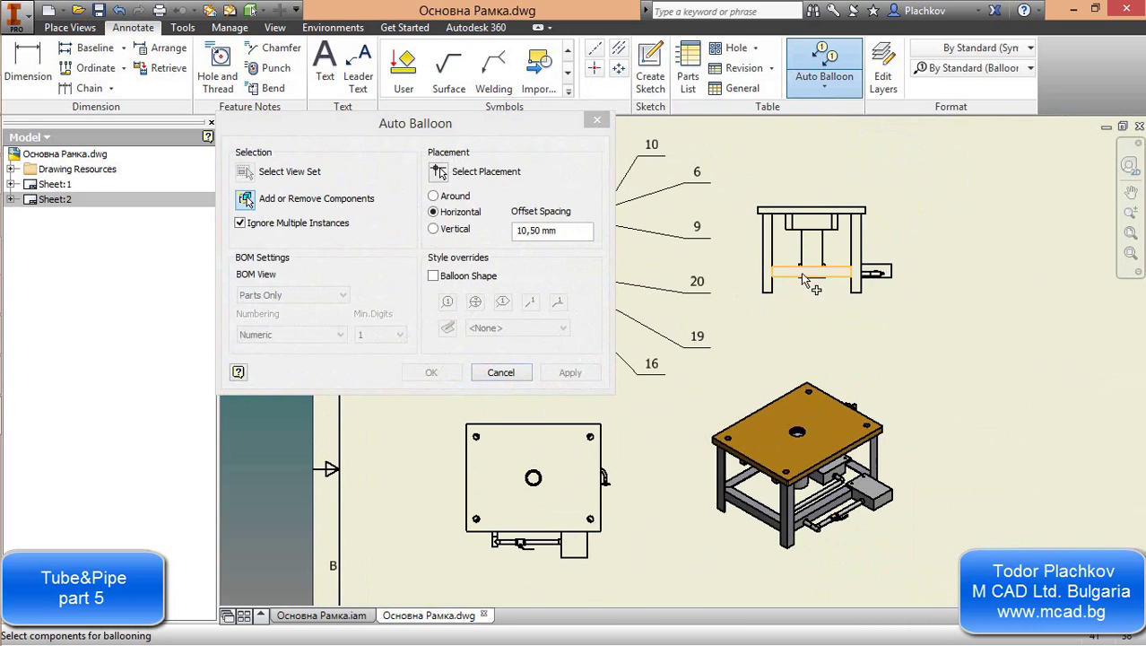
{"action": "left_click", "coordinate": [436, 197]}
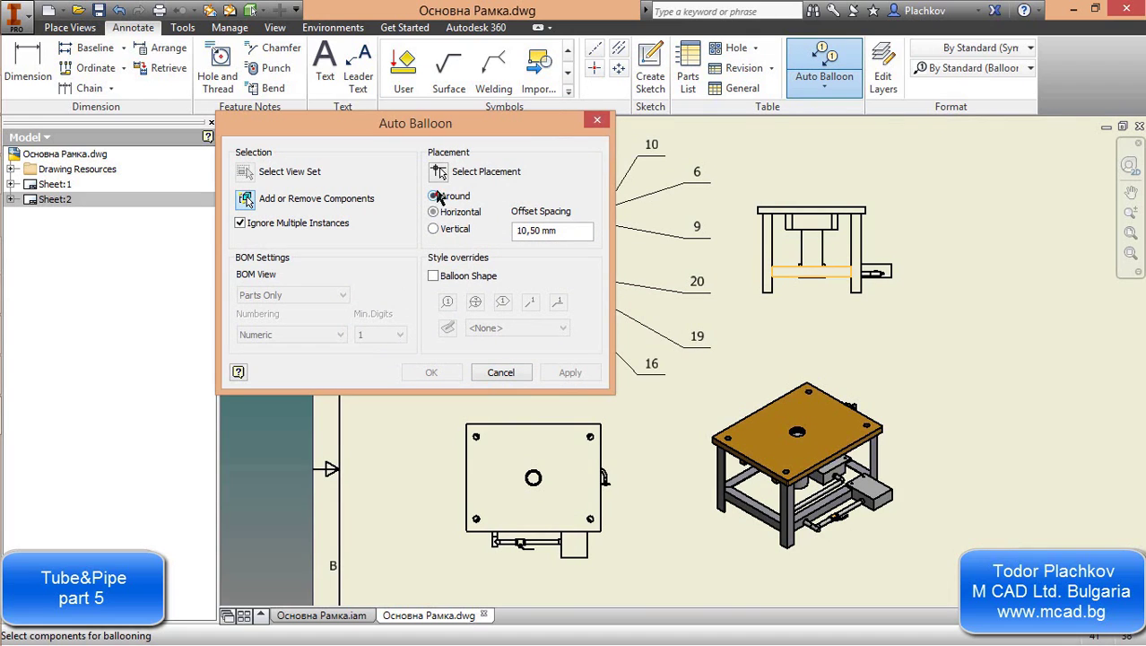
{"action": "left_click", "coordinate": [438, 173]}
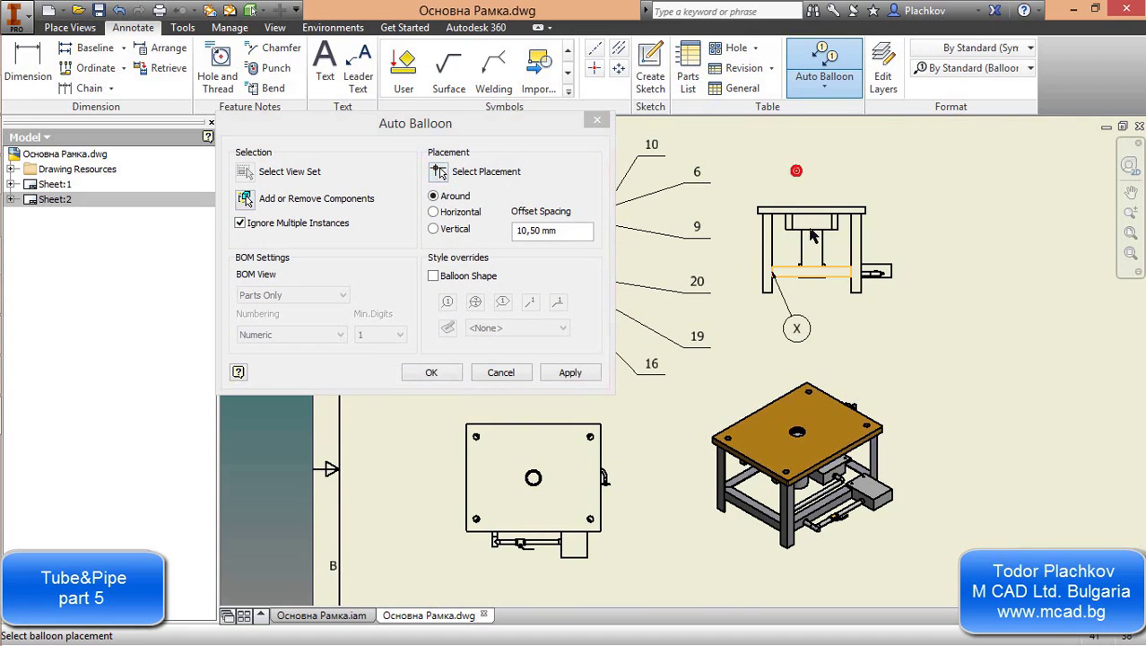
{"action": "scroll", "coordinate": [773, 278], "scroll_direction": "up", "scroll_amount": 5}
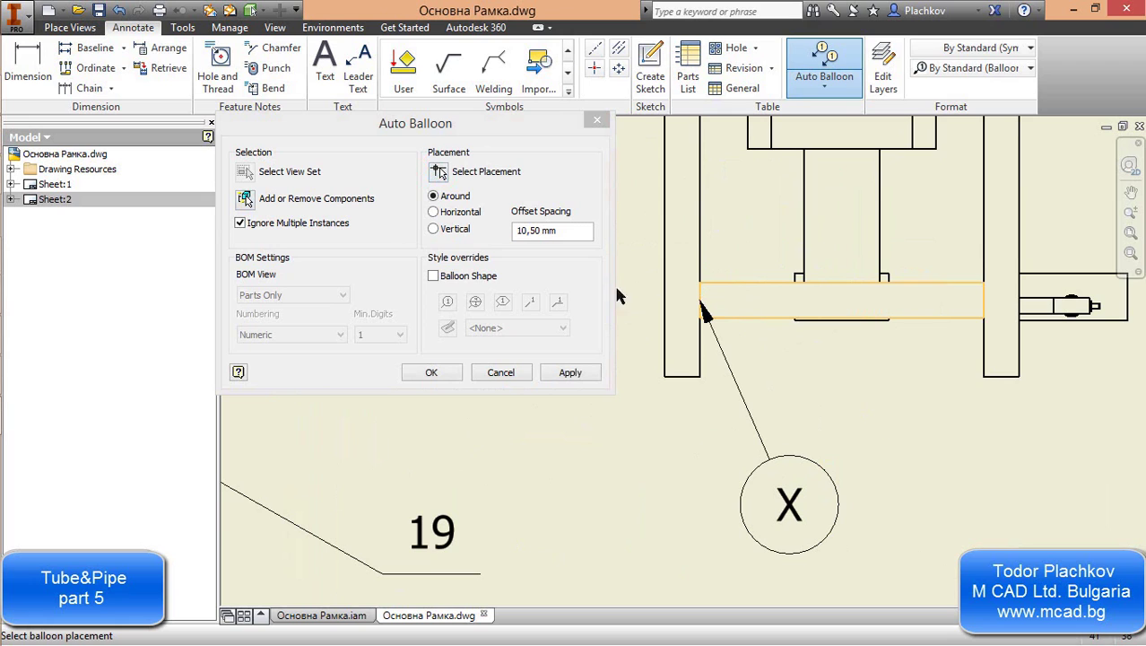
{"action": "left_click", "coordinate": [435, 278]}
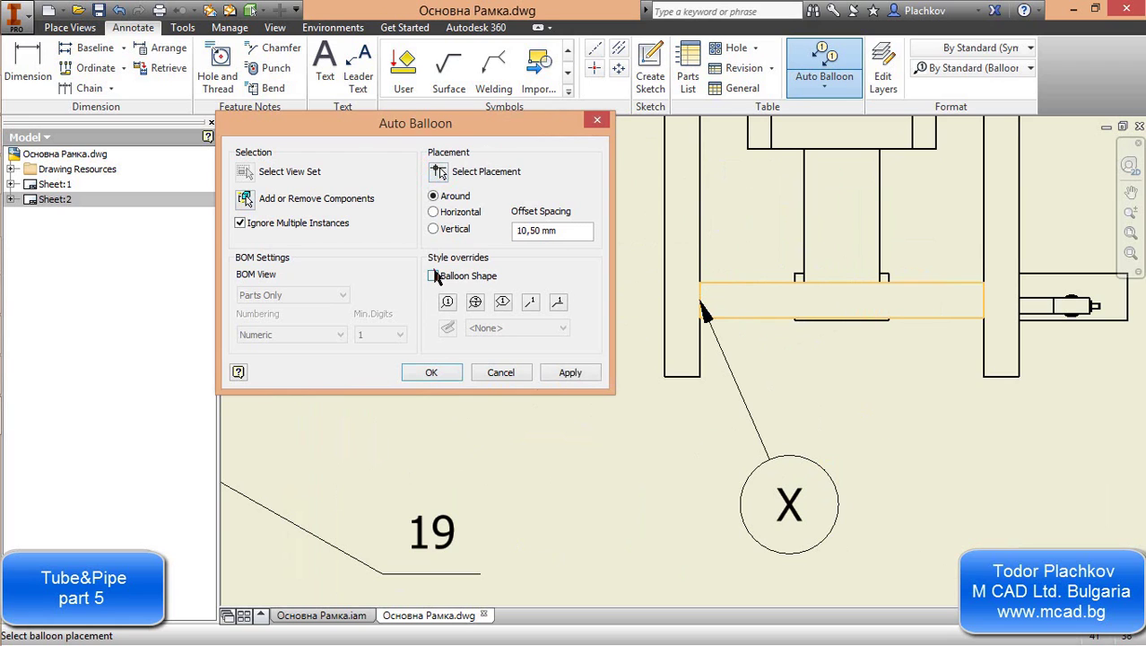
{"action": "left_click", "coordinate": [557, 305]}
{"action": "left_click", "coordinate": [448, 374]}
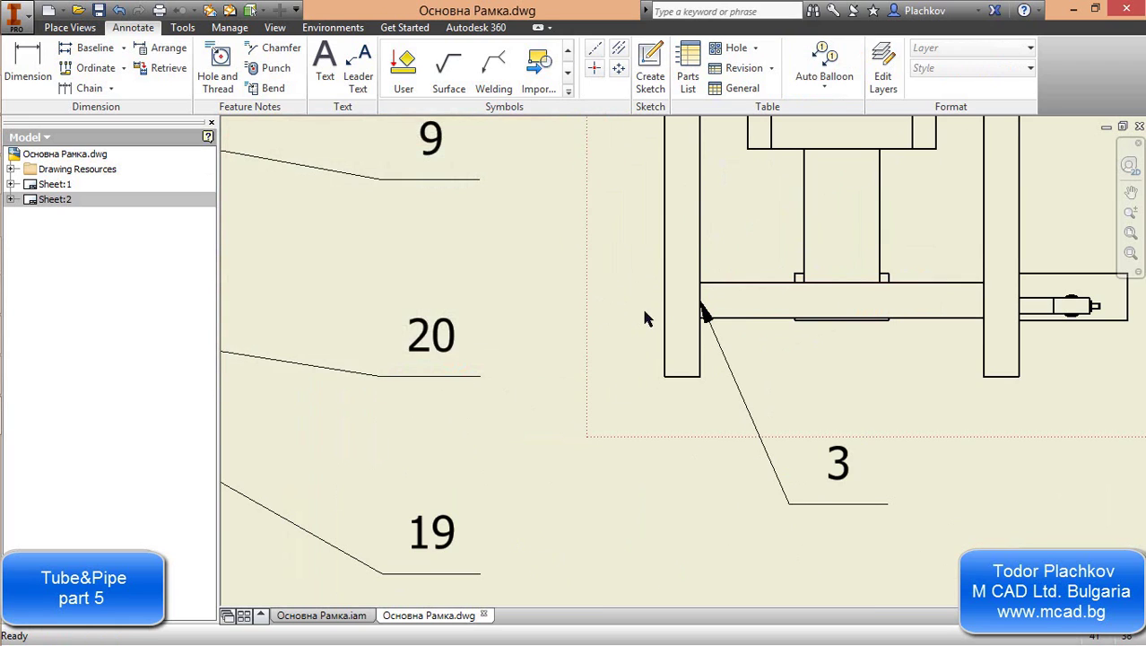
Pan and zoom across Sheet:2 to review the balloons and bring the title block into view
{"action": "scroll", "coordinate": [641, 305], "scroll_direction": "down", "scroll_amount": 5}
{"action": "middle_click_drag", "start_coordinate": [540, 335], "coordinate": [638, 293]}
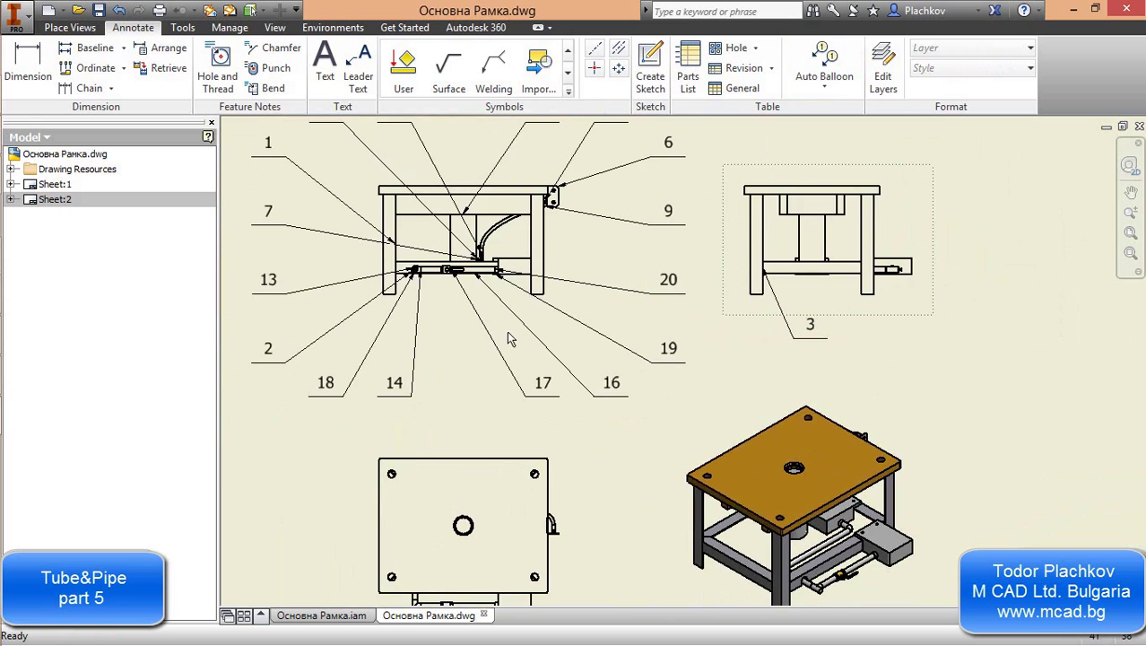
{"action": "scroll", "coordinate": [485, 382], "scroll_direction": "down", "scroll_amount": 4}
{"action": "middle_click_drag", "start_coordinate": [426, 216], "coordinate": [415, 211]}
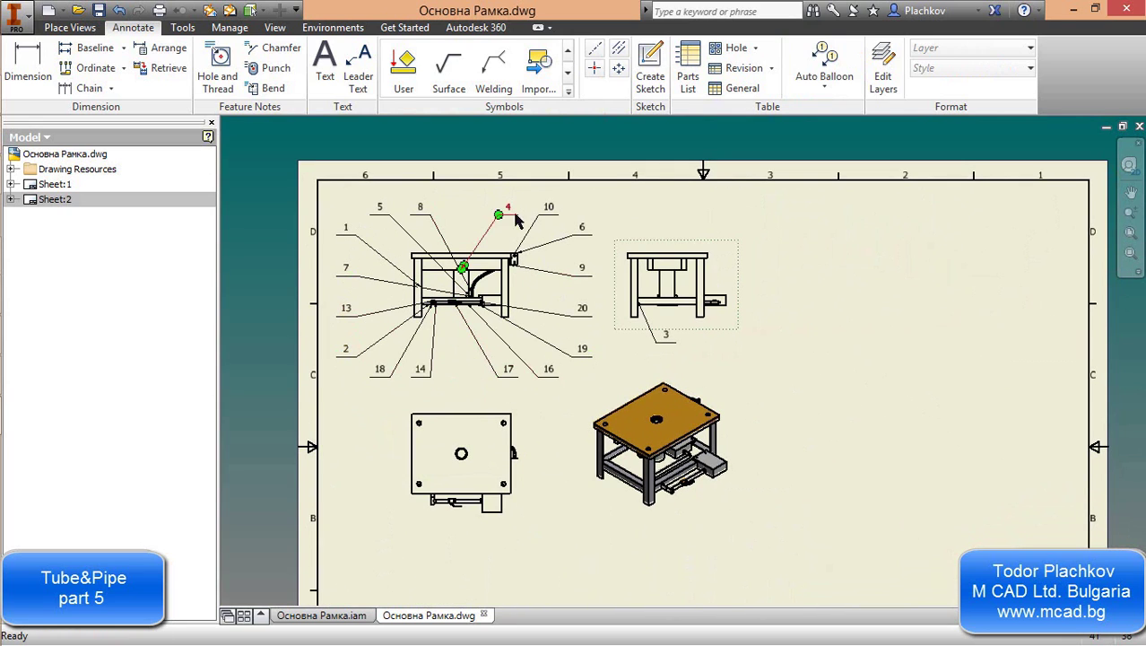
{"action": "middle_click_drag", "start_coordinate": [570, 338], "coordinate": [541, 281]}
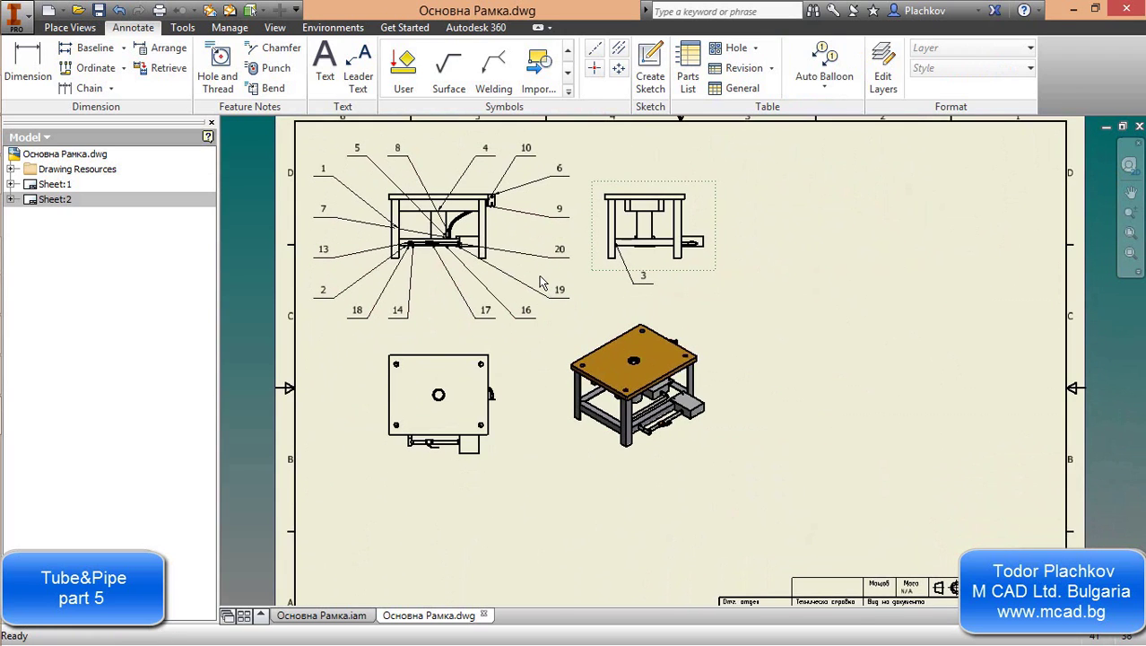
{"action": "middle_click_drag", "start_coordinate": [824, 524], "coordinate": [694, 327]}
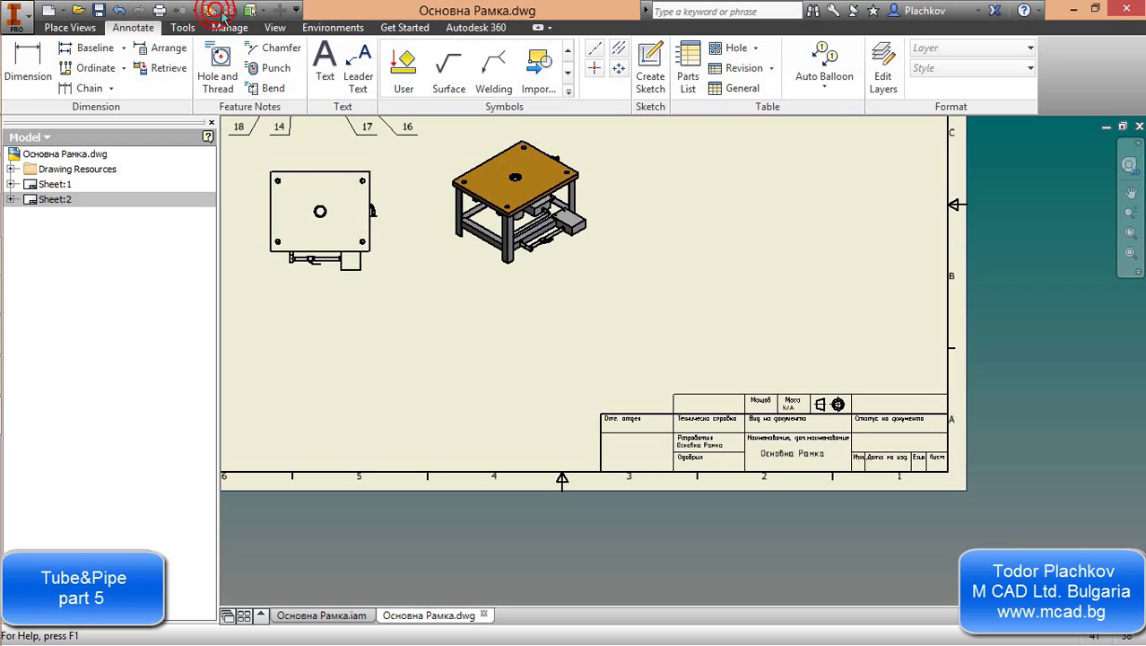
Save Основна Рамка.dwg with its dependents and switch to the Основна Рамка.iam assembly
{"action": "left_click", "coordinate": [99, 11]}
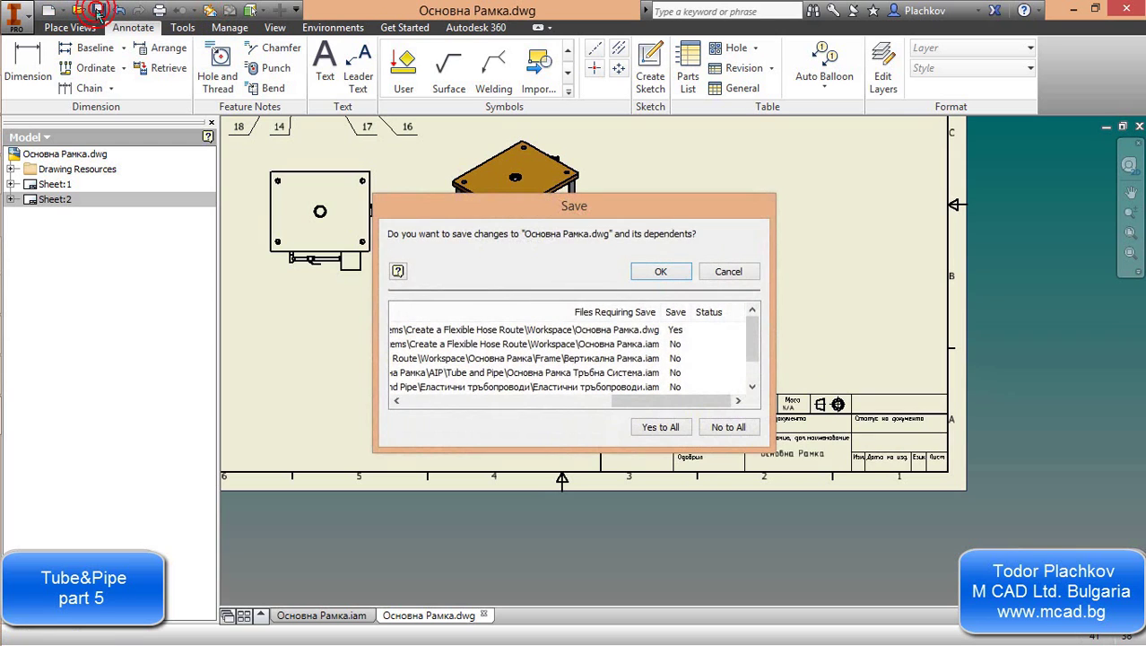
{"action": "left_click", "coordinate": [659, 272]}
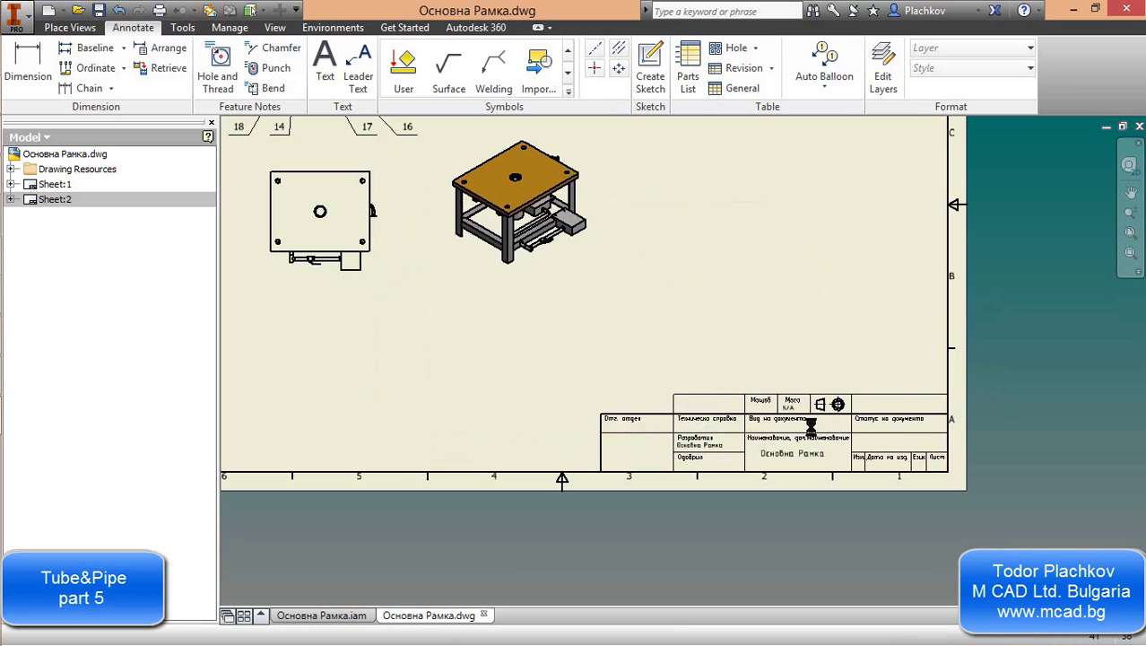
{"action": "scroll", "coordinate": [791, 411], "scroll_direction": "up", "scroll_amount": 6}
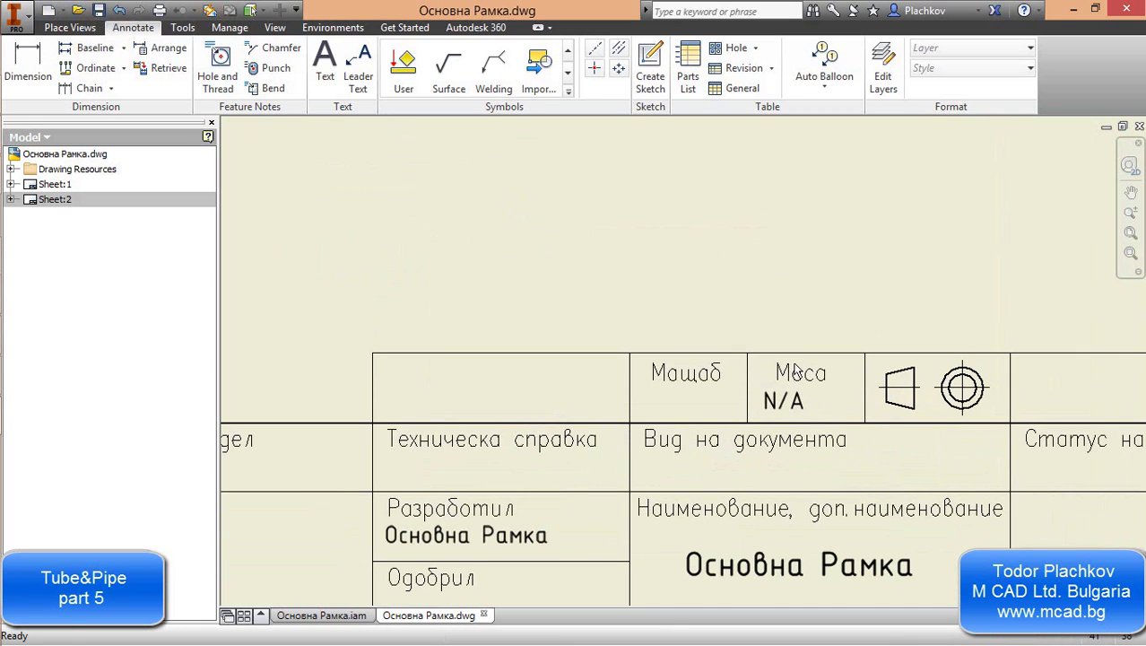
{"action": "scroll", "coordinate": [792, 419], "scroll_direction": "down", "scroll_amount": 6}
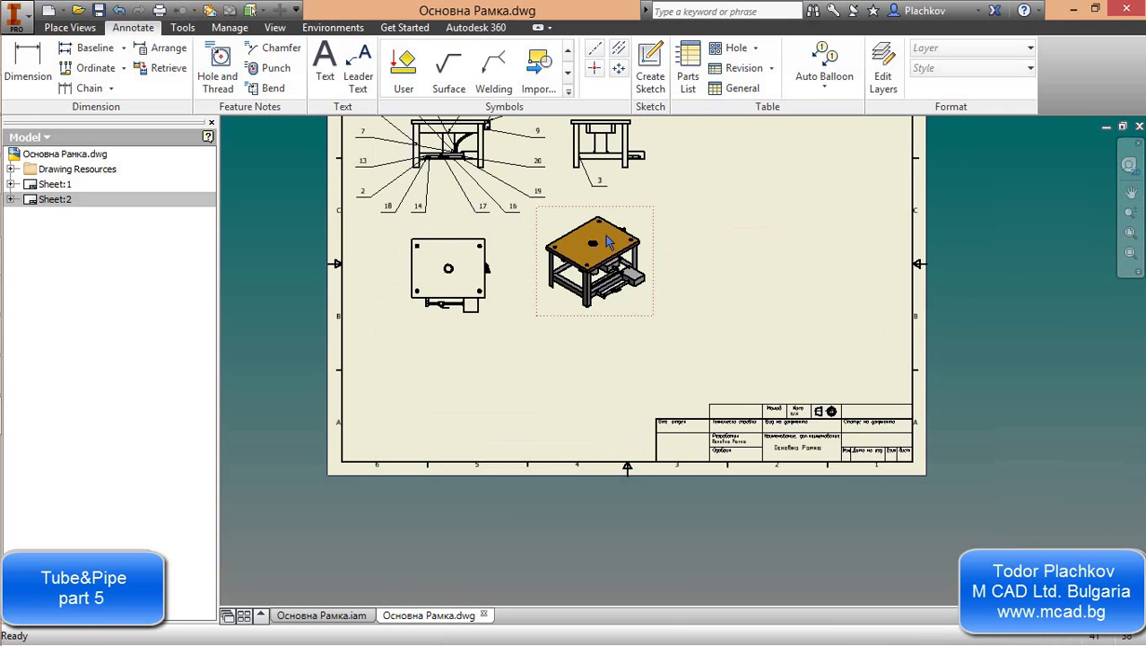
{"action": "left_click", "coordinate": [326, 617]}
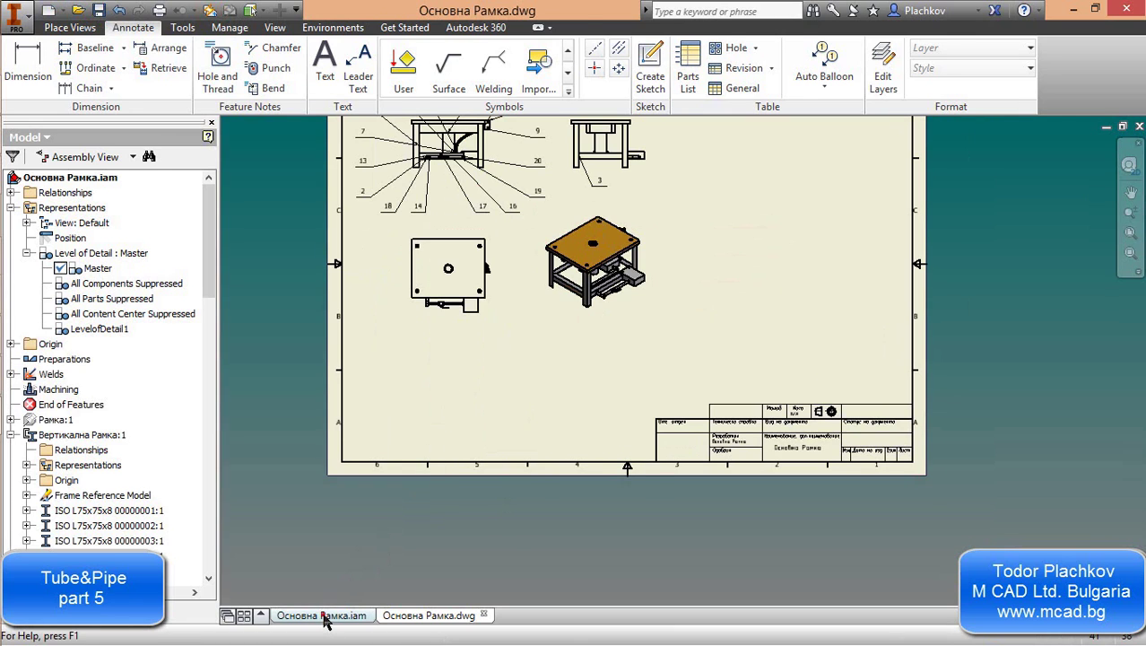
Update the assembly's physical iProperties to calculate a mass of 225,710 kg
{"action": "right_click", "coordinate": [97, 180]}
{"action": "left_click", "coordinate": [137, 328]}
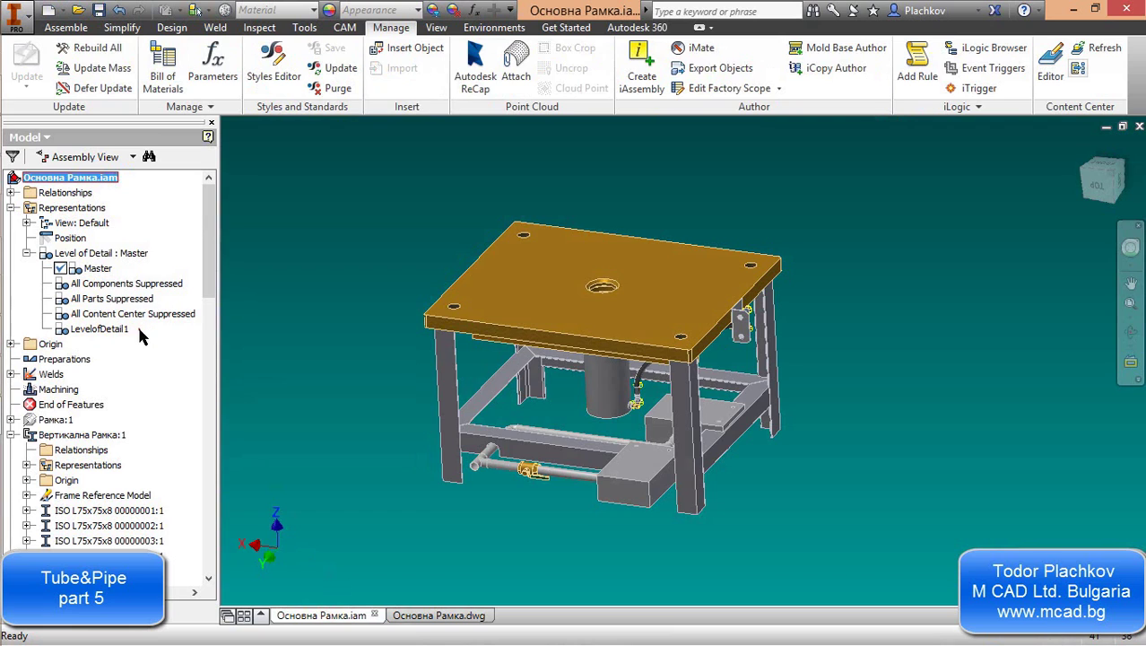
{"action": "left_click", "coordinate": [653, 92]}
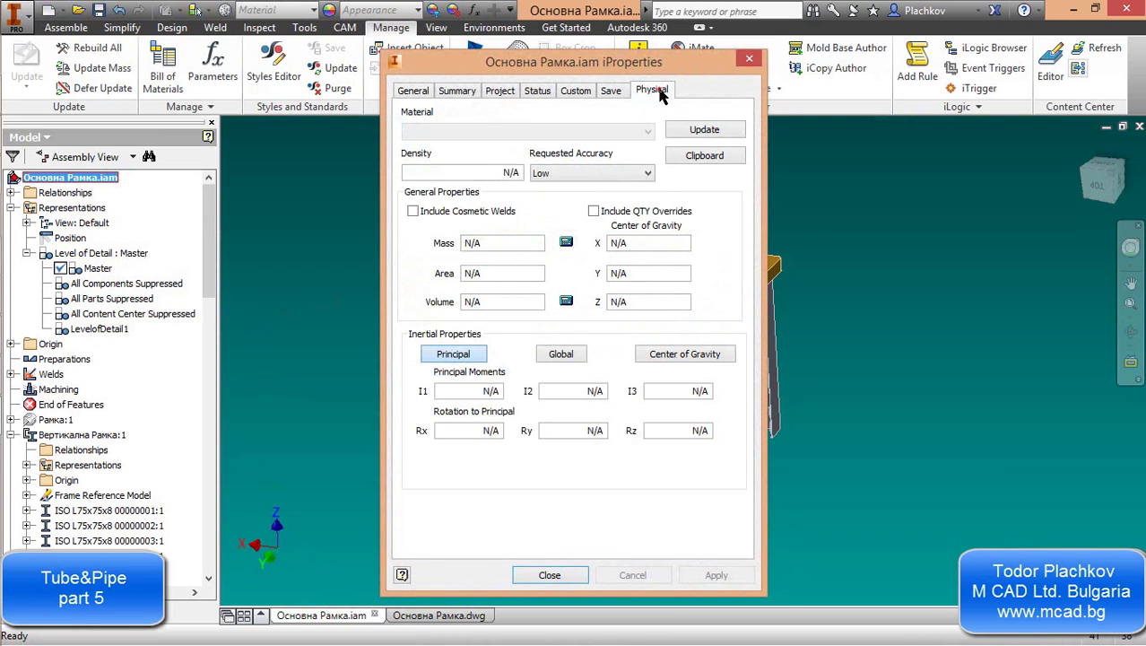
{"action": "left_click", "coordinate": [704, 132]}
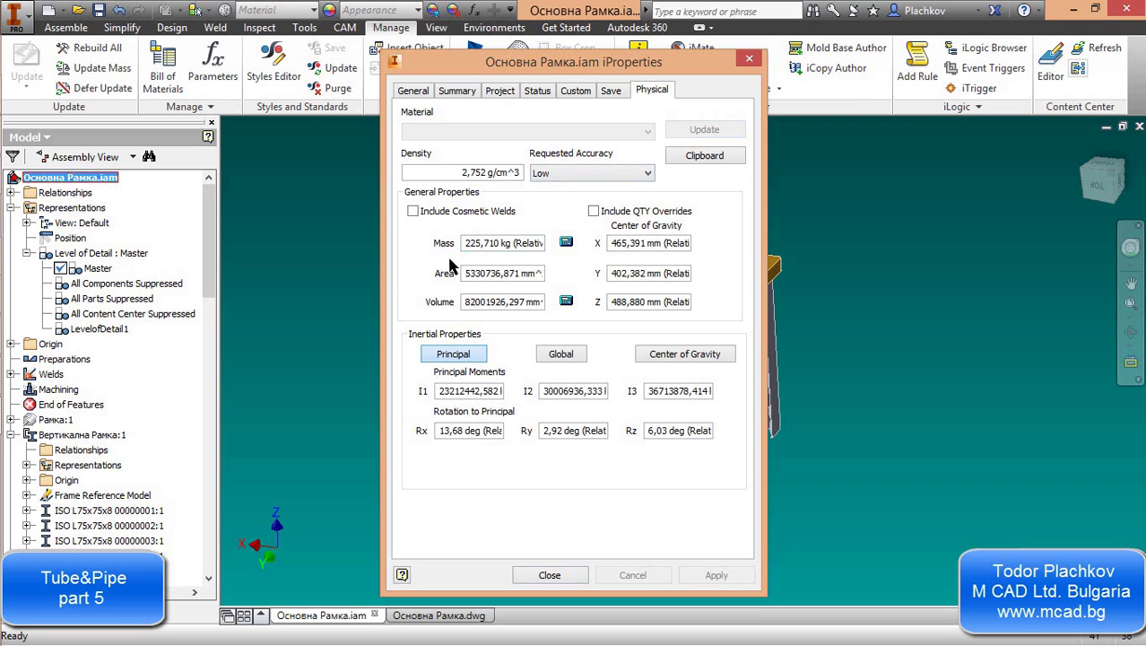
{"action": "left_click", "coordinate": [550, 575]}
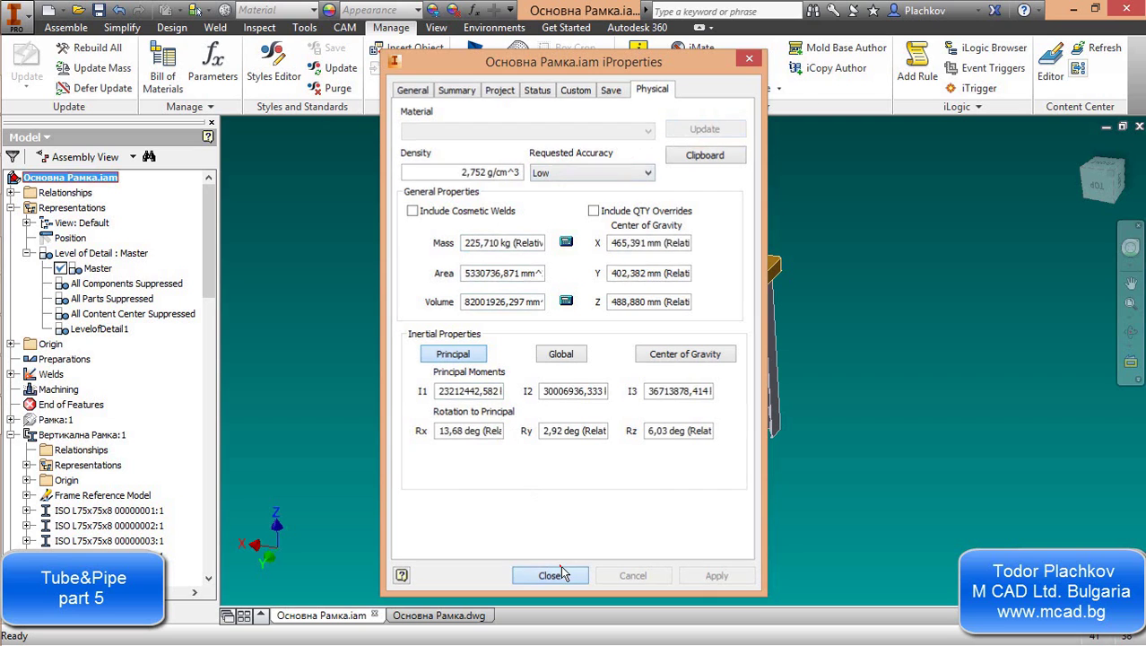
Save the Основна Рамка.iam assembly
{"action": "left_click", "coordinate": [99, 10]}
{"action": "left_click", "coordinate": [661, 272]}
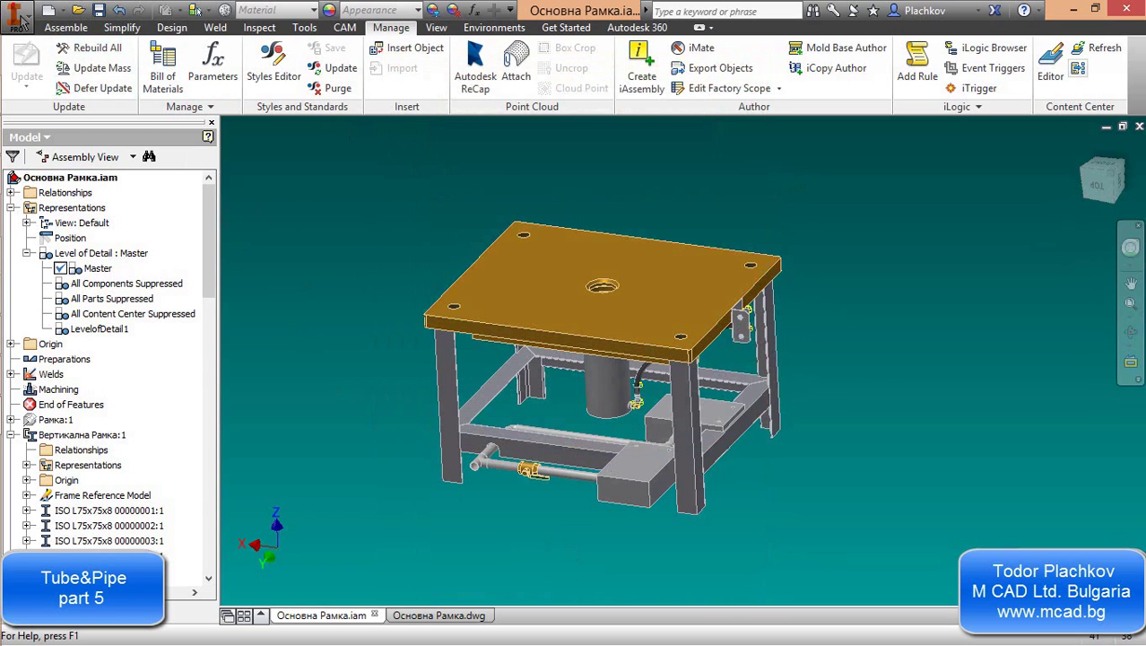
{"action": "left_click", "coordinate": [406, 188]}
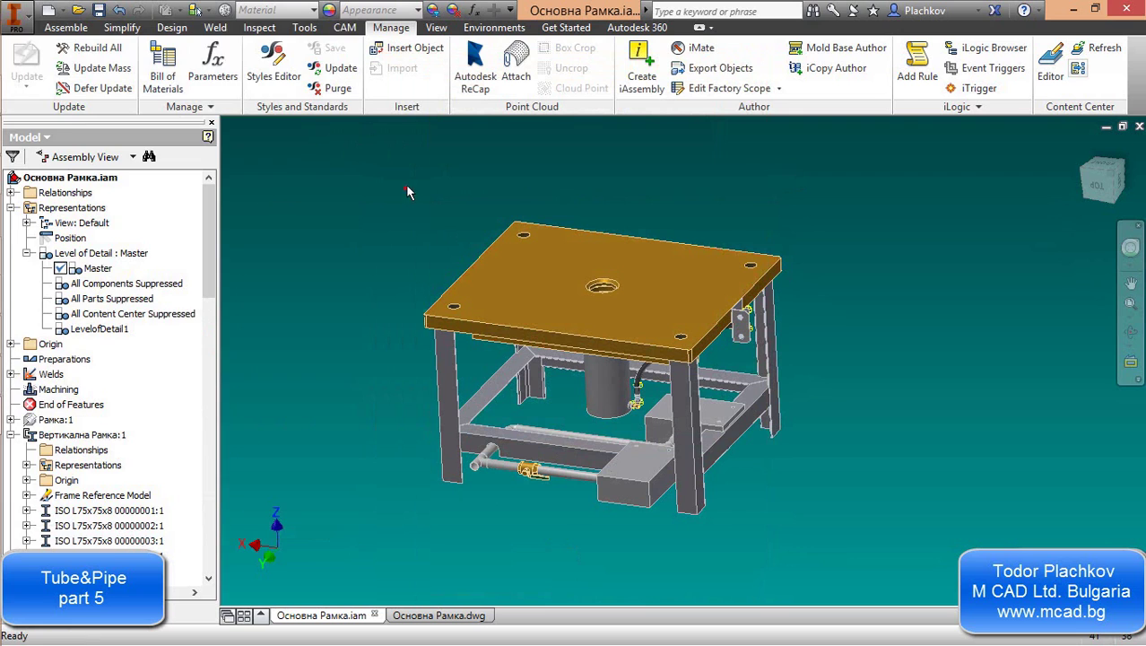
{"action": "left_click", "coordinate": [317, 28]}
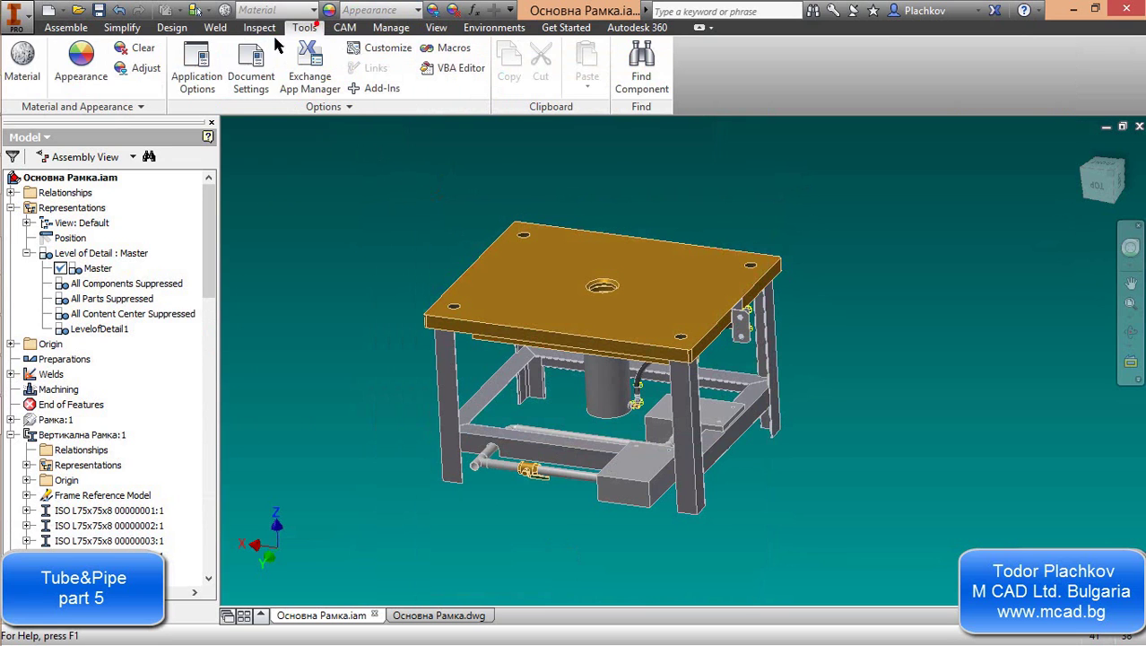
In Application Options, update physical properties on save for parts and assemblies
{"action": "left_click", "coordinate": [197, 64]}
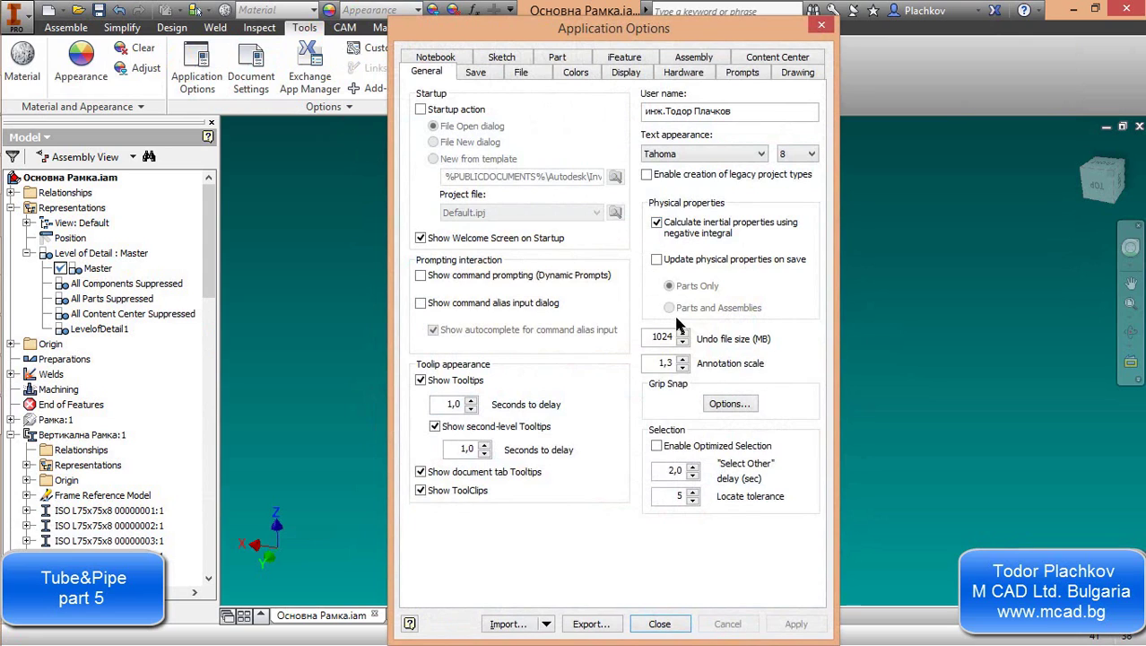
{"action": "left_click", "coordinate": [656, 261]}
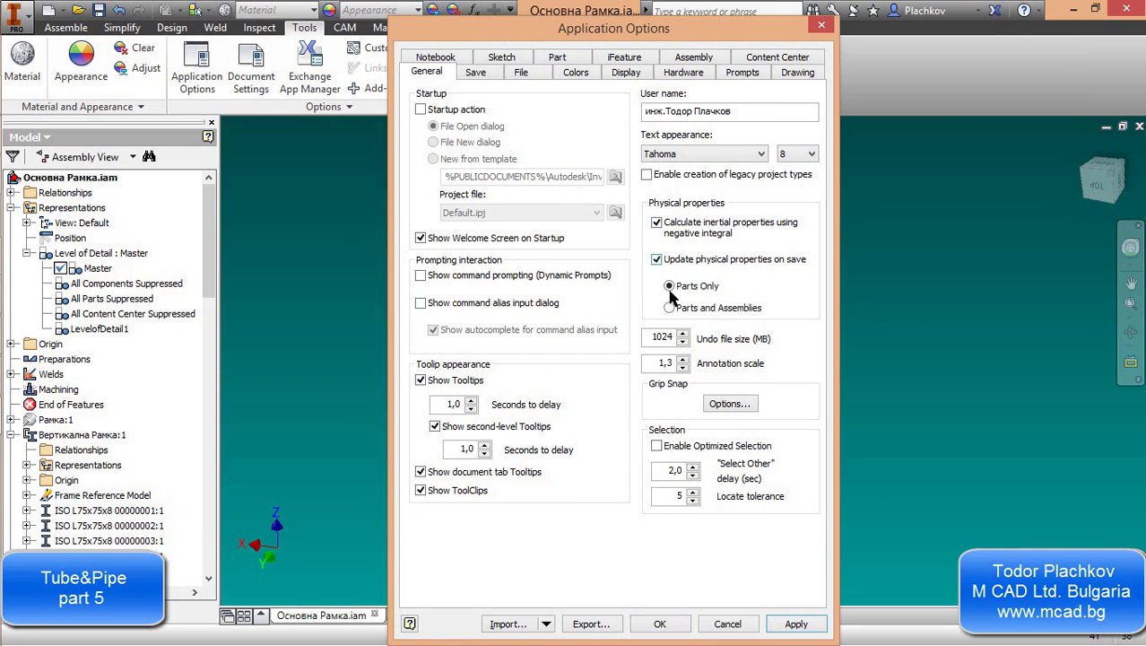
{"action": "left_click", "coordinate": [670, 308]}
{"action": "left_click", "coordinate": [659, 623]}
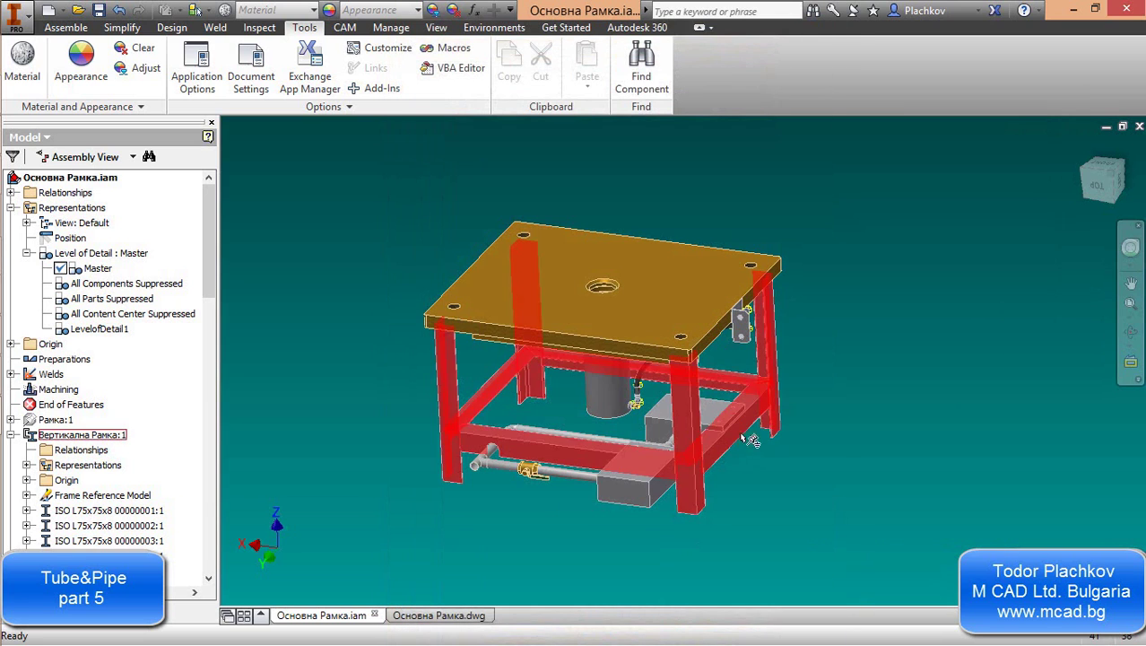
Close the assembly and zoom into the drawing's title block showing mass 225,710 kg
{"action": "left_click", "coordinate": [1138, 126]}
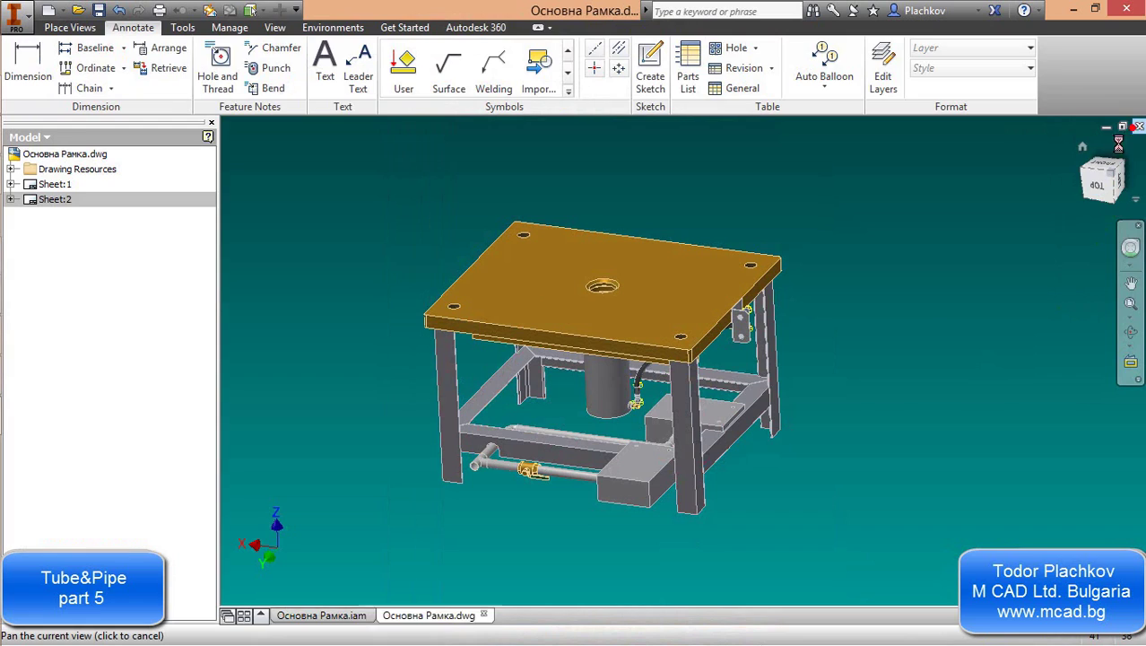
{"action": "scroll", "coordinate": [852, 453], "scroll_direction": "up", "scroll_amount": 5}
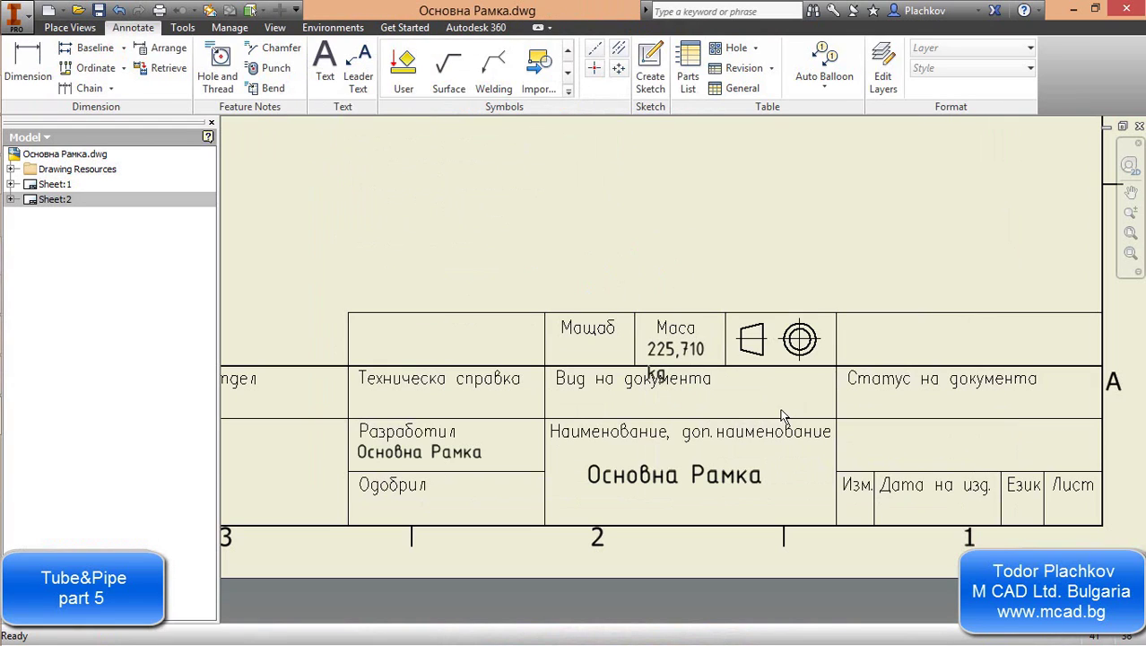